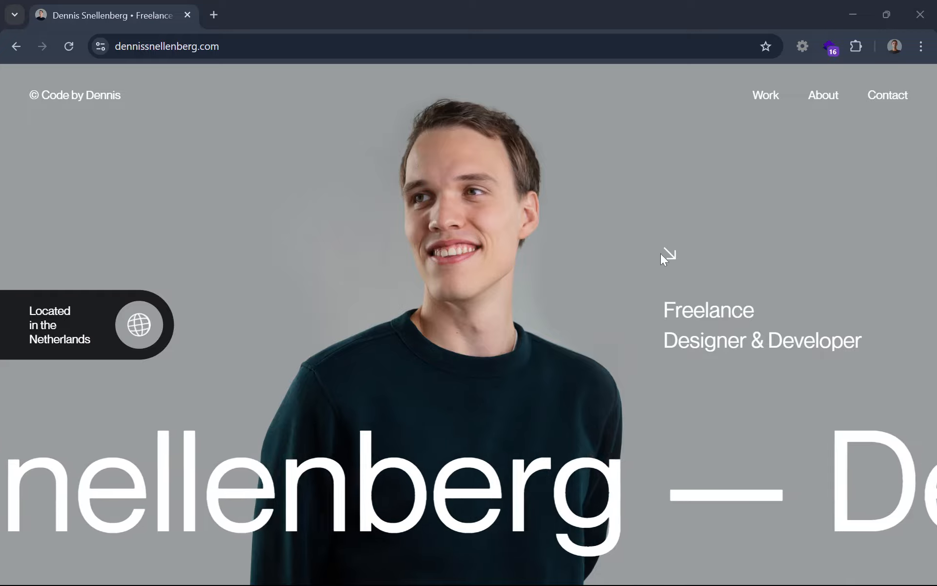
- Look through the freelance designer's portfolio homepage from the hero header to the intro text and recent work list
{"action": "scroll", "coordinate": [661, 254], "scroll_direction": "down", "scroll_amount": 3}
{"action": "scroll", "coordinate": [661, 255], "scroll_direction": "up", "scroll_amount": 3}
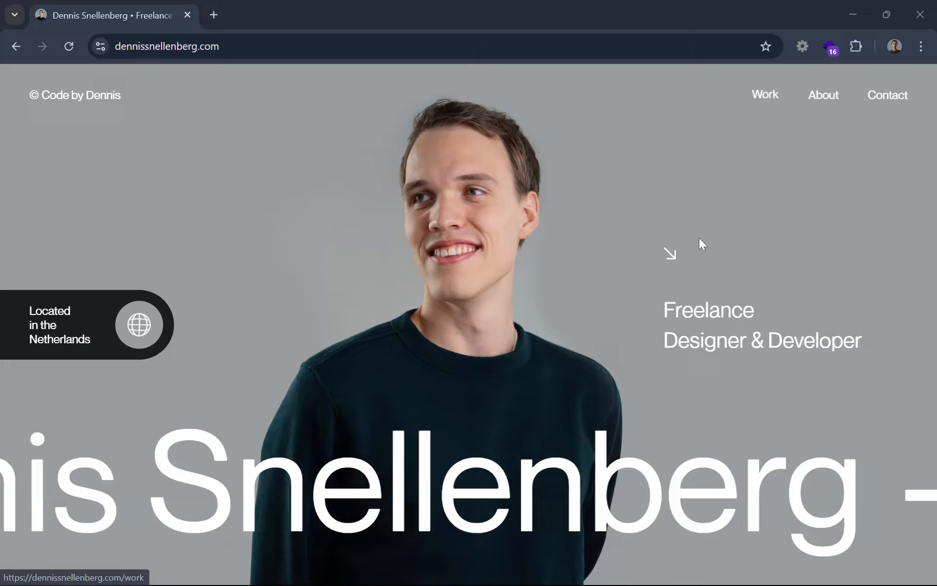
{"action": "scroll", "coordinate": [699, 238], "scroll_direction": "down", "scroll_amount": 2}
{"action": "scroll", "coordinate": [469, 324], "scroll_direction": "down", "scroll_amount": 10}
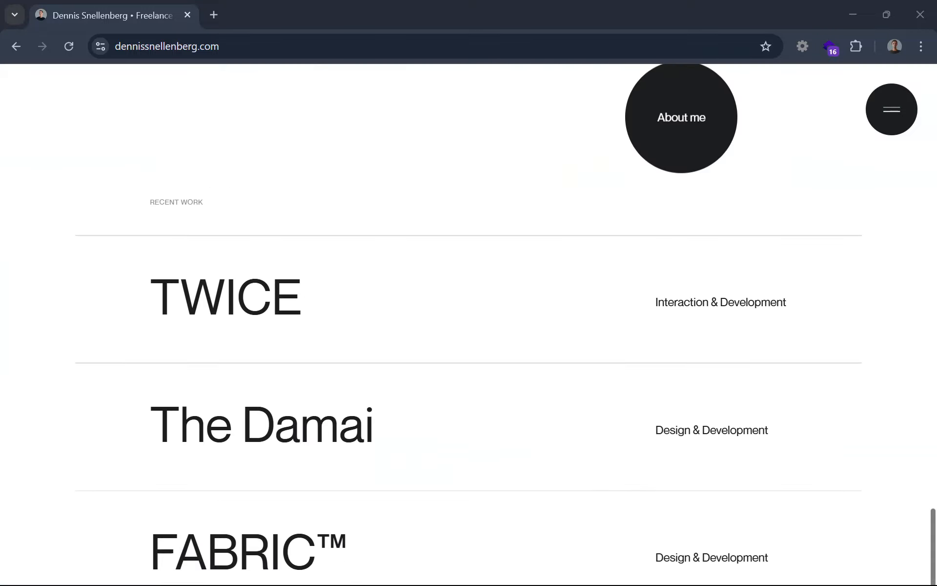
{"action": "scroll", "coordinate": [469, 324], "scroll_direction": "up", "scroll_amount": 5}
{"action": "scroll", "coordinate": [511, 349], "scroll_direction": "down", "scroll_amount": 3}
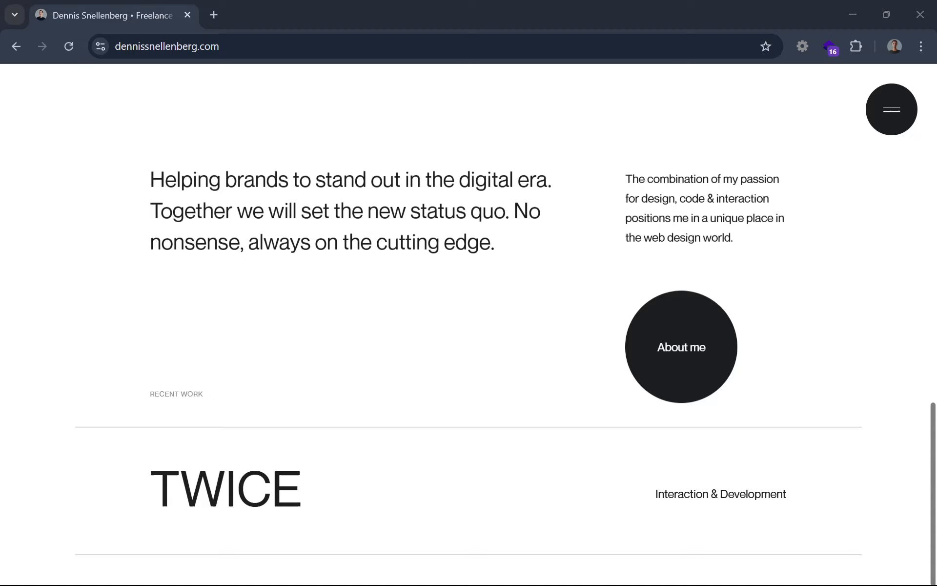
- Inspect the portfolio's intro paragraph with the element picker in the developer tools and close the tools
{"action": "right_click", "coordinate": [510, 346]}
{"action": "left_click", "coordinate": [550, 326]}
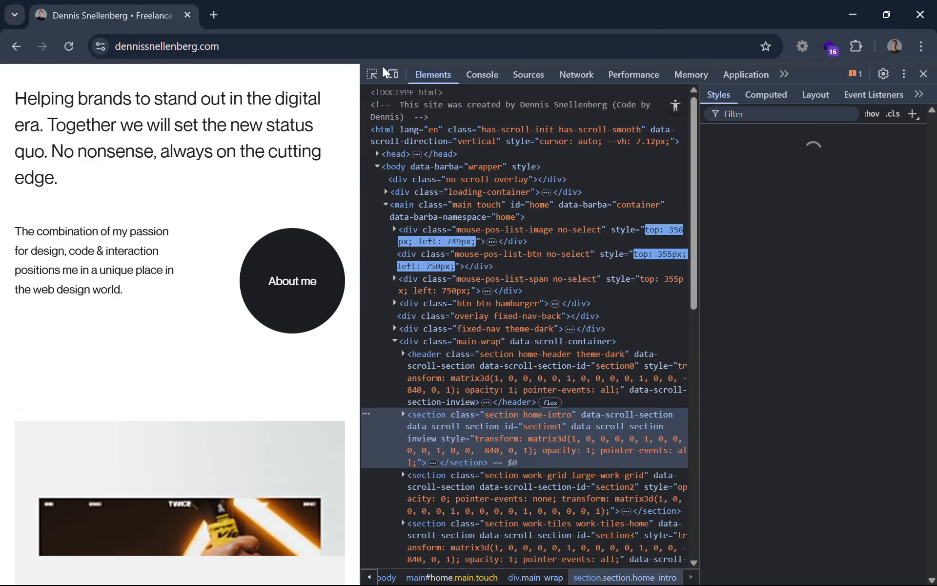
{"action": "left_click", "coordinate": [371, 74]}
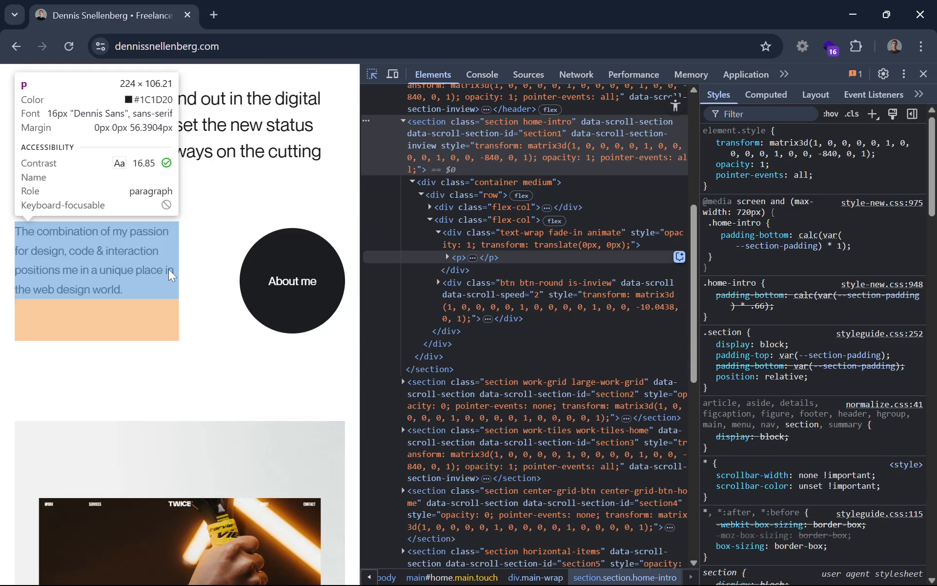
{"action": "left_click", "coordinate": [923, 74]}
- Search Google for "awwwards" and open the Awwwards website from the results
{"action": "scroll", "coordinate": [550, 232], "scroll_direction": "up", "scroll_amount": 10}
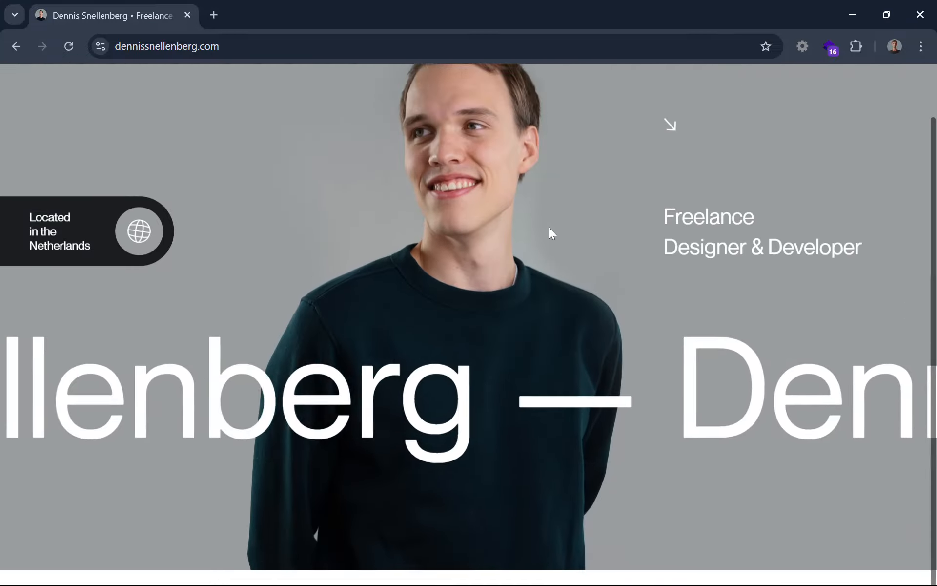
{"action": "scroll", "coordinate": [549, 227], "scroll_direction": "down", "scroll_amount": 3}
{"action": "scroll", "coordinate": [549, 227], "scroll_direction": "up", "scroll_amount": 5}
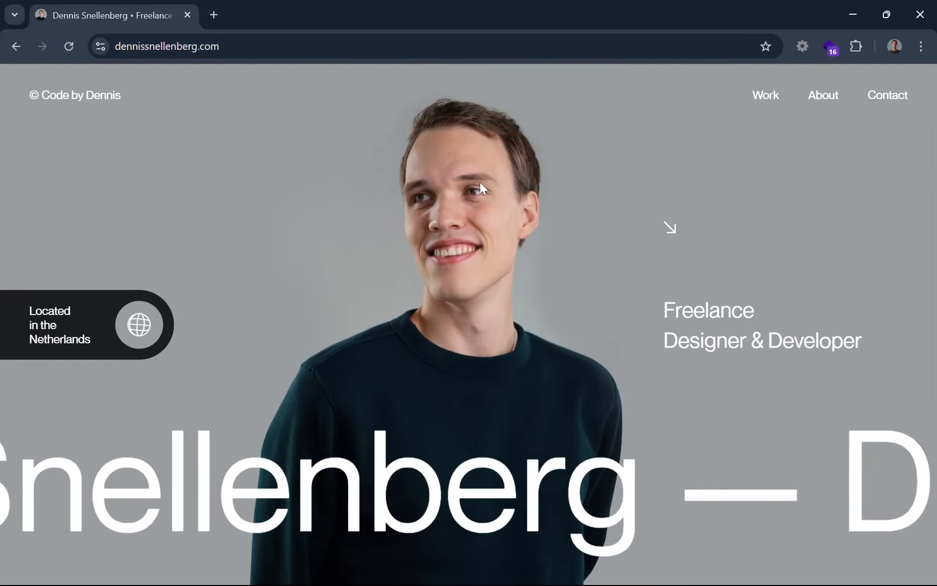
{"action": "left_click", "coordinate": [250, 59]}
{"action": "type", "text": "aww"}
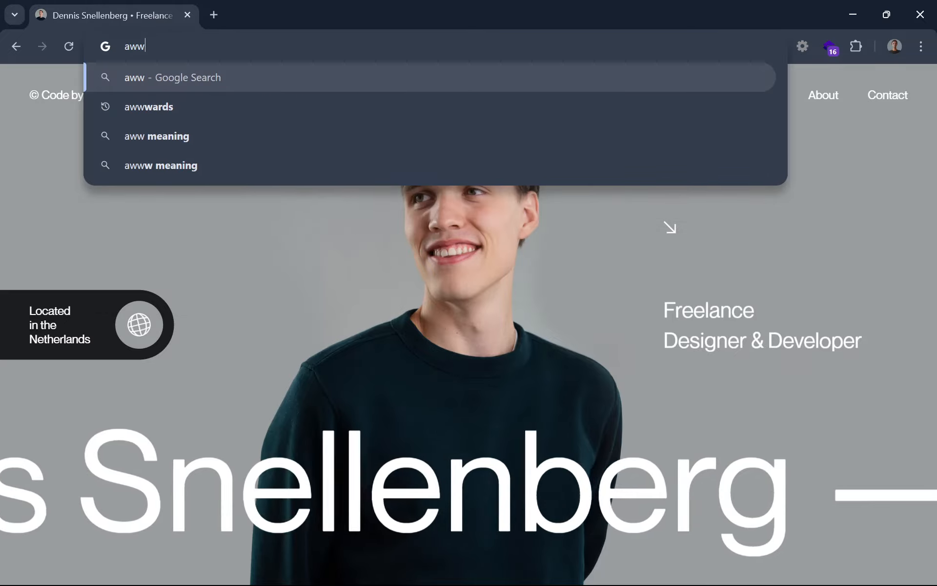
{"action": "type", "text": "wards"}
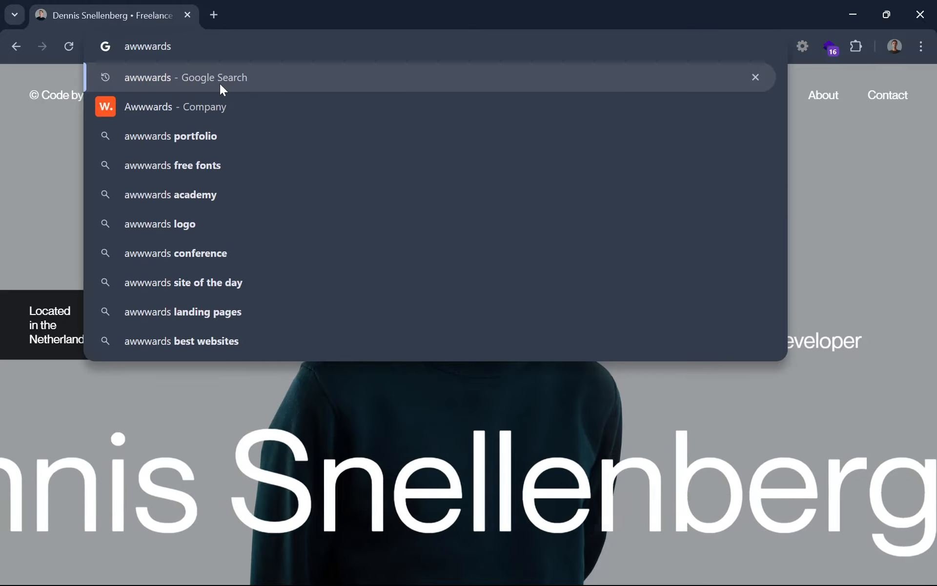
{"action": "left_click", "coordinate": [226, 98]}
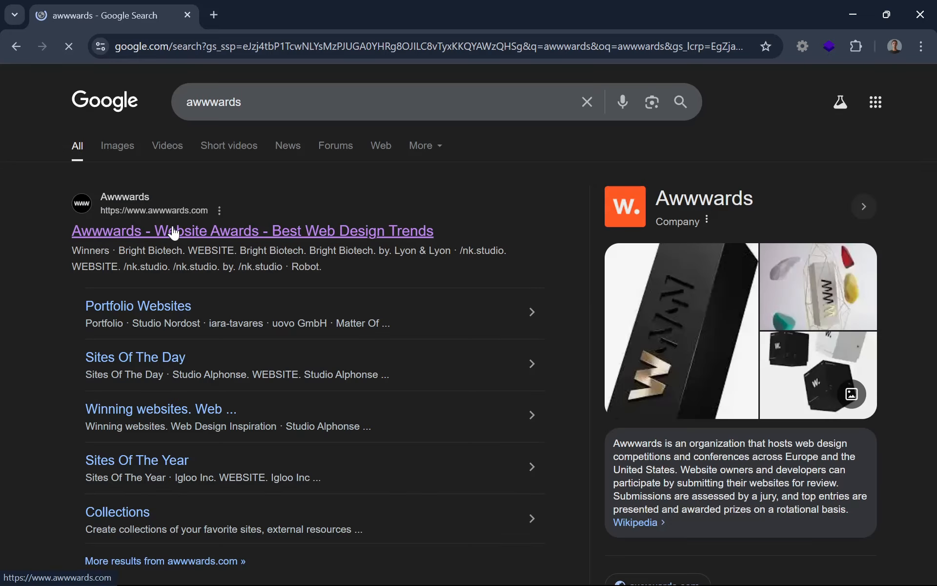
{"action": "left_click", "coordinate": [175, 231]}
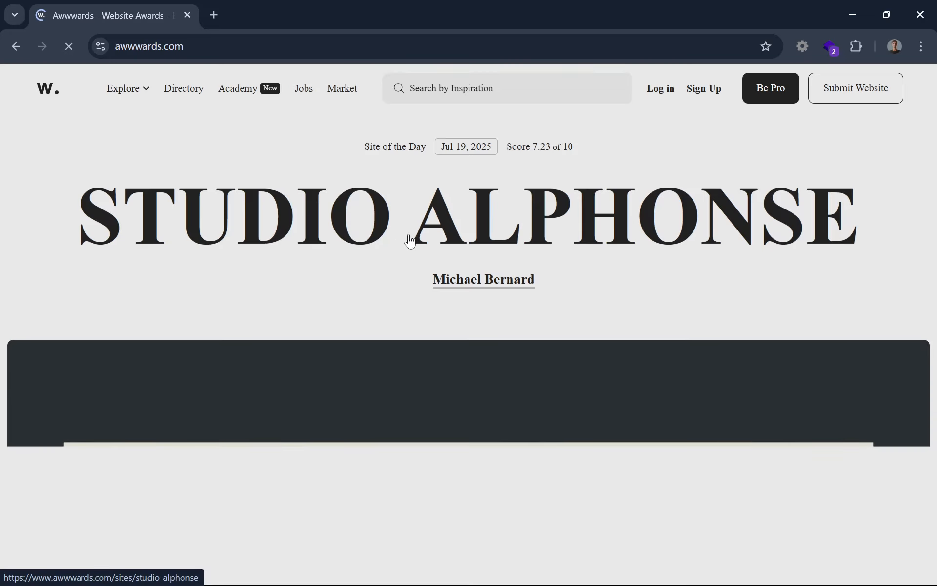
- Examine the Awwwards homepage, covering the Site of the Day, the latest nominees and the recent Sites of the Day
{"action": "scroll", "coordinate": [408, 241], "scroll_direction": "down", "scroll_amount": 3}
{"action": "scroll", "coordinate": [409, 240], "scroll_direction": "down", "scroll_amount": 6}
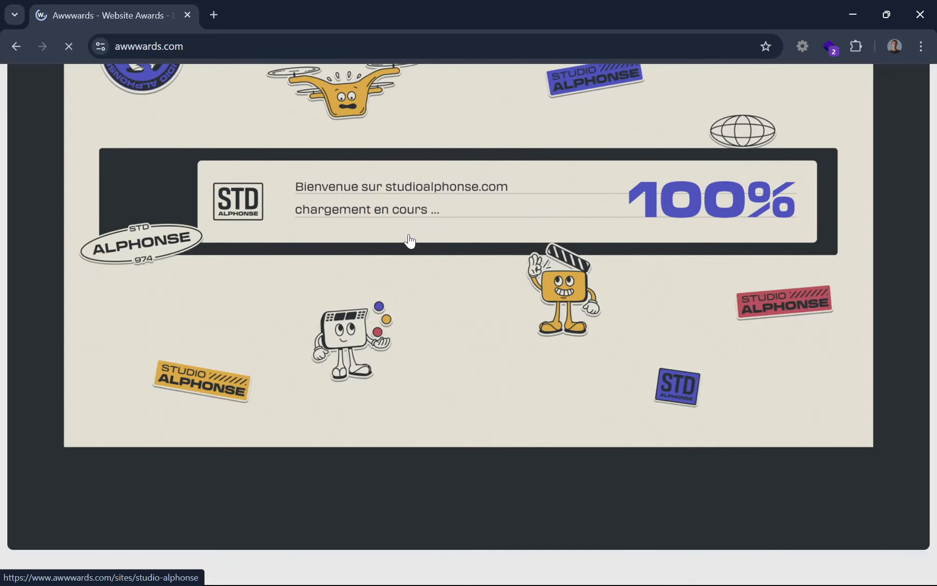
{"action": "scroll", "coordinate": [409, 241], "scroll_direction": "down", "scroll_amount": 15}
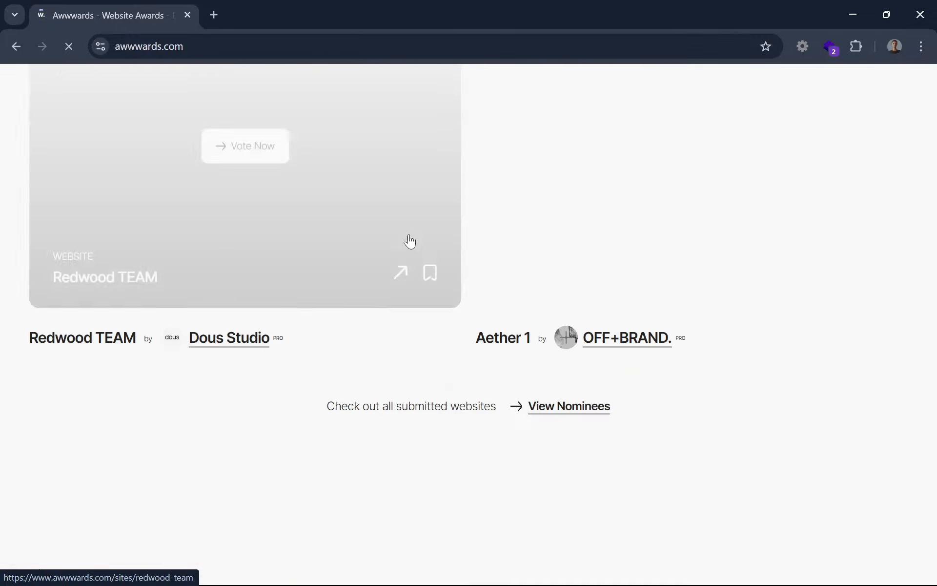
{"action": "scroll", "coordinate": [410, 239], "scroll_direction": "up", "scroll_amount": 4}
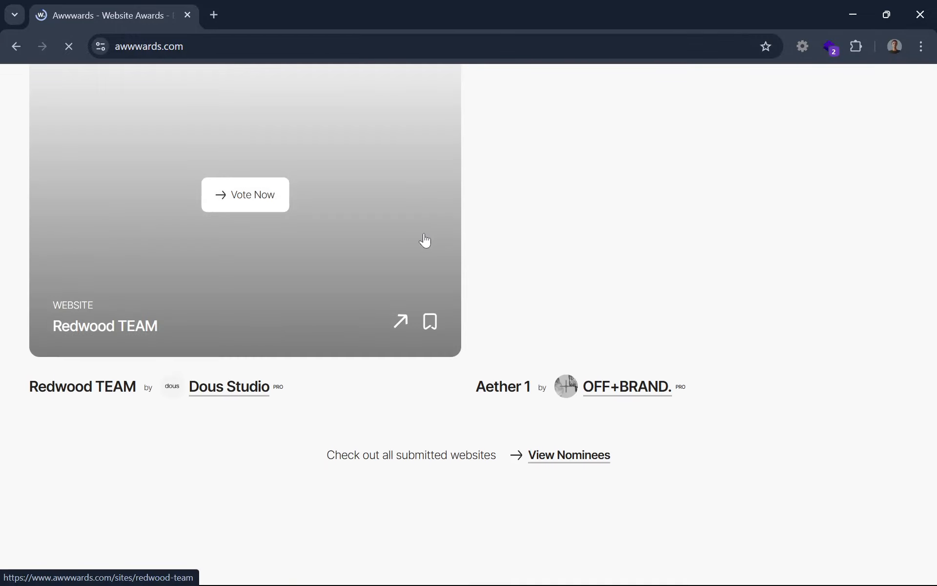
{"action": "scroll", "coordinate": [485, 241], "scroll_direction": "up", "scroll_amount": 2}
{"action": "scroll", "coordinate": [487, 243], "scroll_direction": "down", "scroll_amount": 2}
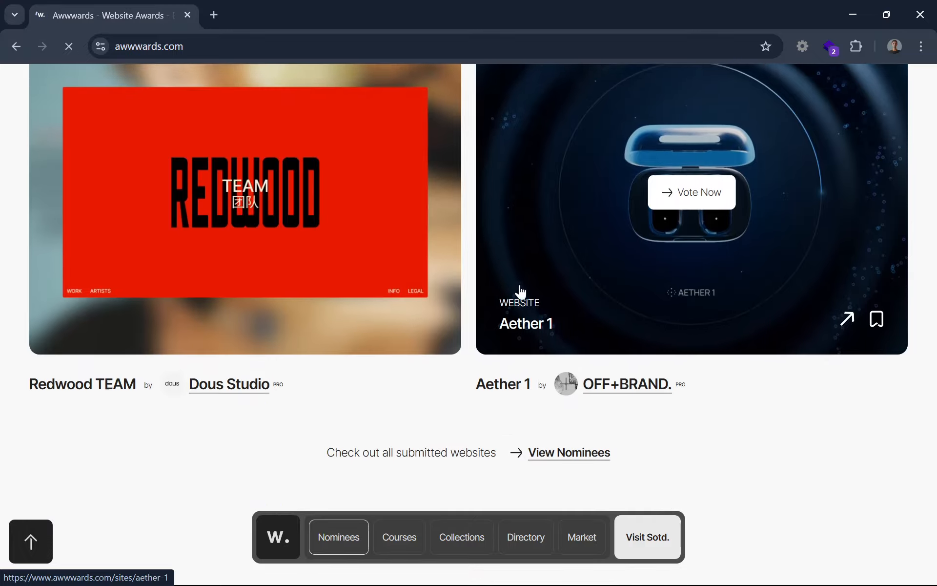
{"action": "scroll", "coordinate": [586, 414], "scroll_direction": "up", "scroll_amount": 2}
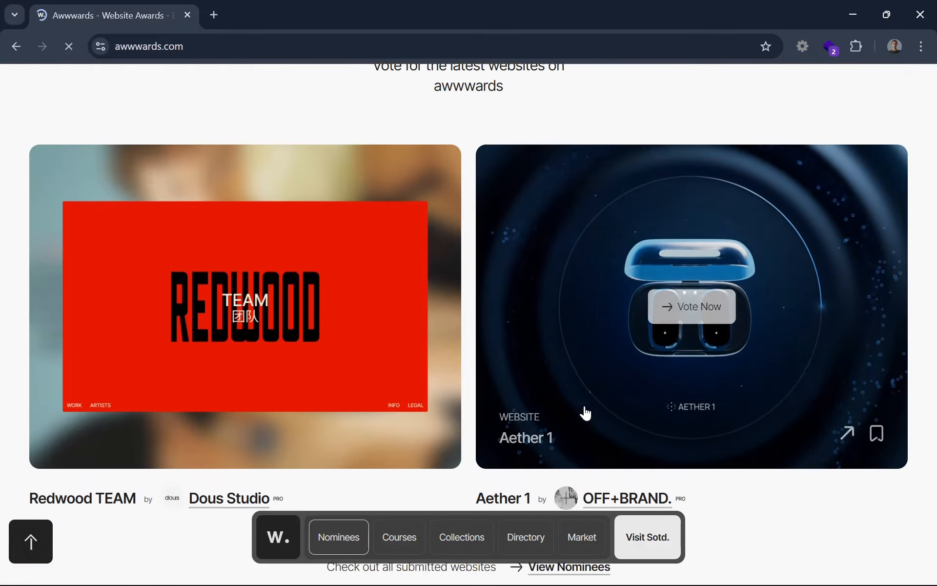
{"action": "scroll", "coordinate": [585, 414], "scroll_direction": "up", "scroll_amount": 18}
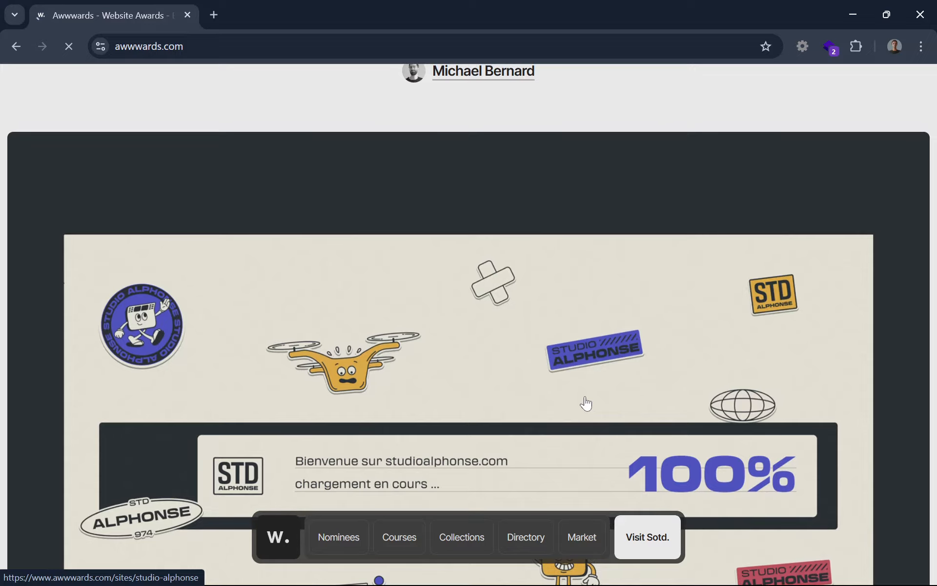
{"action": "scroll", "coordinate": [586, 404], "scroll_direction": "down", "scroll_amount": 13}
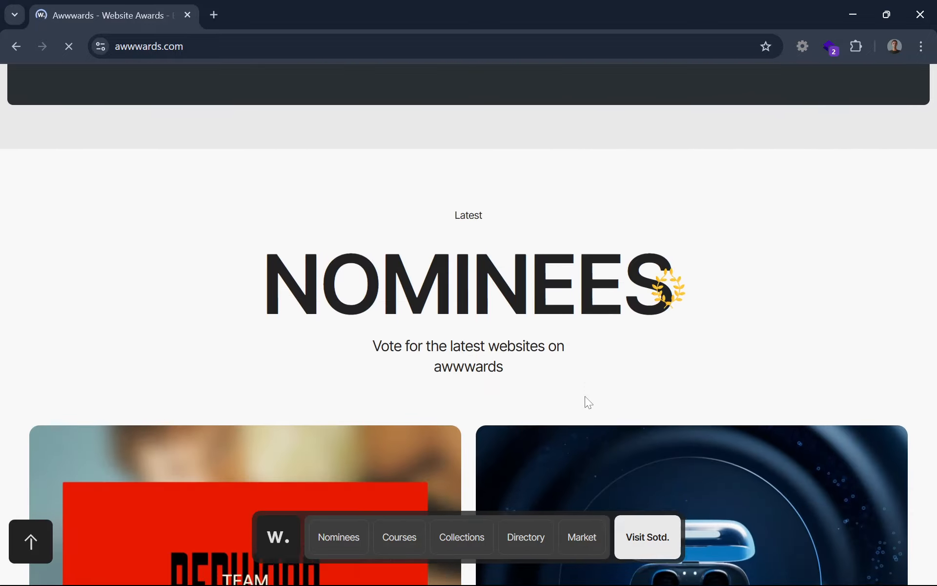
{"action": "scroll", "coordinate": [585, 397], "scroll_direction": "down", "scroll_amount": 10}
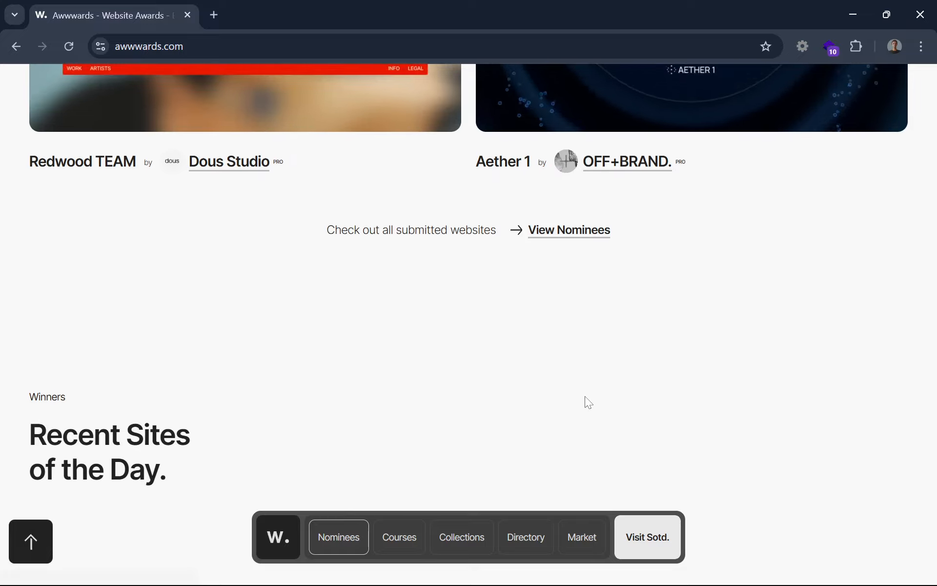
{"action": "scroll", "coordinate": [584, 401], "scroll_direction": "down", "scroll_amount": 8}
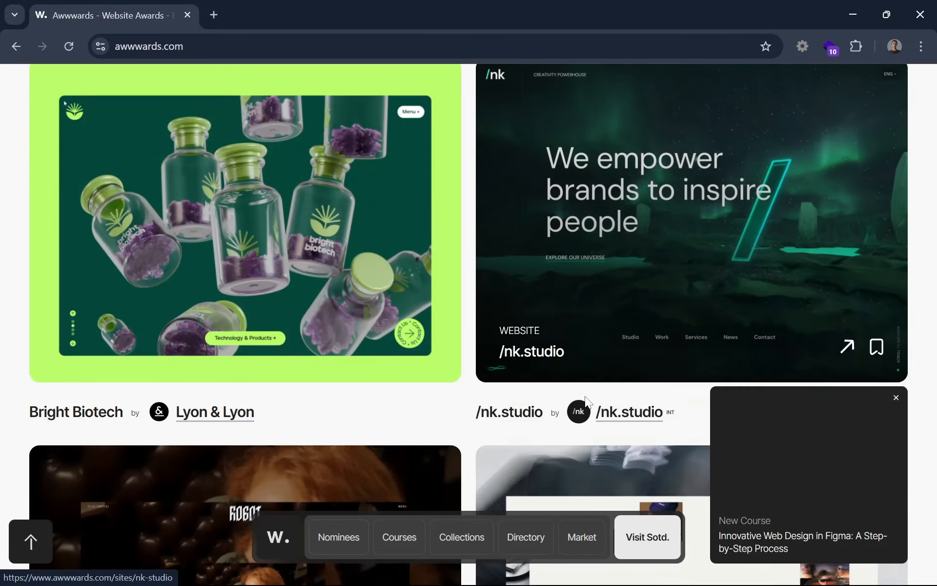
{"action": "scroll", "coordinate": [586, 402], "scroll_direction": "down", "scroll_amount": 6}
{"action": "scroll", "coordinate": [610, 385], "scroll_direction": "down", "scroll_amount": 3}
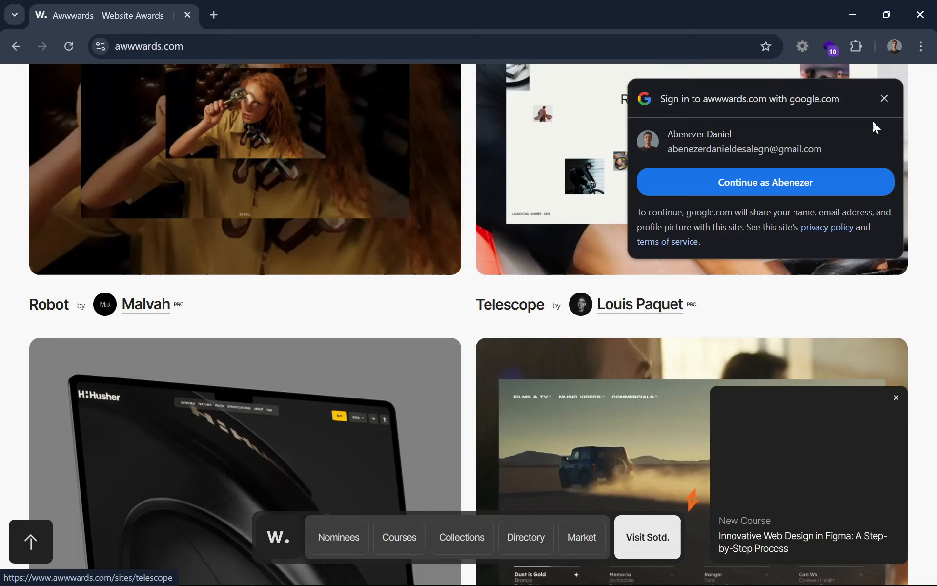
- Dismiss the Google sign-in prompt and the new-course pop-up on Awwwards, and bring up the Telescope website in its own tab
{"action": "left_click", "coordinate": [884, 98]}
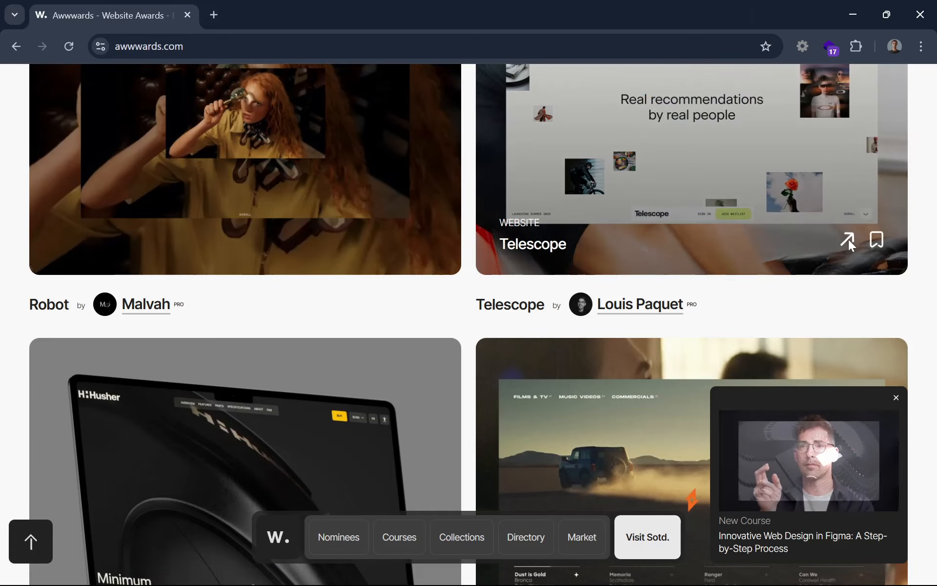
{"action": "left_click", "coordinate": [848, 240]}
{"action": "left_click", "coordinate": [156, 11]}
{"action": "scroll", "coordinate": [696, 222], "scroll_direction": "up", "scroll_amount": 2}
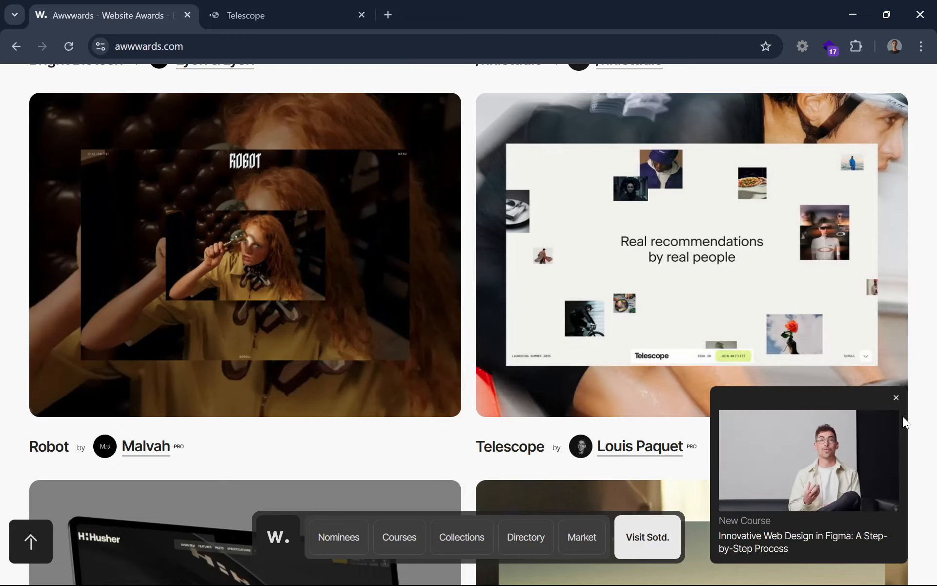
{"action": "left_click", "coordinate": [896, 398]}
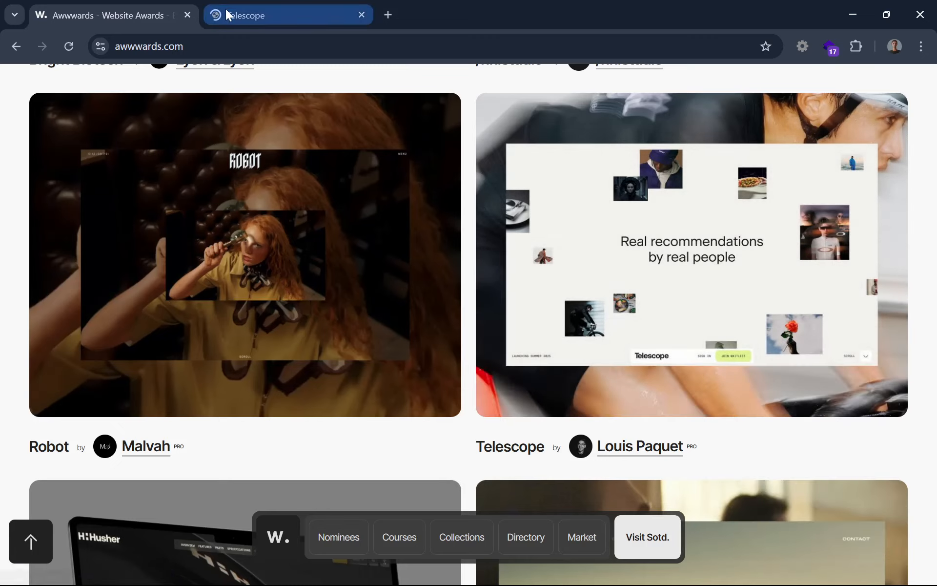
{"action": "left_click", "coordinate": [227, 14]}
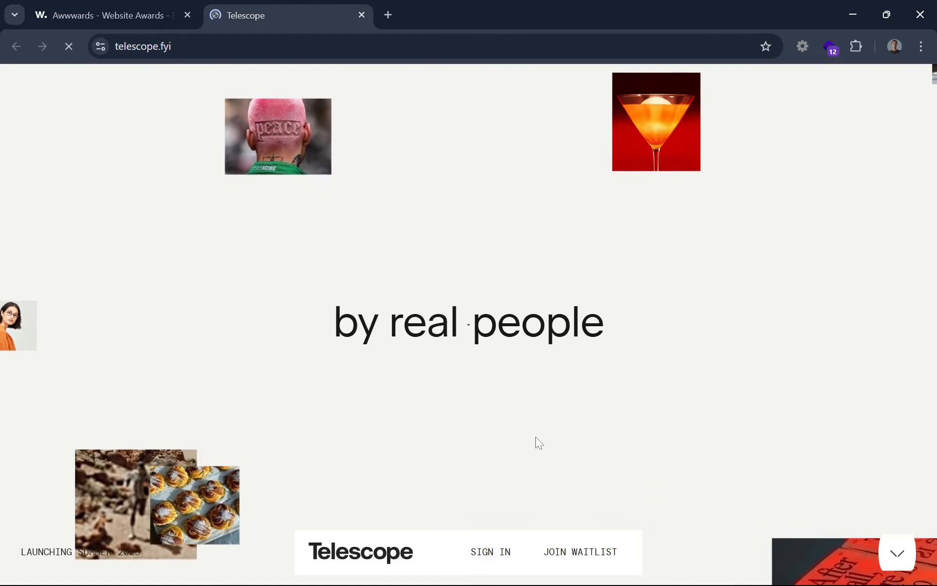
- Inspect the Telescope hero section's markup and styles in the developer tools and close the tools
{"action": "right_click", "coordinate": [612, 358]}
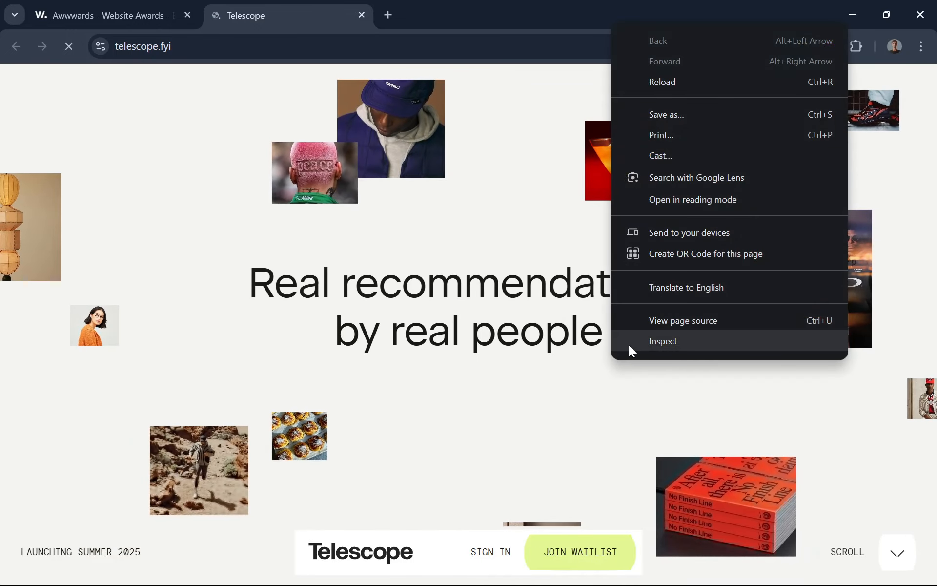
{"action": "left_click", "coordinate": [629, 344]}
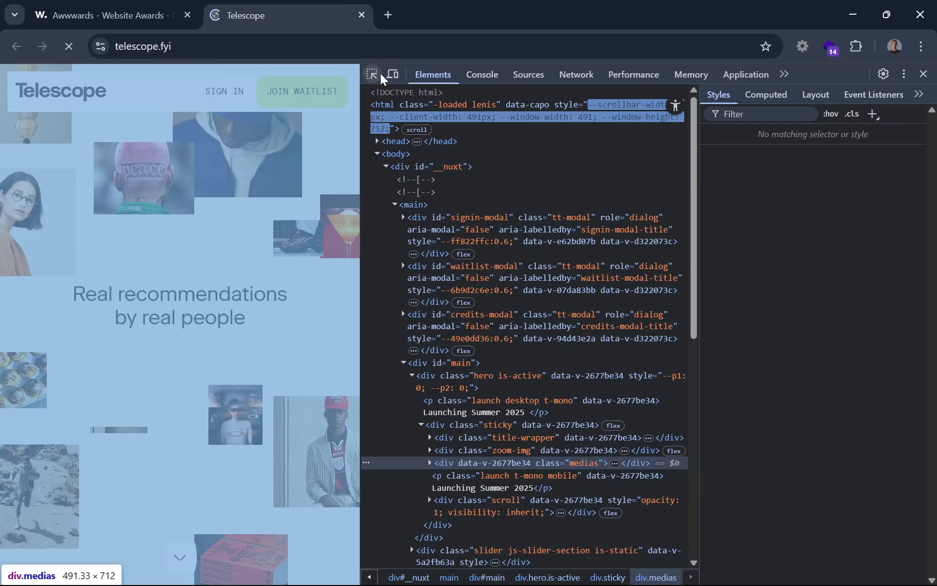
{"action": "left_click", "coordinate": [379, 73]}
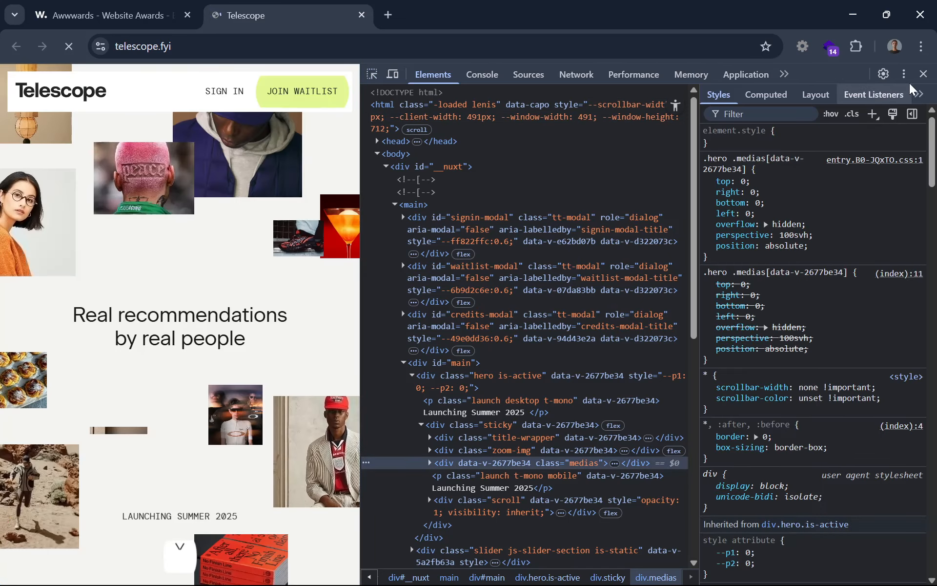
{"action": "left_click", "coordinate": [923, 74]}
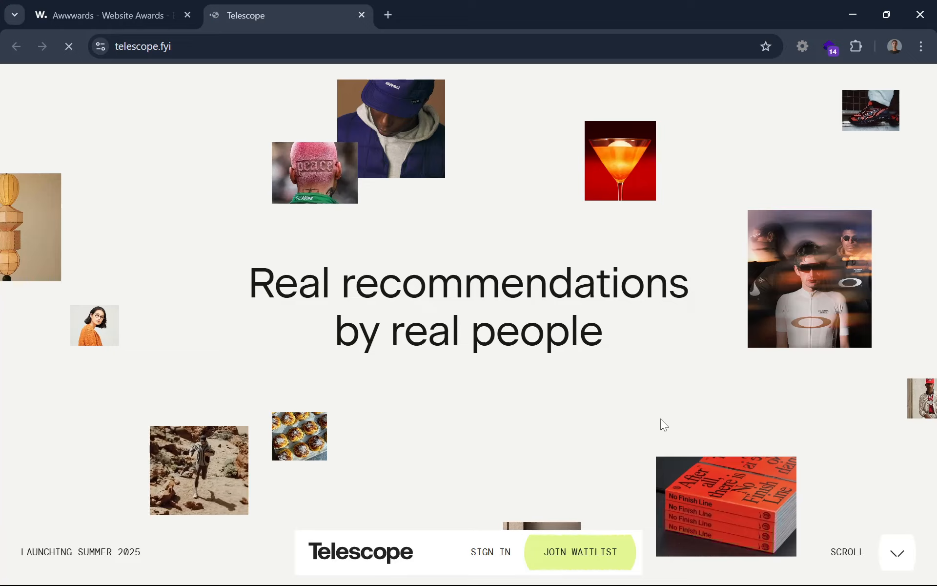
- Examine the Telescope homepage's scroll animations from the hero through the curator showcase and platform description to the collection section
{"action": "scroll", "coordinate": [669, 417], "scroll_direction": "down", "scroll_amount": 3}
{"action": "scroll", "coordinate": [668, 417], "scroll_direction": "up", "scroll_amount": 3}
{"action": "scroll", "coordinate": [669, 417], "scroll_direction": "down", "scroll_amount": 8}
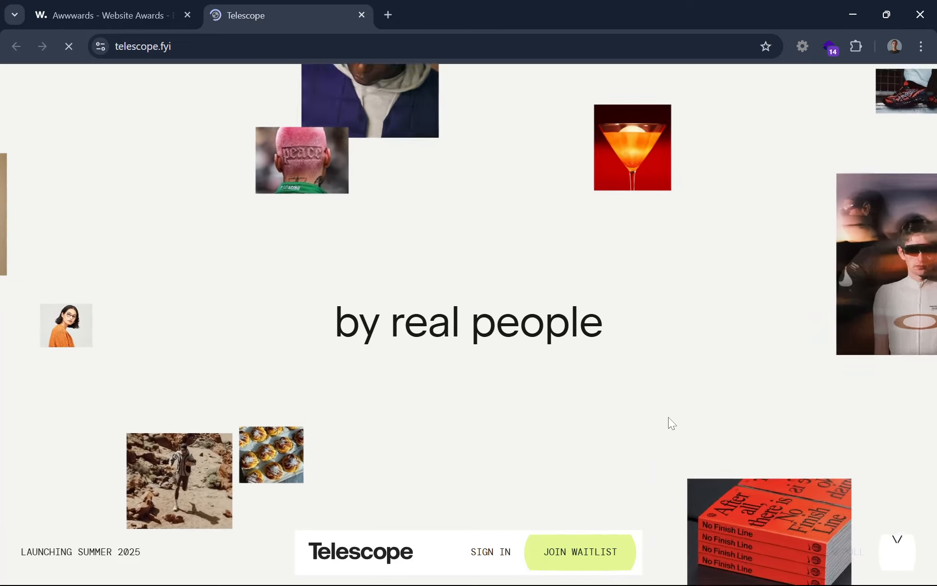
{"action": "scroll", "coordinate": [669, 417], "scroll_direction": "down", "scroll_amount": 5}
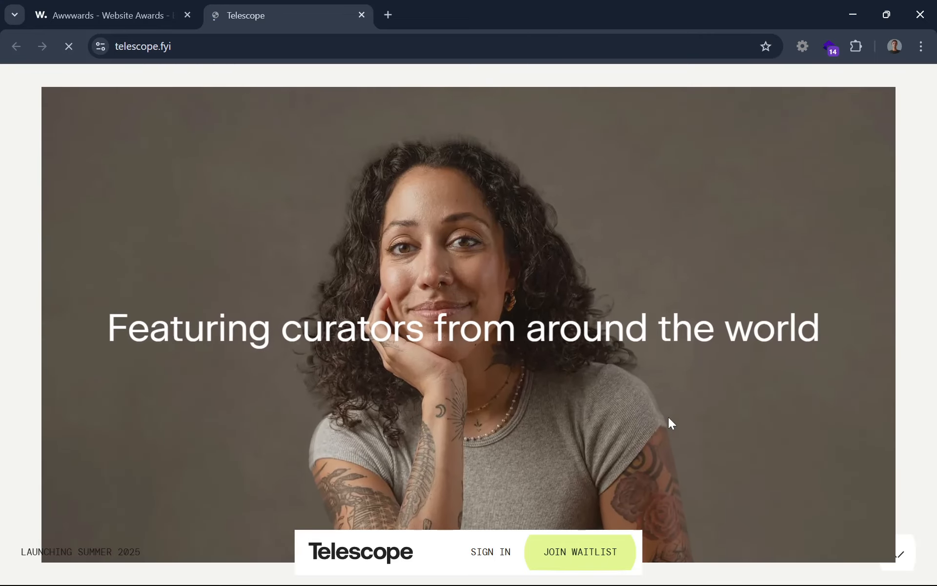
{"action": "left_click_drag", "start_coordinate": [689, 337], "coordinate": [796, 326]}
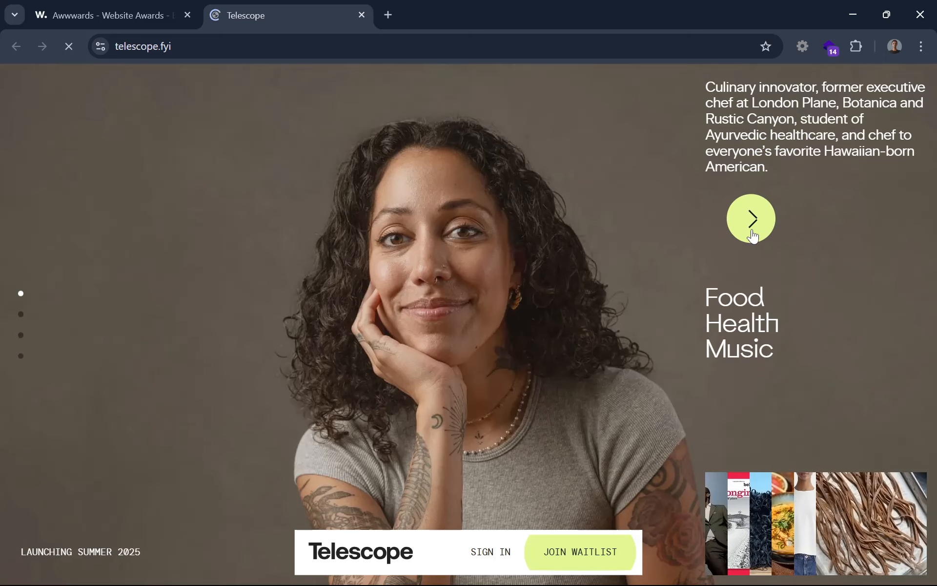
{"action": "scroll", "coordinate": [751, 233], "scroll_direction": "down", "scroll_amount": 5}
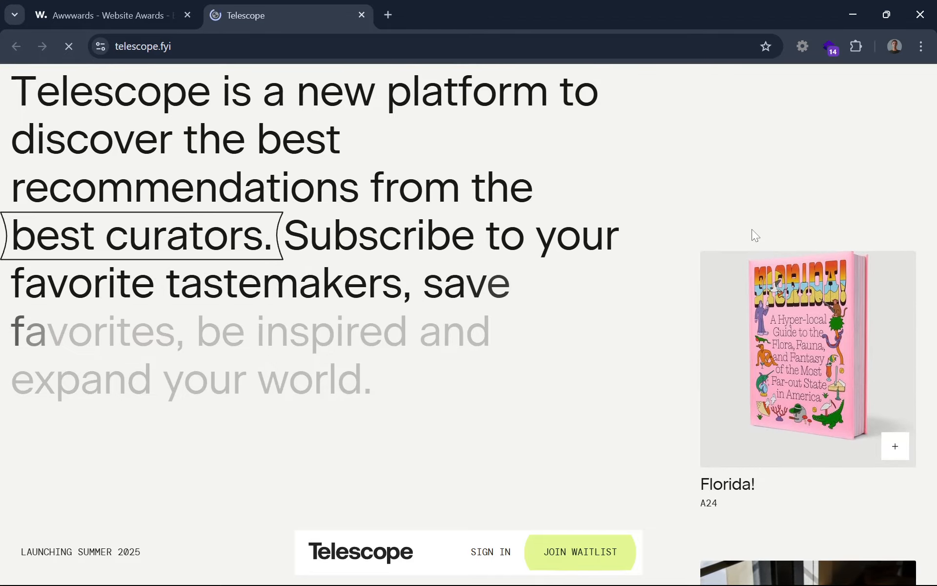
{"action": "scroll", "coordinate": [751, 230], "scroll_direction": "down", "scroll_amount": 10}
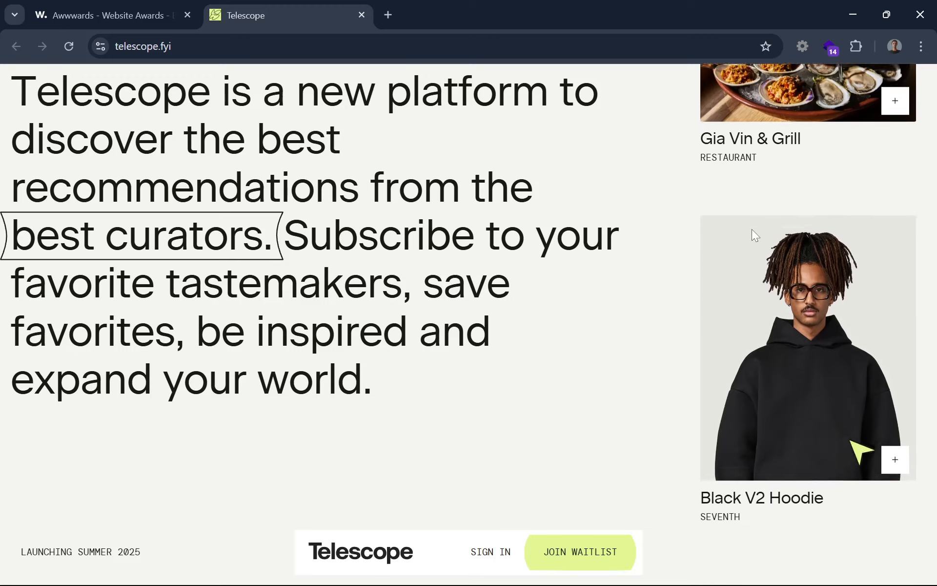
{"action": "scroll", "coordinate": [751, 230], "scroll_direction": "down", "scroll_amount": 10}
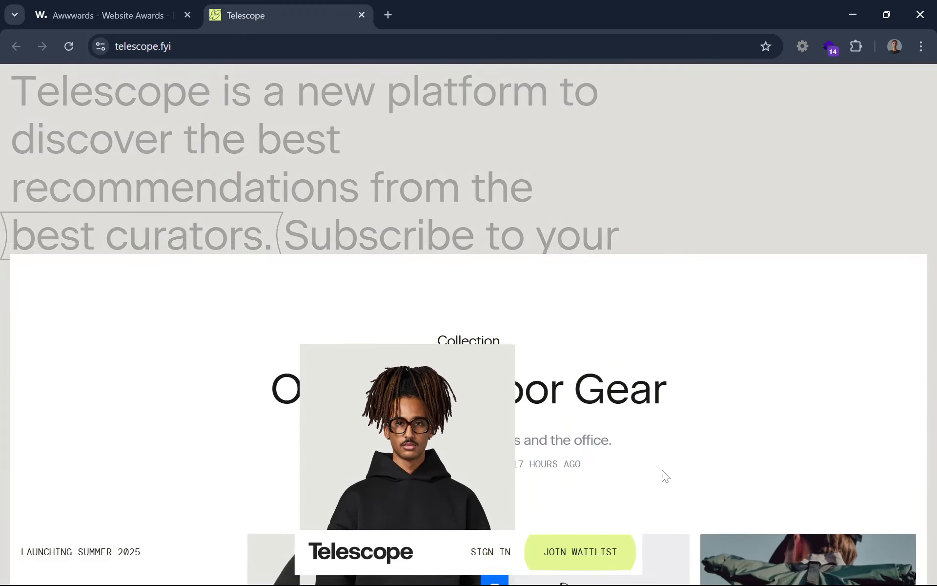
- Switch to the my-portfolio file in Figma and draw a frame about 978 × 560 below the colors frame
{"action": "left_click", "coordinate": [585, 576]}
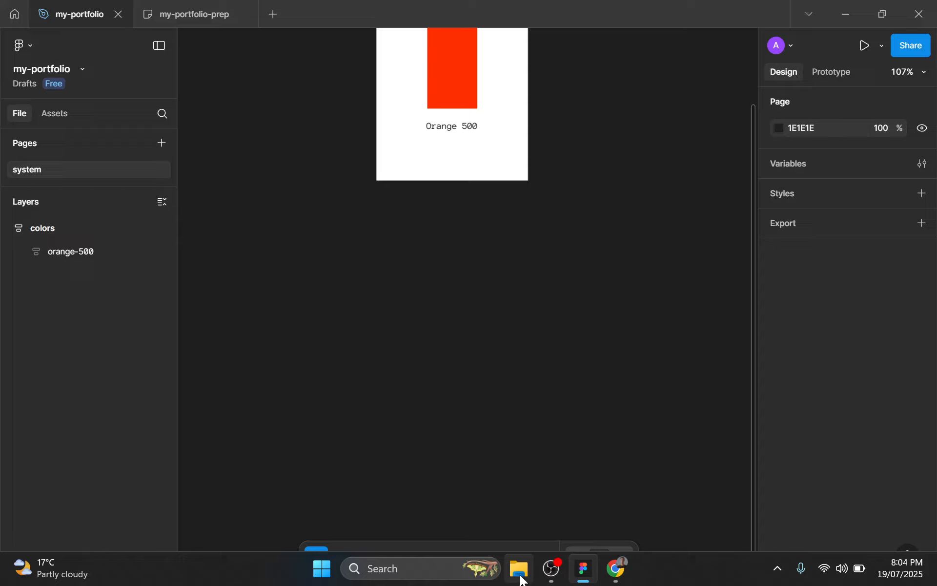
{"action": "left_click_drag", "start_coordinate": [552, 574], "coordinate": [499, 580]}
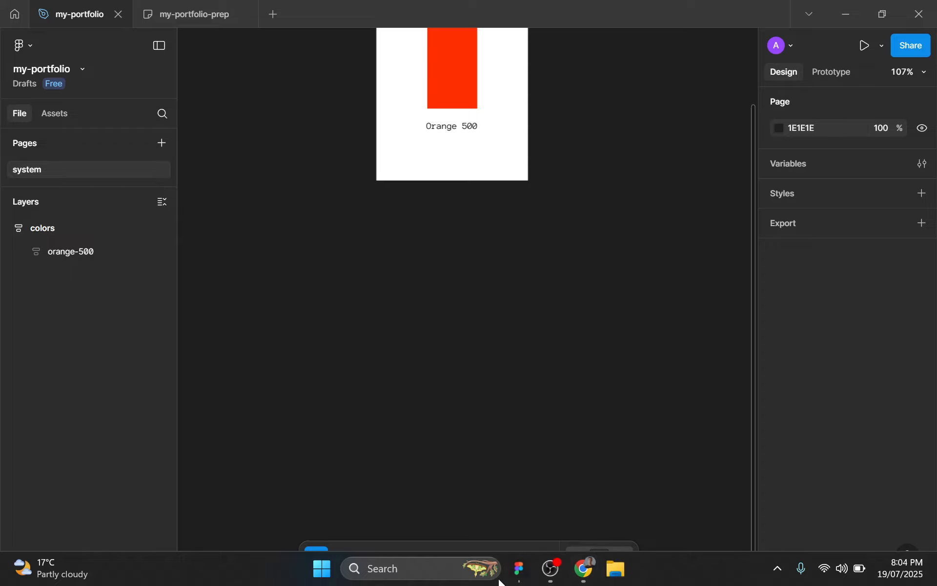
{"action": "scroll", "coordinate": [548, 192], "scroll_direction": "up", "scroll_amount": 1}
{"action": "scroll", "coordinate": [552, 188], "scroll_direction": "down", "scroll_amount": 3}
{"action": "scroll", "coordinate": [552, 188], "scroll_direction": "left", "scroll_amount": 3}
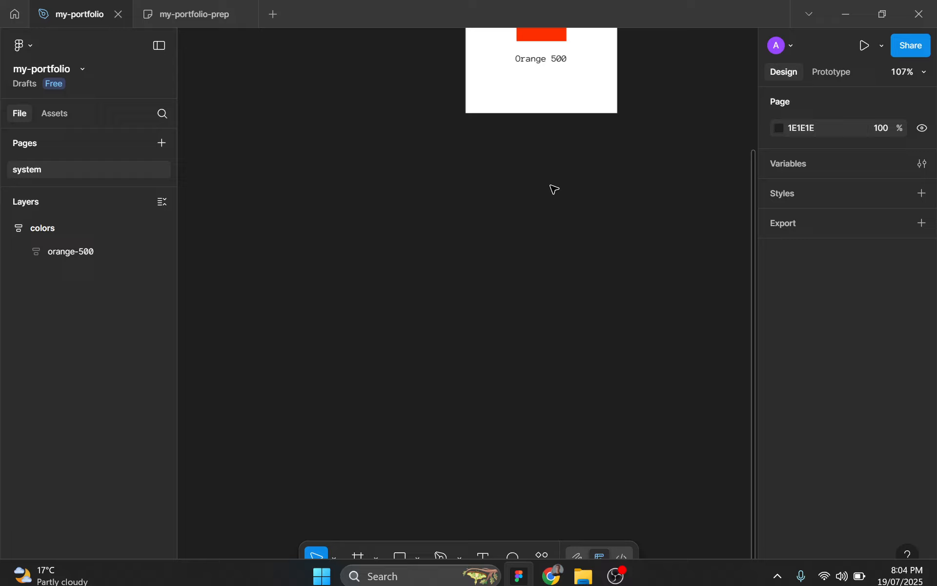
{"action": "scroll", "coordinate": [552, 188], "scroll_direction": "down", "scroll_amount": 3}
{"action": "key", "text": "f"}
{"action": "left_click_drag", "start_coordinate": [263, 187], "coordinate": [740, 459]}
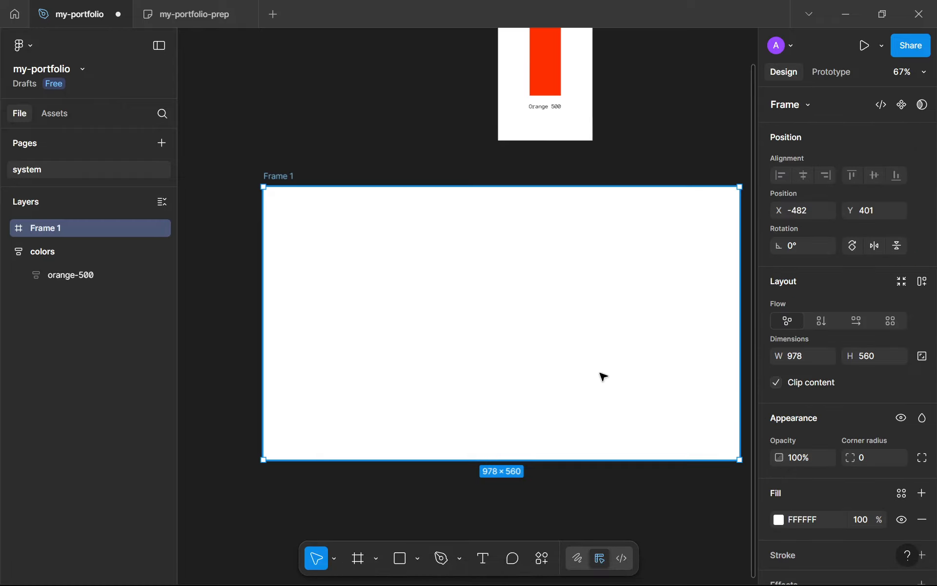
{"action": "key", "text": "t"}
{"action": "left_click", "coordinate": [545, 106]}
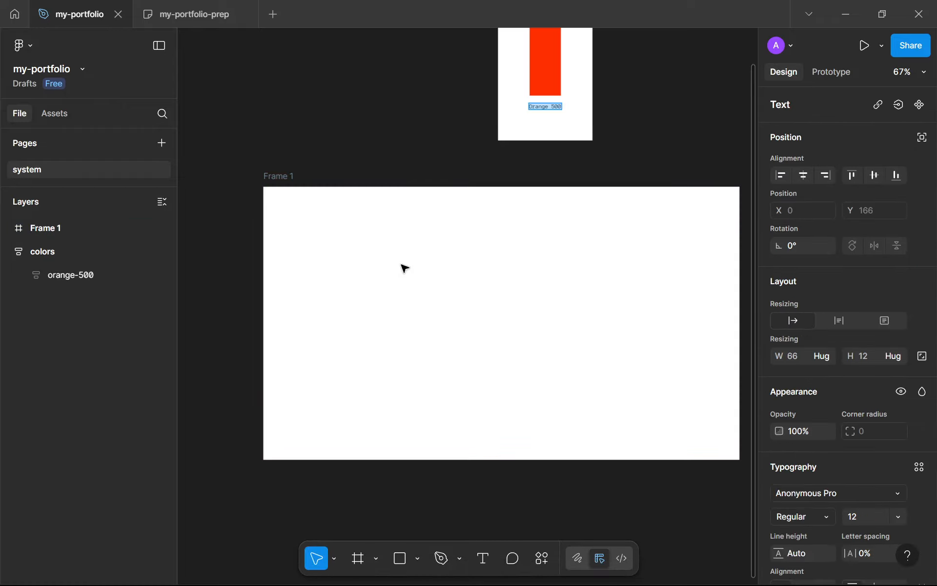
{"action": "scroll", "coordinate": [423, 311], "scroll_direction": "up", "scroll_amount": 5}
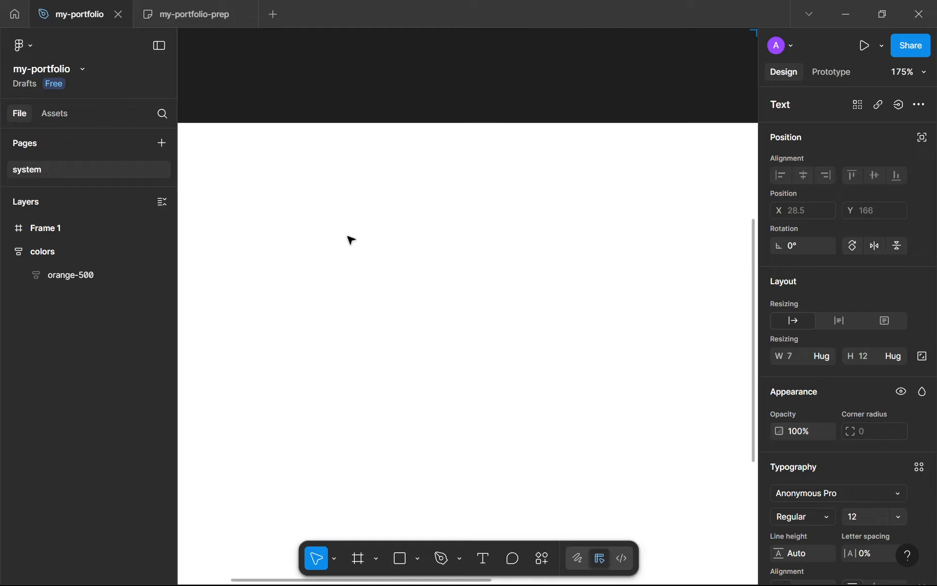
{"action": "scroll", "coordinate": [364, 288], "scroll_direction": "down", "scroll_amount": 4}
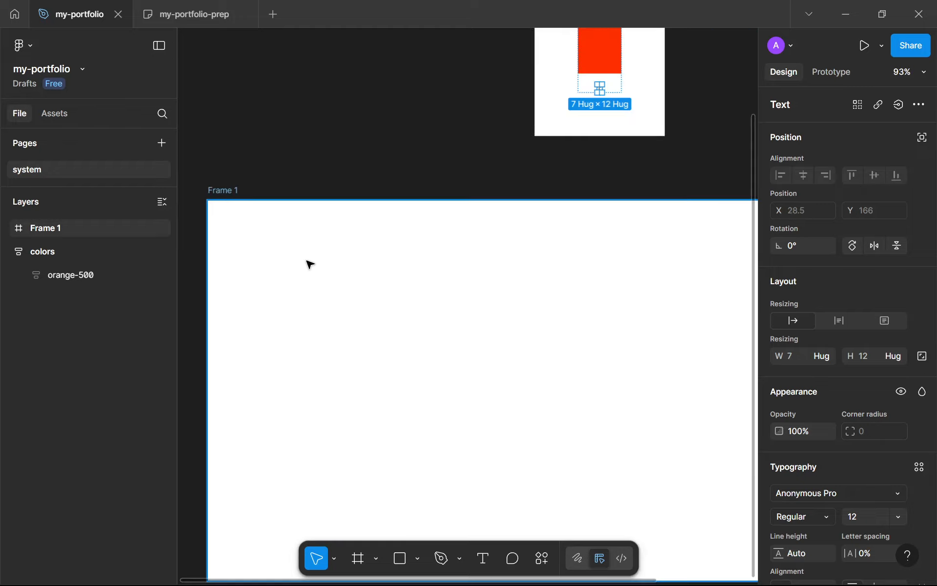
- Add three stacked text labels reading "Inter", "Helvetica" and "General Sans" inside Frame 1
{"action": "left_click", "coordinate": [325, 273]}
{"action": "key", "text": "t"}
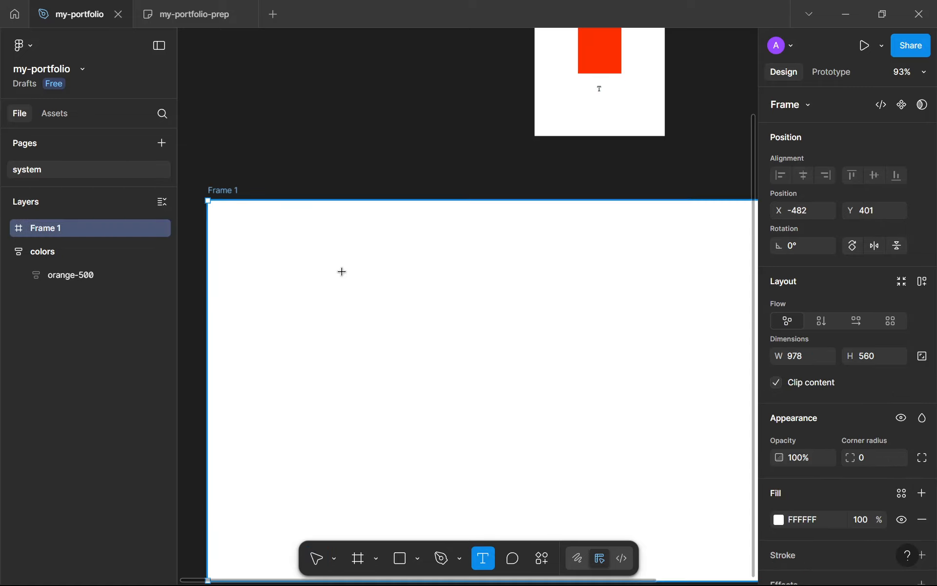
{"action": "left_click", "coordinate": [341, 272]}
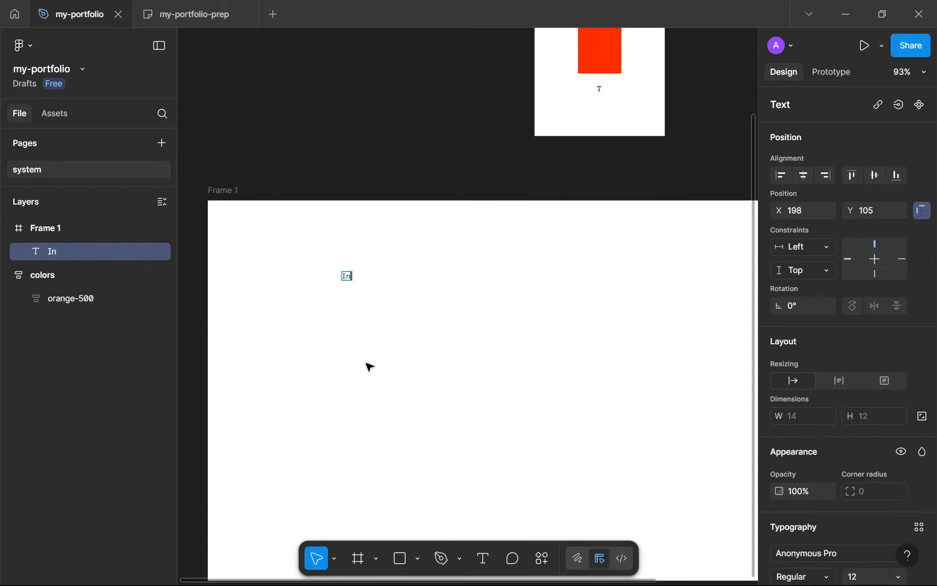
{"action": "key", "text": "ctrl+d"}
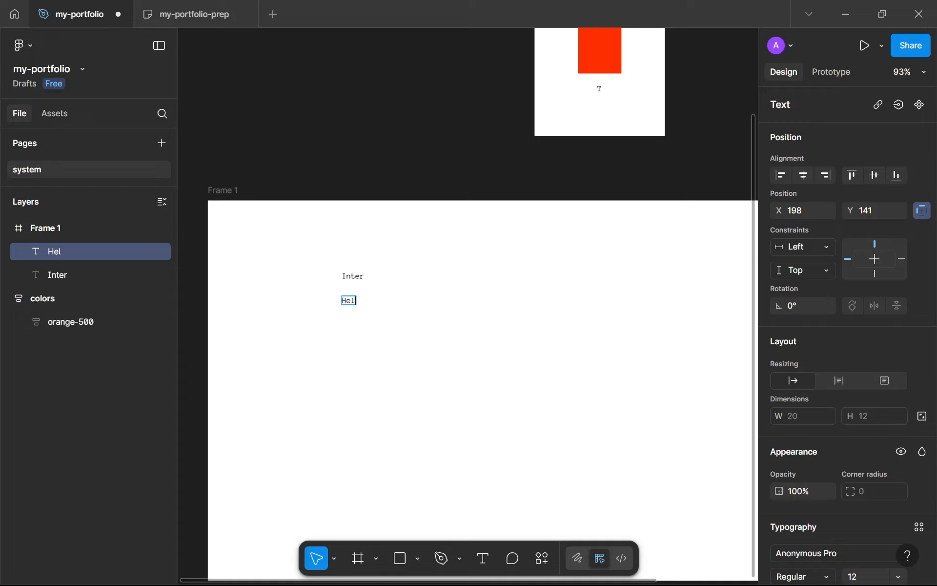
{"action": "key", "text": "ctrl+d"}
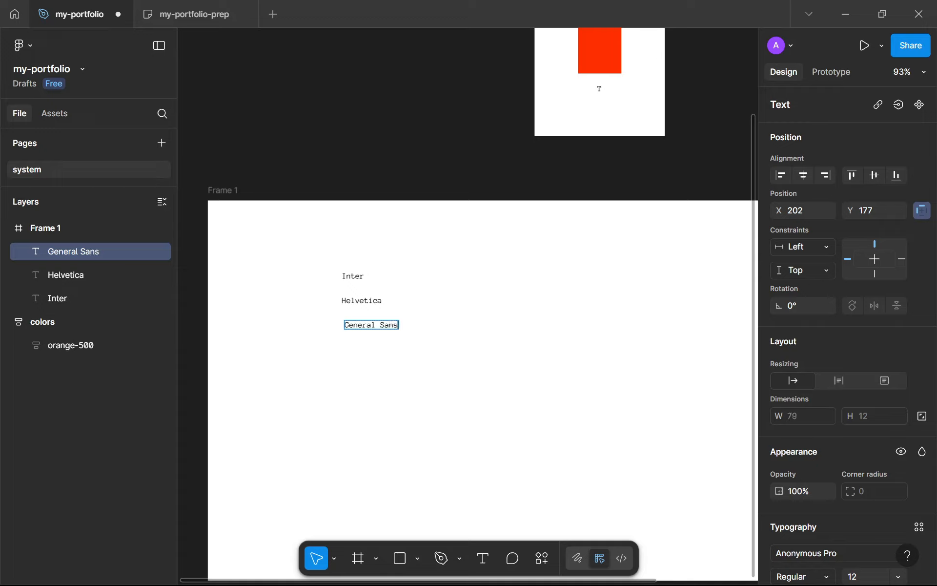
- Set the font of all three text labels in Frame 1 to Inter
{"action": "left_click", "coordinate": [349, 282]}
{"action": "scroll", "coordinate": [851, 576], "scroll_direction": "down", "scroll_amount": 3}
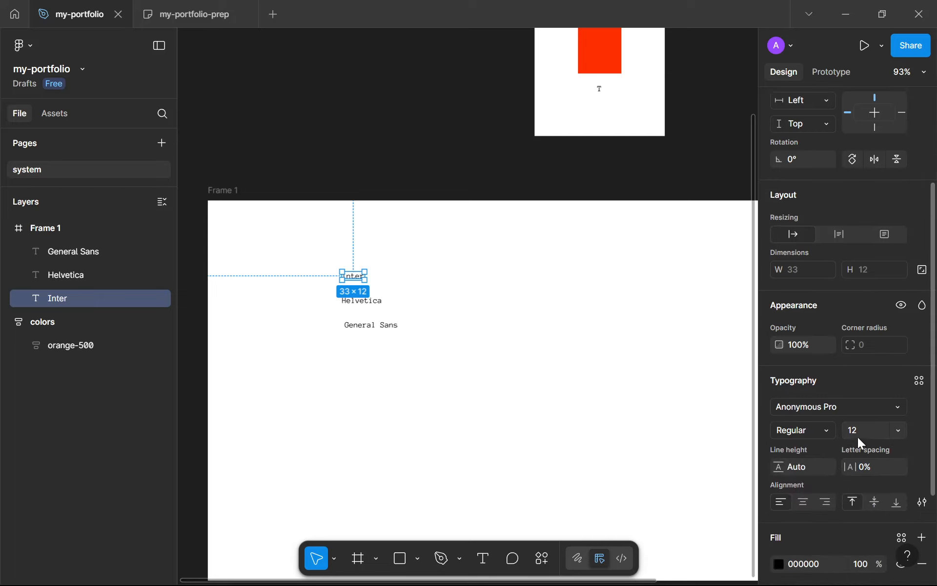
{"action": "left_click_drag", "start_coordinate": [460, 390], "coordinate": [296, 223]}
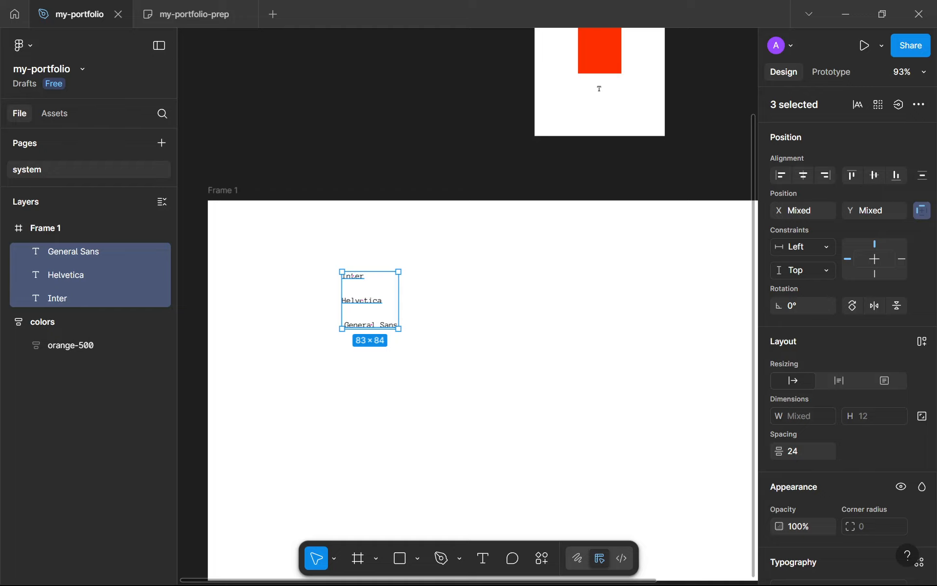
{"action": "scroll", "coordinate": [636, 311], "scroll_direction": "right", "scroll_amount": 1}
{"action": "scroll", "coordinate": [831, 410], "scroll_direction": "down", "scroll_amount": 5}
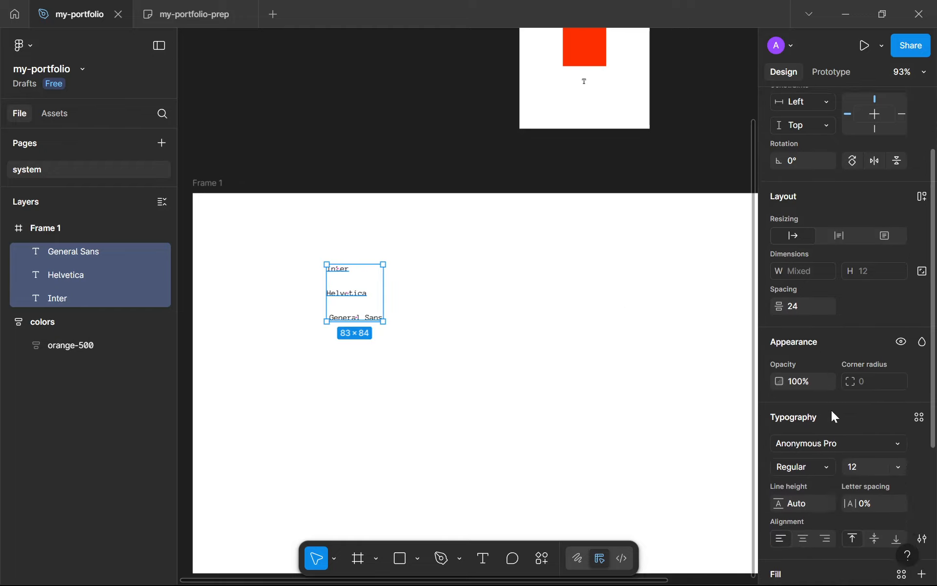
{"action": "left_click", "coordinate": [851, 373]}
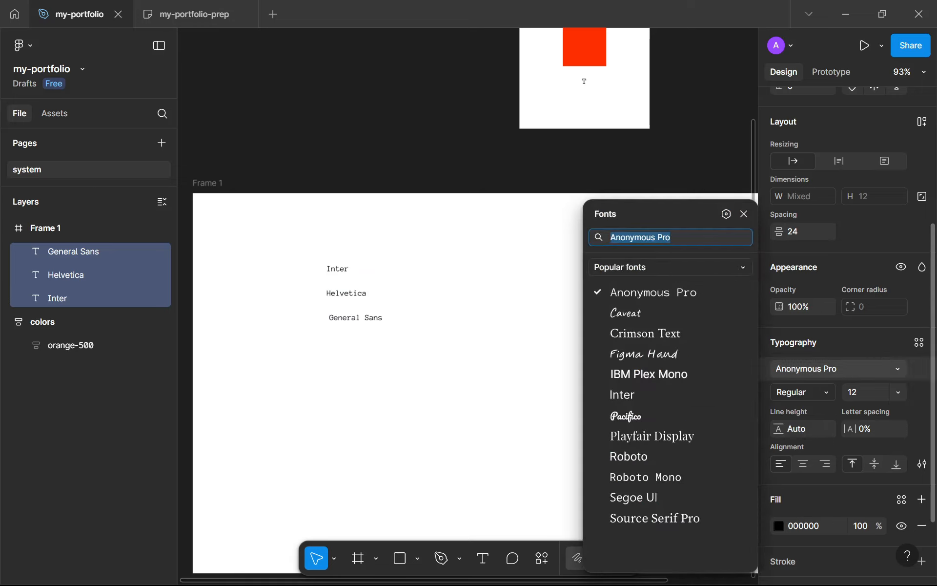
{"action": "type", "text": "int"}
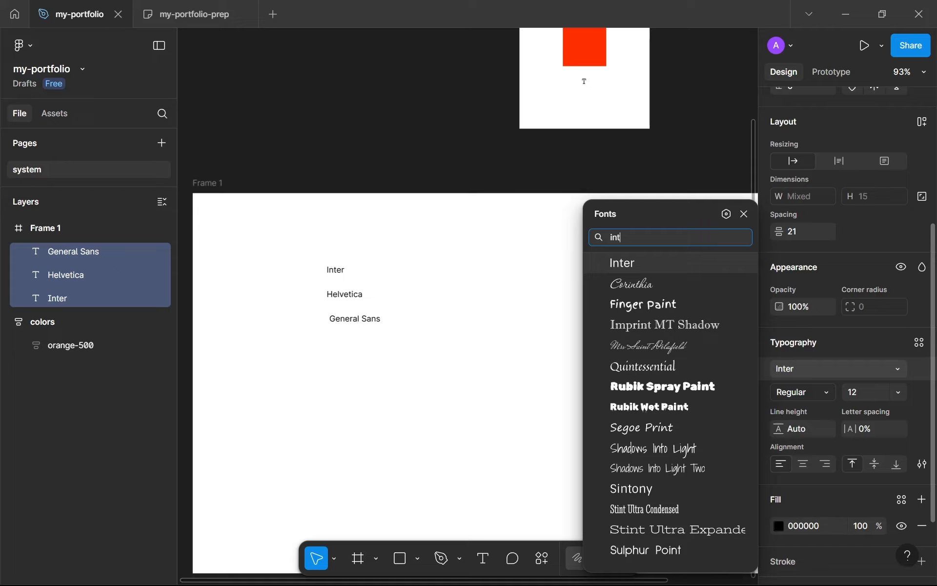
{"action": "key", "text": "Return"}
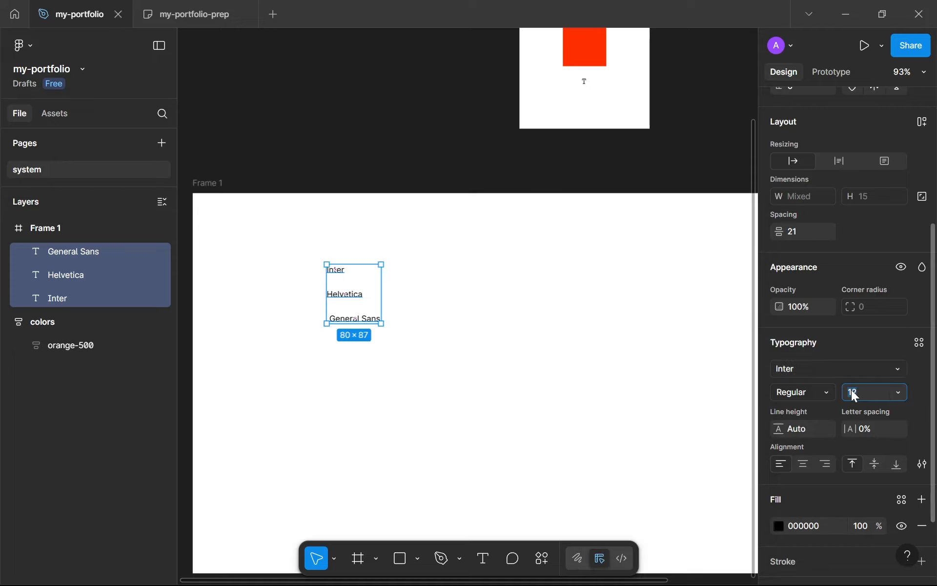
- Set the font size of the three selected text labels to 200
{"action": "left_click", "coordinate": [851, 390]}
{"action": "type", "text": "200"}
{"action": "key", "text": "Return"}
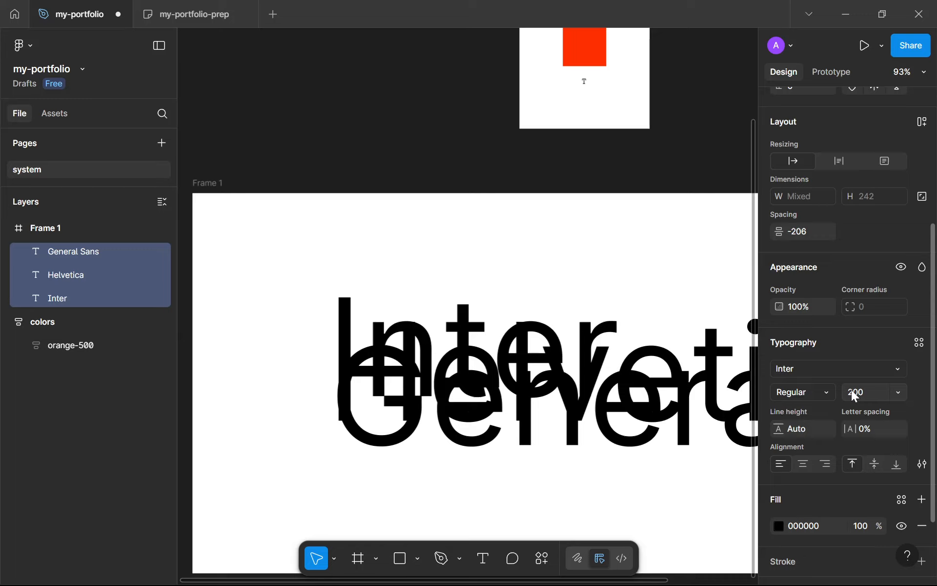
- Enlarge Frame 1 to a height of about 2097 and widen it well beyond the enlarged text labels
{"action": "scroll", "coordinate": [624, 345], "scroll_direction": "down", "scroll_amount": 5}
{"action": "left_click_drag", "start_coordinate": [601, 338], "coordinate": [537, 224]}
{"action": "left_click", "coordinate": [392, 161]}
{"action": "scroll", "coordinate": [413, 186], "scroll_direction": "down", "scroll_amount": 2}
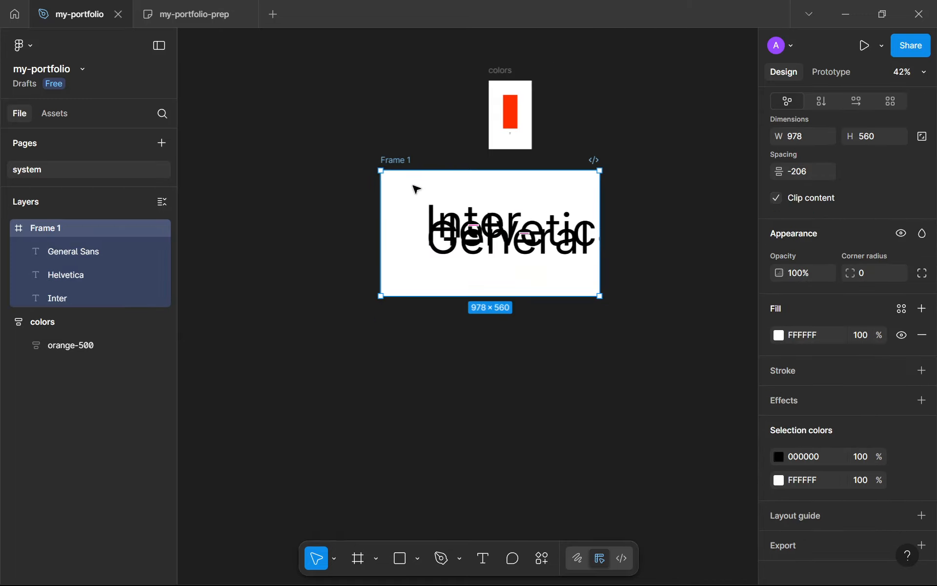
{"action": "scroll", "coordinate": [416, 189], "scroll_direction": "down", "scroll_amount": 3}
{"action": "left_click_drag", "start_coordinate": [530, 263], "coordinate": [581, 511]}
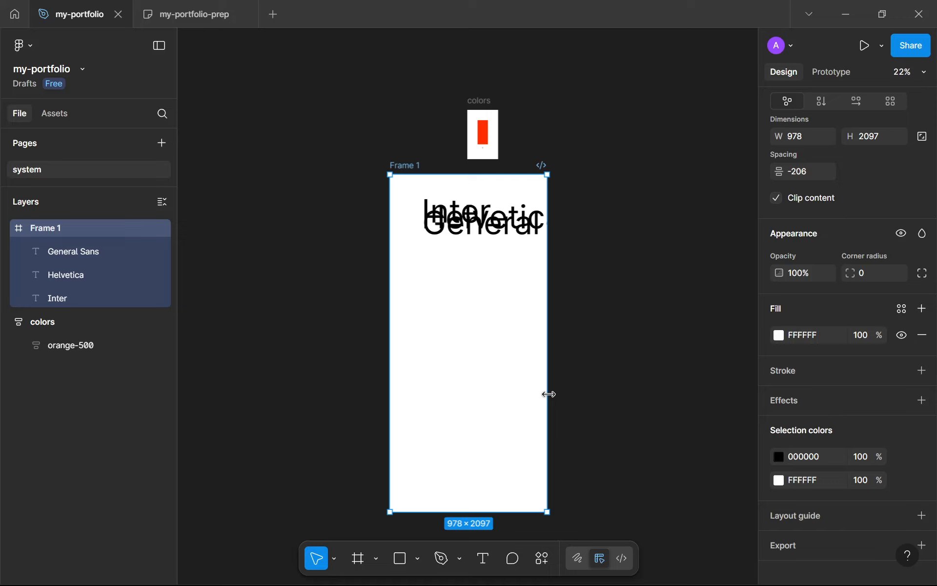
{"action": "left_click_drag", "start_coordinate": [549, 394], "coordinate": [695, 391]}
- Separate the overlapping labels by placing Helvetica below Inter and General Sans near the frame's lower edge
{"action": "left_click_drag", "start_coordinate": [530, 203], "coordinate": [520, 349]}
{"action": "left_click_drag", "start_coordinate": [519, 234], "coordinate": [512, 464]}
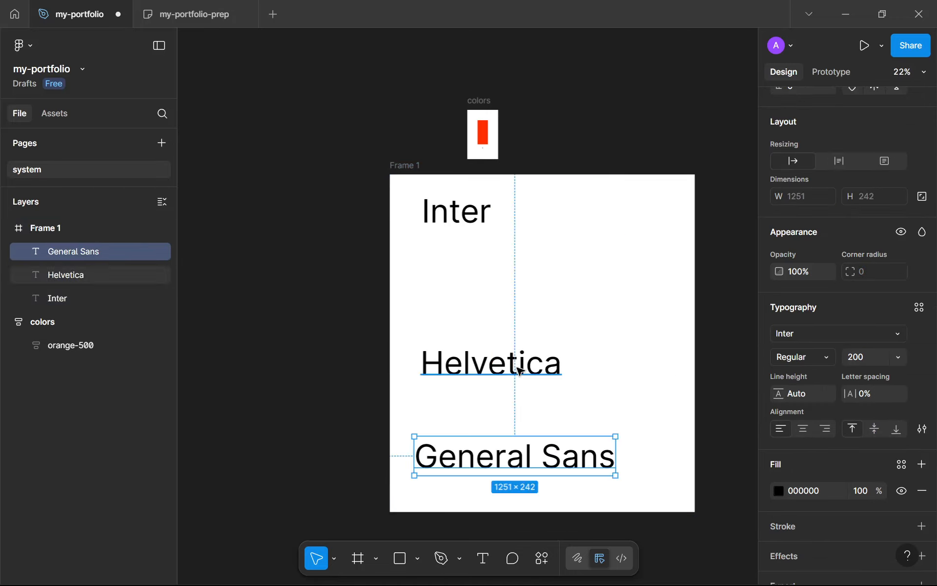
{"action": "left_click_drag", "start_coordinate": [517, 367], "coordinate": [510, 317]}
{"action": "left_click", "coordinate": [470, 217]}
- Set the Helvetica label's font to Helvetica and move it up so it lines up beneath the Inter label
{"action": "left_click", "coordinate": [467, 309]}
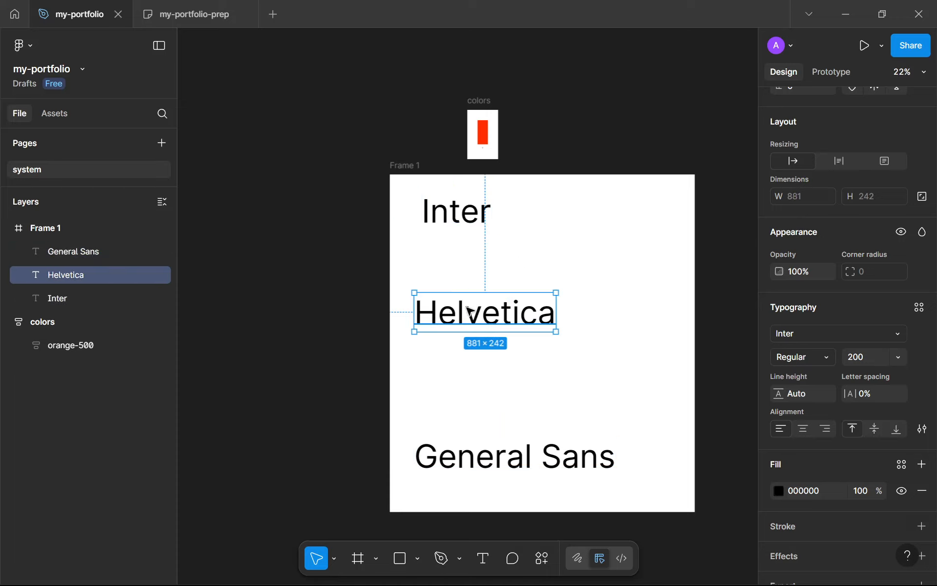
{"action": "left_click", "coordinate": [844, 334]}
{"action": "type", "text": "hel"}
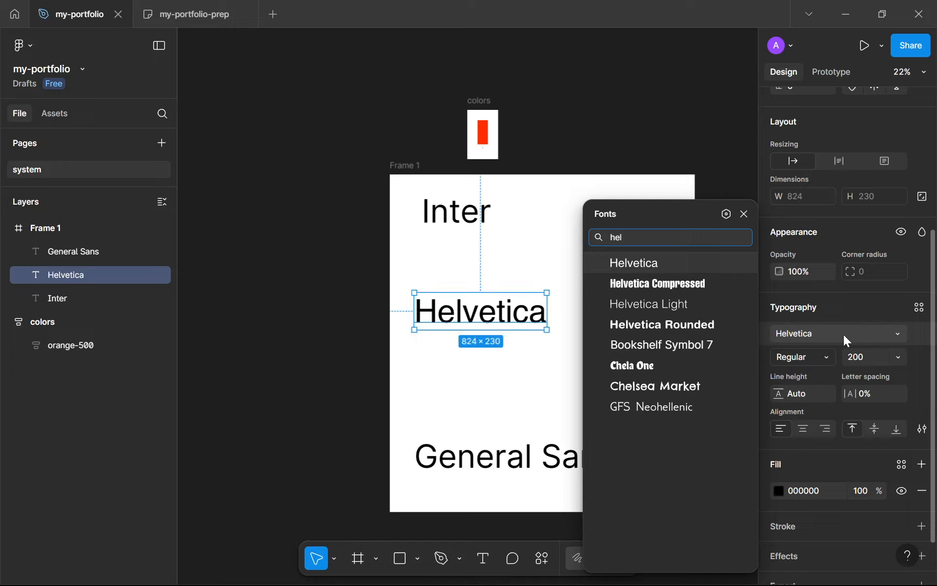
{"action": "key", "text": "Return"}
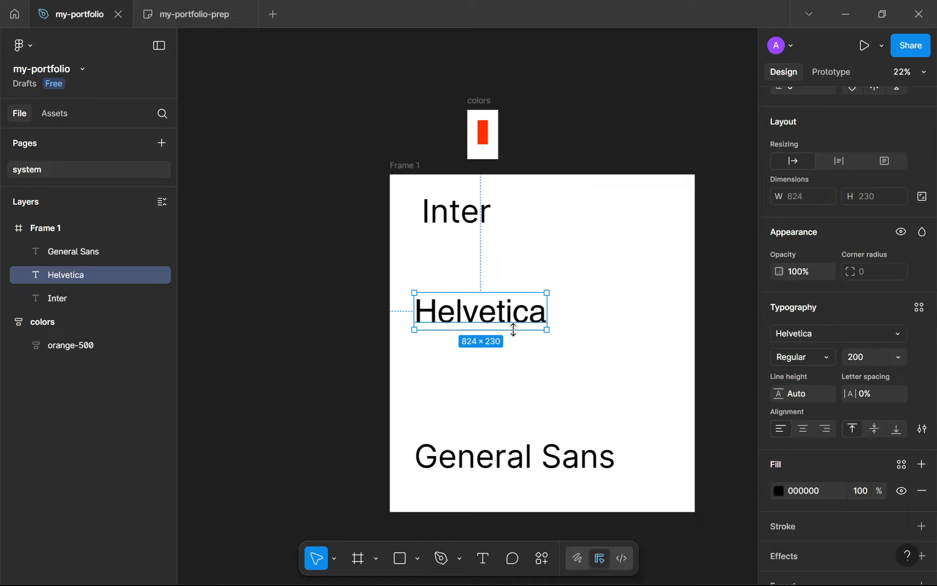
{"action": "left_click_drag", "start_coordinate": [500, 311], "coordinate": [510, 285]}
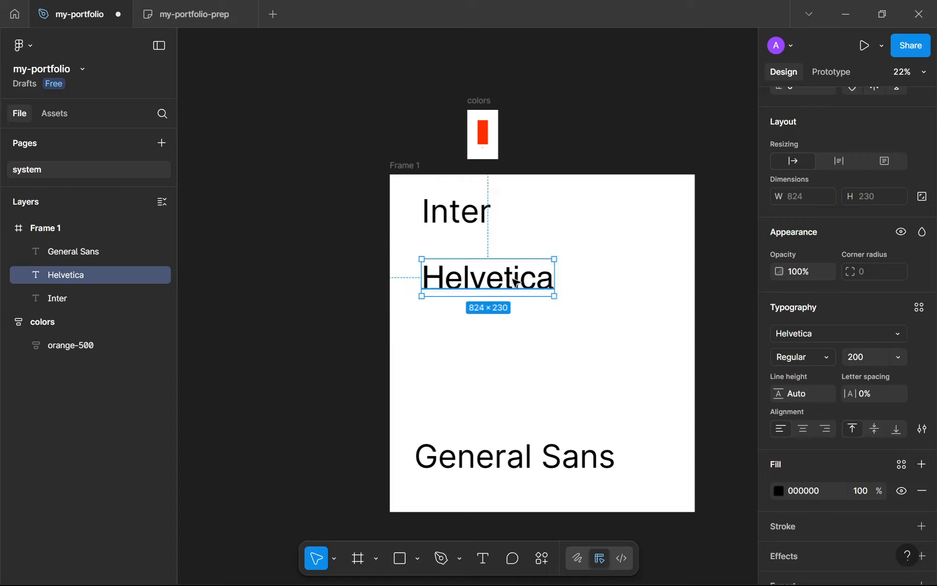
- Rewrite the label beneath the orange swatch in the colors frame as "Orange 500"
{"action": "key", "text": "shift+Tab"}
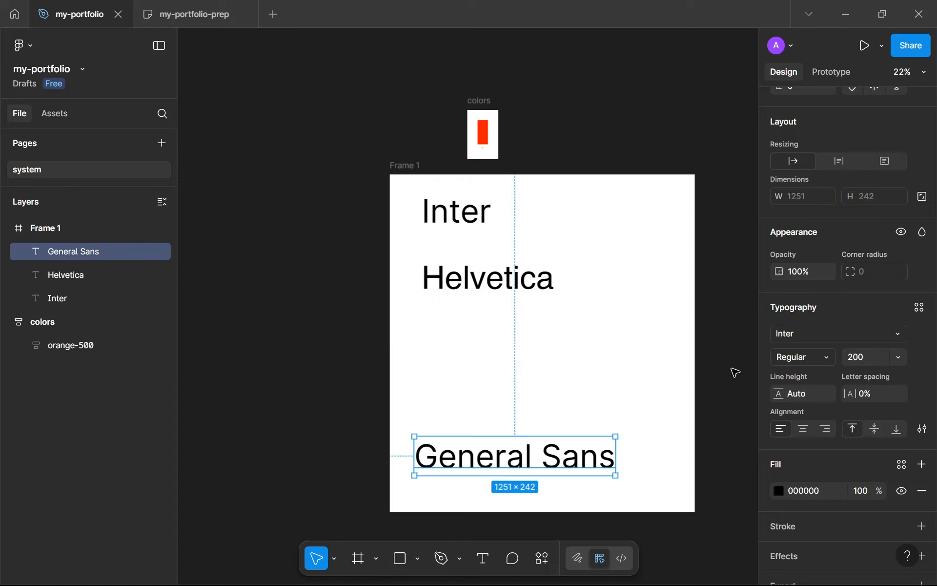
{"action": "left_click", "coordinate": [805, 331]}
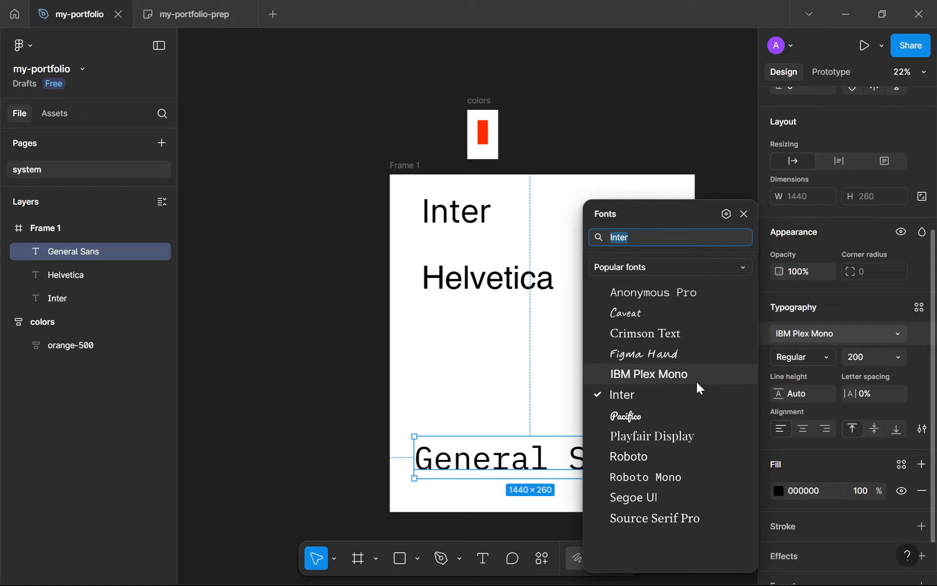
{"action": "scroll", "coordinate": [491, 161], "scroll_direction": "up", "scroll_amount": 4}
{"action": "scroll", "coordinate": [494, 181], "scroll_direction": "up", "scroll_amount": 4}
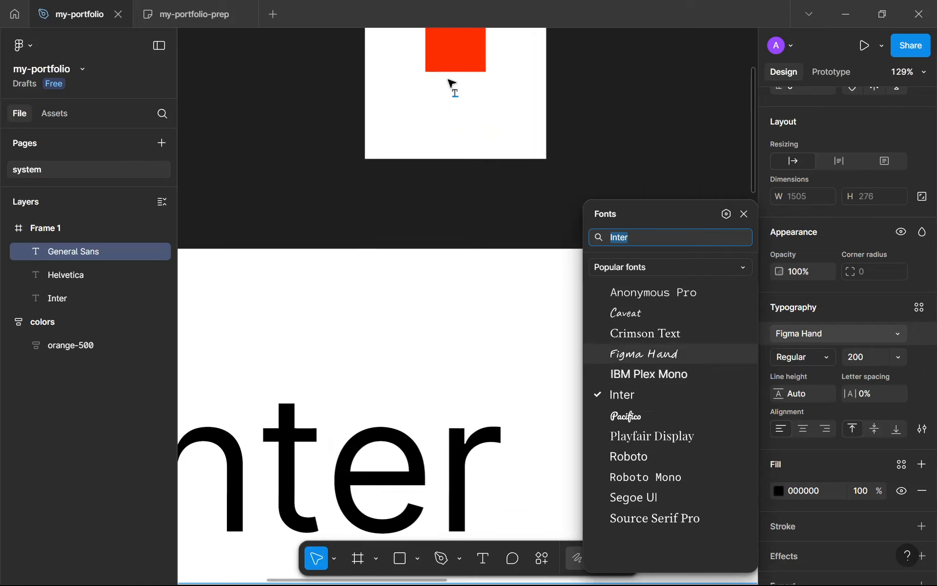
{"action": "double_click", "coordinate": [456, 92]}
{"action": "double_click", "coordinate": [456, 91]}
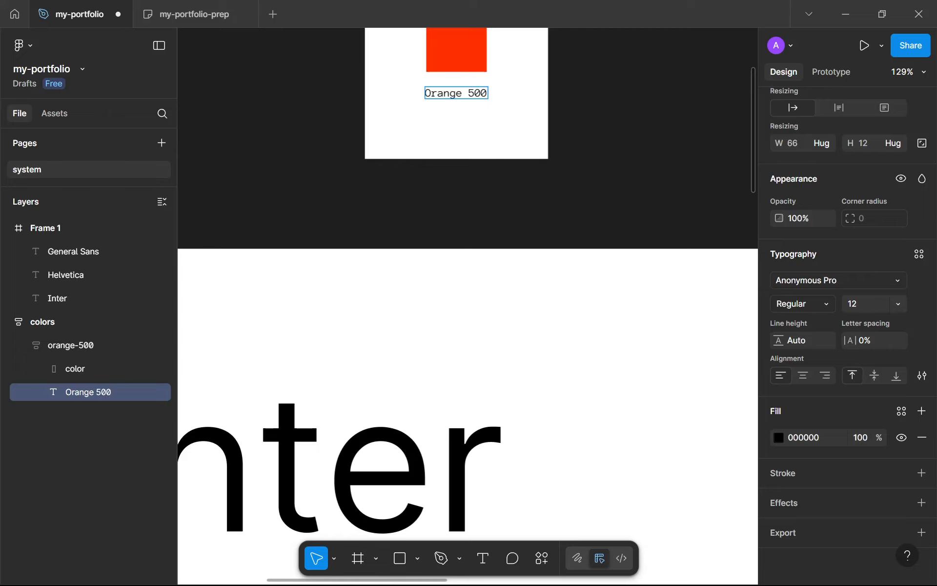
- Set the General Sans label's font to General Sans
{"action": "scroll", "coordinate": [464, 117], "scroll_direction": "down", "scroll_amount": 4}
{"action": "scroll", "coordinate": [447, 299], "scroll_direction": "down", "scroll_amount": 9}
{"action": "scroll", "coordinate": [417, 362], "scroll_direction": "down", "scroll_amount": 2}
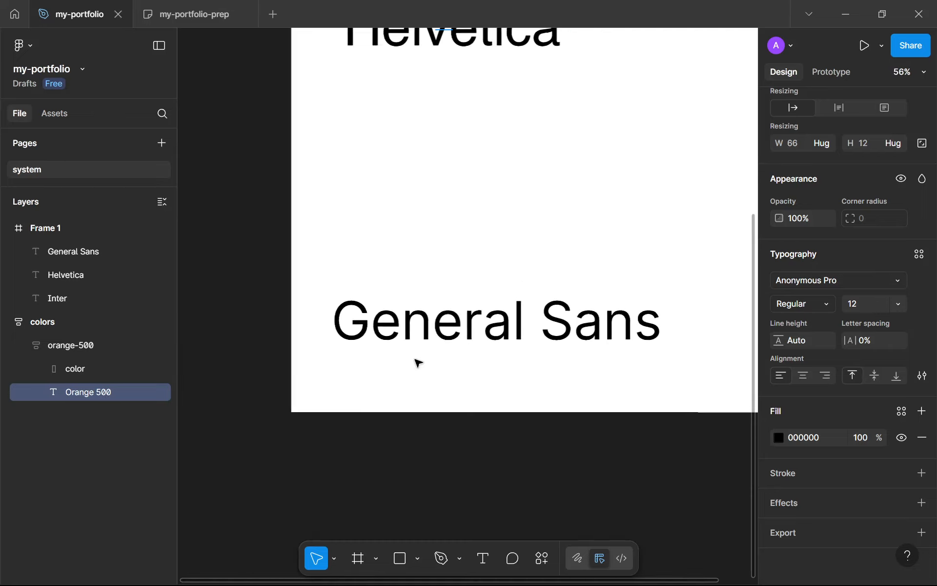
{"action": "left_click", "coordinate": [425, 324]}
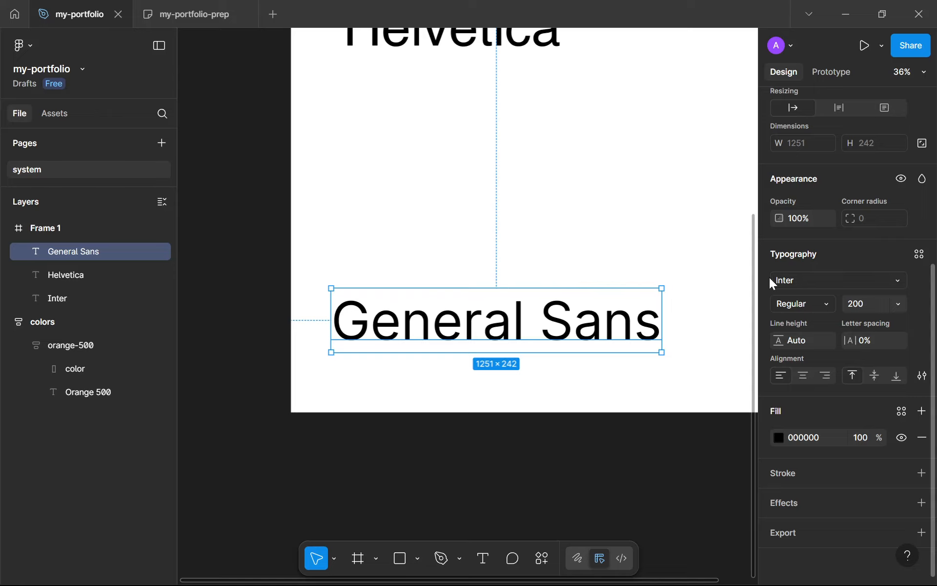
{"action": "left_click", "coordinate": [781, 283]}
{"action": "type", "text": "general"}
{"action": "key", "text": "Return"}
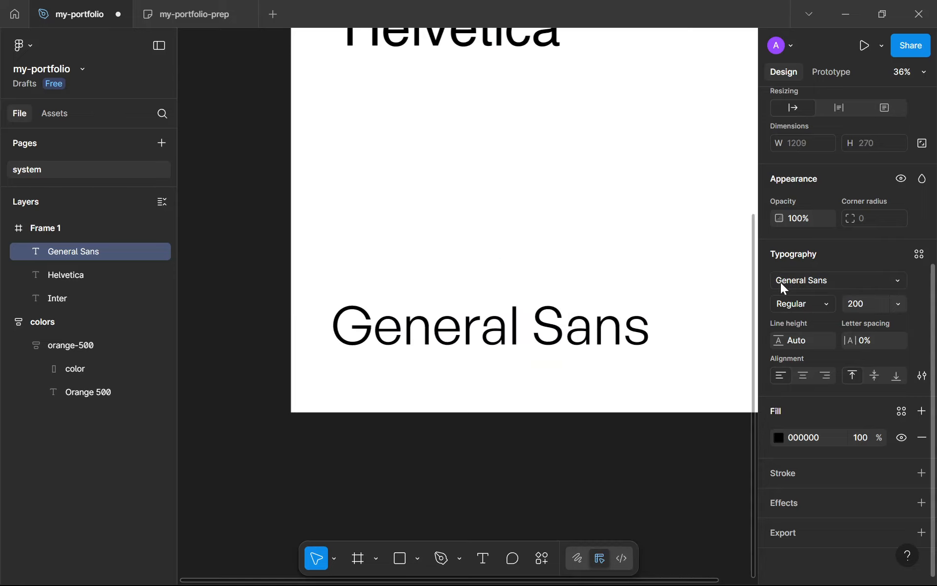
- Move the General Sans label up beneath the Helvetica label and deselect it
{"action": "scroll", "coordinate": [566, 373], "scroll_direction": "down", "scroll_amount": 3}
{"action": "left_click_drag", "start_coordinate": [547, 436], "coordinate": [556, 341]}
{"action": "left_click", "coordinate": [532, 394]}
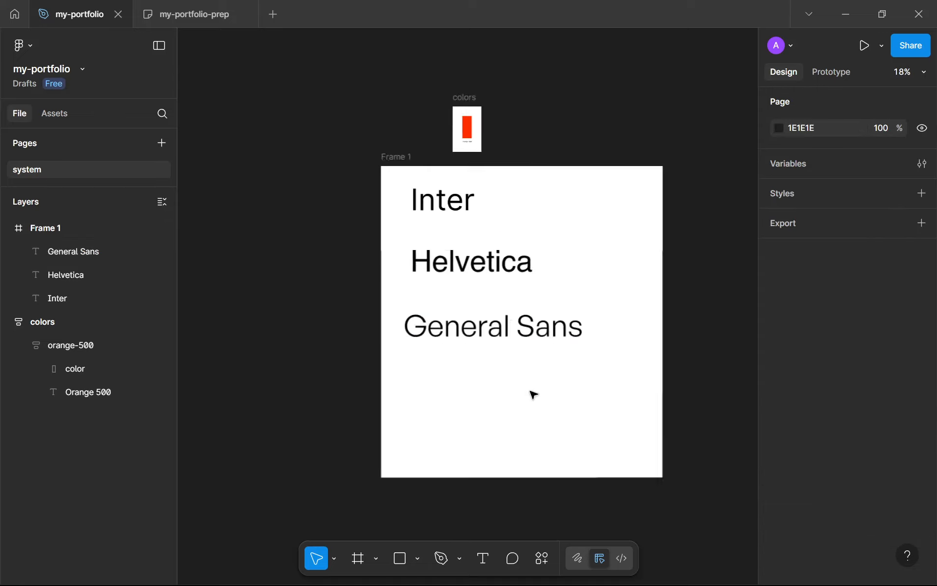
- Look through the weight options available for the General Sans label
{"action": "scroll", "coordinate": [532, 394], "scroll_direction": "up", "scroll_amount": 5}
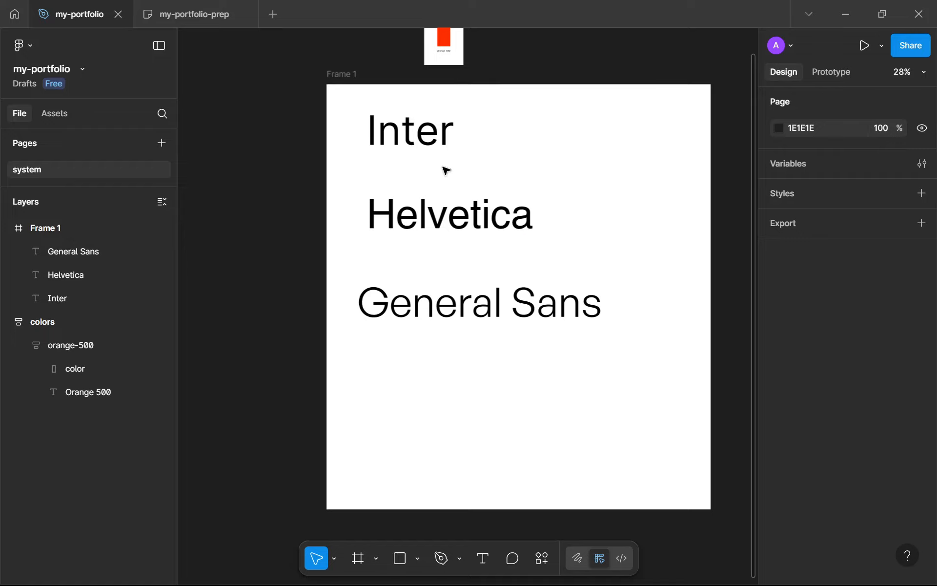
{"action": "scroll", "coordinate": [437, 168], "scroll_direction": "down", "scroll_amount": 2}
{"action": "left_click", "coordinate": [470, 301]}
{"action": "scroll", "coordinate": [790, 461], "scroll_direction": "down", "scroll_amount": 4}
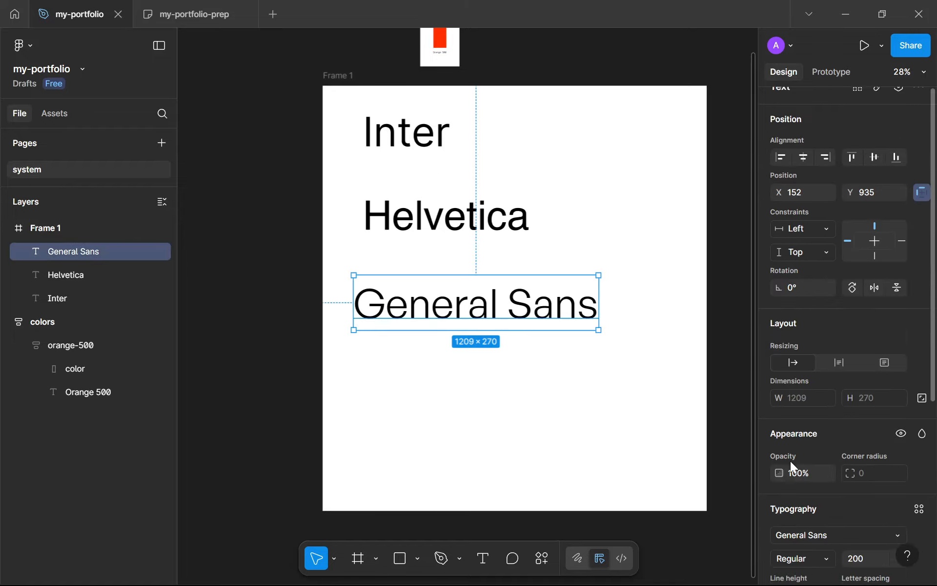
{"action": "left_click", "coordinate": [818, 359]}
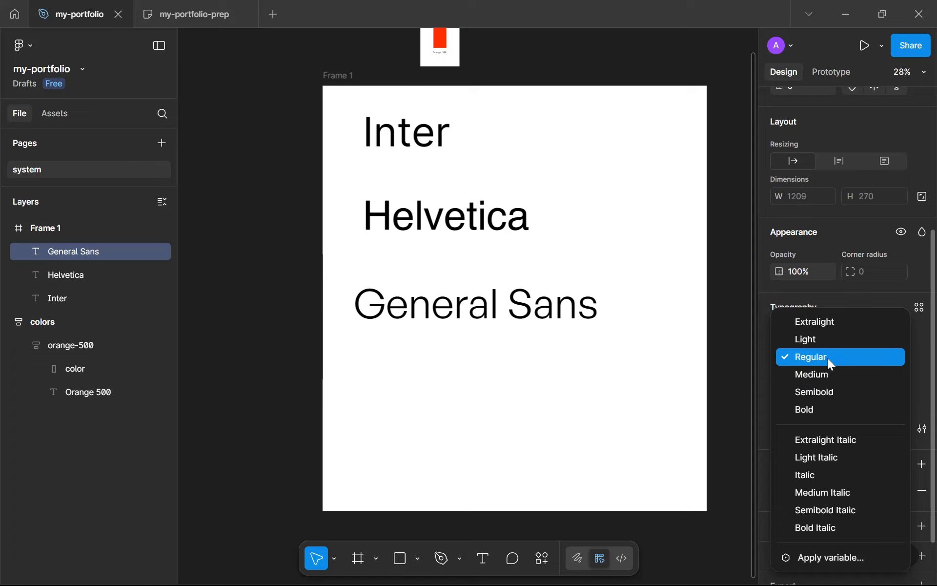
{"action": "left_click", "coordinate": [605, 370]}
{"action": "scroll", "coordinate": [604, 369], "scroll_direction": "down", "scroll_amount": 1}
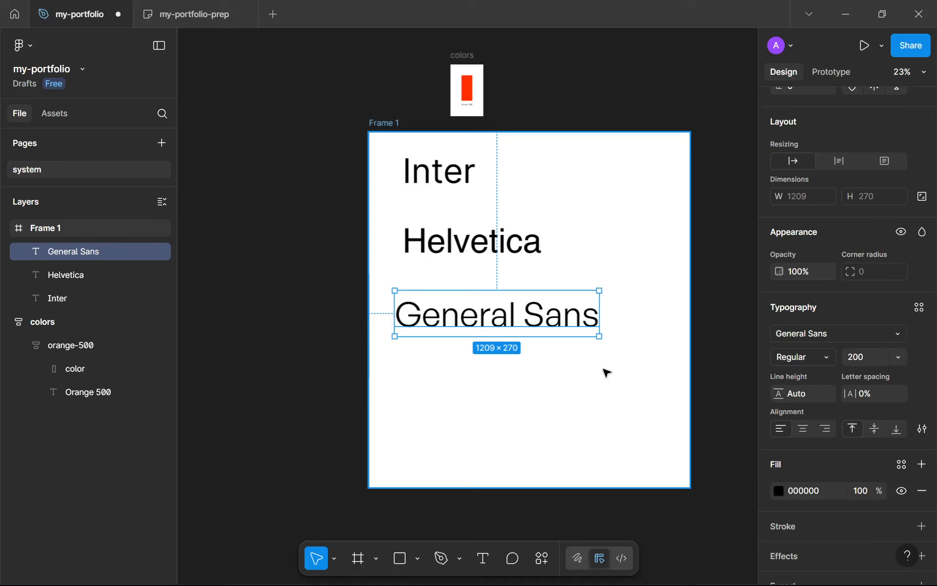
{"action": "left_click_drag", "start_coordinate": [605, 370], "coordinate": [646, 391]}
- Compare the letterforms of the Inter, Helvetica and General Sans labels one by one
{"action": "scroll", "coordinate": [583, 367], "scroll_direction": "up", "scroll_amount": 2}
{"action": "left_click", "coordinate": [454, 188]}
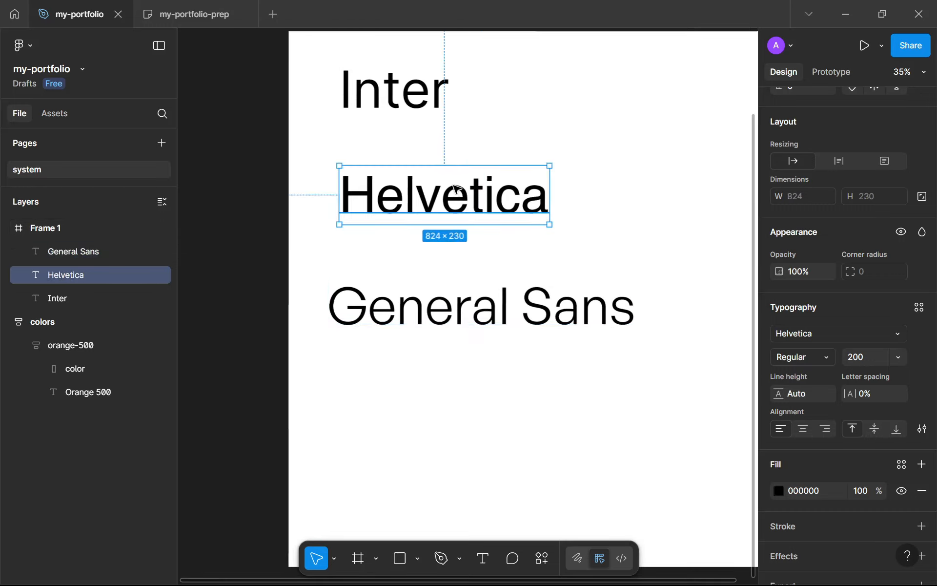
{"action": "left_click_drag", "start_coordinate": [544, 224], "coordinate": [484, 234]}
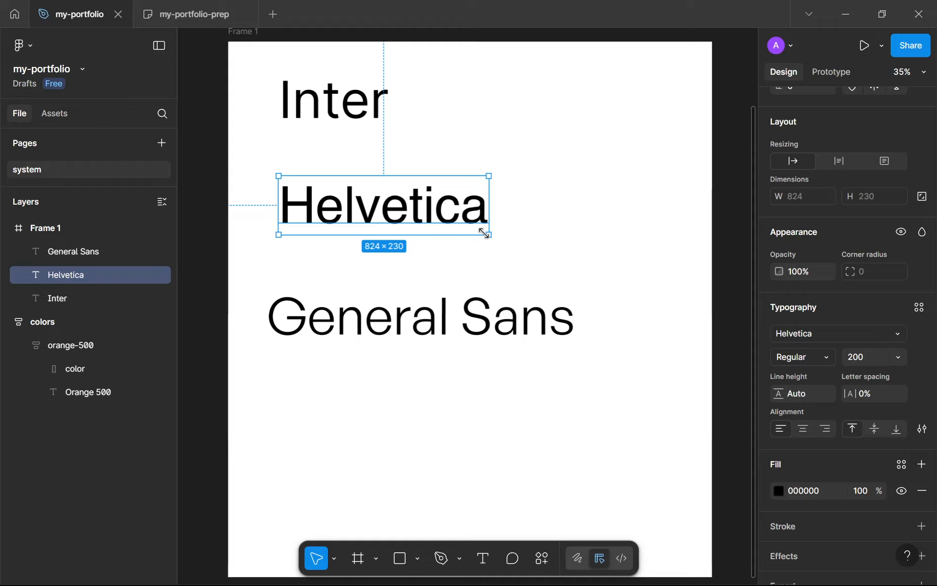
{"action": "scroll", "coordinate": [484, 233], "scroll_direction": "up", "scroll_amount": 1}
{"action": "left_click", "coordinate": [543, 282]}
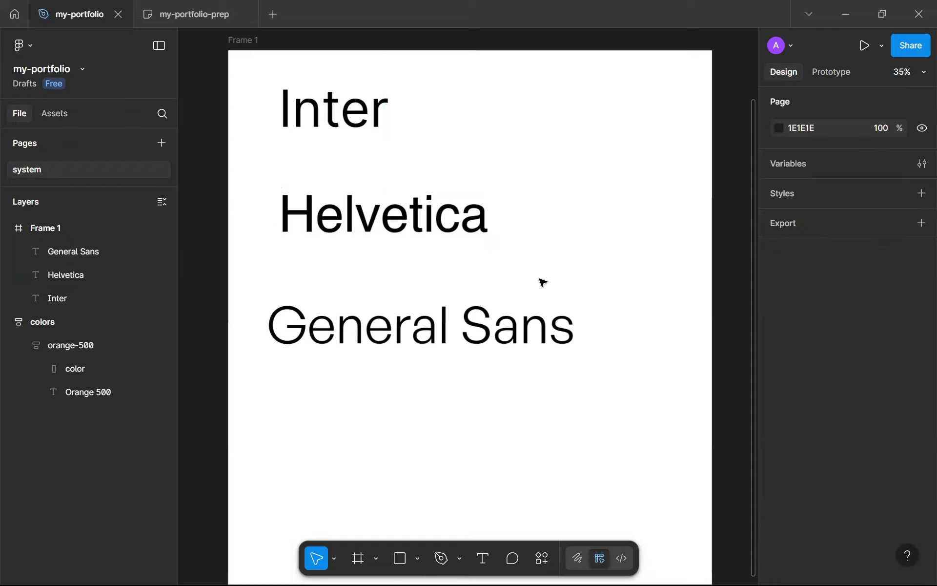
{"action": "scroll", "coordinate": [543, 282], "scroll_direction": "down", "scroll_amount": 2}
{"action": "left_click_drag", "start_coordinate": [542, 286], "coordinate": [581, 370]}
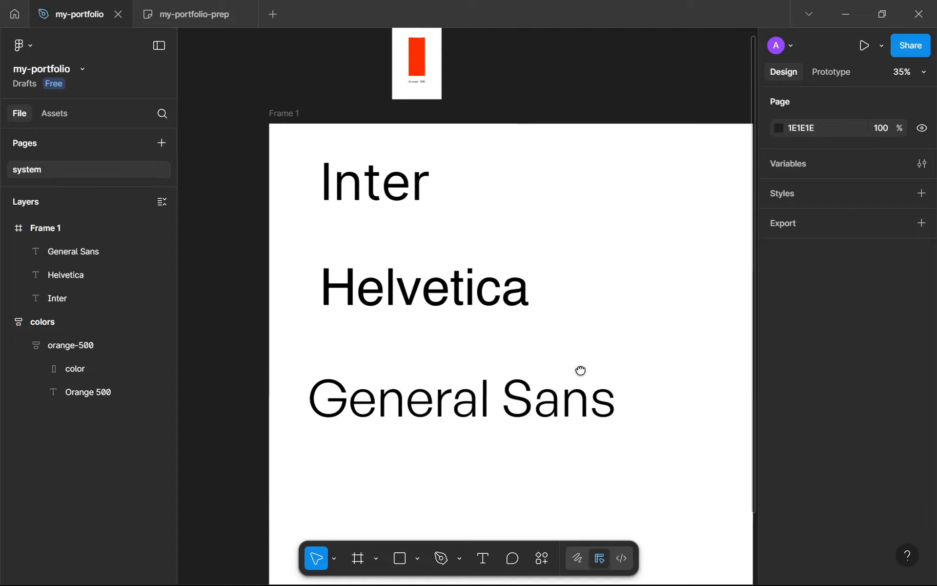
{"action": "left_click", "coordinate": [425, 200]}
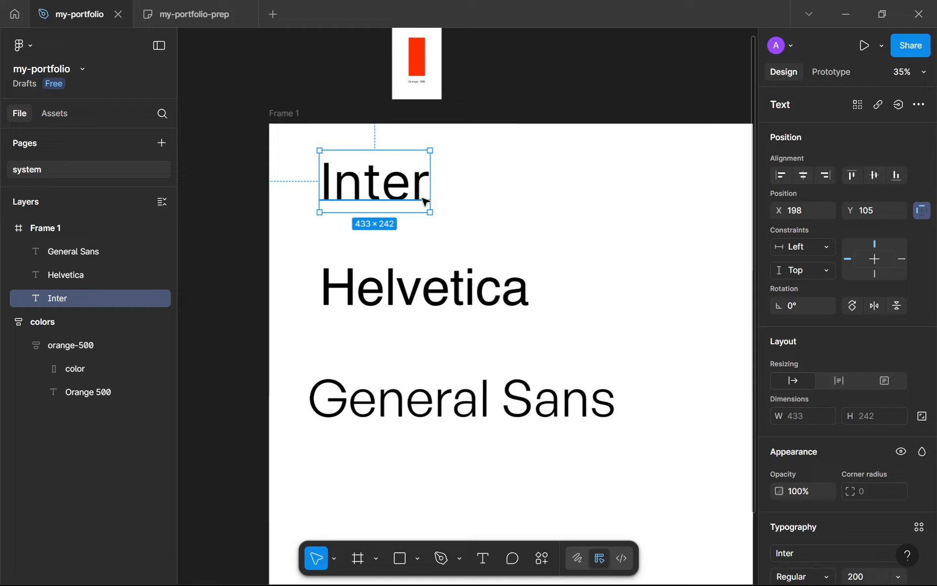
{"action": "scroll", "coordinate": [425, 200], "scroll_direction": "down", "scroll_amount": 3}
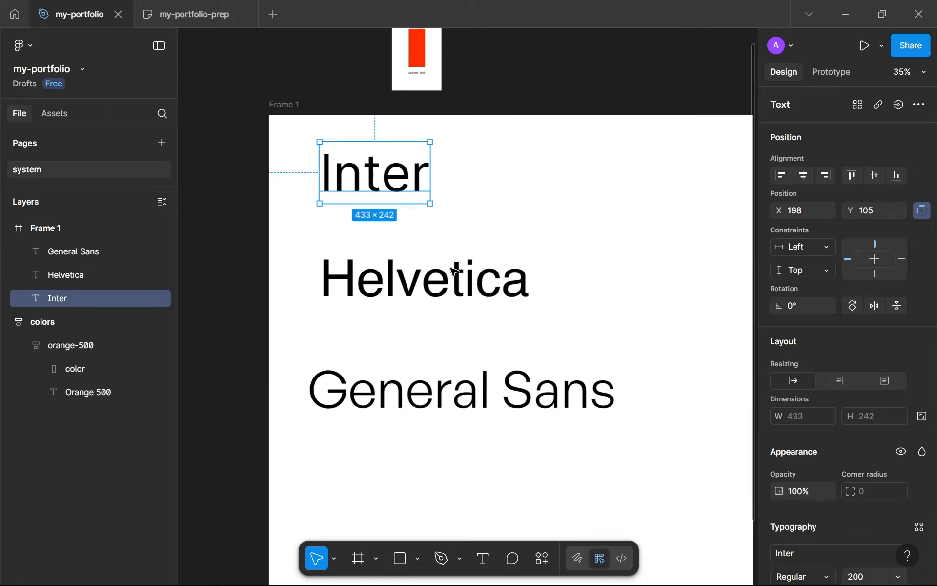
{"action": "left_click", "coordinate": [478, 213]}
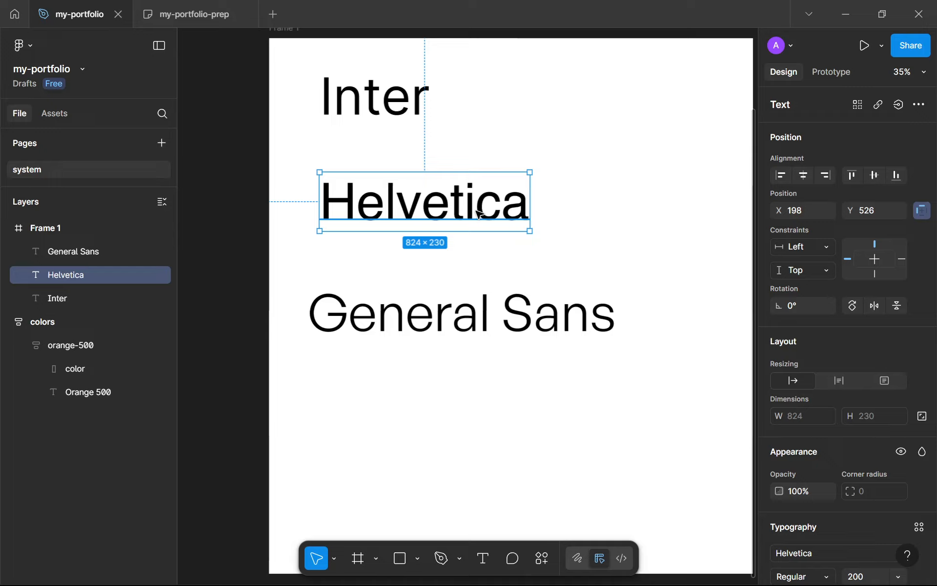
{"action": "scroll", "coordinate": [477, 213], "scroll_direction": "down", "scroll_amount": 1}
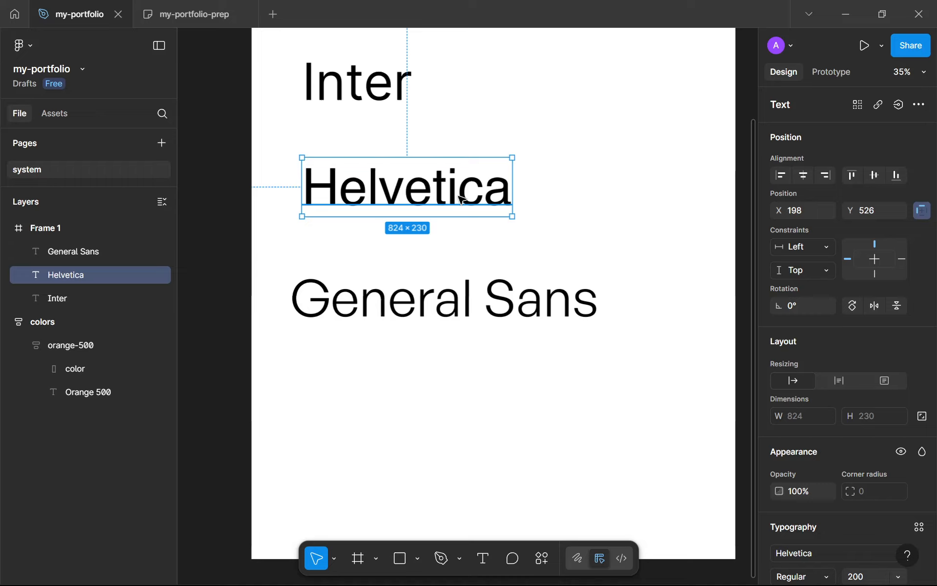
{"action": "left_click_drag", "start_coordinate": [462, 199], "coordinate": [489, 155]}
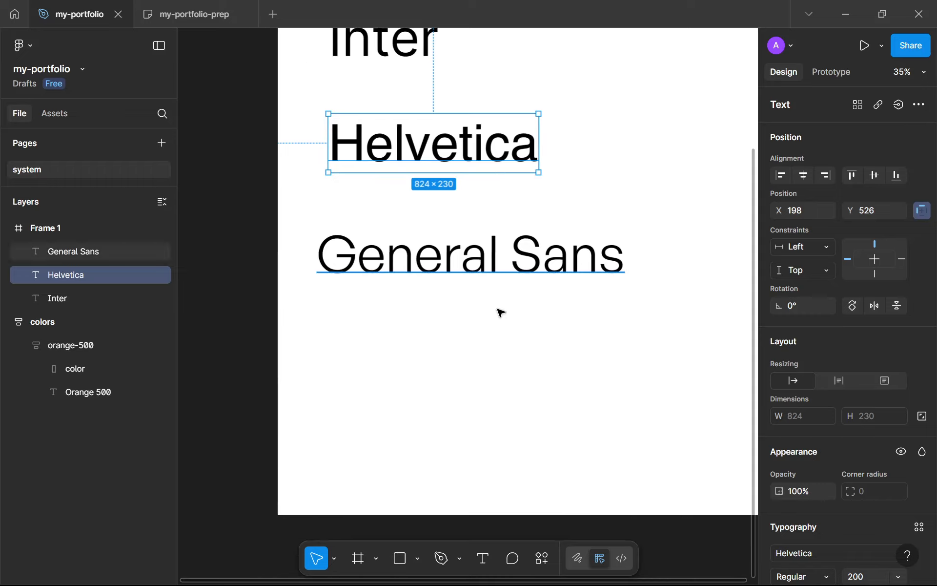
{"action": "left_click", "coordinate": [483, 262]}
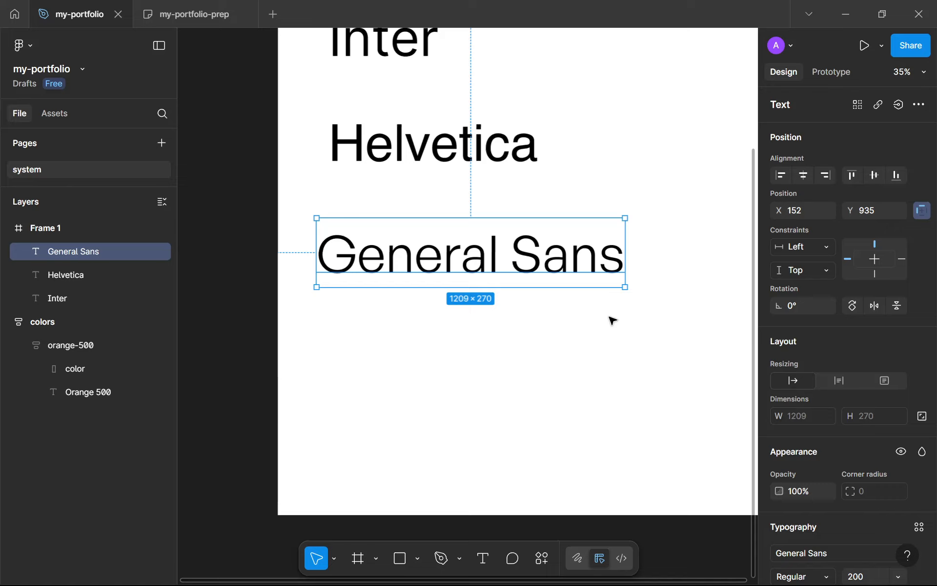
- Preview the General Sans label in Medium weight, keep it at Regular and deselect it
{"action": "scroll", "coordinate": [787, 367], "scroll_direction": "down", "scroll_amount": 3}
{"action": "scroll", "coordinate": [785, 364], "scroll_direction": "down", "scroll_amount": 2}
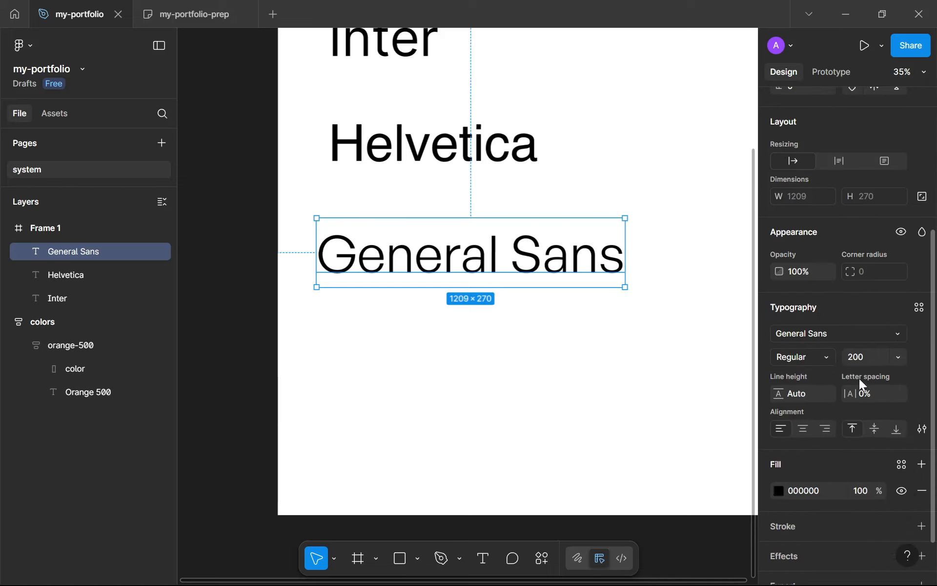
{"action": "left_click", "coordinate": [832, 357]}
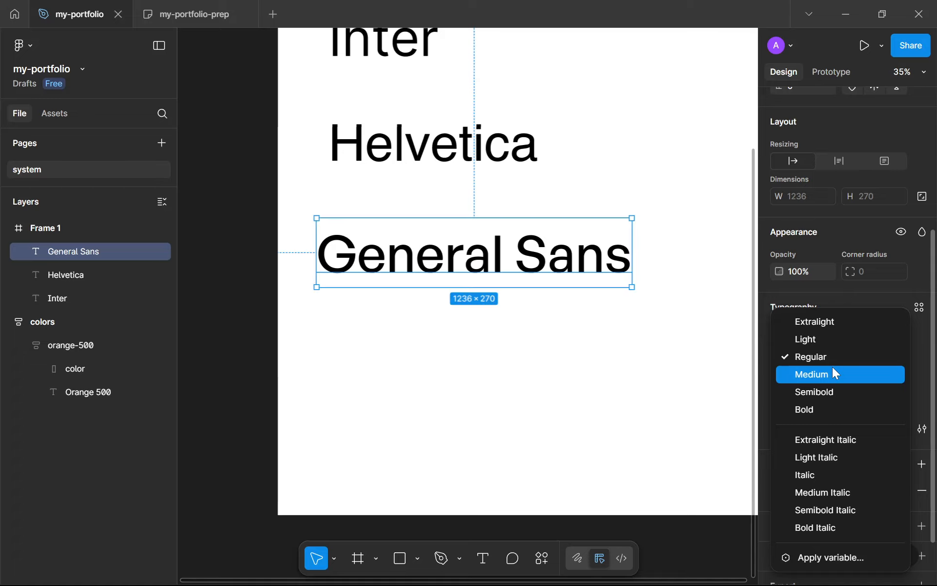
{"action": "left_click", "coordinate": [831, 361]}
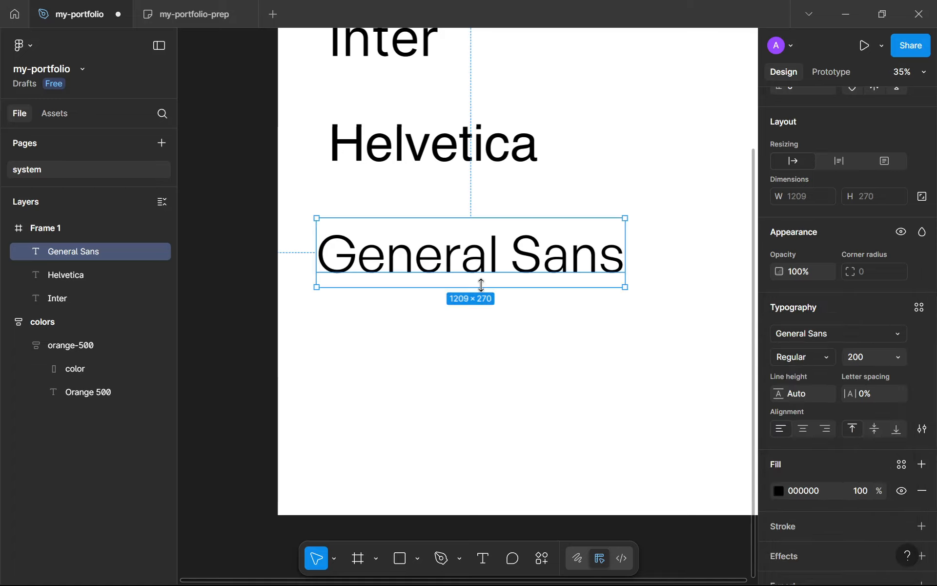
{"action": "left_click", "coordinate": [493, 324]}
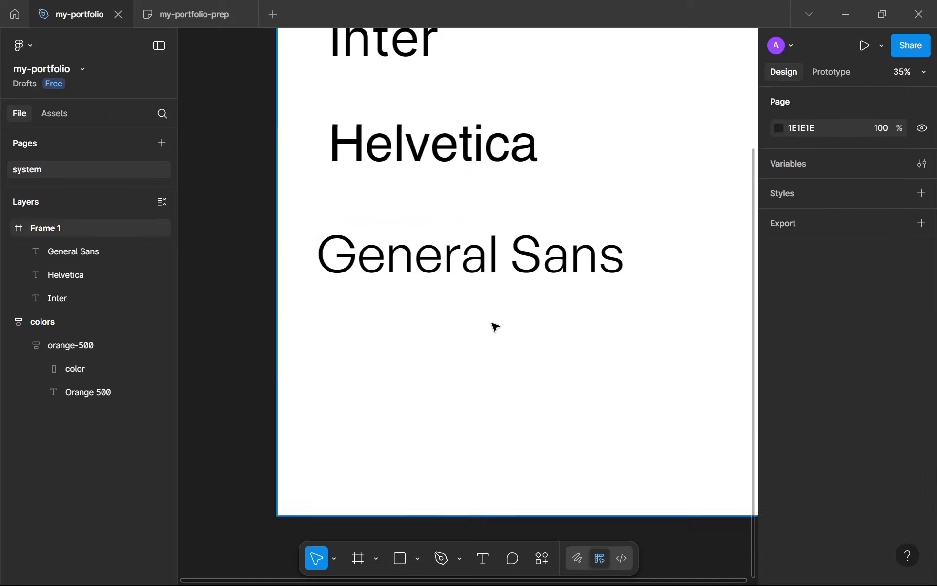
- Copy the headline "Featuring curators from around the world" from the telescope.fyi page in Chrome and return to Figma
{"action": "scroll", "coordinate": [494, 325], "scroll_direction": "down", "scroll_amount": 5}
{"action": "mouse_move", "coordinate": [523, 584]}
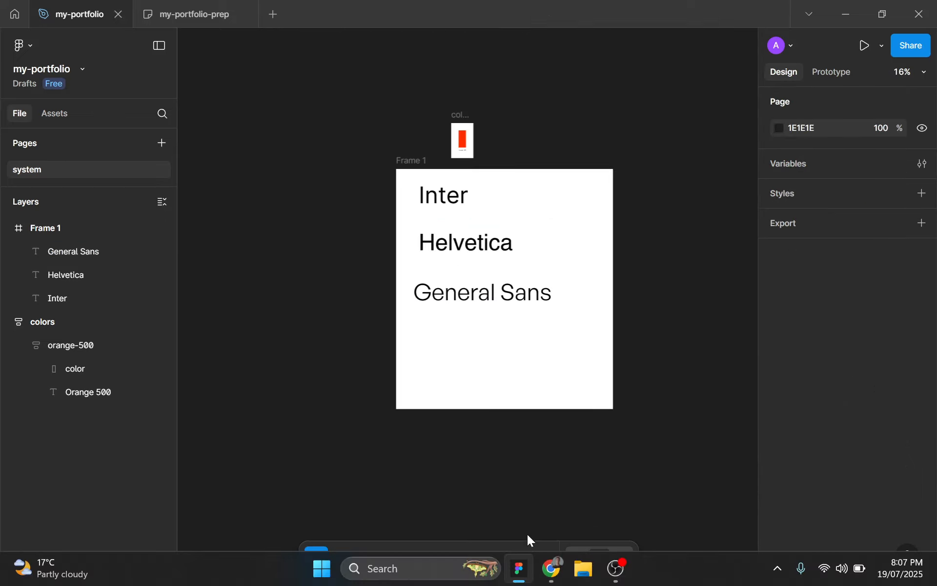
{"action": "left_click", "coordinate": [542, 562]}
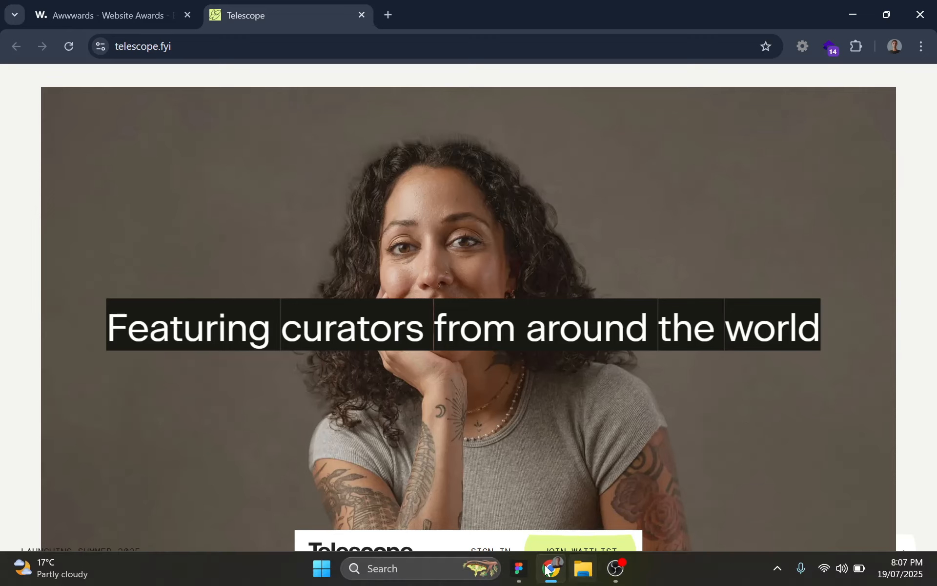
{"action": "left_click", "coordinate": [519, 568]}
- Draw a new frame about 5915 × 6289 to the right of the font comparison frame
{"action": "scroll", "coordinate": [515, 326], "scroll_direction": "down", "scroll_amount": 3}
{"action": "left_click_drag", "start_coordinate": [453, 253], "coordinate": [233, 176]}
{"action": "key", "text": "f"}
{"action": "mouse_move", "coordinate": [389, 78]}
{"action": "left_mouse_down"}
{"action": "mouse_move", "coordinate": [665, 427]}
{"action": "mouse_move", "coordinate": [747, 458]}
{"action": "left_mouse_up"}
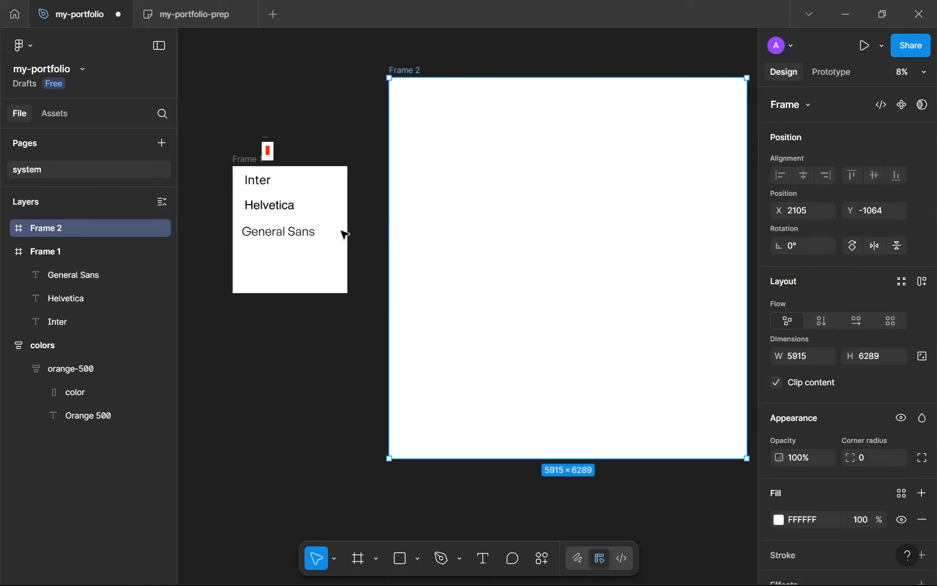
- Place a duplicate of the Inter label in the new frame and replace its text with the copied headline
{"action": "left_click", "coordinate": [266, 184]}
{"action": "key", "text": "ctrl+d"}
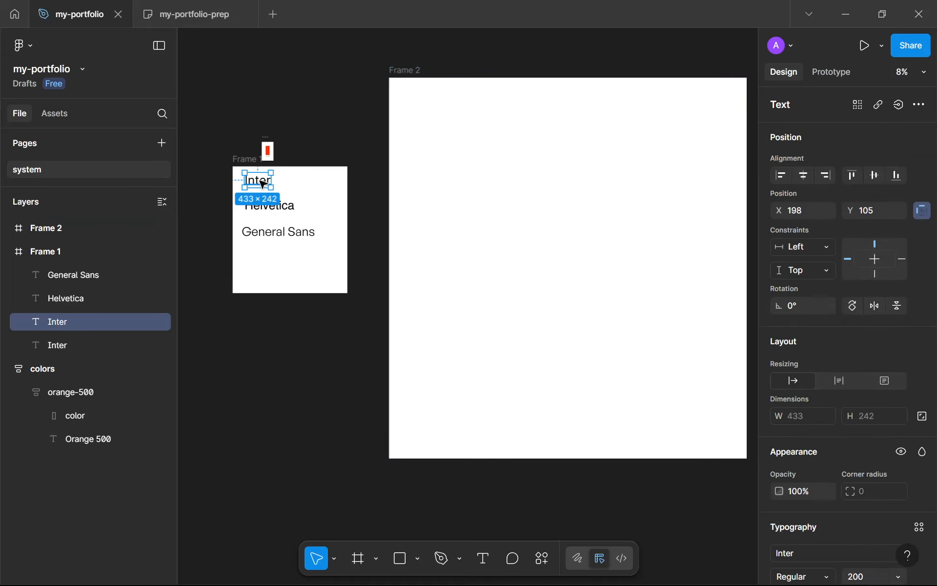
{"action": "left_click_drag", "start_coordinate": [267, 185], "coordinate": [622, 254]}
{"action": "key", "text": "ctrl+v"}
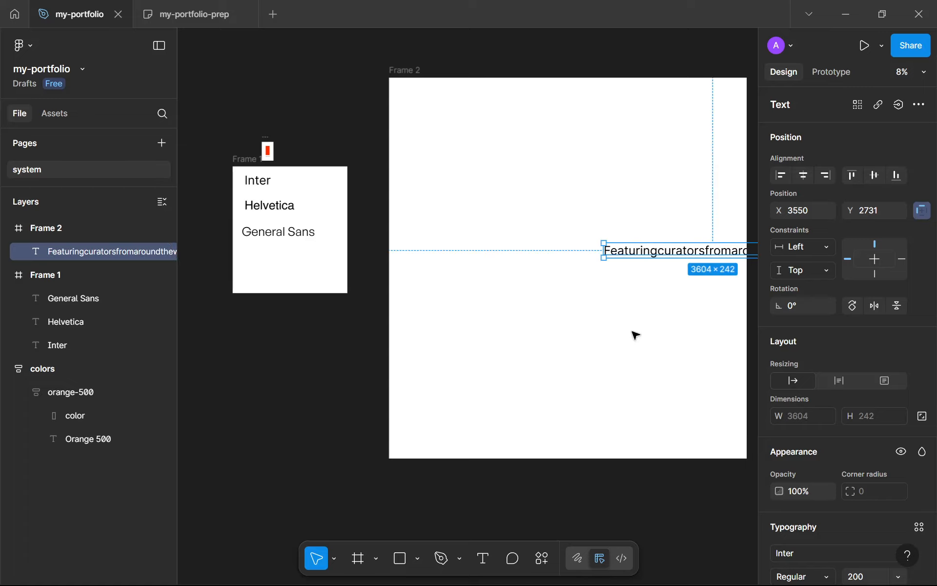
{"action": "left_click_drag", "start_coordinate": [644, 245], "coordinate": [498, 233]}
{"action": "key", "text": "ctrl+z"}
{"action": "key", "text": "ctrl+z"}
- Add the missing spaces between words so the headline reads "Featuring curators from around the world"
{"action": "double_click", "coordinate": [498, 233]}
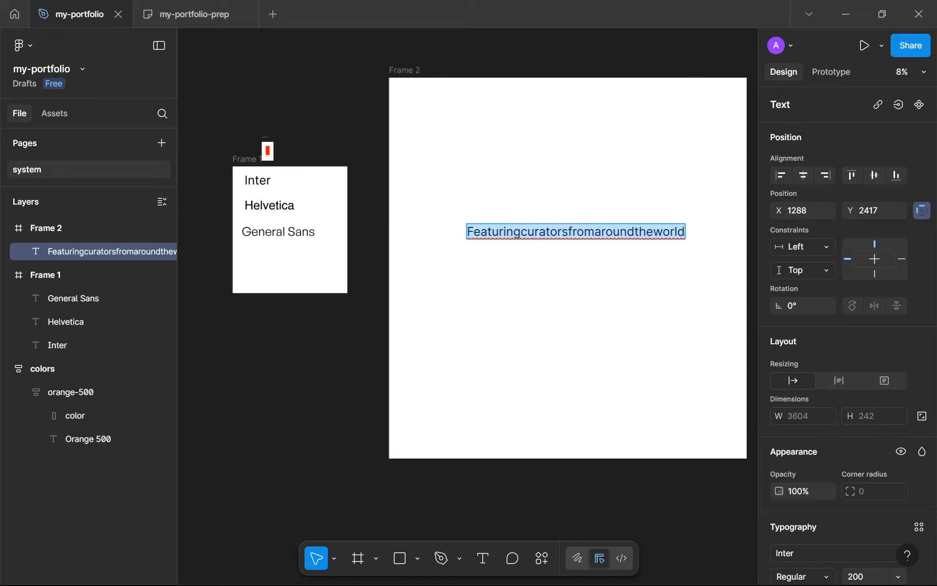
{"action": "left_click", "coordinate": [523, 231]}
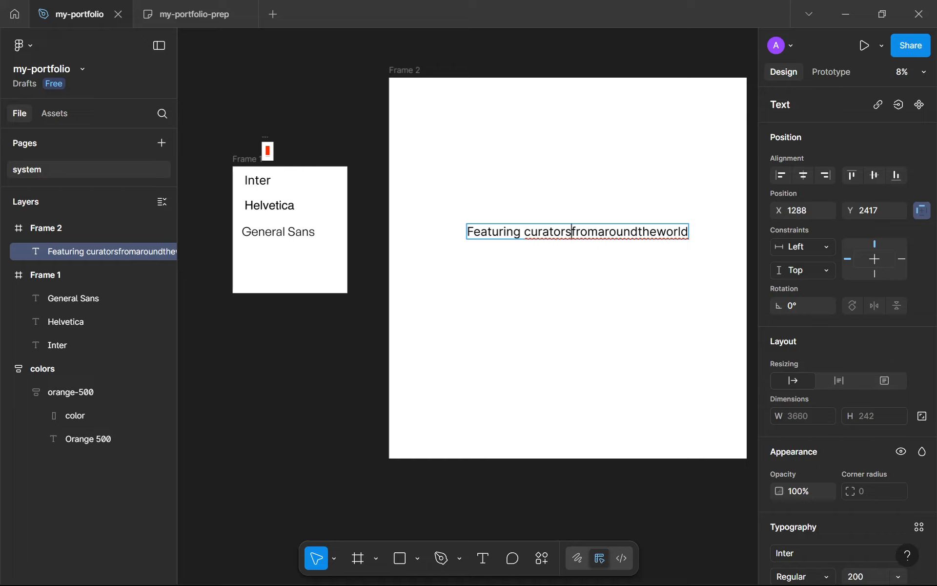
{"action": "key", "text": "Left"}
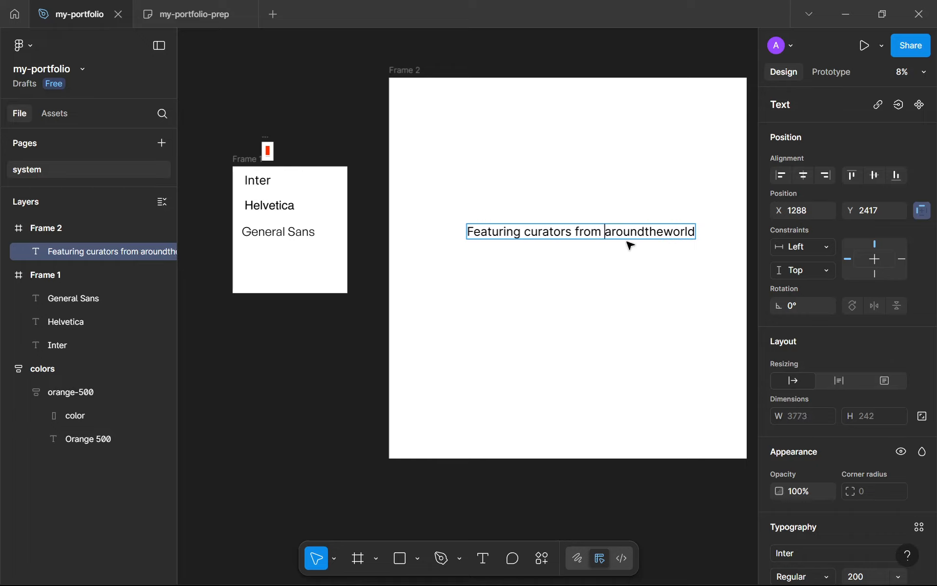
{"action": "left_click", "coordinate": [644, 231]}
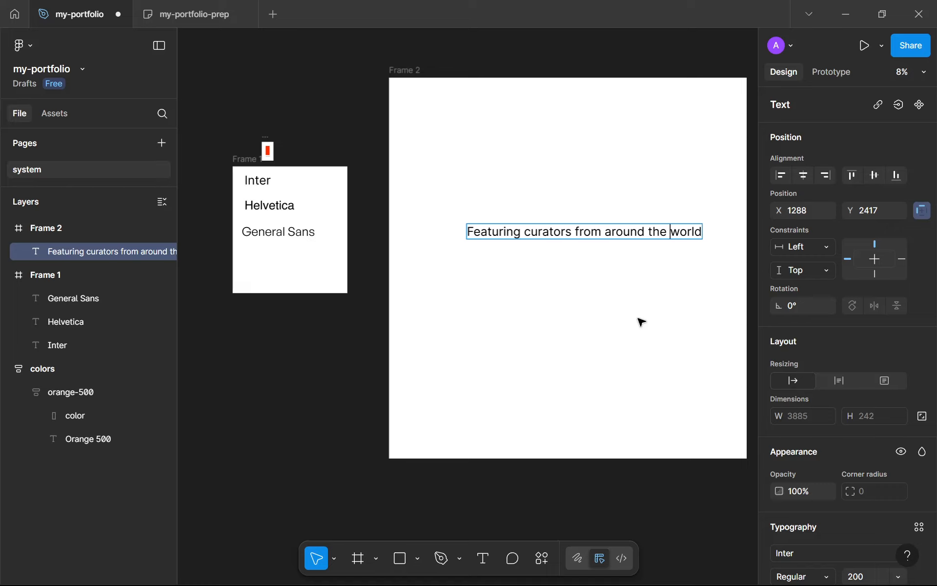
{"action": "key", "text": "Escape"}
- Set the headline's font size to 400
{"action": "scroll", "coordinate": [897, 478], "scroll_direction": "down", "scroll_amount": 3}
{"action": "left_click", "coordinate": [868, 437]}
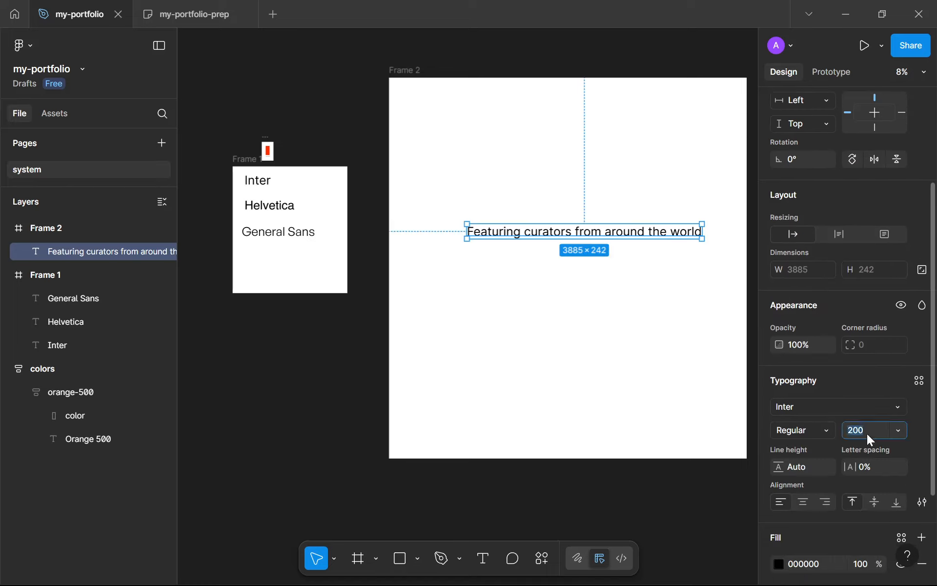
{"action": "type", "text": "400"}
{"action": "key", "text": "Return"}
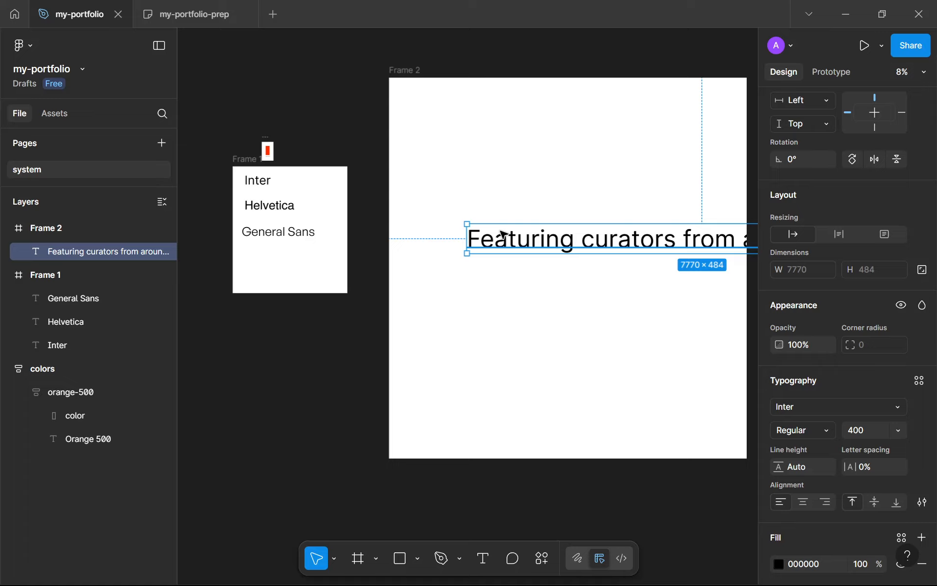
- Narrow the headline's text box to about 3496 wide so it wraps onto three lines, positioned in the frame's upper-left area
{"action": "left_click_drag", "start_coordinate": [470, 233], "coordinate": [496, 188]}
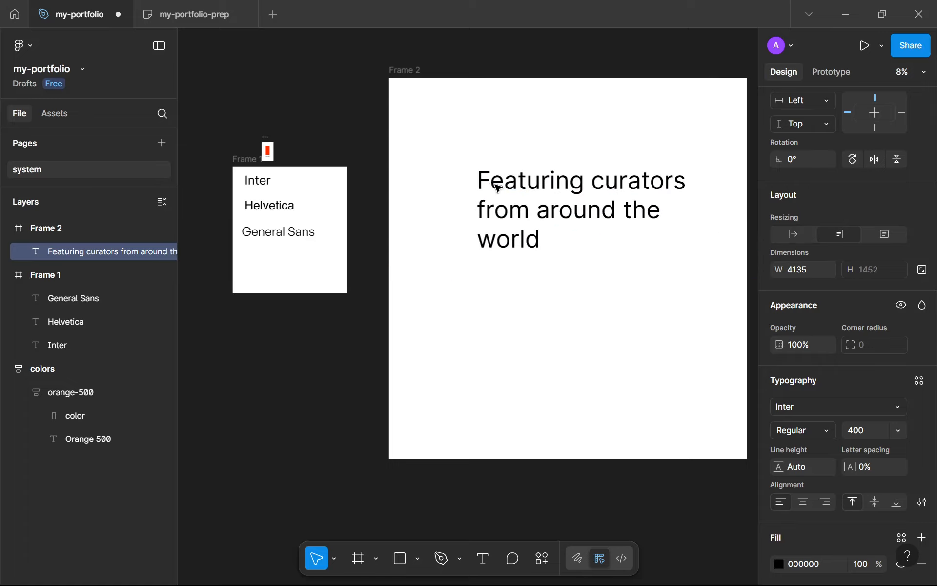
{"action": "left_click_drag", "start_coordinate": [728, 209], "coordinate": [688, 208]}
{"action": "left_click_drag", "start_coordinate": [583, 187], "coordinate": [547, 174]}
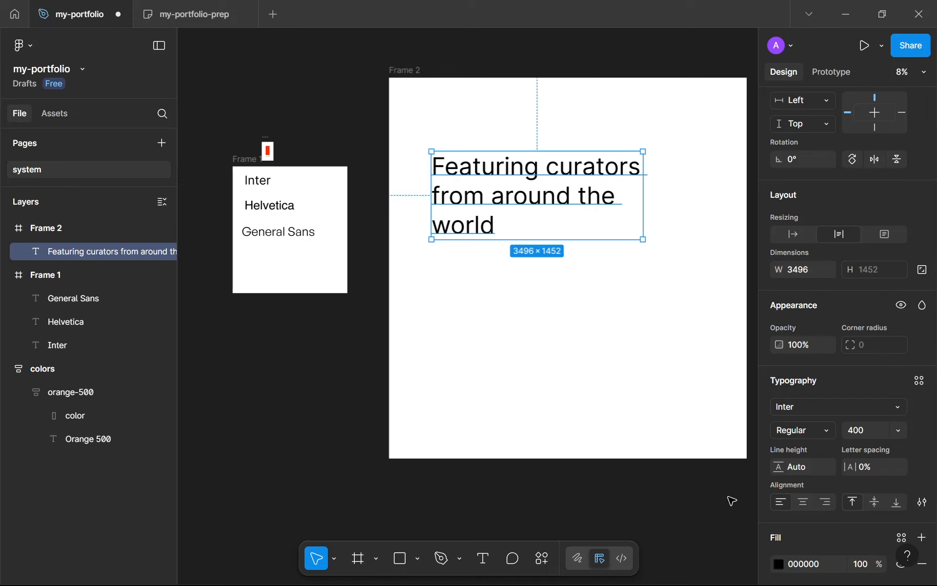
- Set the headline's line height to 105% and deselect it
{"action": "left_click", "coordinate": [798, 473]}
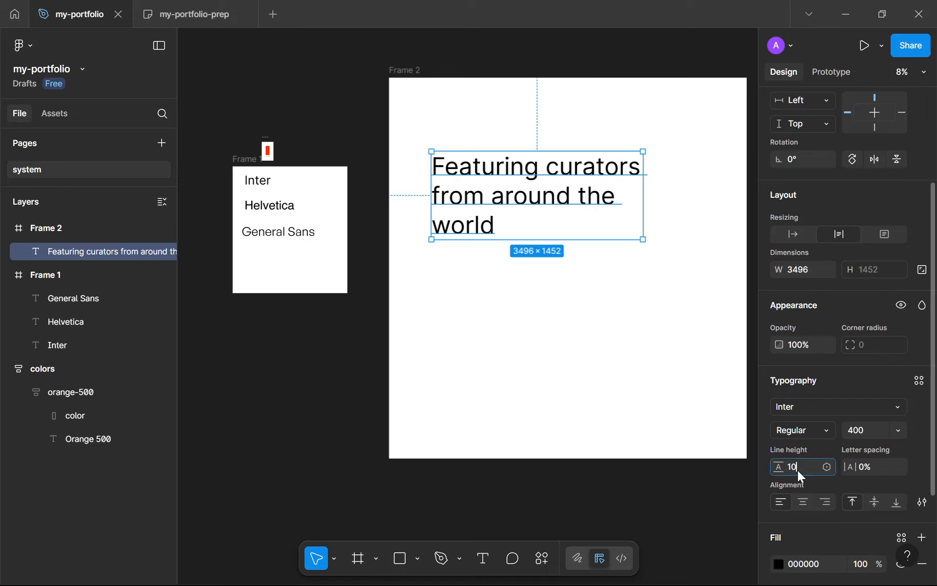
{"action": "key", "text": "Up"}
{"action": "key", "text": "Up"}
{"action": "key", "text": "Up"}
{"action": "key", "text": "Up"}
{"action": "key", "text": "Up"}
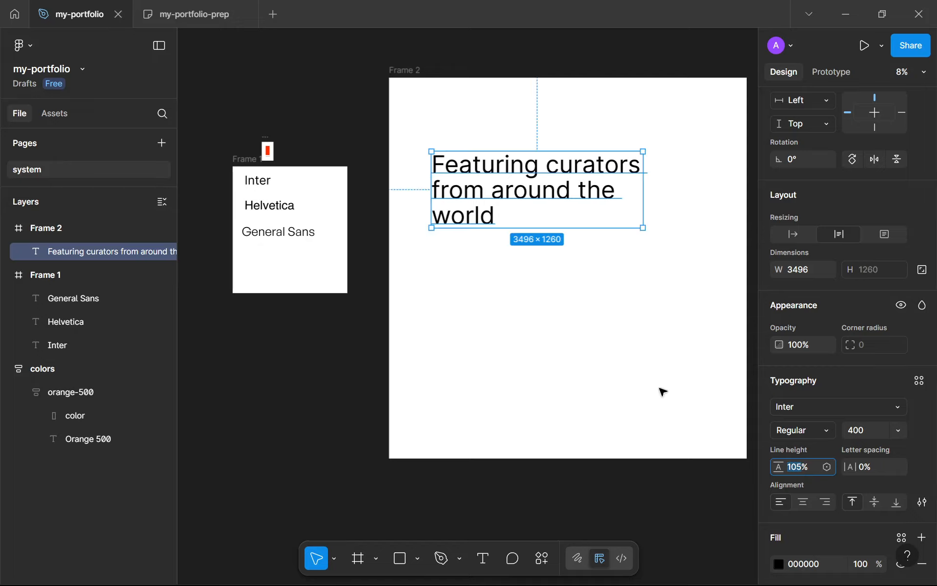
{"action": "left_click", "coordinate": [613, 367]}
- Duplicate the large headline frame twice so three copies stand side by side
{"action": "scroll", "coordinate": [610, 366], "scroll_direction": "down", "scroll_amount": 3}
{"action": "left_click_drag", "start_coordinate": [590, 353], "coordinate": [514, 306]}
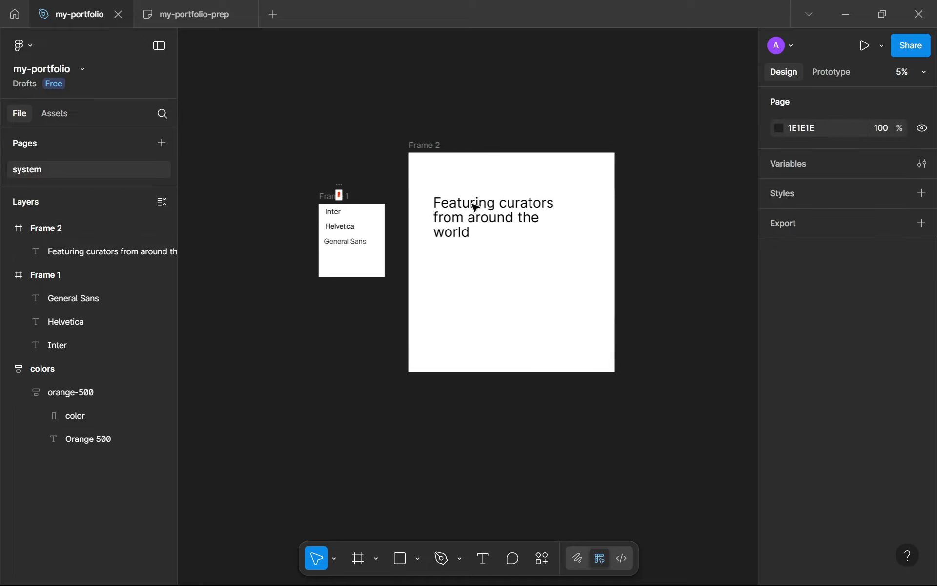
{"action": "left_click", "coordinate": [439, 157]}
{"action": "key", "text": "ctrl+d"}
{"action": "key", "text": "ctrl+d"}
{"action": "scroll", "coordinate": [436, 187], "scroll_direction": "down", "scroll_amount": 2}
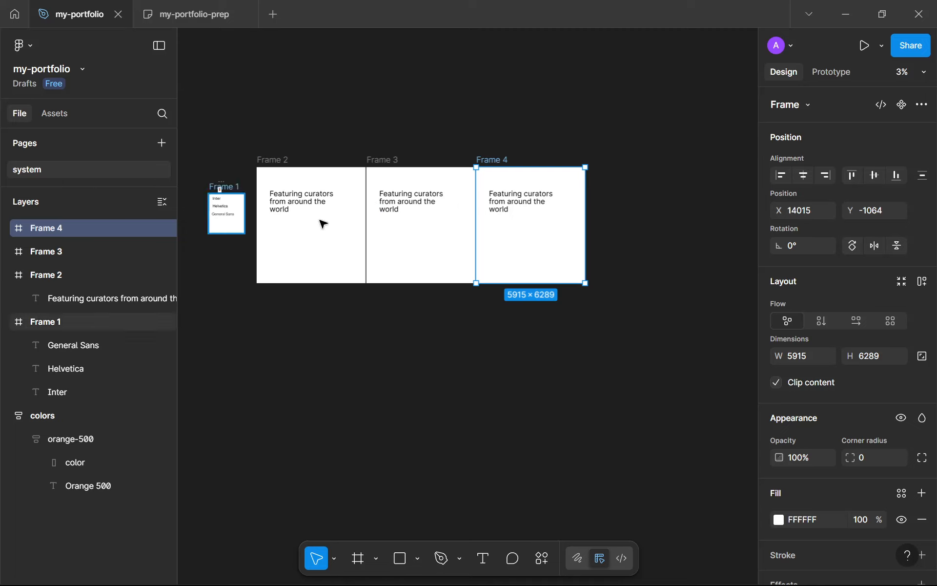
- Set the headline in the middle of the three large frames (Frame 3) in Helvetica
{"action": "left_click", "coordinate": [412, 201]}
{"action": "scroll", "coordinate": [830, 439], "scroll_direction": "down", "scroll_amount": 3}
{"action": "left_click", "coordinate": [800, 409]}
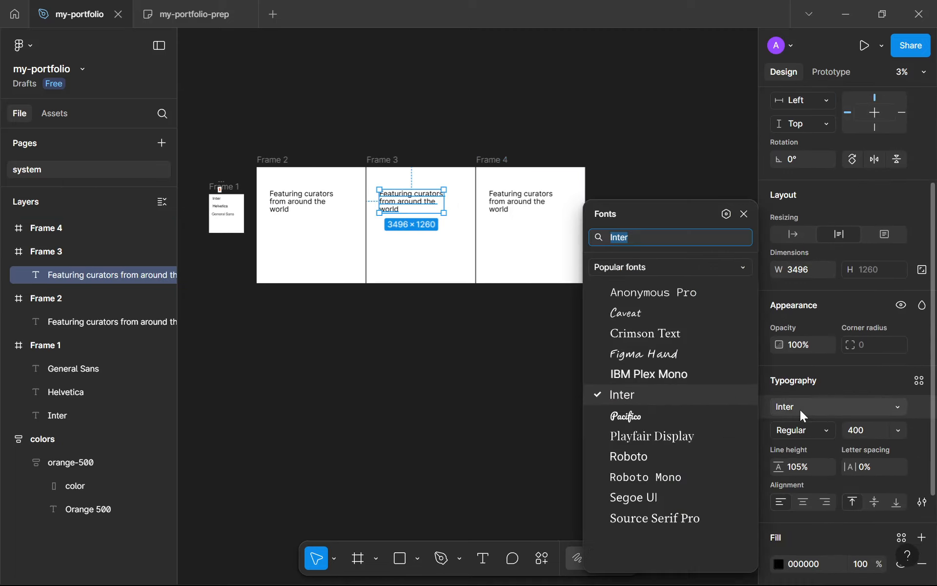
{"action": "type", "text": "hel"}
{"action": "key", "text": "Return"}
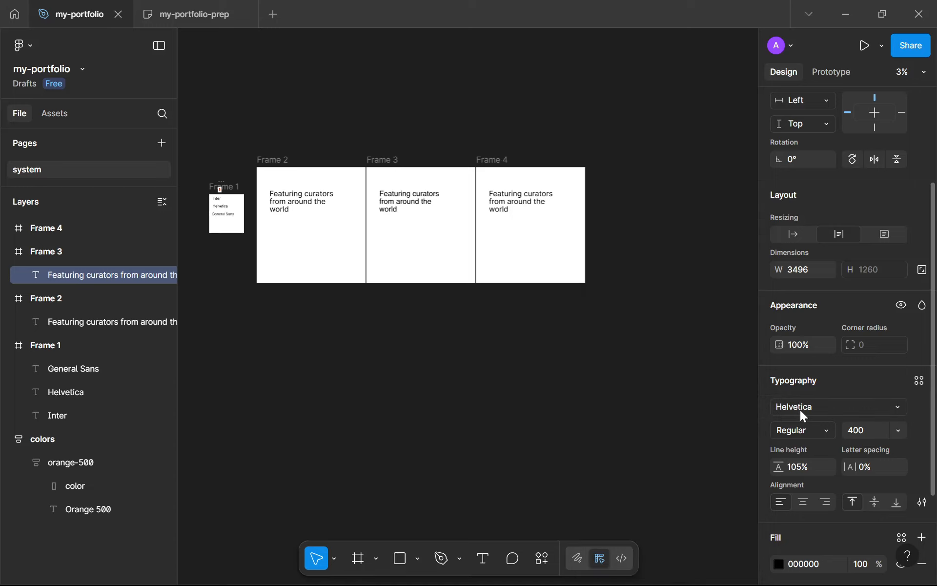
- Set the headline in Frame 4 in General Sans
{"action": "scroll", "coordinate": [498, 223], "scroll_direction": "up", "scroll_amount": 2}
{"action": "left_click", "coordinate": [547, 190]}
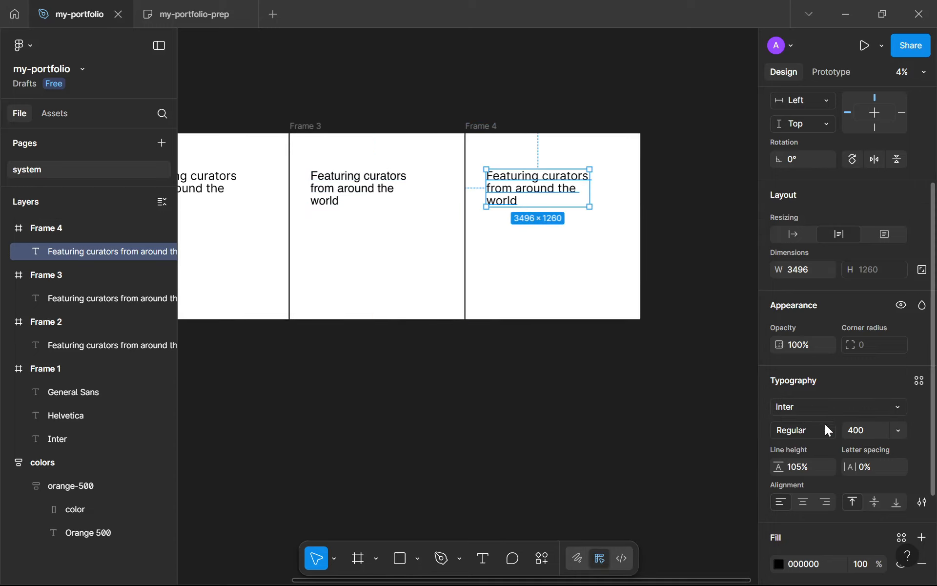
{"action": "left_click", "coordinate": [827, 408]}
{"action": "type", "text": "gener"}
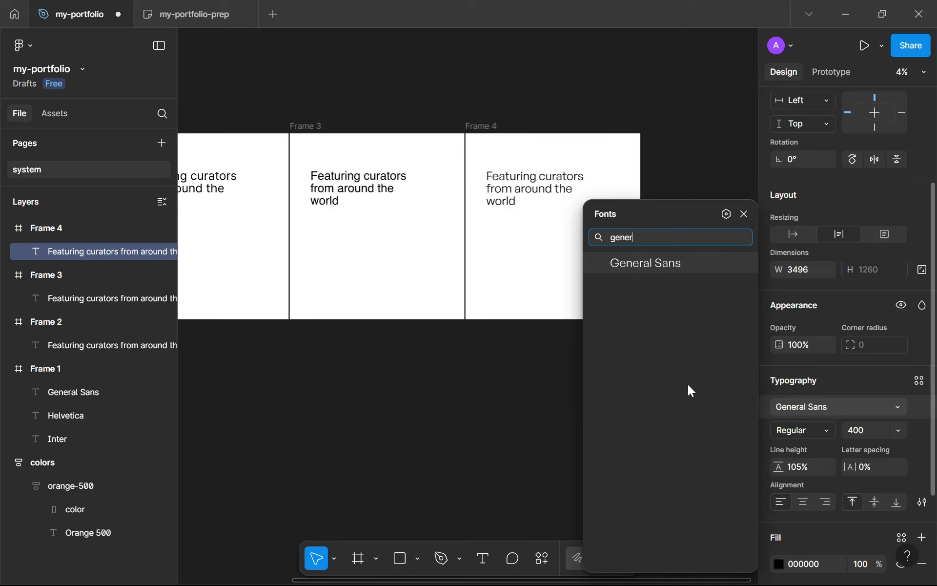
{"action": "key", "text": "Return"}
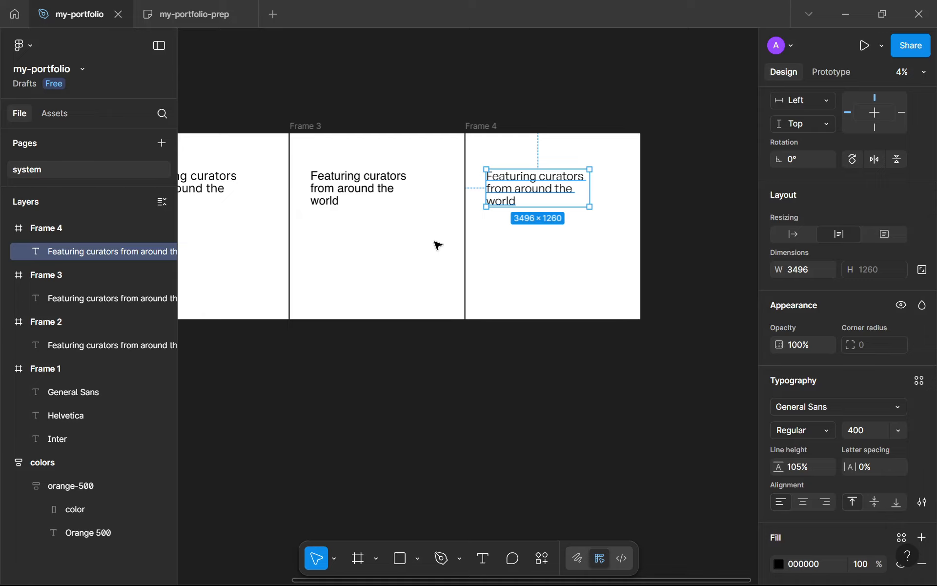
- Deselect the text and examine the Inter and Helvetica headlines up close in Frame 2 and Frame 3
{"action": "scroll", "coordinate": [414, 266], "scroll_direction": "left", "scroll_amount": 2}
{"action": "scroll", "coordinate": [414, 266], "scroll_direction": "up", "scroll_amount": 1}
{"action": "left_click", "coordinate": [385, 291]}
{"action": "scroll", "coordinate": [389, 296], "scroll_direction": "left", "scroll_amount": 4}
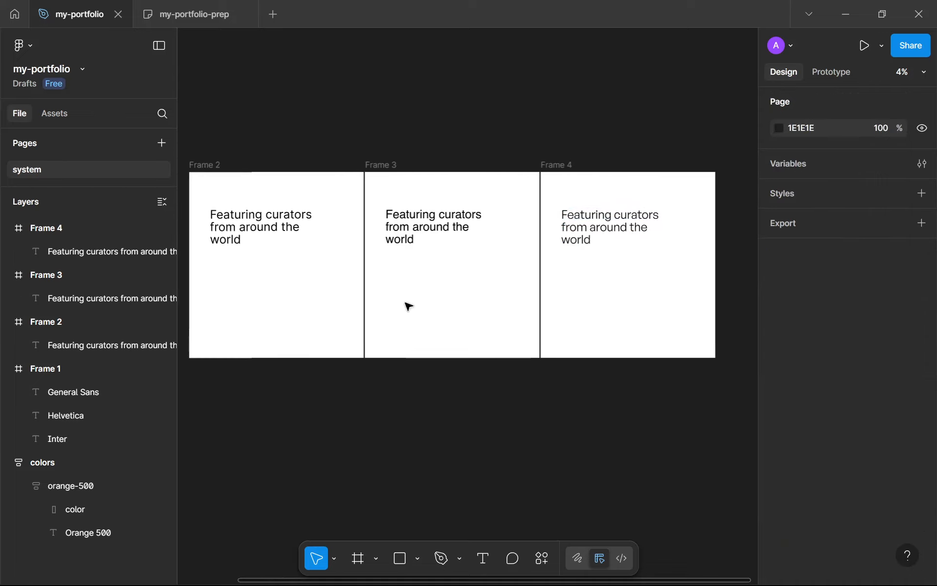
{"action": "scroll", "coordinate": [283, 244], "scroll_direction": "up", "scroll_amount": 3, "text": "ctrl"}
{"action": "left_click_drag", "start_coordinate": [284, 243], "coordinate": [289, 244]}
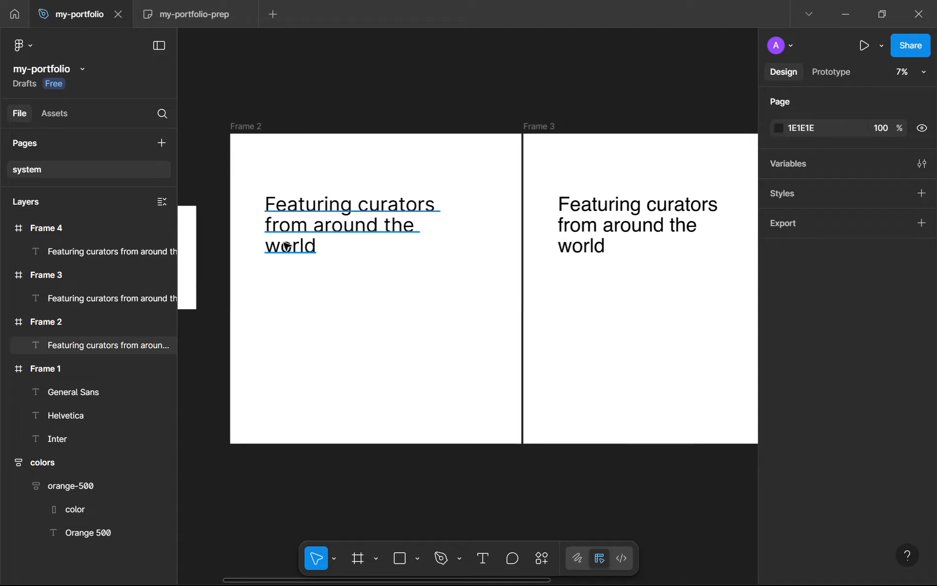
{"action": "scroll", "coordinate": [386, 254], "scroll_direction": "down", "scroll_amount": 1, "text": "ctrl"}
{"action": "left_click_drag", "start_coordinate": [503, 238], "coordinate": [646, 259]}
{"action": "scroll", "coordinate": [365, 232], "scroll_direction": "up", "scroll_amount": 2, "text": "ctrl"}
{"action": "scroll", "coordinate": [416, 254], "scroll_direction": "up", "scroll_amount": 4, "text": "ctrl"}
{"action": "scroll", "coordinate": [641, 254], "scroll_direction": "down", "scroll_amount": 2, "text": "ctrl"}
{"action": "left_click_drag", "start_coordinate": [586, 250], "coordinate": [377, 225]}
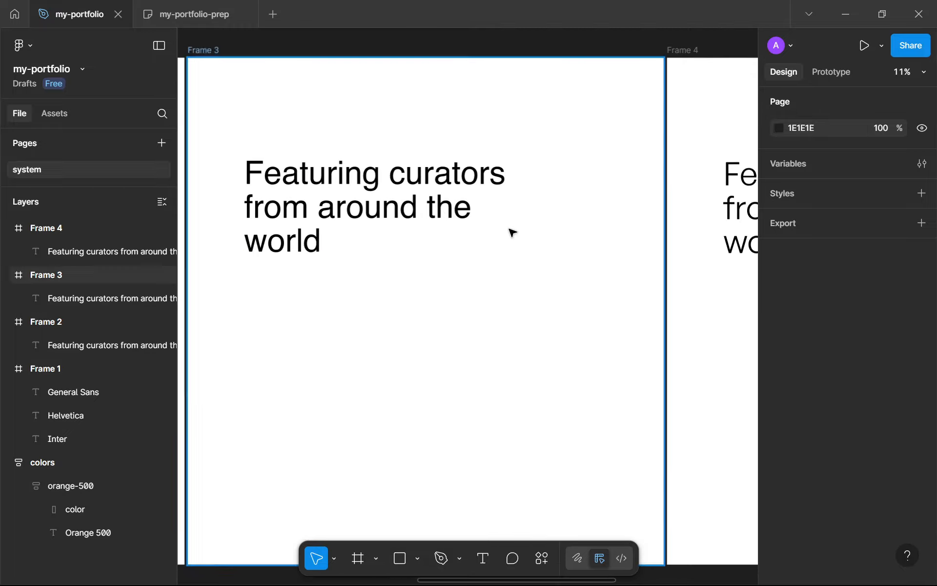
{"action": "left_click_drag", "start_coordinate": [513, 230], "coordinate": [389, 211]}
{"action": "scroll", "coordinate": [428, 202], "scroll_direction": "down", "scroll_amount": 4, "text": "ctrl"}
- Examine the letterforms of the General Sans headline in Frame 4 up close
{"action": "scroll", "coordinate": [681, 221], "scroll_direction": "up", "scroll_amount": 1, "text": "ctrl"}
{"action": "left_click_drag", "start_coordinate": [680, 221], "coordinate": [558, 238]}
{"action": "scroll", "coordinate": [674, 230], "scroll_direction": "up", "scroll_amount": 2, "text": "ctrl"}
{"action": "scroll", "coordinate": [661, 241], "scroll_direction": "up", "scroll_amount": 2, "text": "ctrl"}
{"action": "scroll", "coordinate": [597, 238], "scroll_direction": "down", "scroll_amount": 3, "text": "ctrl"}
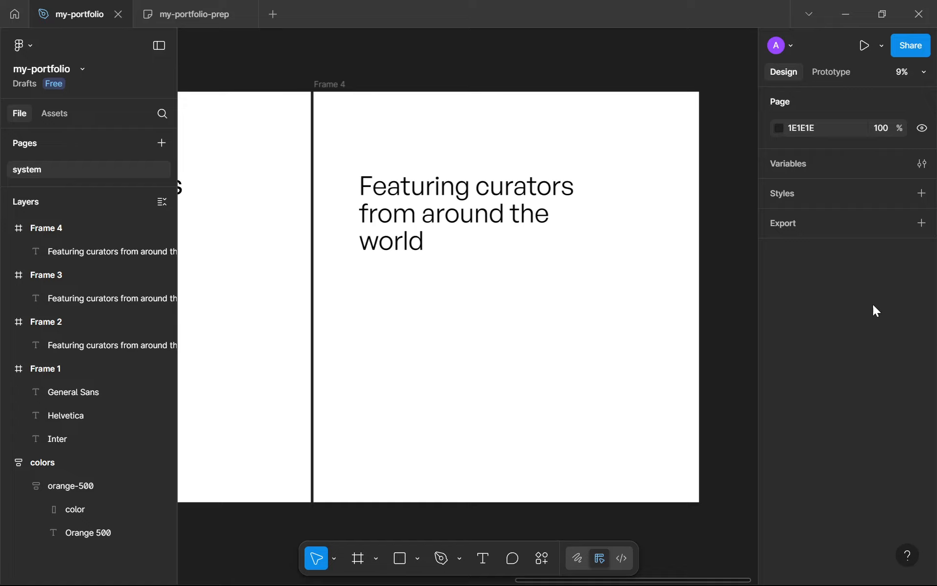
{"action": "left_click_drag", "start_coordinate": [688, 274], "coordinate": [693, 281]}
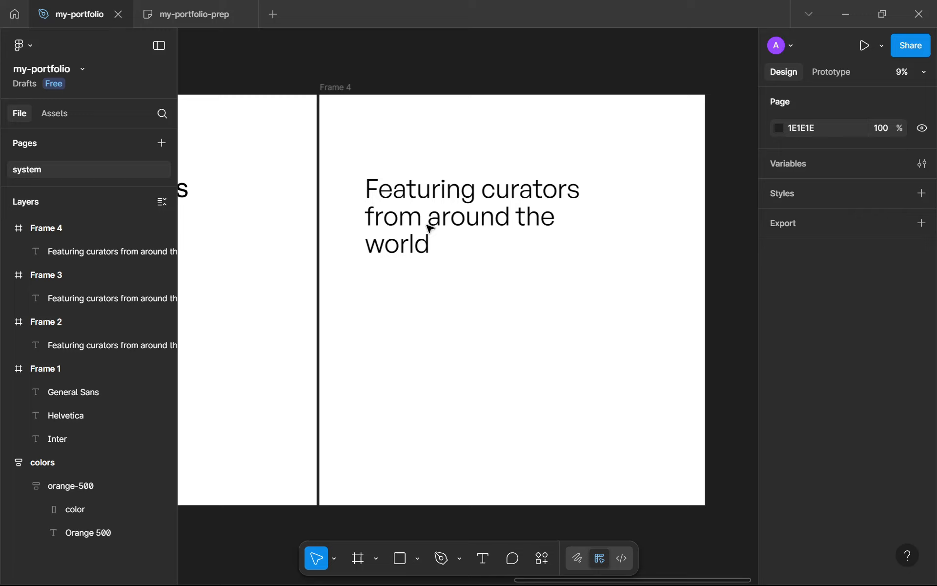
{"action": "scroll", "coordinate": [433, 297], "scroll_direction": "down", "scroll_amount": 1, "text": "ctrl"}
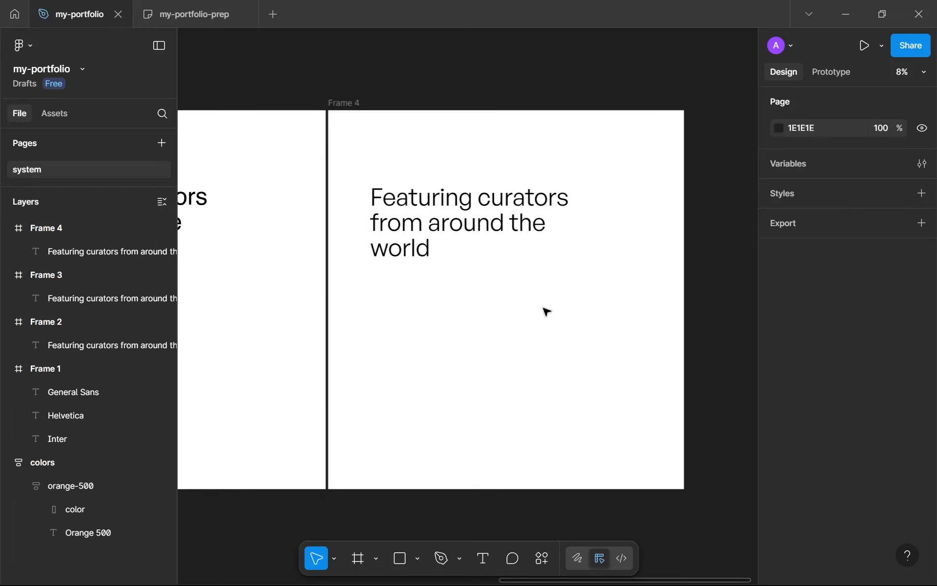
{"action": "left_click_drag", "start_coordinate": [544, 308], "coordinate": [422, 154]}
{"action": "left_click", "coordinate": [421, 154]}
{"action": "scroll", "coordinate": [477, 272], "scroll_direction": "down", "scroll_amount": 5}
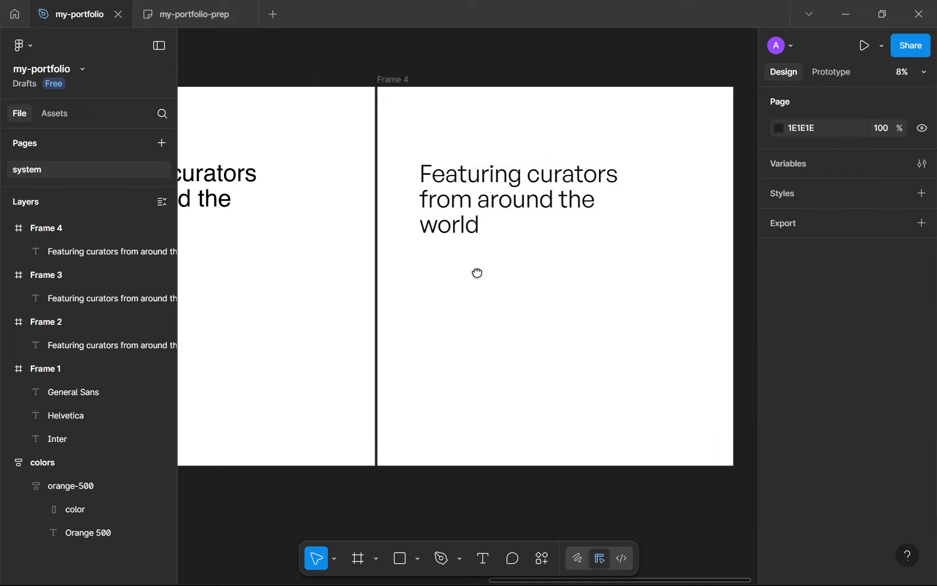
- Compare the Inter, Helvetica and General Sans headlines across the three side-by-side frames
{"action": "scroll", "coordinate": [460, 278], "scroll_direction": "down", "scroll_amount": 3}
{"action": "scroll", "coordinate": [429, 259], "scroll_direction": "left", "scroll_amount": 2}
{"action": "scroll", "coordinate": [353, 243], "scroll_direction": "up", "scroll_amount": 3}
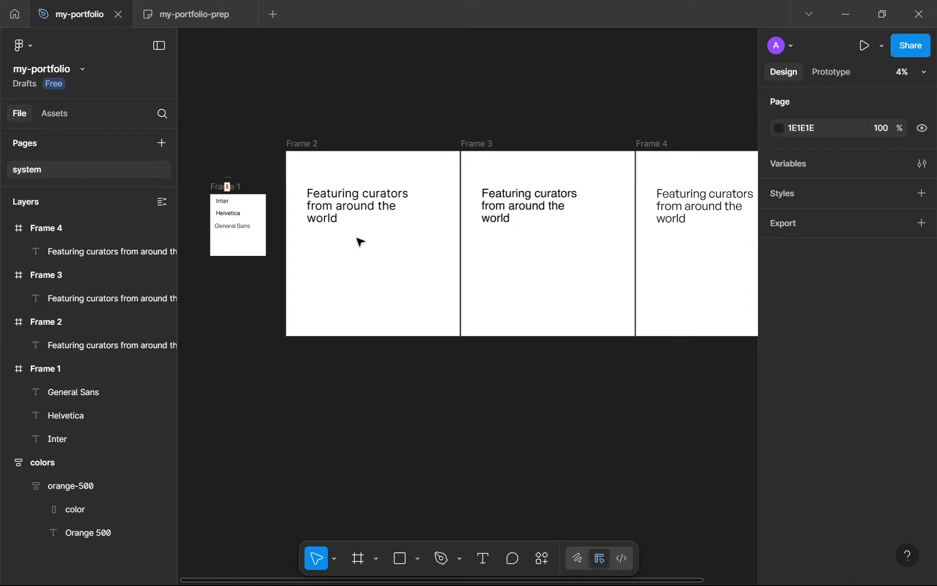
{"action": "left_click", "coordinate": [356, 210]}
{"action": "left_click", "coordinate": [374, 281]}
{"action": "scroll", "coordinate": [372, 280], "scroll_direction": "up", "scroll_amount": 5}
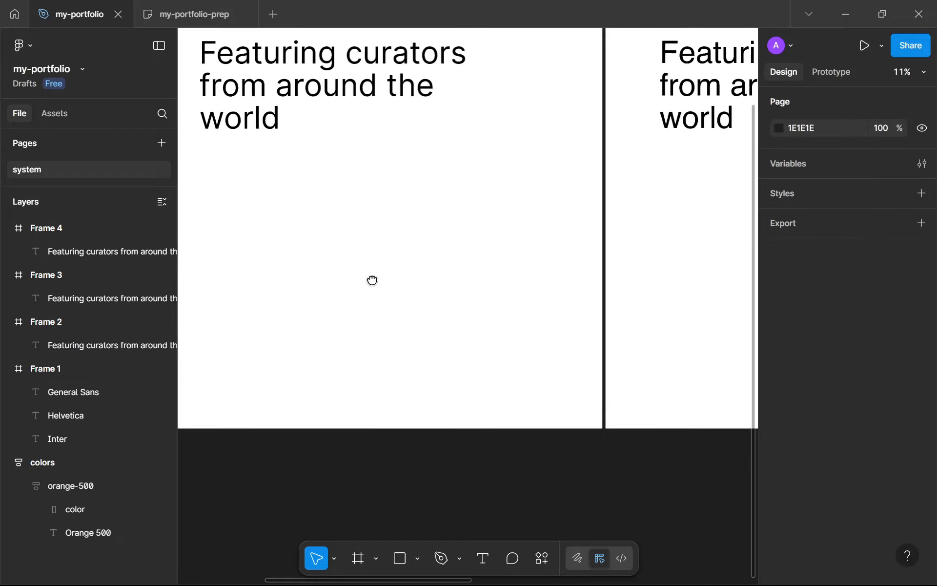
{"action": "scroll", "coordinate": [410, 306], "scroll_direction": "down", "scroll_amount": 3}
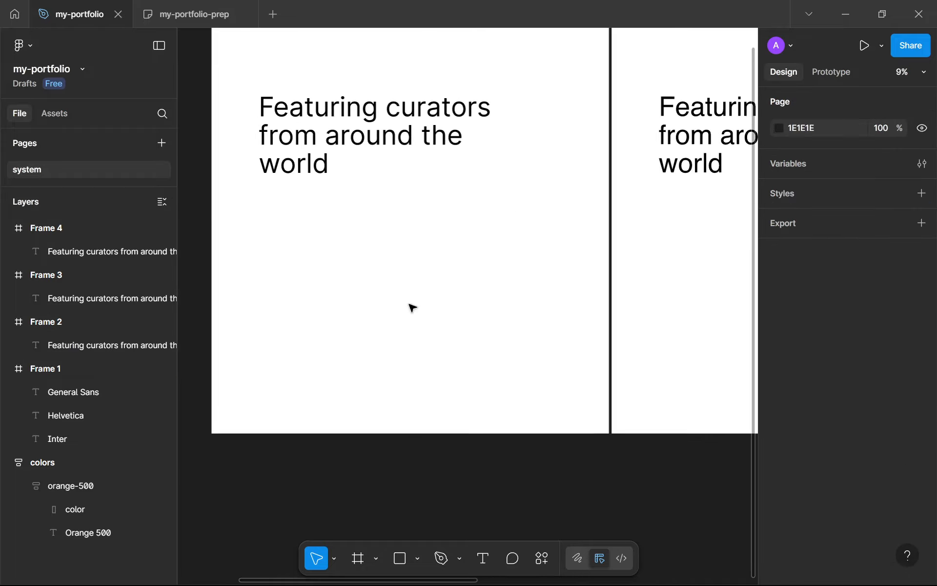
{"action": "scroll", "coordinate": [410, 306], "scroll_direction": "down", "scroll_amount": 3}
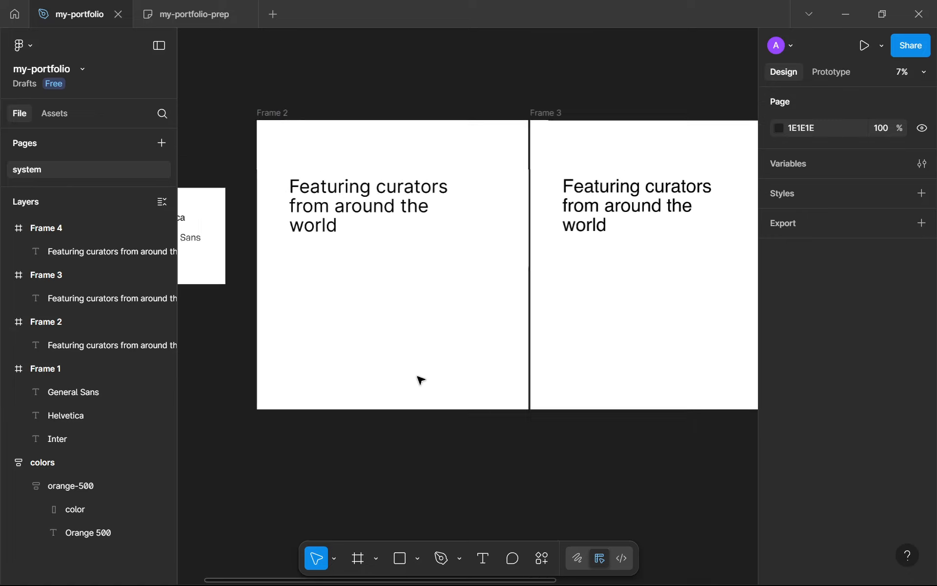
{"action": "scroll", "coordinate": [421, 379], "scroll_direction": "down", "scroll_amount": 2}
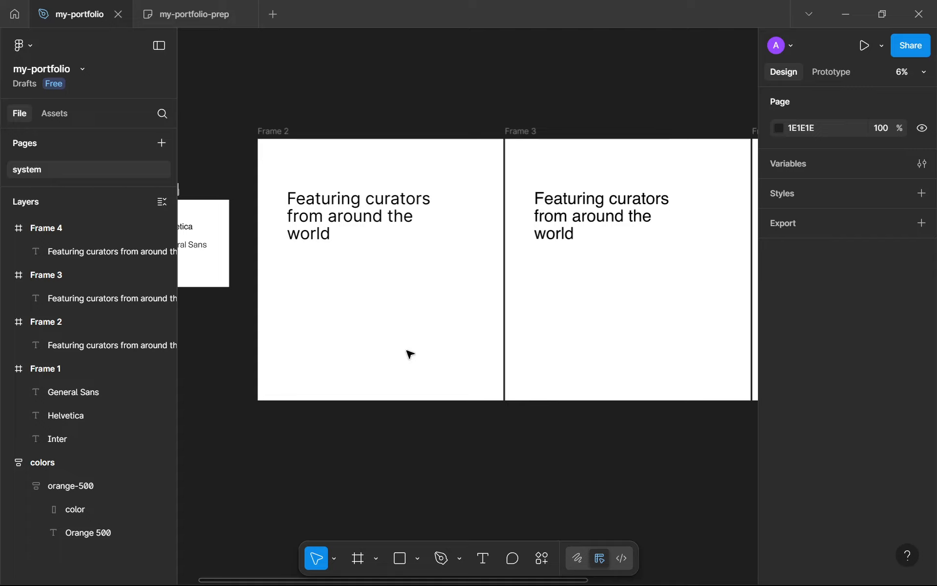
{"action": "scroll", "coordinate": [548, 234], "scroll_direction": "right", "scroll_amount": 6}
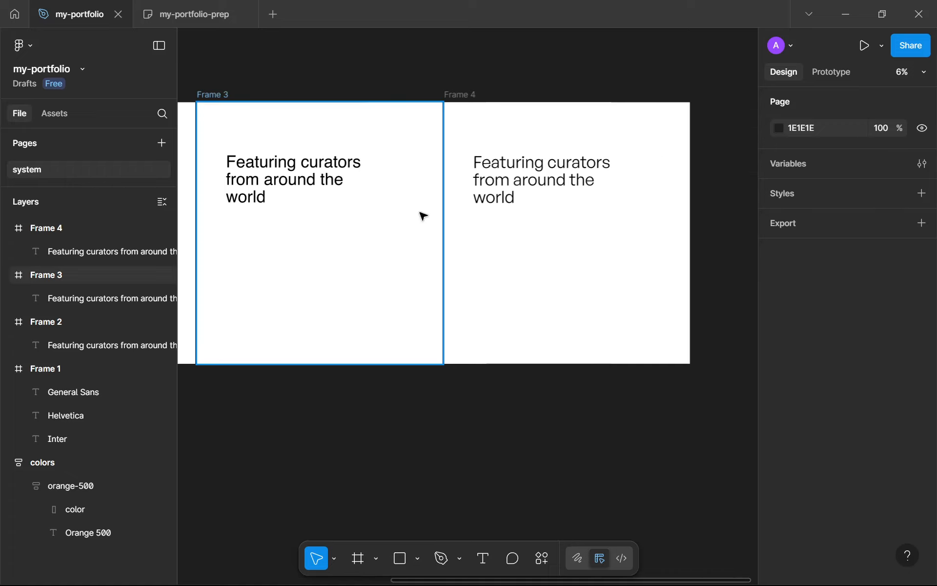
- Duplicate the Helvetica headline below the original in Frame 3, at about X 837, Y 3815, and set the copy to uppercase
{"action": "scroll", "coordinate": [390, 207], "scroll_direction": "down", "scroll_amount": 2}
{"action": "left_click_drag", "start_coordinate": [360, 201], "coordinate": [364, 268]}
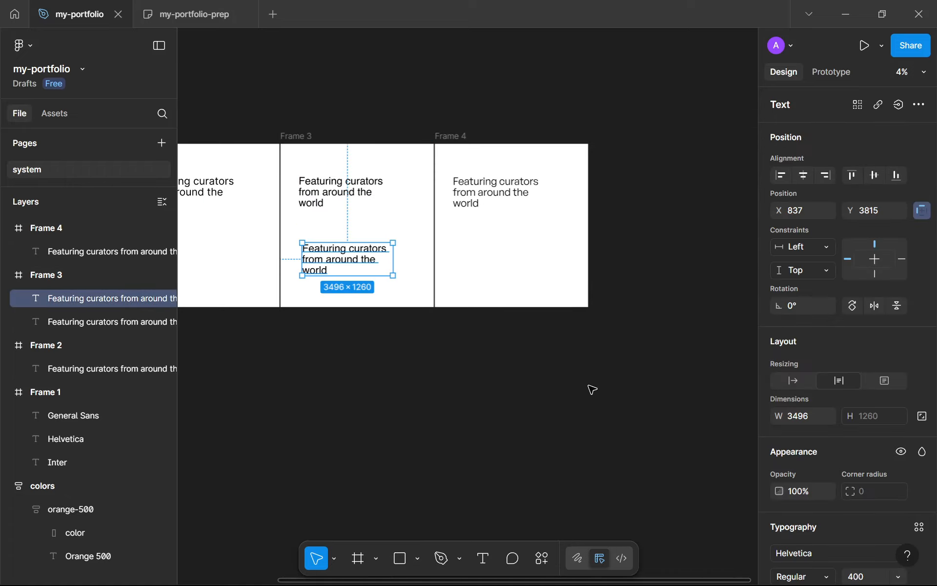
{"action": "scroll", "coordinate": [905, 415], "scroll_direction": "down", "scroll_amount": 5}
{"action": "left_click", "coordinate": [922, 380]}
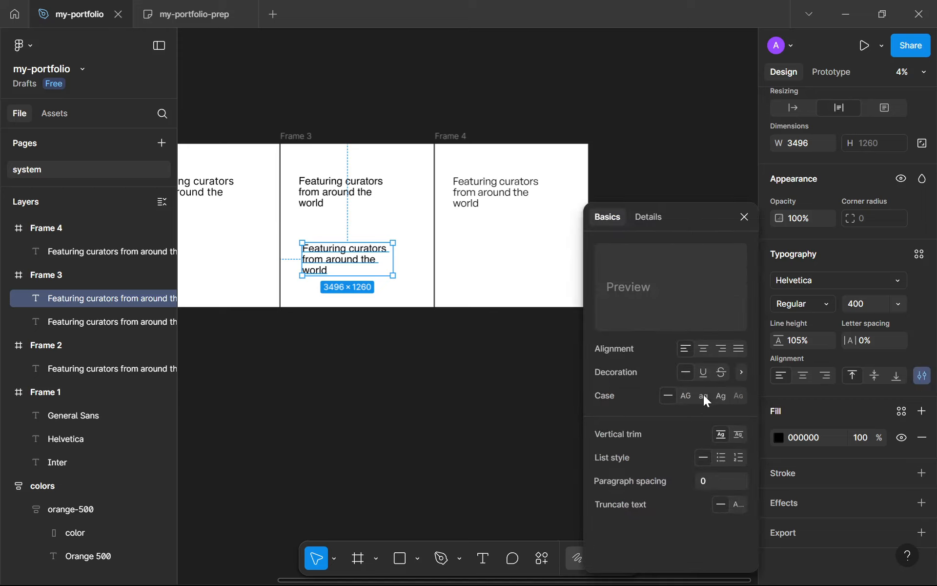
{"action": "left_click", "coordinate": [686, 398]}
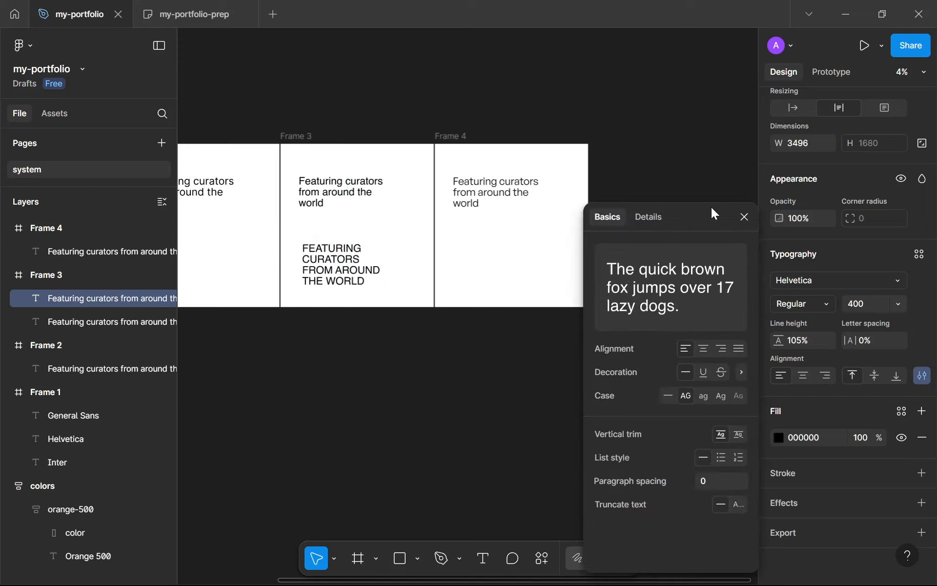
{"action": "left_click", "coordinate": [744, 216]}
- Duplicate the General Sans headline below the original in Frame 4, set the copy to uppercase and deselect it
{"action": "left_click", "coordinate": [475, 200]}
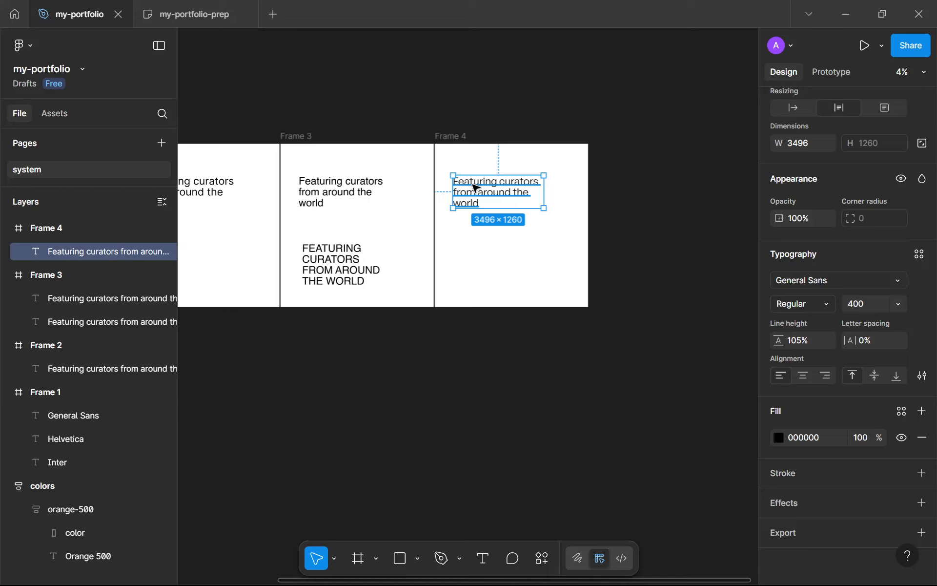
{"action": "left_click_drag", "start_coordinate": [476, 199], "coordinate": [479, 260]}
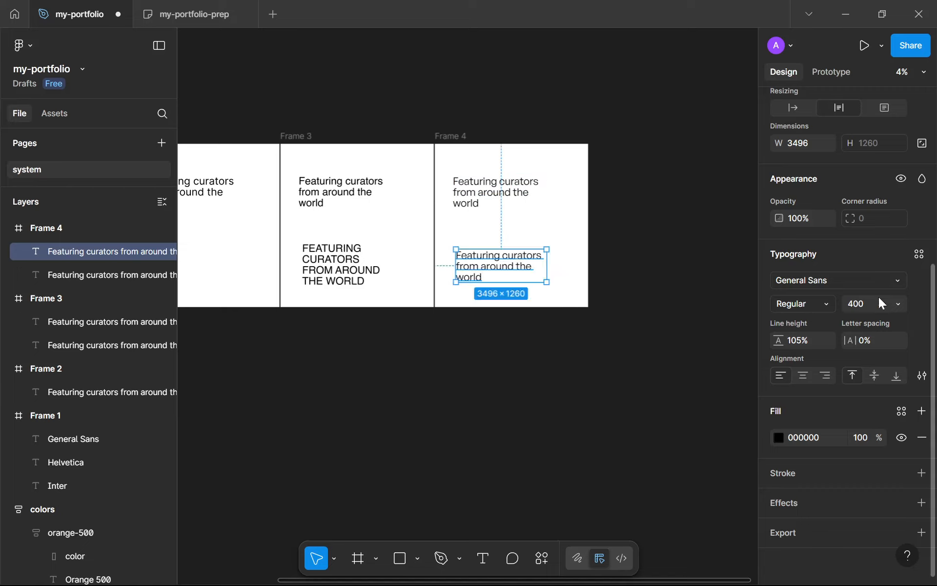
{"action": "left_click", "coordinate": [922, 375]}
{"action": "left_click", "coordinate": [686, 396]}
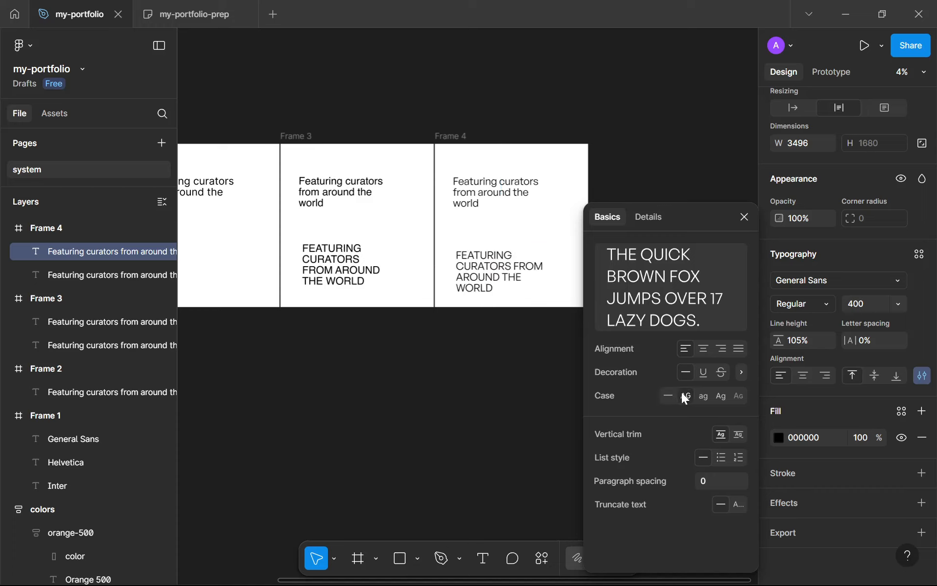
{"action": "left_click", "coordinate": [492, 385]}
- Duplicate the Inter headline below the original in Frame 2, set the copy to uppercase and deselect it
{"action": "scroll", "coordinate": [596, 397], "scroll_direction": "down", "scroll_amount": 3}
{"action": "scroll", "coordinate": [595, 397], "scroll_direction": "up", "scroll_amount": 3}
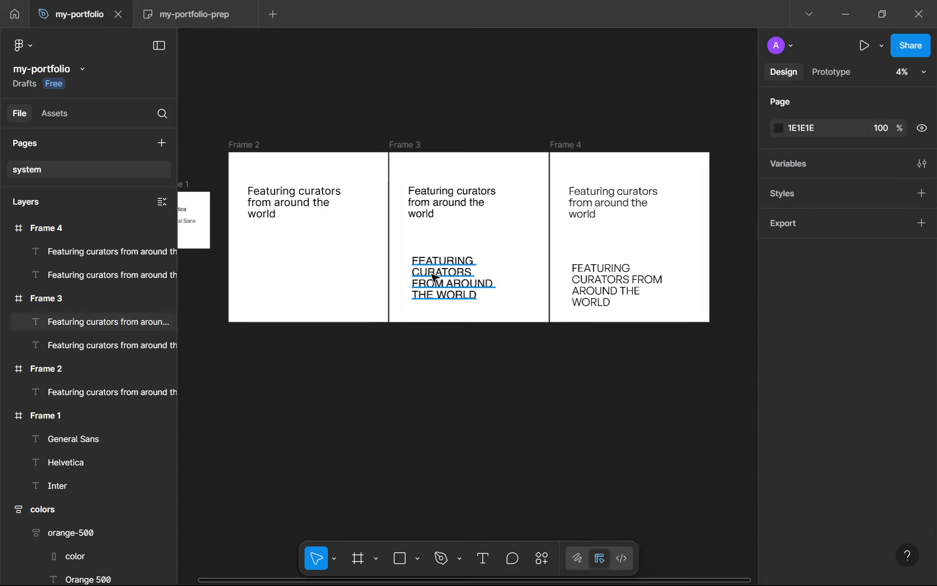
{"action": "left_click_drag", "start_coordinate": [320, 201], "coordinate": [324, 293]}
{"action": "scroll", "coordinate": [863, 455], "scroll_direction": "down", "scroll_amount": 2}
{"action": "left_click", "coordinate": [922, 502]}
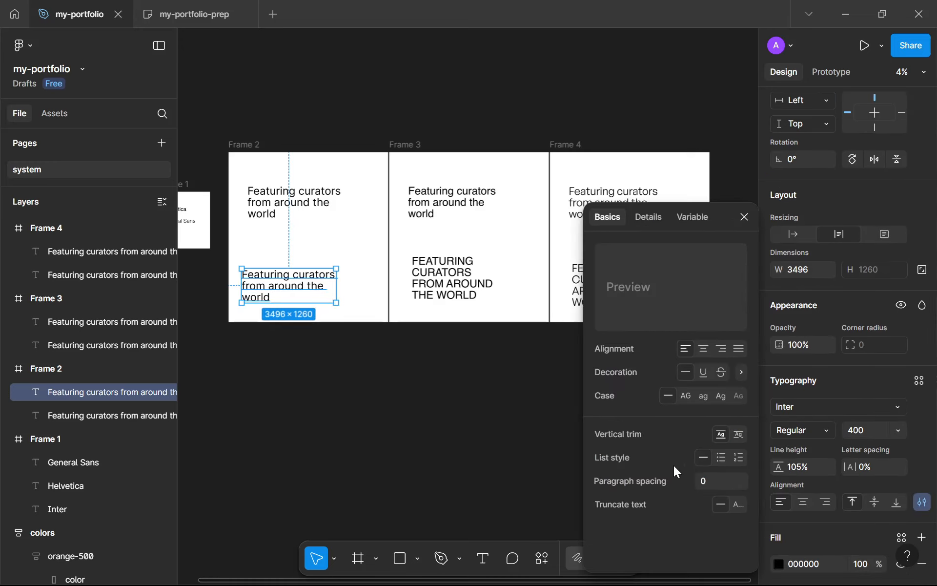
{"action": "left_click", "coordinate": [686, 397]}
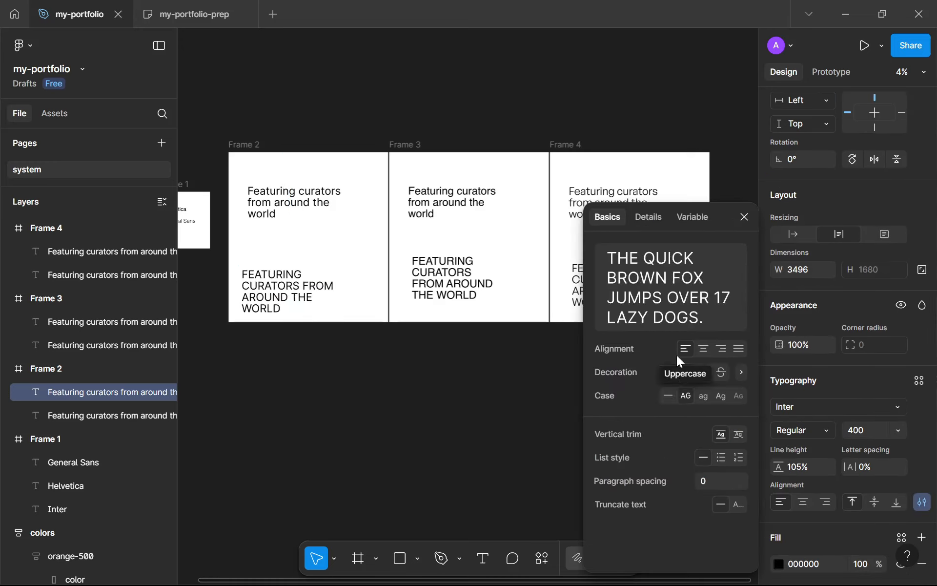
{"action": "left_click", "coordinate": [745, 216]}
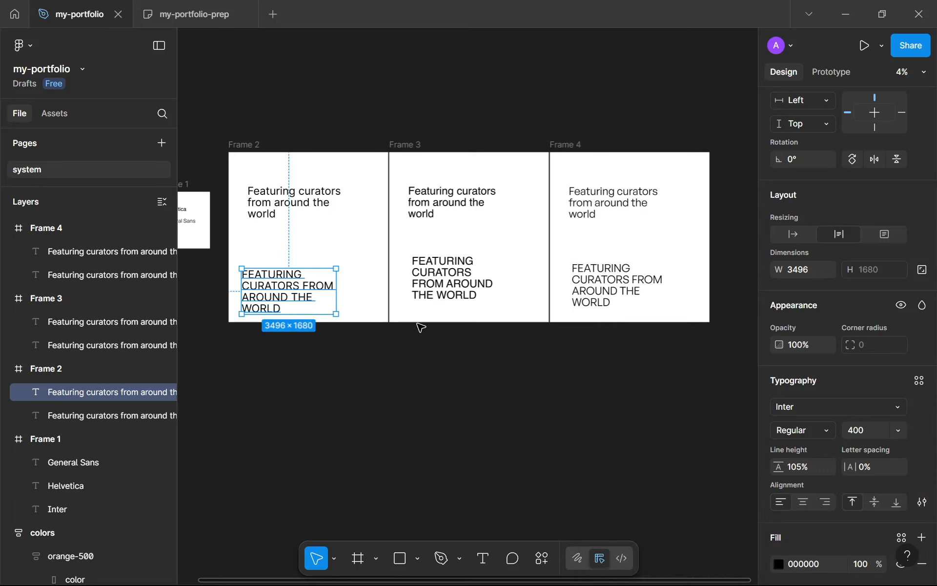
{"action": "left_click", "coordinate": [454, 293]}
{"action": "left_click", "coordinate": [483, 381]}
- Compare the original and uppercase headline versions across the Inter, Helvetica and General Sans frames
{"action": "scroll", "coordinate": [484, 382], "scroll_direction": "down", "scroll_amount": 2}
{"action": "scroll", "coordinate": [485, 382], "scroll_direction": "up", "scroll_amount": 2}
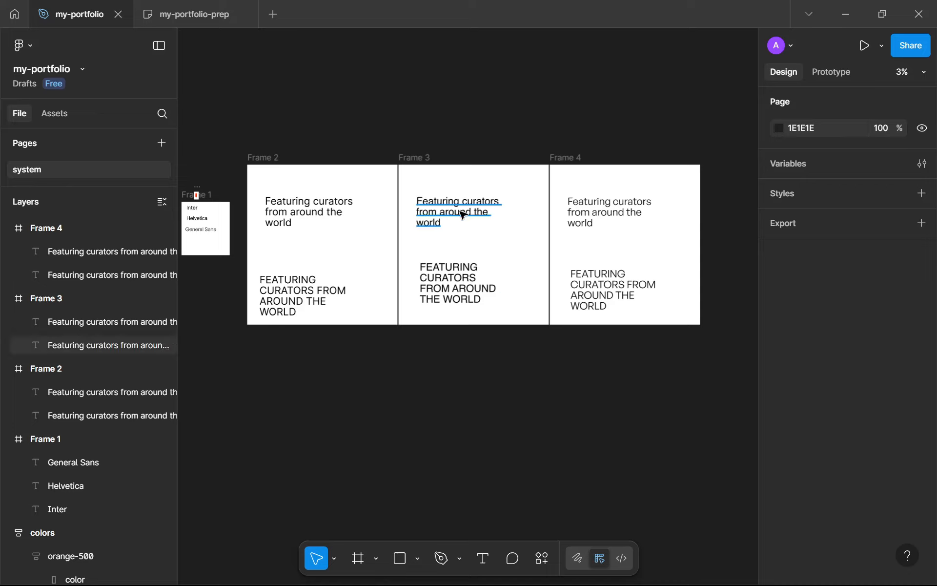
{"action": "left_click", "coordinate": [613, 214]}
{"action": "scroll", "coordinate": [408, 264], "scroll_direction": "up", "scroll_amount": 1}
{"action": "left_click_drag", "start_coordinate": [408, 263], "coordinate": [571, 263]}
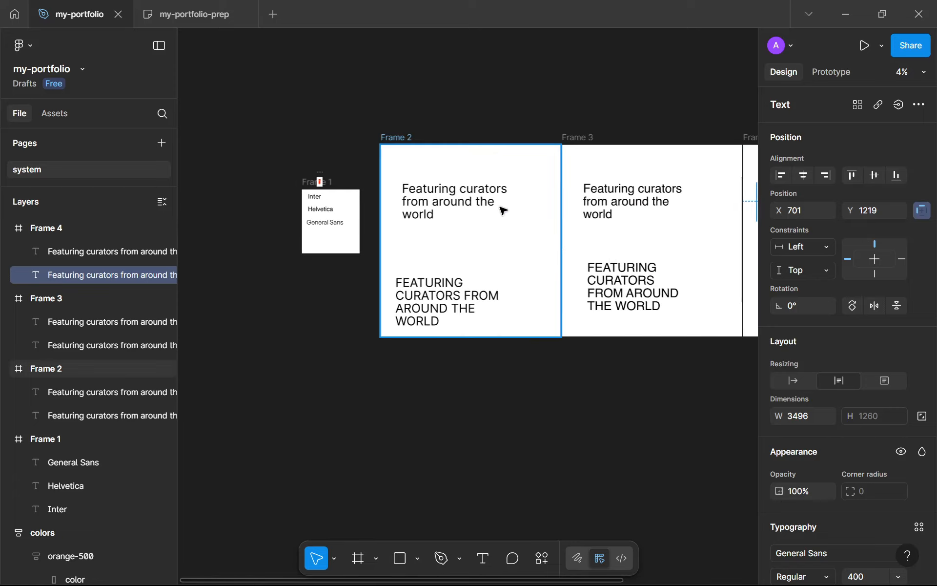
{"action": "left_click", "coordinate": [497, 210]}
{"action": "scroll", "coordinate": [454, 263], "scroll_direction": "down", "scroll_amount": 3}
{"action": "mouse_move", "coordinate": [454, 264]}
{"action": "left_mouse_down"}
{"action": "mouse_move", "coordinate": [471, 263]}
{"action": "mouse_move", "coordinate": [446, 259]}
{"action": "left_mouse_up"}
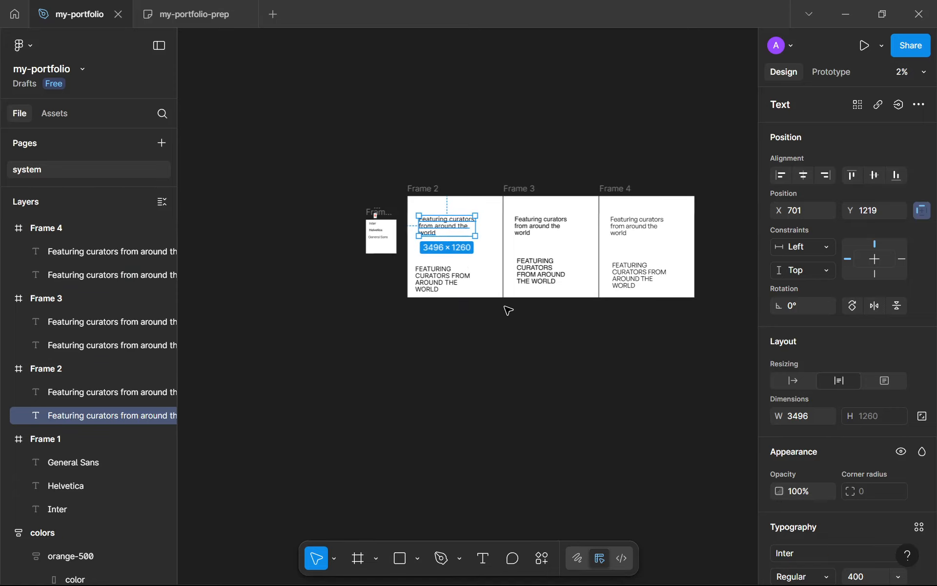
{"action": "scroll", "coordinate": [493, 318], "scroll_direction": "down", "scroll_amount": 1}
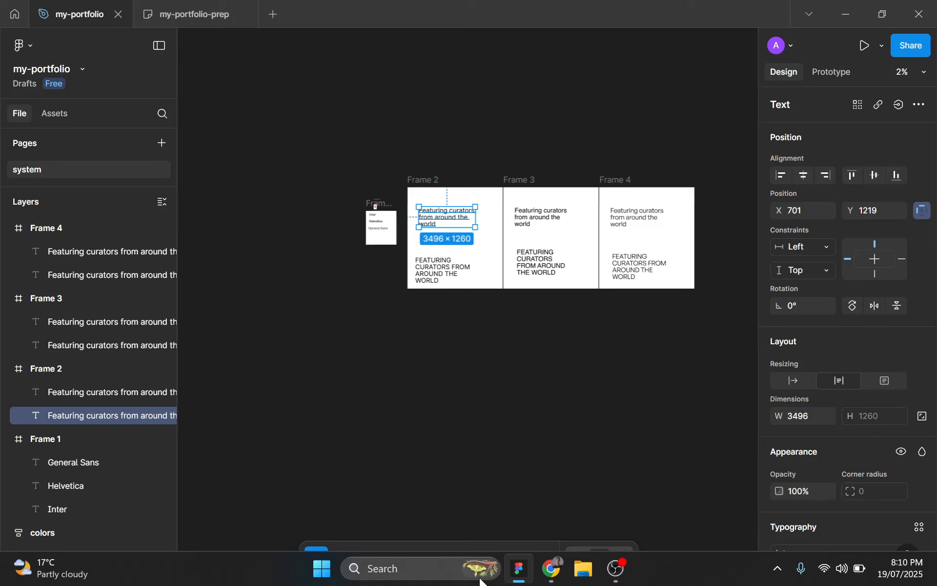
- Switch to Chrome and try to select the introductory paragraph on the Telescope page
{"action": "left_click", "coordinate": [550, 572]}
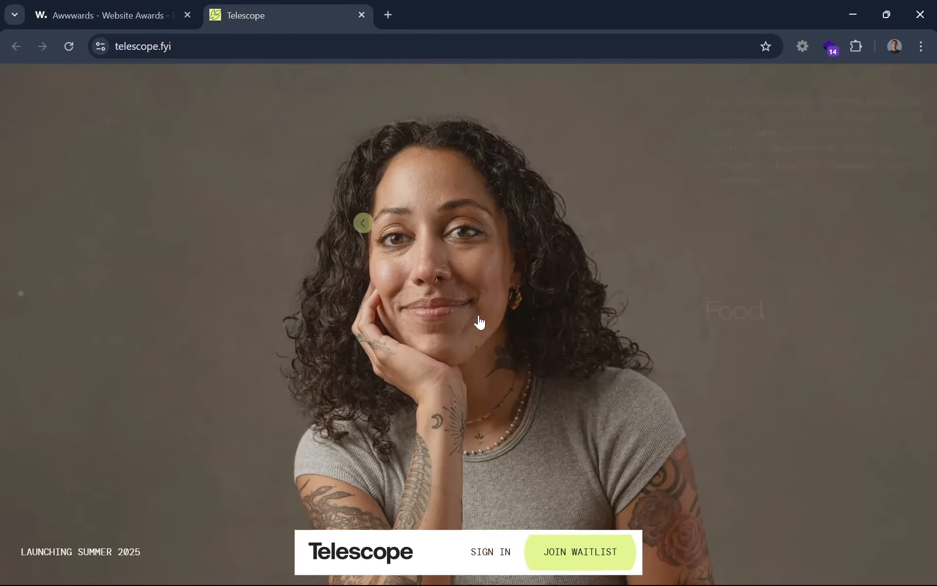
{"action": "scroll", "coordinate": [478, 317], "scroll_direction": "down", "scroll_amount": 5}
{"action": "scroll", "coordinate": [478, 317], "scroll_direction": "up", "scroll_amount": 5}
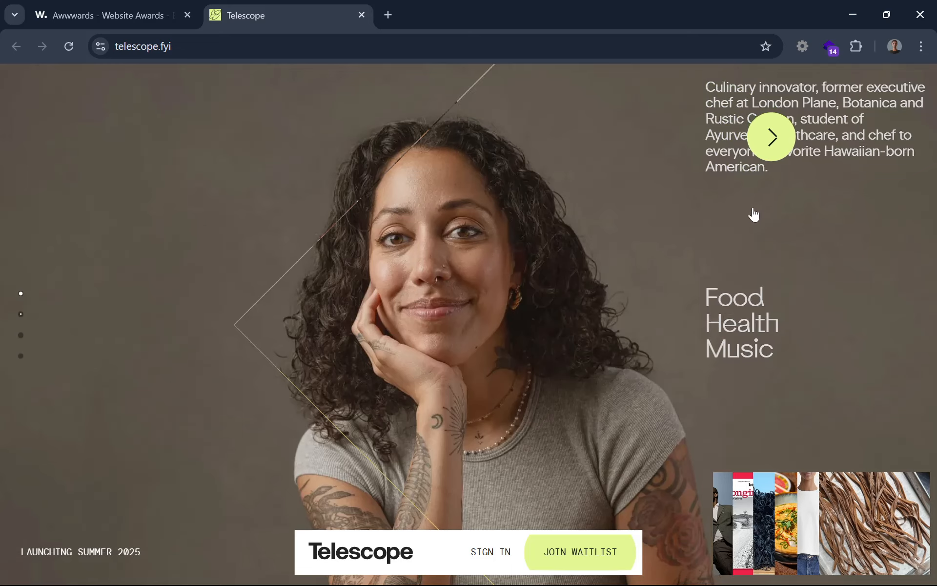
{"action": "scroll", "coordinate": [754, 213], "scroll_direction": "down", "scroll_amount": 5}
{"action": "left_click_drag", "start_coordinate": [29, 165], "coordinate": [381, 439]}
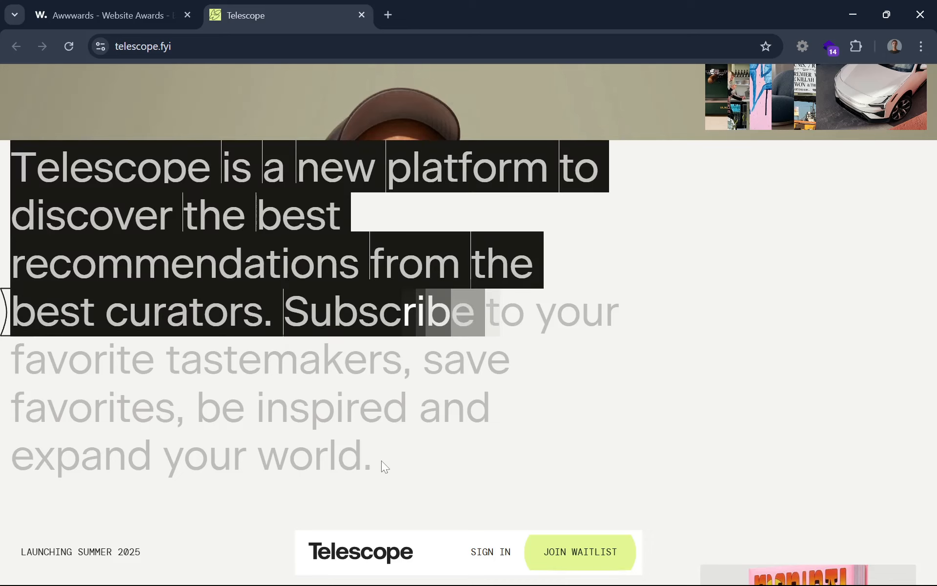
{"action": "left_click_drag", "start_coordinate": [361, 449], "coordinate": [220, 365]}
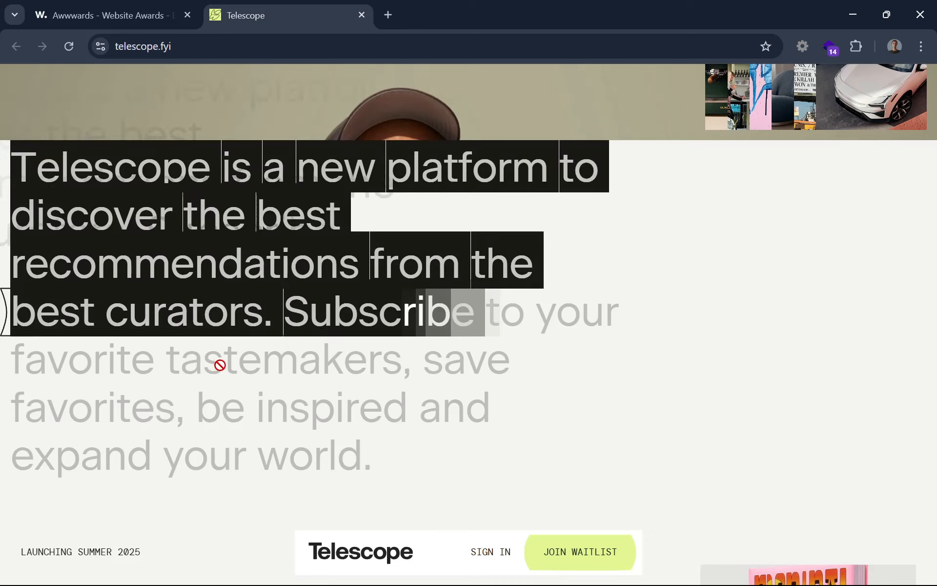
- On the Awwwards homepage, copy the description paragraph of the "100 Best Free Fonts for Designers in 2025" blog post
{"action": "left_click", "coordinate": [43, 6]}
{"action": "scroll", "coordinate": [254, 228], "scroll_direction": "down", "scroll_amount": 15}
{"action": "scroll", "coordinate": [253, 227], "scroll_direction": "down", "scroll_amount": 20}
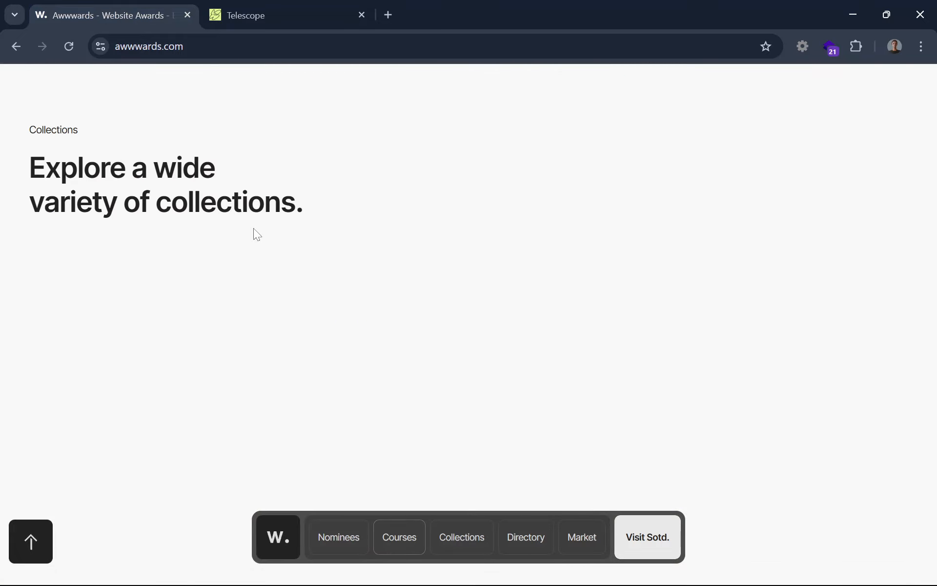
{"action": "scroll", "coordinate": [254, 234], "scroll_direction": "down", "scroll_amount": 12}
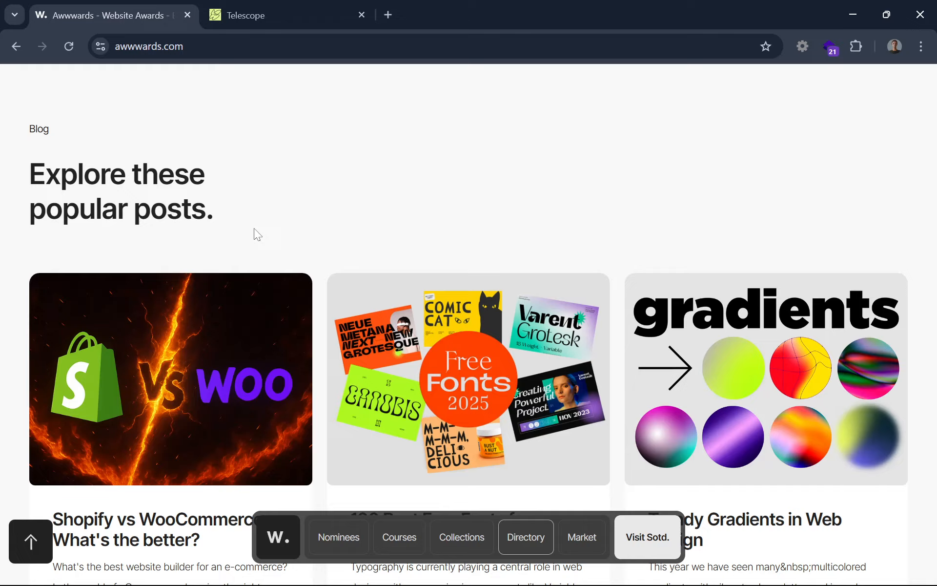
{"action": "left_click_drag", "start_coordinate": [477, 240], "coordinate": [356, 208]}
{"action": "scroll", "coordinate": [558, 428], "scroll_direction": "up", "scroll_amount": 2}
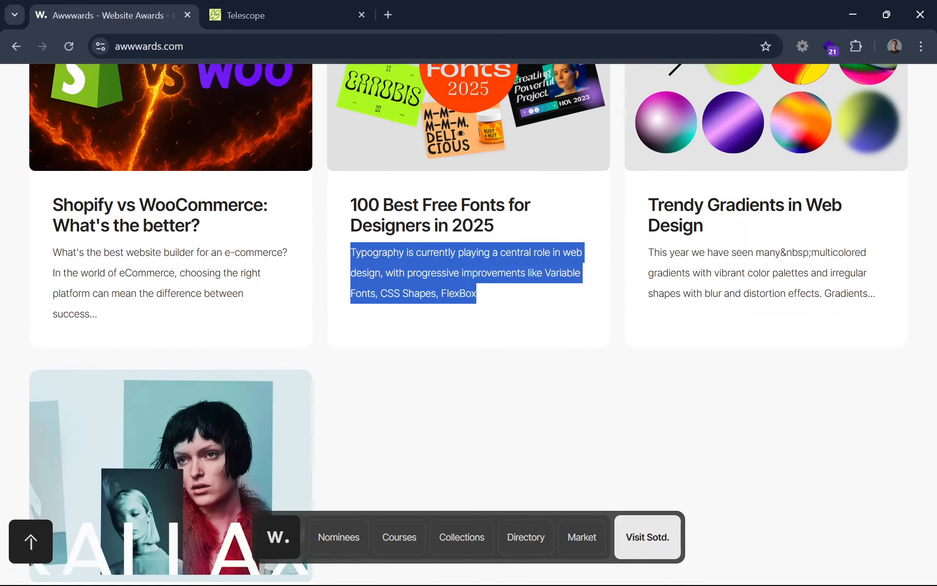
- Inspect the "Trendy Gradients in Web Design" heading to check its font, and close the developer tools
{"action": "right_click", "coordinate": [559, 423]}
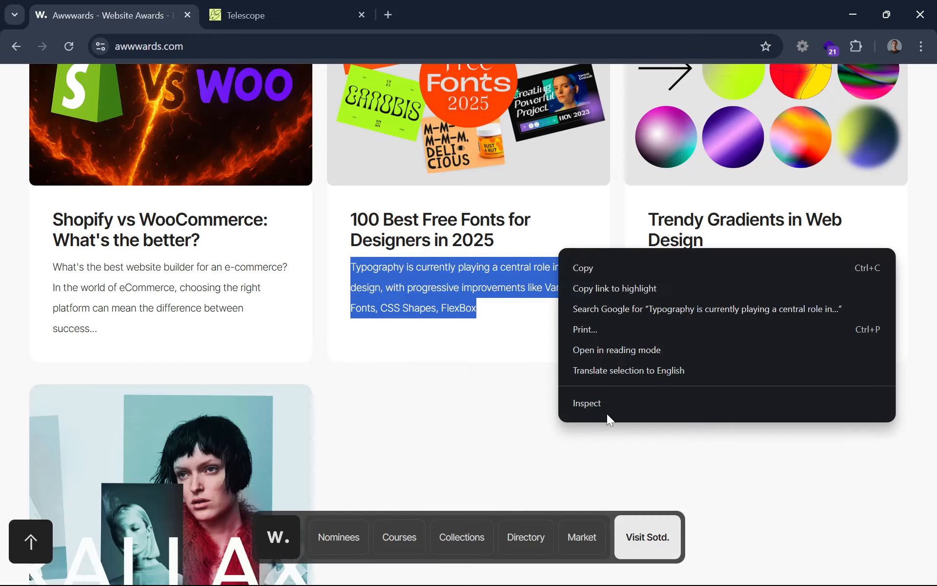
{"action": "left_click", "coordinate": [617, 401]}
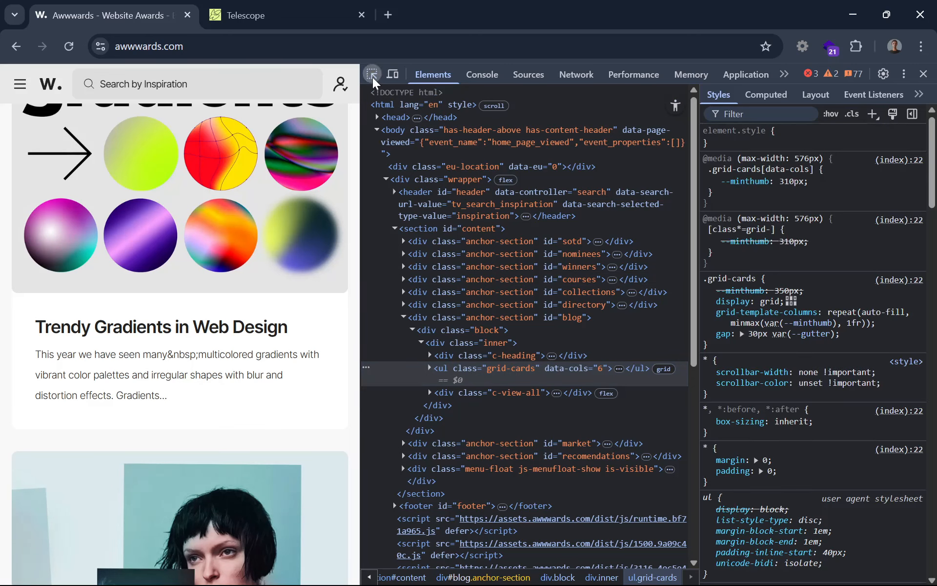
{"action": "left_click", "coordinate": [372, 74]}
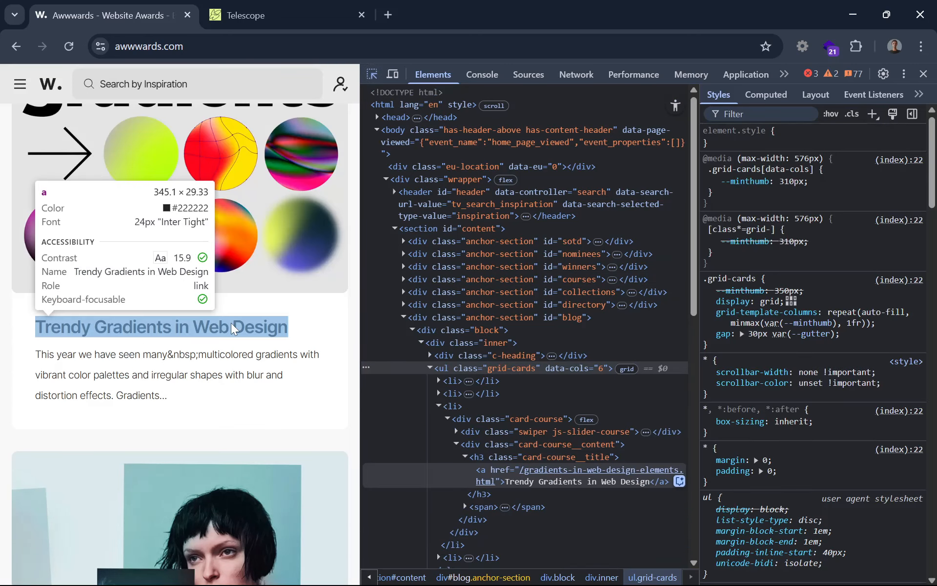
{"action": "left_click", "coordinate": [924, 76]}
{"action": "scroll", "coordinate": [651, 341], "scroll_direction": "up", "scroll_amount": 6}
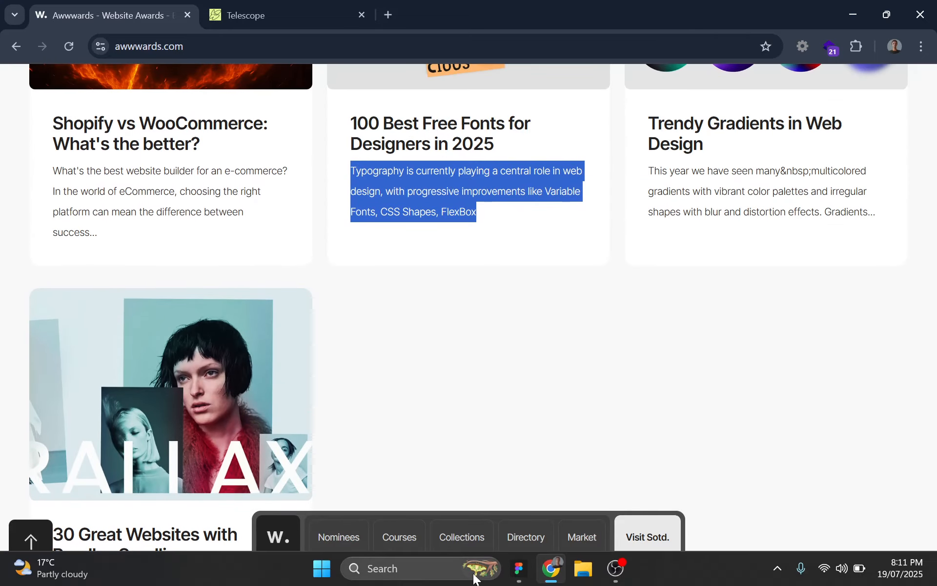
- Switch to Figma and set the letter spacing of the three sentence-case headlines in Frames 2, 3 and 4 to -2%
{"action": "left_click", "coordinate": [518, 568]}
{"action": "scroll", "coordinate": [496, 224], "scroll_direction": "up", "scroll_amount": 5}
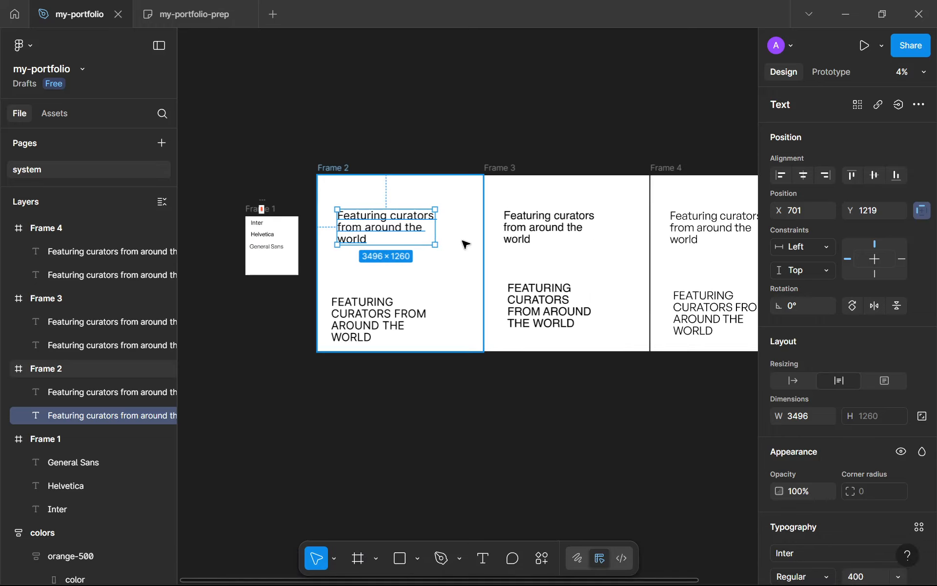
{"action": "left_click", "coordinate": [476, 216], "text": "shift"}
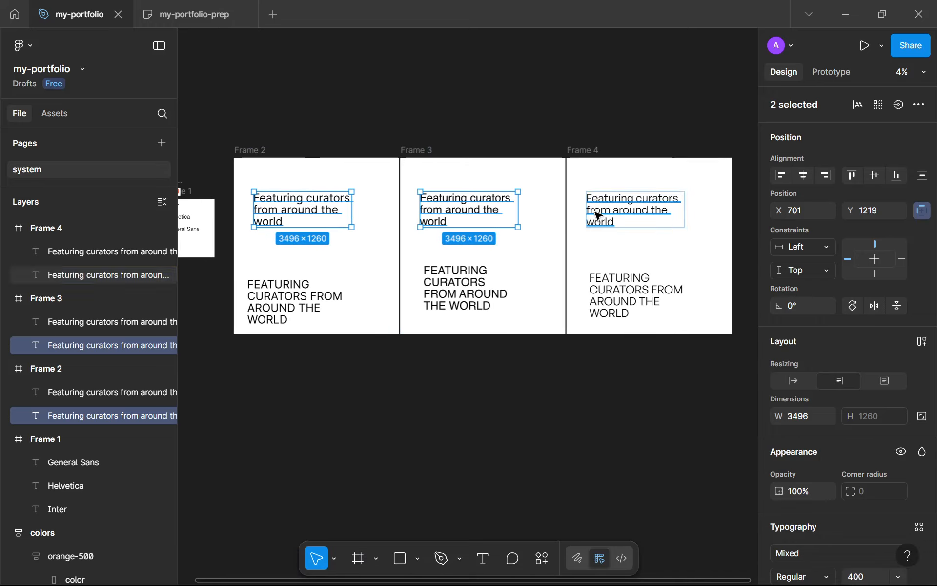
{"action": "left_click", "coordinate": [632, 210], "text": "shift"}
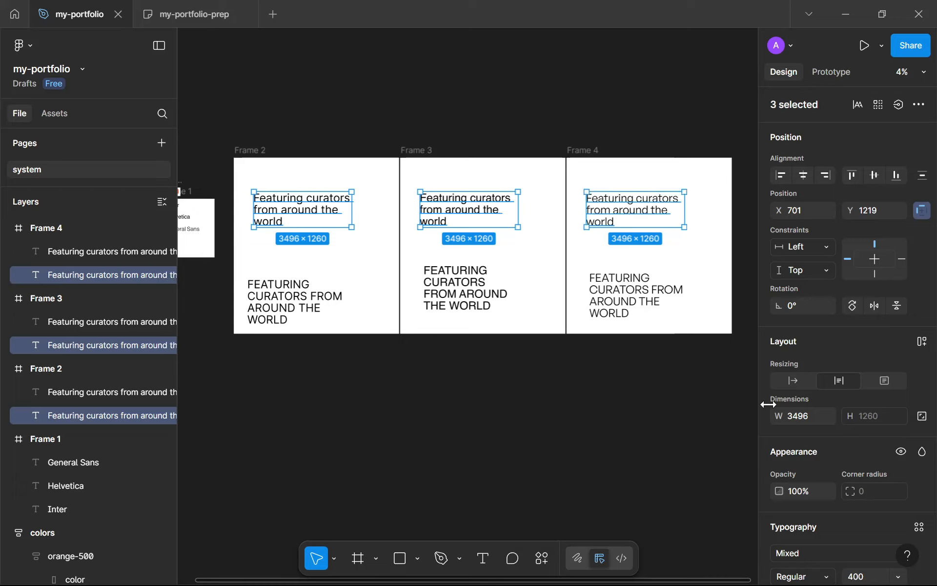
{"action": "scroll", "coordinate": [848, 473], "scroll_direction": "down", "scroll_amount": 2}
{"action": "left_click", "coordinate": [871, 547]}
{"action": "type", "text": "-2"}
{"action": "key", "text": "Return"}
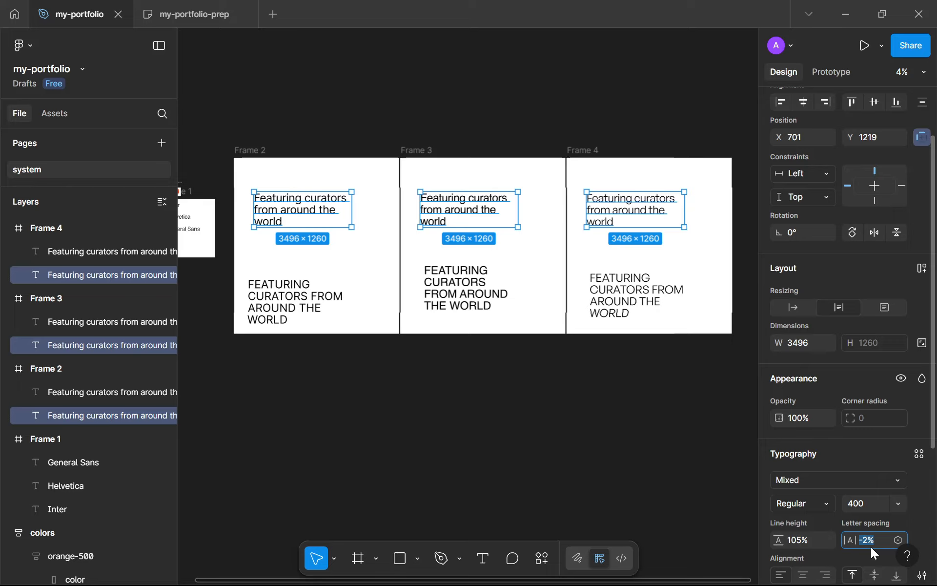
{"action": "left_click", "coordinate": [570, 434]}
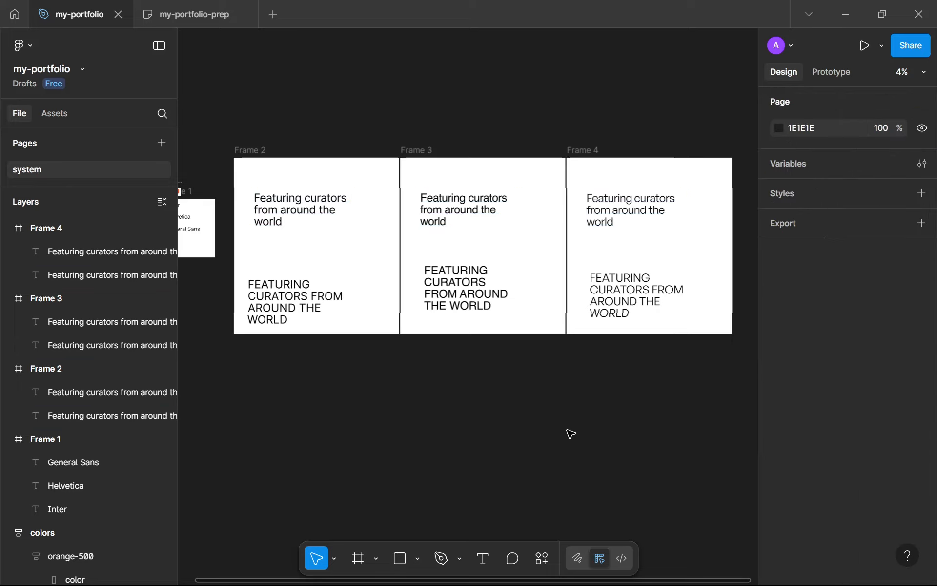
- Set the weight of the sentence-case General Sans headline in Frame 4 to Medium
{"action": "scroll", "coordinate": [568, 433], "scroll_direction": "up", "scroll_amount": 1}
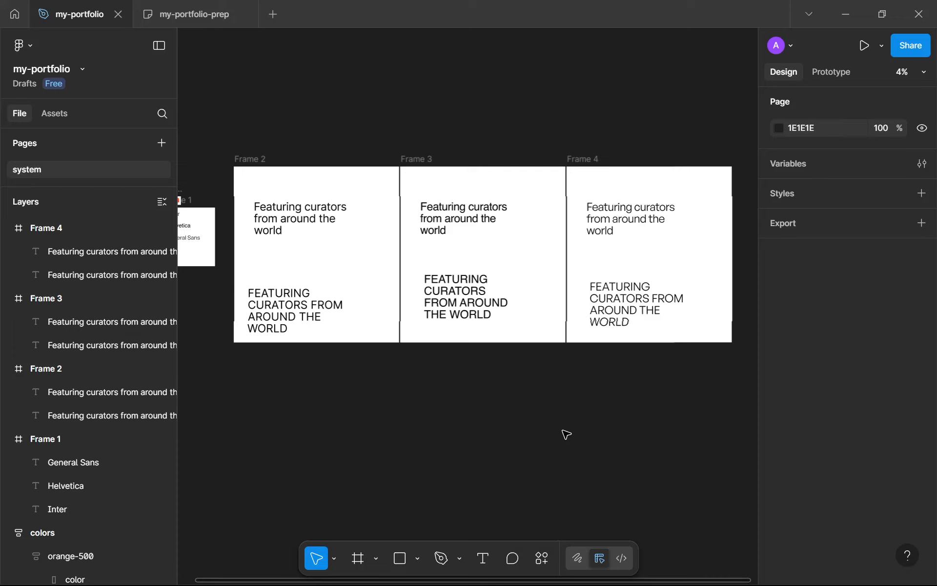
{"action": "left_click", "coordinate": [638, 216]}
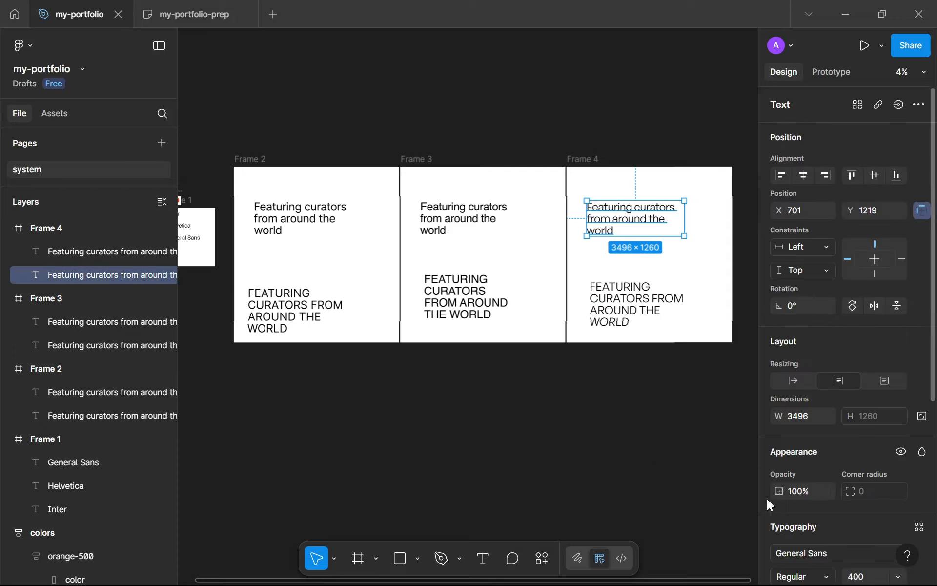
{"action": "scroll", "coordinate": [864, 447], "scroll_direction": "down", "scroll_amount": 3}
{"action": "left_click", "coordinate": [828, 429]}
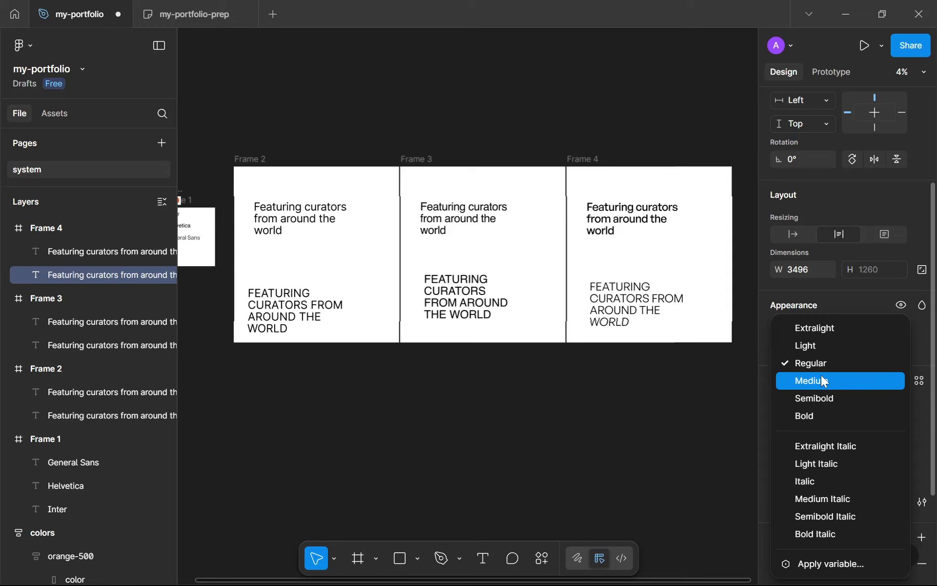
{"action": "left_click", "coordinate": [822, 379]}
{"action": "scroll", "coordinate": [605, 250], "scroll_direction": "right", "scroll_amount": 2}
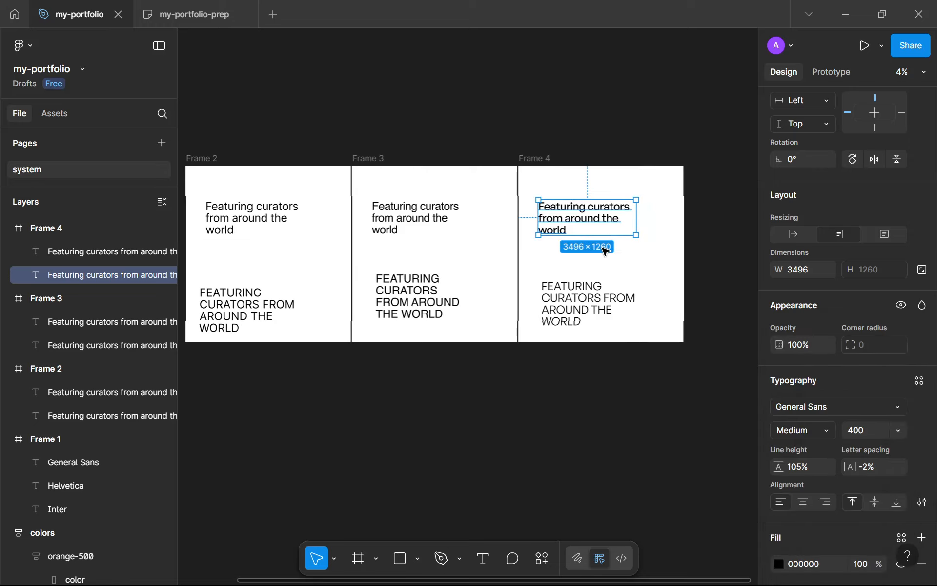
- Examine the Medium-weight General Sans headline up close and beside the headlines in the other frames
{"action": "scroll", "coordinate": [605, 250], "scroll_direction": "up", "scroll_amount": 2}
{"action": "scroll", "coordinate": [598, 251], "scroll_direction": "right", "scroll_amount": 2}
{"action": "scroll", "coordinate": [550, 265], "scroll_direction": "up", "scroll_amount": 5}
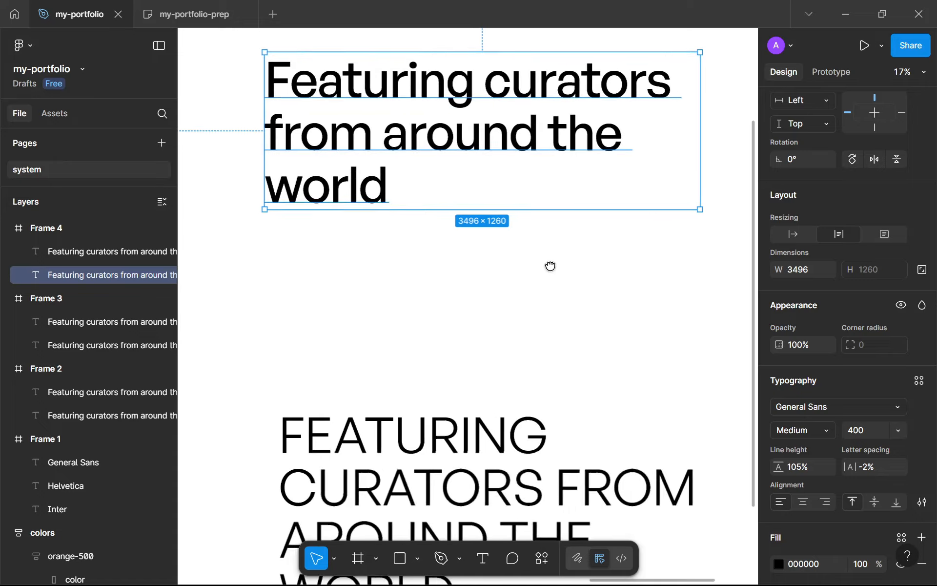
{"action": "scroll", "coordinate": [552, 268], "scroll_direction": "down", "scroll_amount": 2}
{"action": "scroll", "coordinate": [546, 262], "scroll_direction": "up", "scroll_amount": 4}
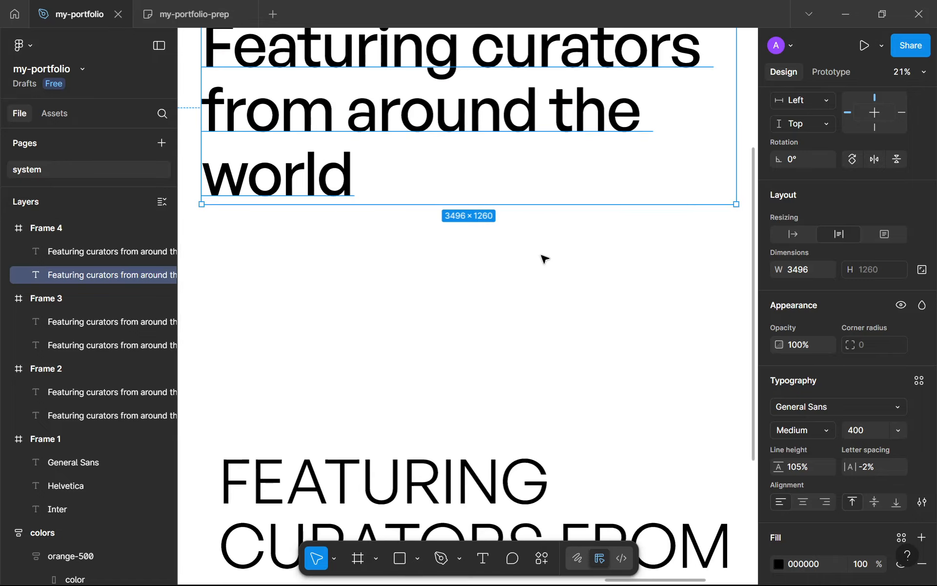
{"action": "scroll", "coordinate": [544, 259], "scroll_direction": "down", "scroll_amount": 4}
{"action": "scroll", "coordinate": [543, 257], "scroll_direction": "down", "scroll_amount": 9}
{"action": "left_click_drag", "start_coordinate": [544, 255], "coordinate": [562, 248]}
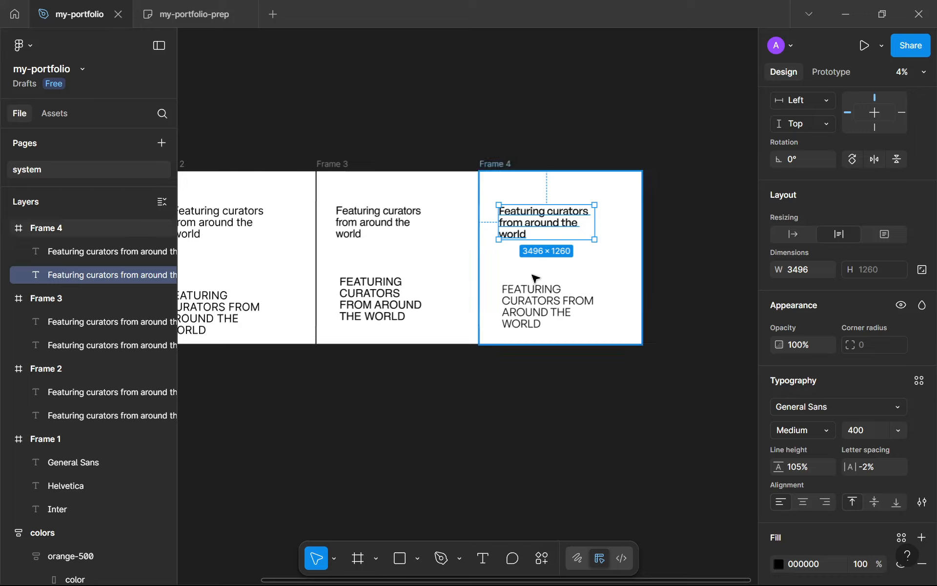
- Undo the weight change on the General Sans headline in Frame 4
{"action": "key", "text": "ctrl+z"}
{"action": "scroll", "coordinate": [536, 278], "scroll_direction": "down", "scroll_amount": 2}
{"action": "scroll", "coordinate": [408, 293], "scroll_direction": "left", "scroll_amount": 2}
{"action": "scroll", "coordinate": [452, 260], "scroll_direction": "up", "scroll_amount": 2}
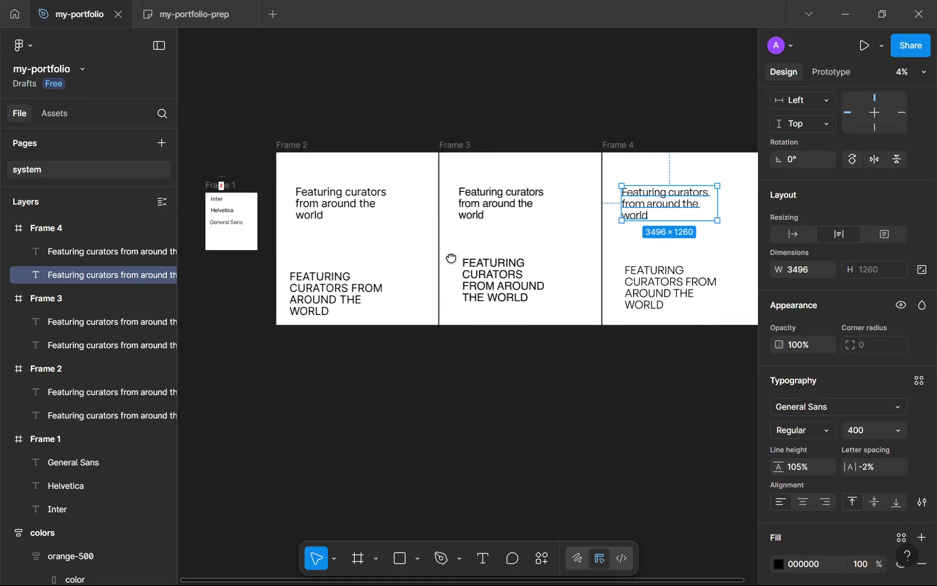
- Replace the uppercase Inter headline's text in Frame 2 with the copied Awwwards paragraph
{"action": "scroll", "coordinate": [452, 260], "scroll_direction": "down", "scroll_amount": 3}
{"action": "double_click", "coordinate": [355, 281]}
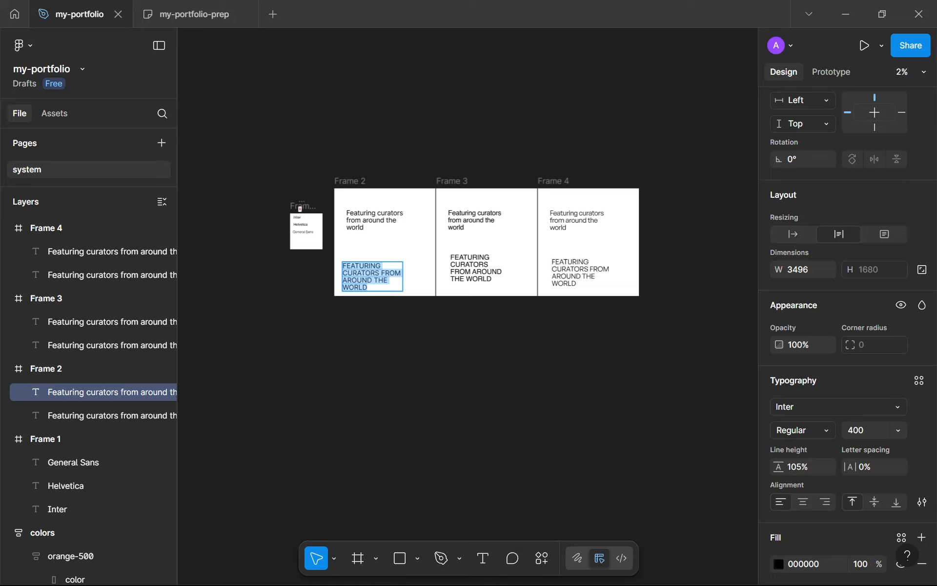
{"action": "key", "text": "ctrl+v"}
{"action": "key", "text": "Escape"}
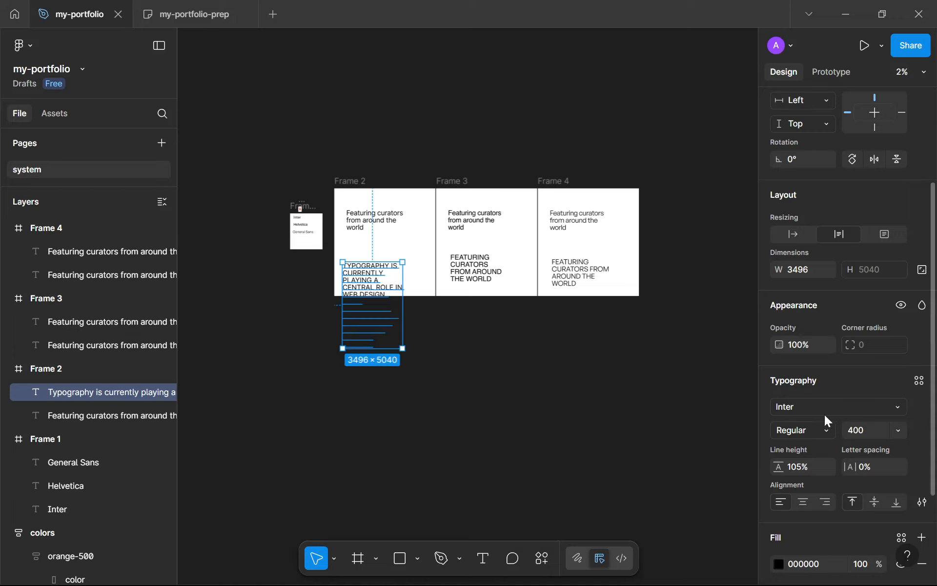
- Remove the uppercase setting from the paragraph in Frame 2 so the text keeps its original case
{"action": "scroll", "coordinate": [824, 415], "scroll_direction": "down", "scroll_amount": 3}
{"action": "left_click", "coordinate": [922, 375]}
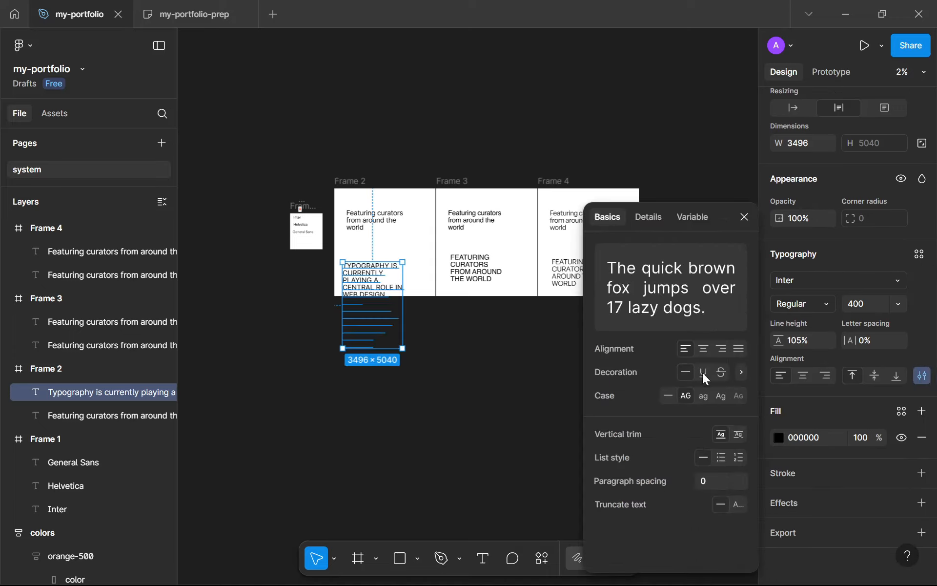
{"action": "left_click", "coordinate": [668, 395]}
{"action": "left_click", "coordinate": [744, 216]}
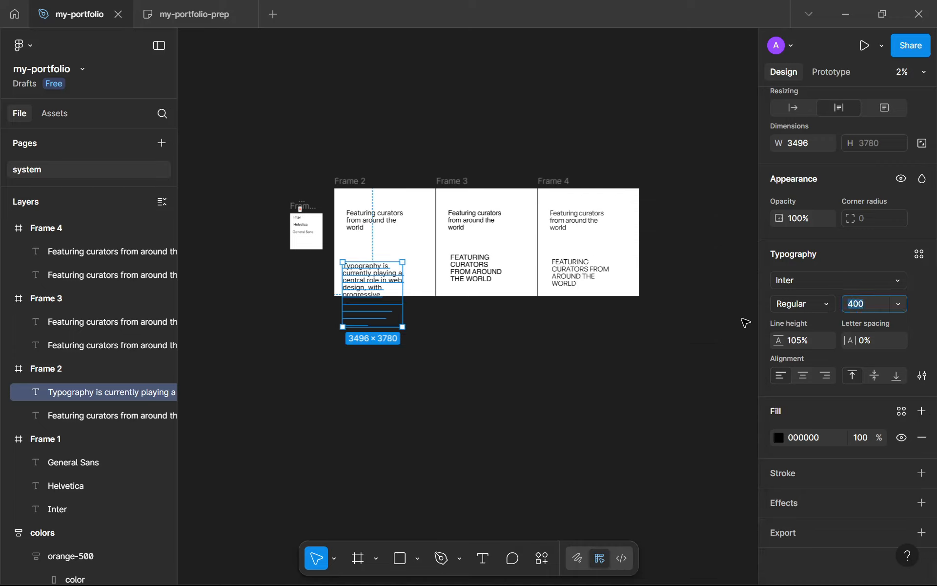
- Set the Frame 2 paragraph's font size to 150 and its line height to Auto
{"action": "key", "text": "Return"}
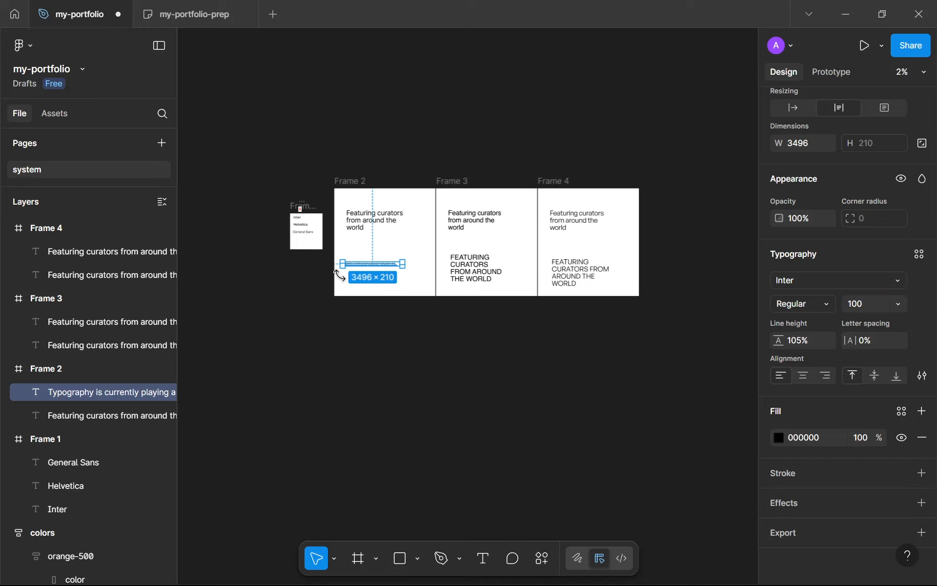
{"action": "scroll", "coordinate": [371, 278], "scroll_direction": "up", "scroll_amount": 3}
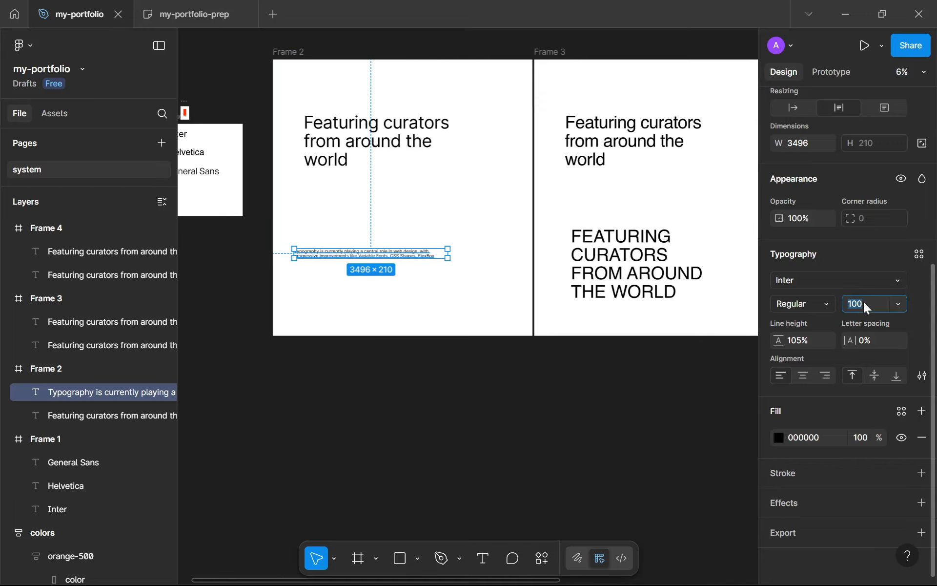
{"action": "left_click", "coordinate": [863, 304]}
{"action": "type", "text": "150"}
{"action": "key", "text": "Return"}
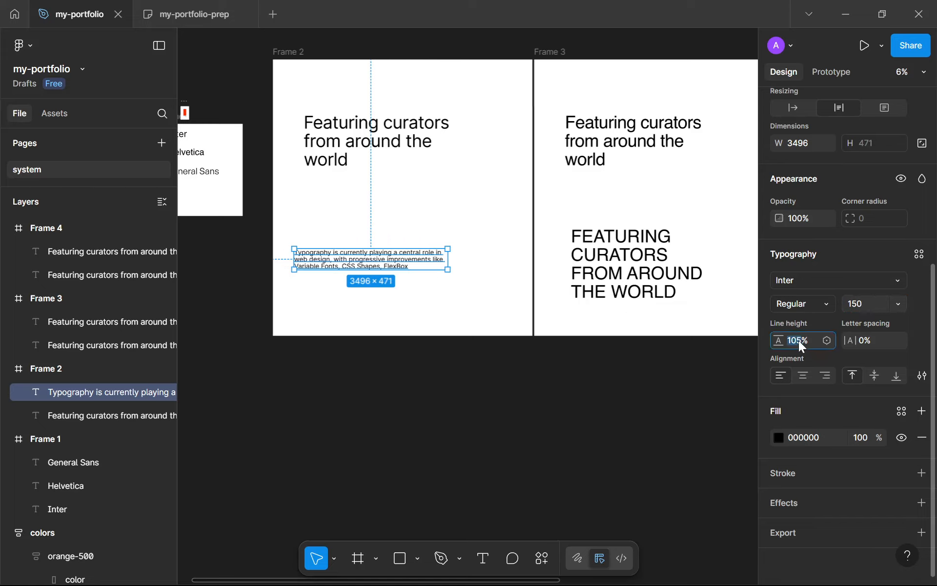
{"action": "key", "text": "Return"}
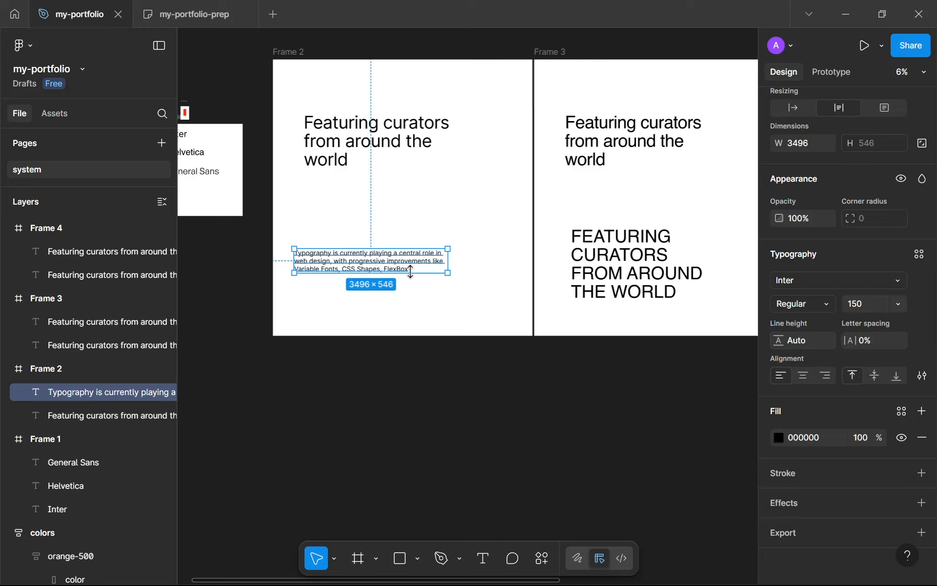
- Replace the uppercase headline in Frame 3 with a copy of the Frame 2 paragraph and align it level with the original
{"action": "scroll", "coordinate": [389, 293], "scroll_direction": "down", "scroll_amount": 3}
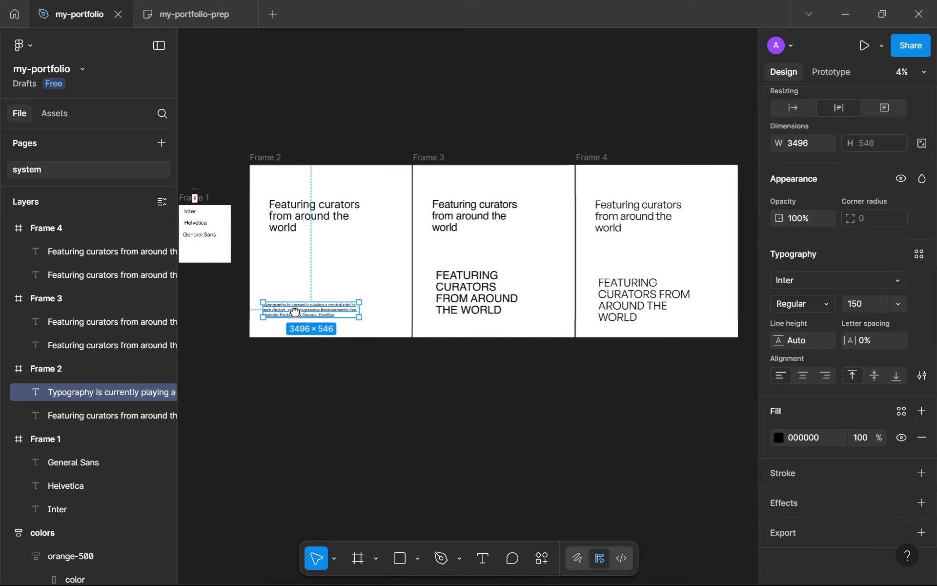
{"action": "left_click", "coordinate": [436, 304]}
{"action": "key", "text": "ctrl+shift+r"}
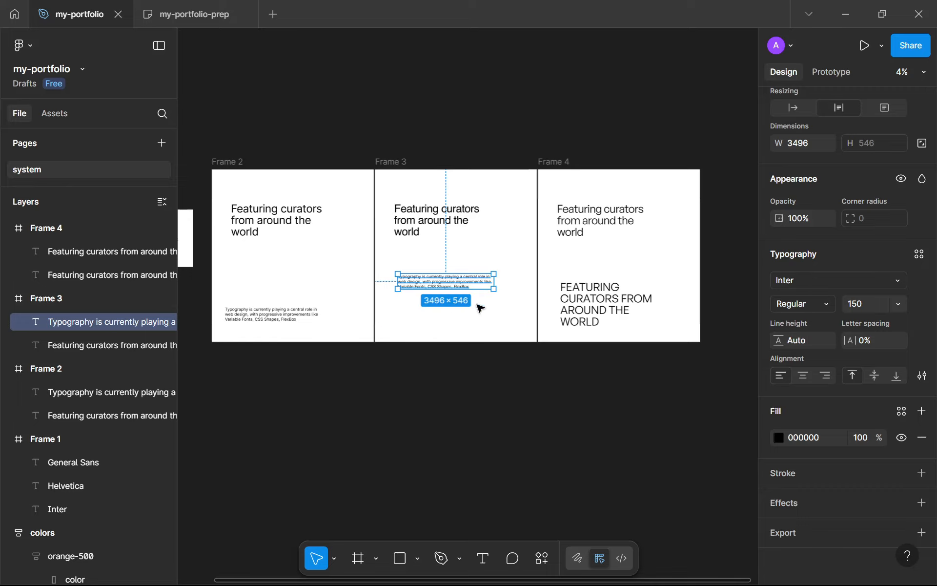
{"action": "left_click_drag", "start_coordinate": [421, 279], "coordinate": [423, 316]}
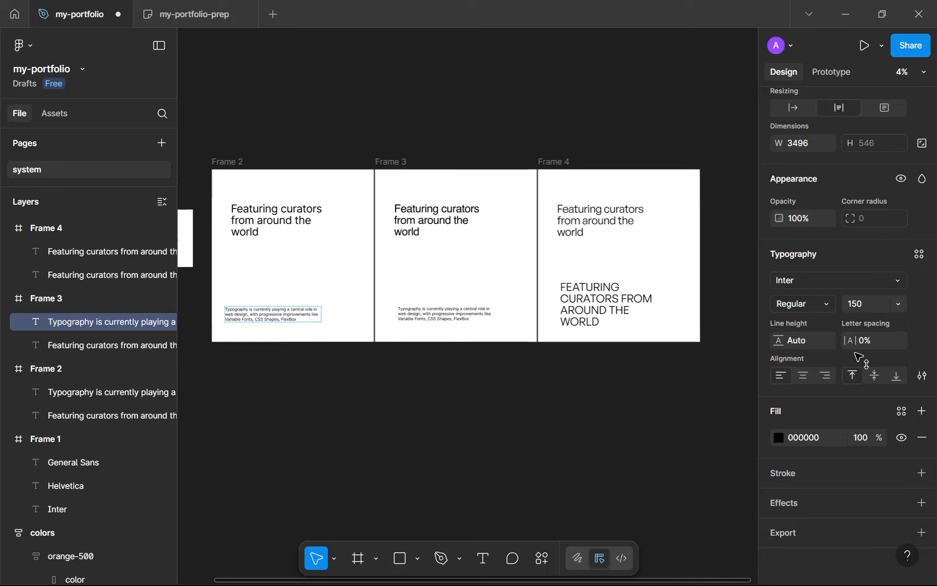
- Replace the uppercase headline in Frame 4 with the copied paragraph and move it down level with the other frames' paragraphs
{"action": "left_click", "coordinate": [617, 314]}
{"action": "key", "text": "ctrl+shift+r"}
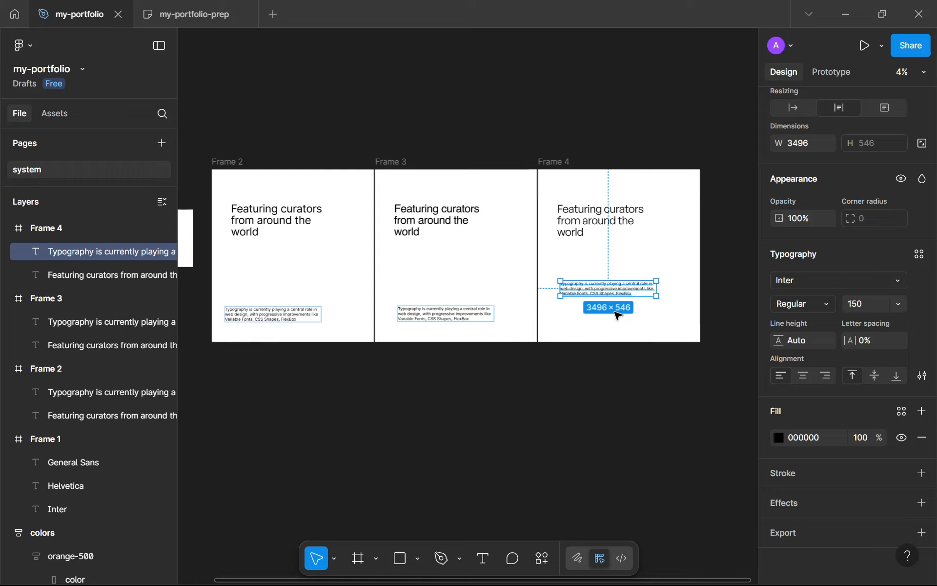
{"action": "left_click_drag", "start_coordinate": [603, 290], "coordinate": [603, 320]}
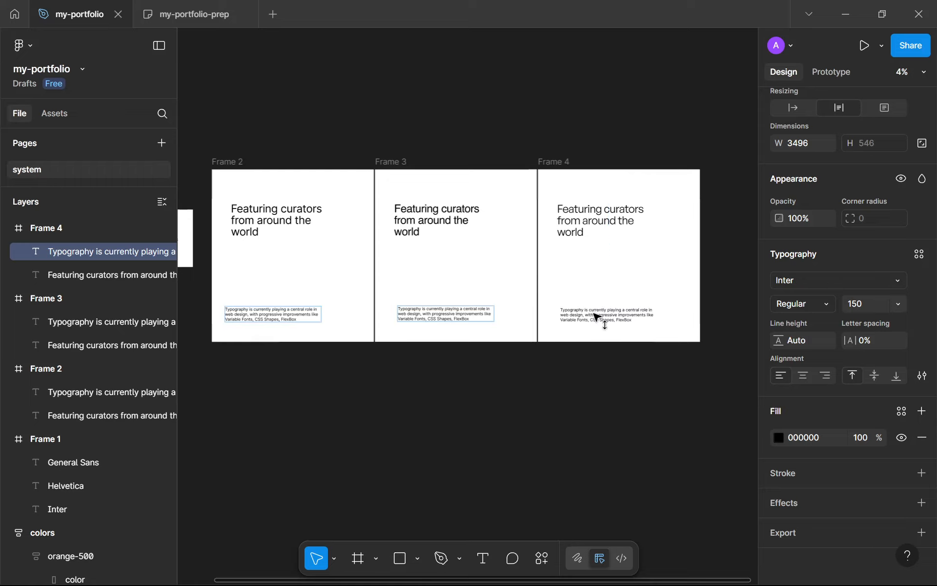
- Set the Frame 3 paragraph's font to Helvetica
{"action": "scroll", "coordinate": [469, 329], "scroll_direction": "up", "scroll_amount": 3}
{"action": "left_click", "coordinate": [452, 311]}
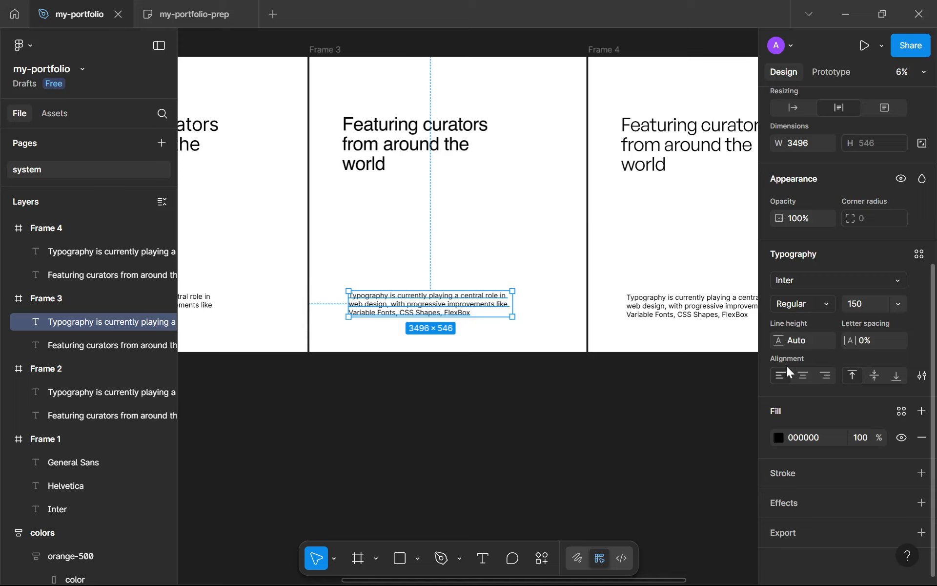
{"action": "left_click", "coordinate": [803, 280]}
{"action": "type", "text": "hel"}
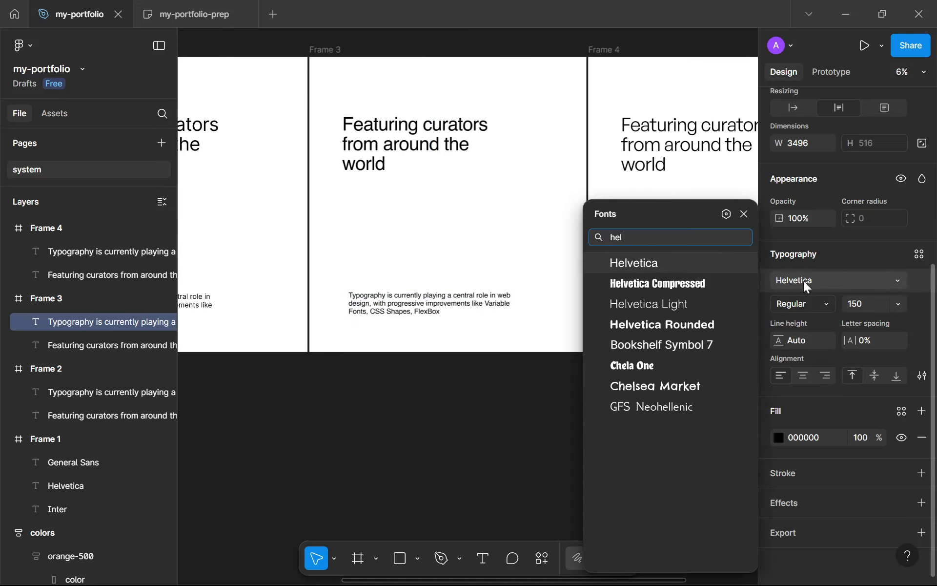
{"action": "key", "text": "Return"}
- Set the Frame 4 paragraph's font to General Sans
{"action": "left_click", "coordinate": [722, 317]}
{"action": "left_click", "coordinate": [818, 273]}
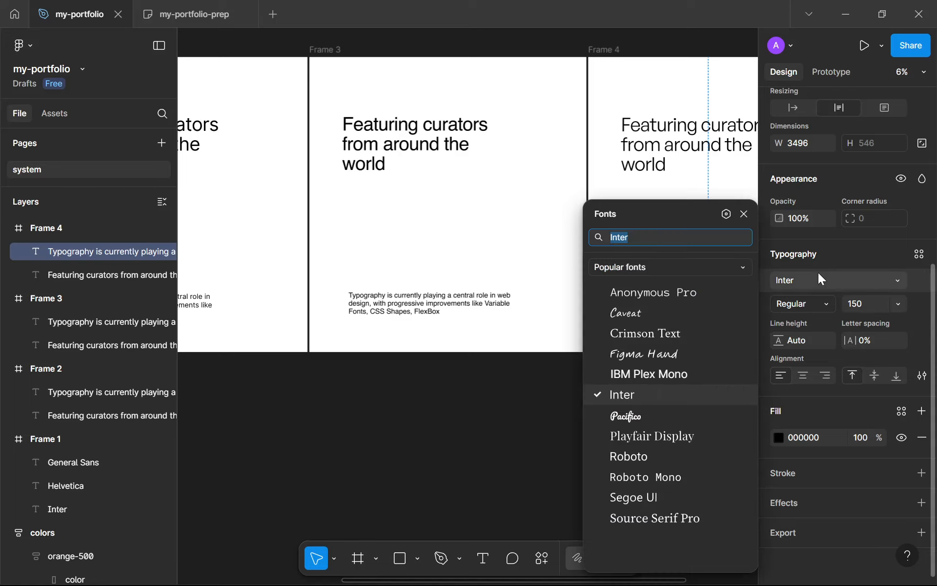
{"action": "type", "text": "general"}
{"action": "key", "text": "Return"}
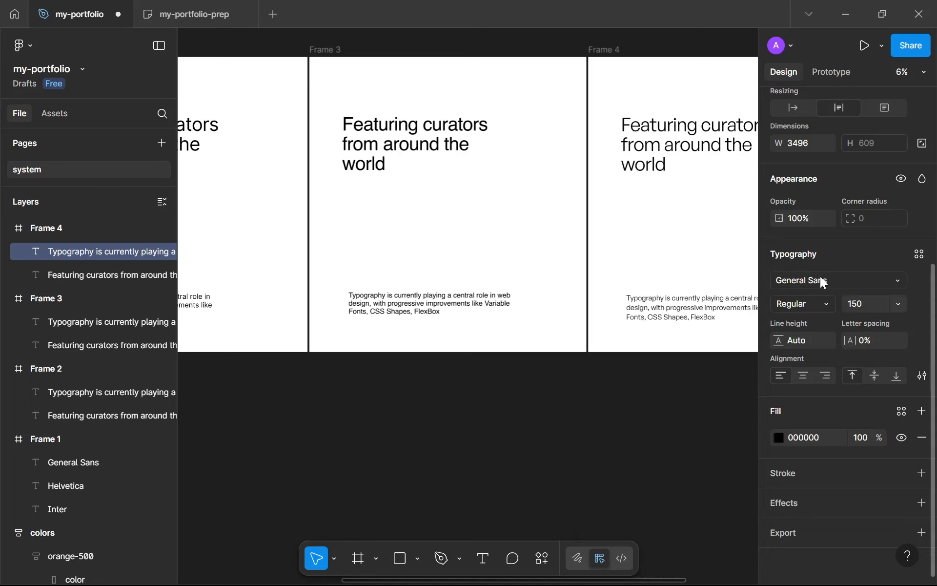
{"action": "left_click", "coordinate": [554, 466]}
- Examine the Inter paragraph in Frame 2 up close and judge how it reads beneath its headline
{"action": "scroll", "coordinate": [483, 375], "scroll_direction": "down", "scroll_amount": 3}
{"action": "left_click_drag", "start_coordinate": [392, 362], "coordinate": [419, 365]}
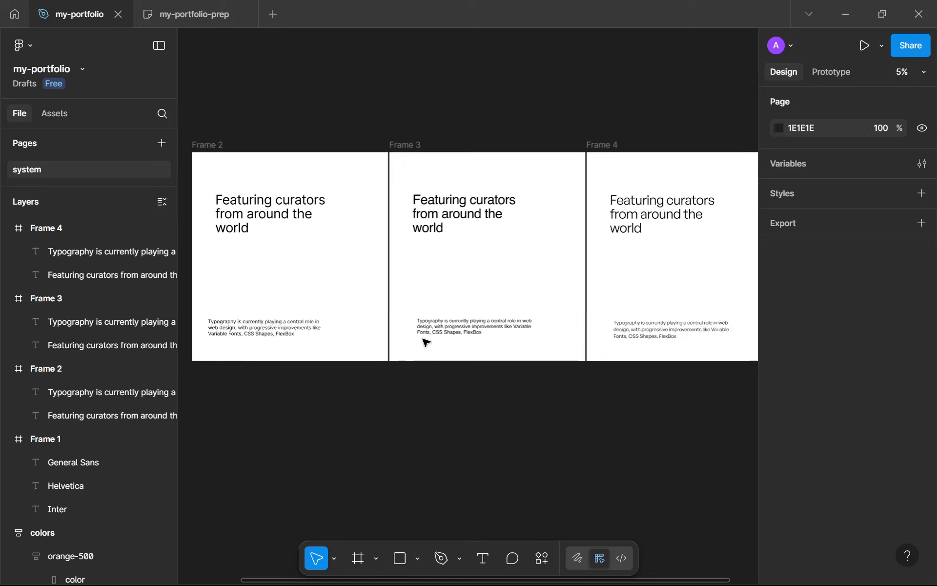
{"action": "left_click_drag", "start_coordinate": [432, 329], "coordinate": [569, 385]}
{"action": "left_click", "coordinate": [345, 369]}
{"action": "scroll", "coordinate": [454, 364], "scroll_direction": "up", "scroll_amount": 3}
{"action": "scroll", "coordinate": [347, 337], "scroll_direction": "up", "scroll_amount": 3}
{"action": "left_click_drag", "start_coordinate": [347, 336], "coordinate": [590, 402]}
{"action": "scroll", "coordinate": [590, 402], "scroll_direction": "up", "scroll_amount": 3}
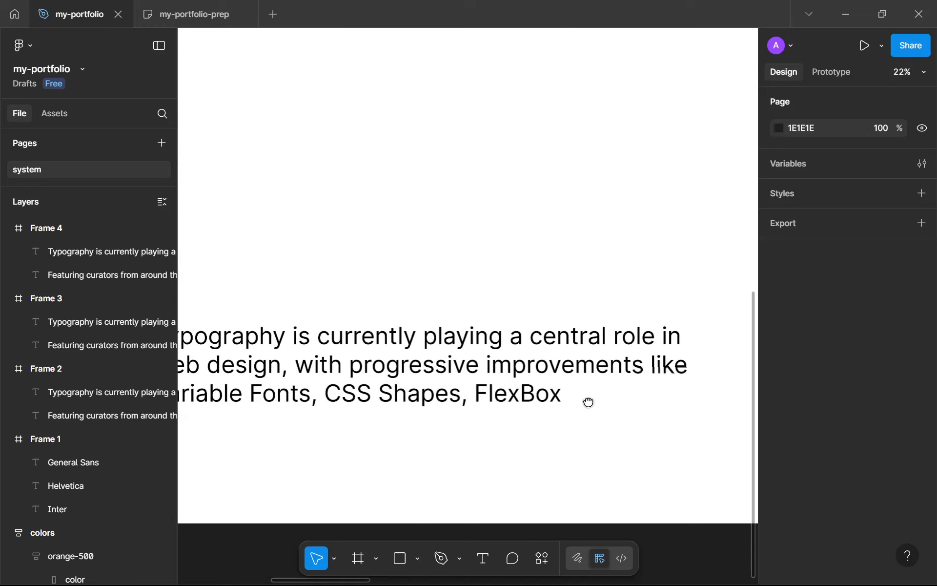
{"action": "scroll", "coordinate": [589, 403], "scroll_direction": "down", "scroll_amount": 3}
{"action": "scroll", "coordinate": [591, 405], "scroll_direction": "right", "scroll_amount": 2}
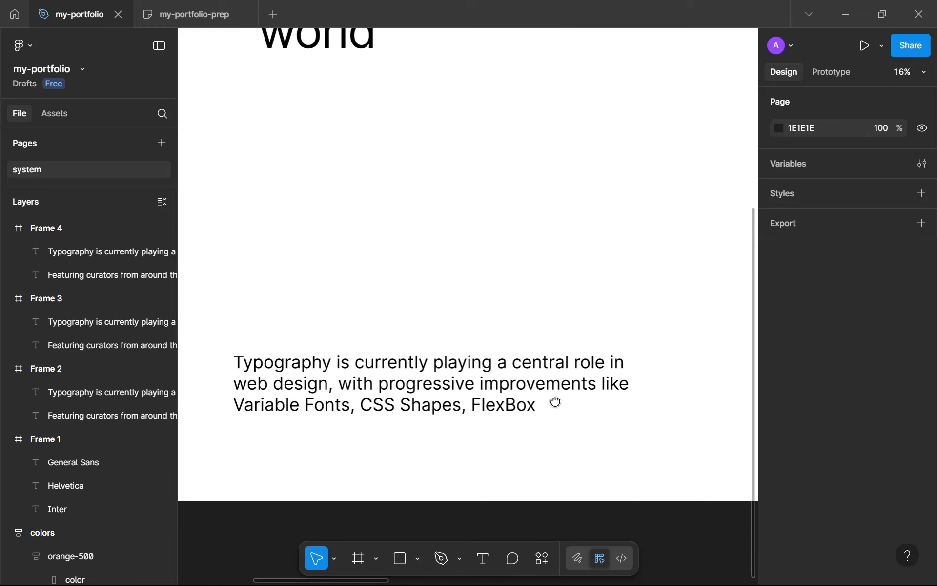
{"action": "scroll", "coordinate": [543, 401], "scroll_direction": "right", "scroll_amount": 2}
{"action": "scroll", "coordinate": [512, 385], "scroll_direction": "down", "scroll_amount": 1}
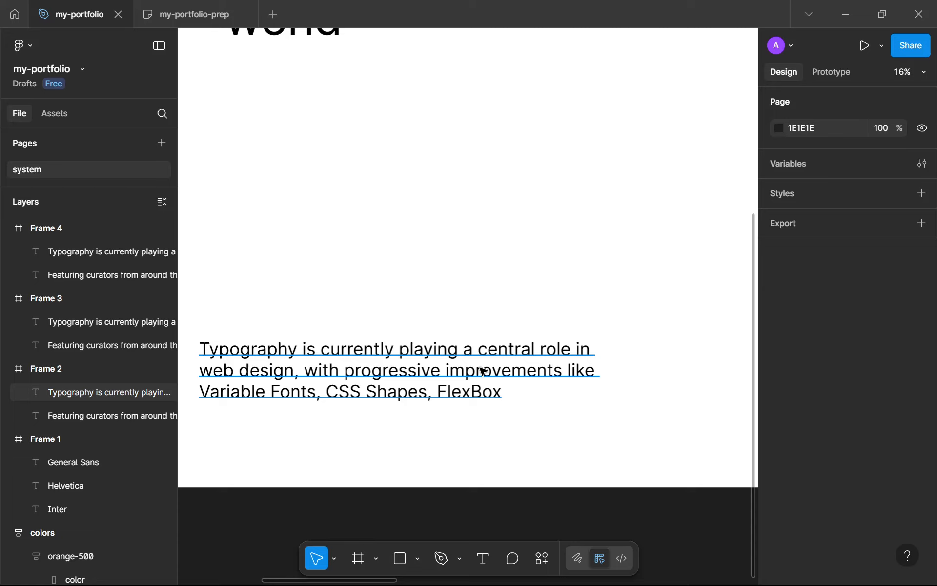
{"action": "scroll", "coordinate": [482, 370], "scroll_direction": "down", "scroll_amount": 3}
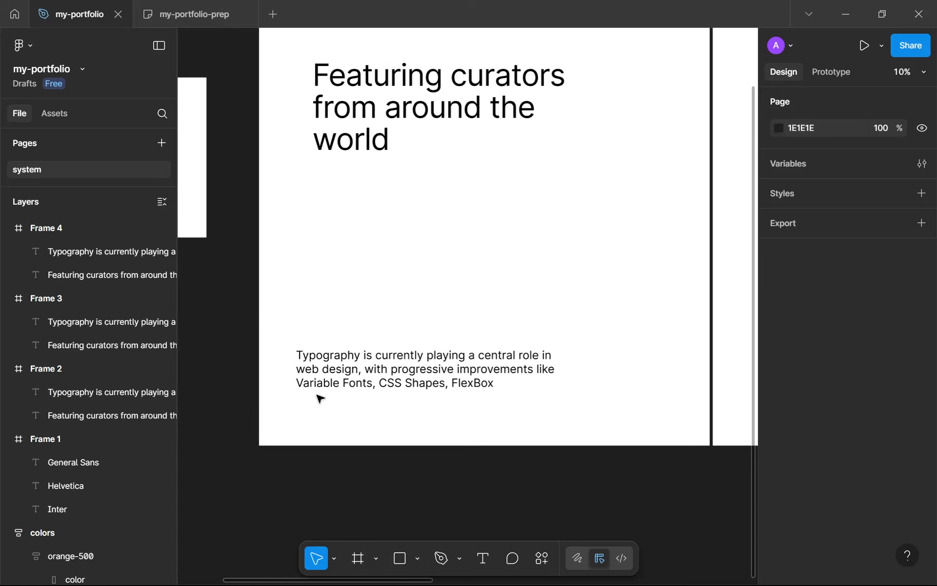
{"action": "mouse_move", "coordinate": [271, 291]}
{"action": "left_mouse_down"}
{"action": "mouse_move", "coordinate": [558, 413]}
{"action": "mouse_move", "coordinate": [596, 388]}
{"action": "left_mouse_up"}
{"action": "left_click", "coordinate": [595, 389]}
{"action": "scroll", "coordinate": [595, 389], "scroll_direction": "down", "scroll_amount": 3}
{"action": "left_click_drag", "start_coordinate": [500, 374], "coordinate": [453, 365]}
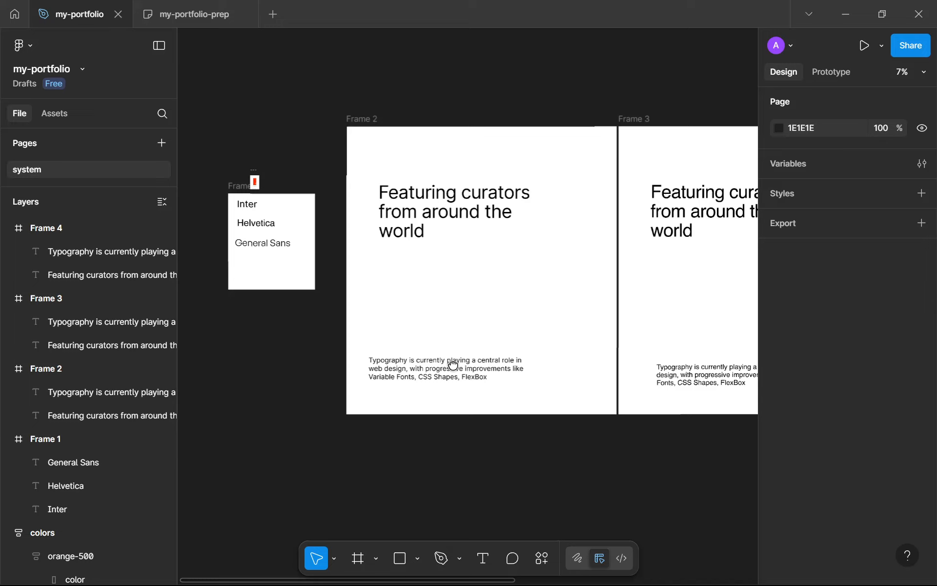
- Examine the Helvetica text in Frame 3 and the General Sans text in Frame 4, and compare all three frames side by side
{"action": "scroll", "coordinate": [602, 359], "scroll_direction": "right", "scroll_amount": 3}
{"action": "scroll", "coordinate": [404, 339], "scroll_direction": "up", "scroll_amount": 3}
{"action": "scroll", "coordinate": [414, 349], "scroll_direction": "down", "scroll_amount": 3}
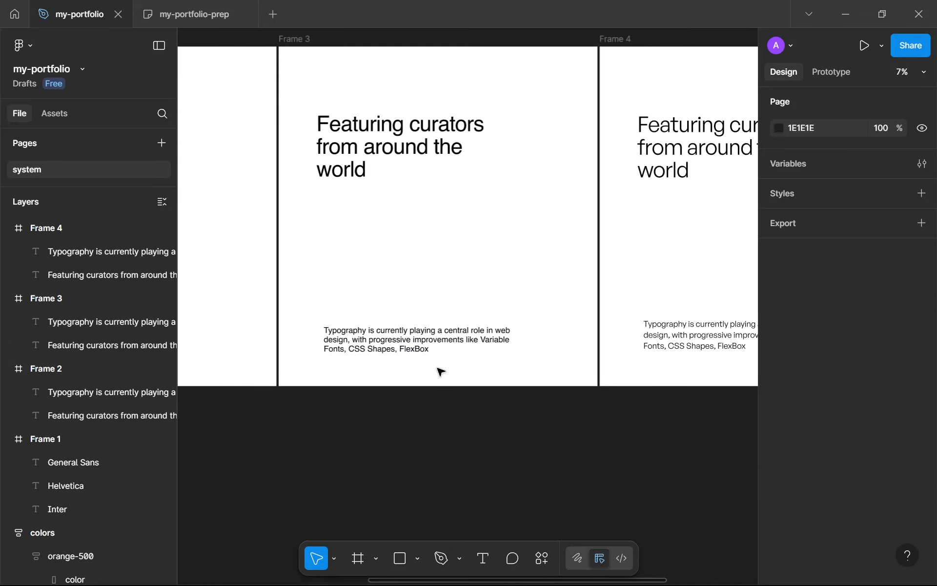
{"action": "left_click_drag", "start_coordinate": [313, 279], "coordinate": [578, 372]}
{"action": "left_click", "coordinate": [577, 373]}
{"action": "scroll", "coordinate": [574, 374], "scroll_direction": "right", "scroll_amount": 5}
{"action": "scroll", "coordinate": [531, 295], "scroll_direction": "up", "scroll_amount": 5}
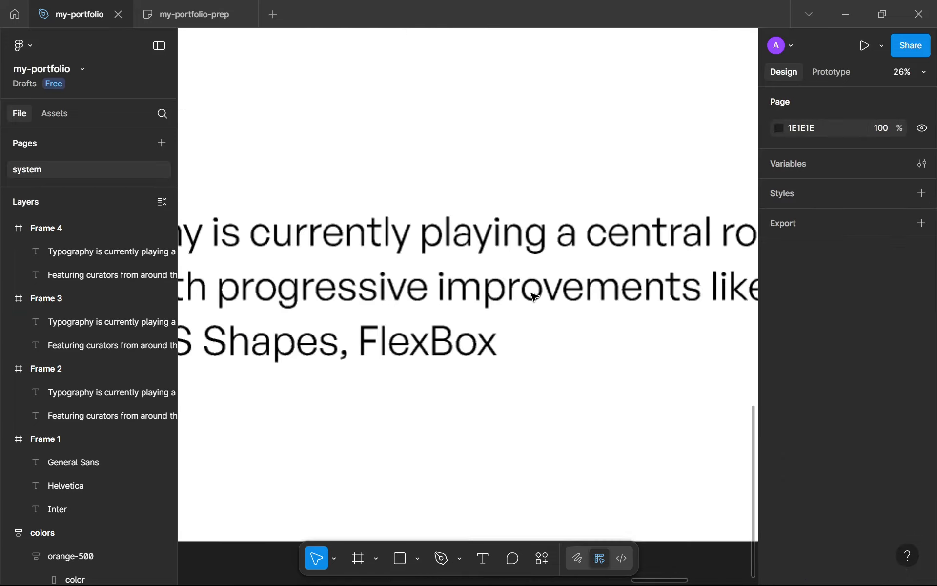
{"action": "scroll", "coordinate": [532, 295], "scroll_direction": "down", "scroll_amount": 3}
{"action": "scroll", "coordinate": [531, 296], "scroll_direction": "down", "scroll_amount": 2}
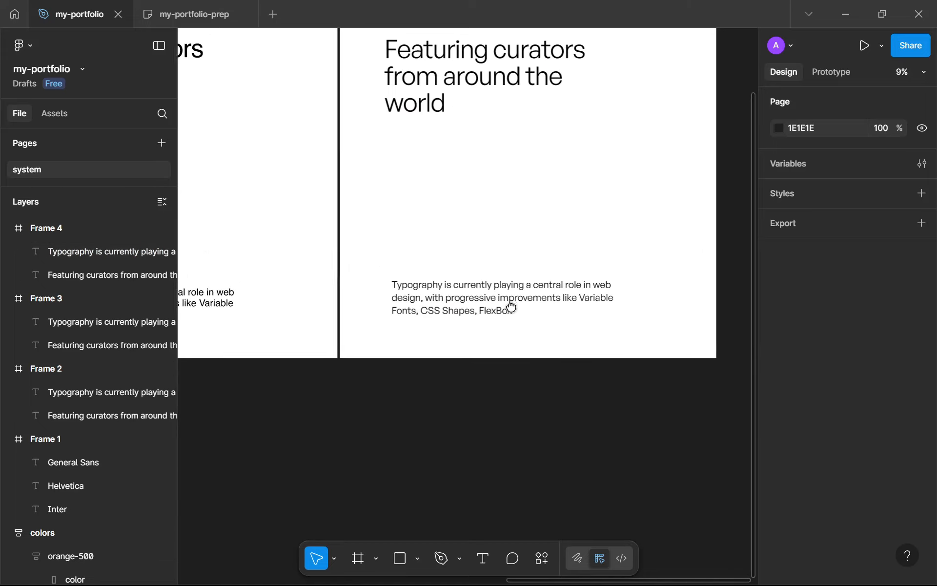
{"action": "left_click_drag", "start_coordinate": [511, 307], "coordinate": [494, 367]}
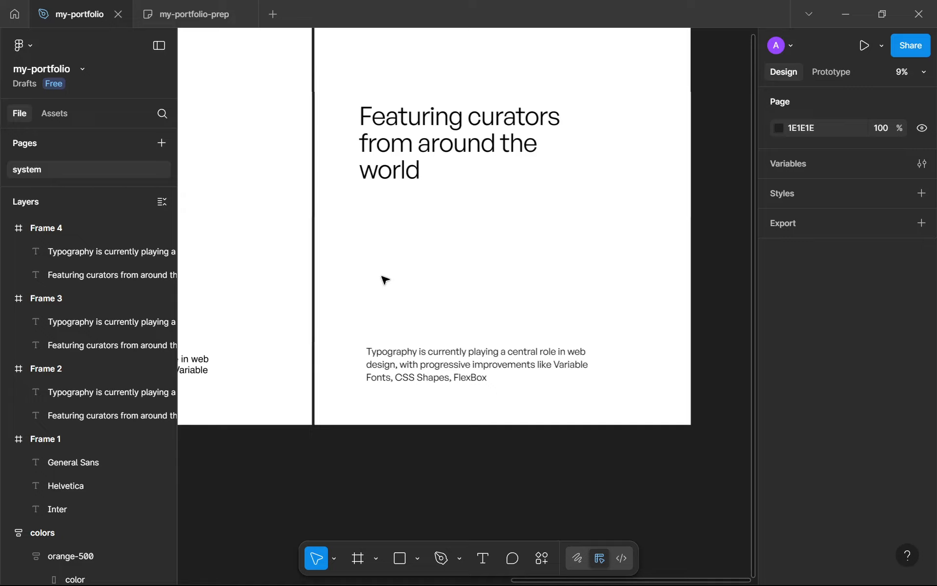
{"action": "left_click_drag", "start_coordinate": [386, 280], "coordinate": [437, 258]}
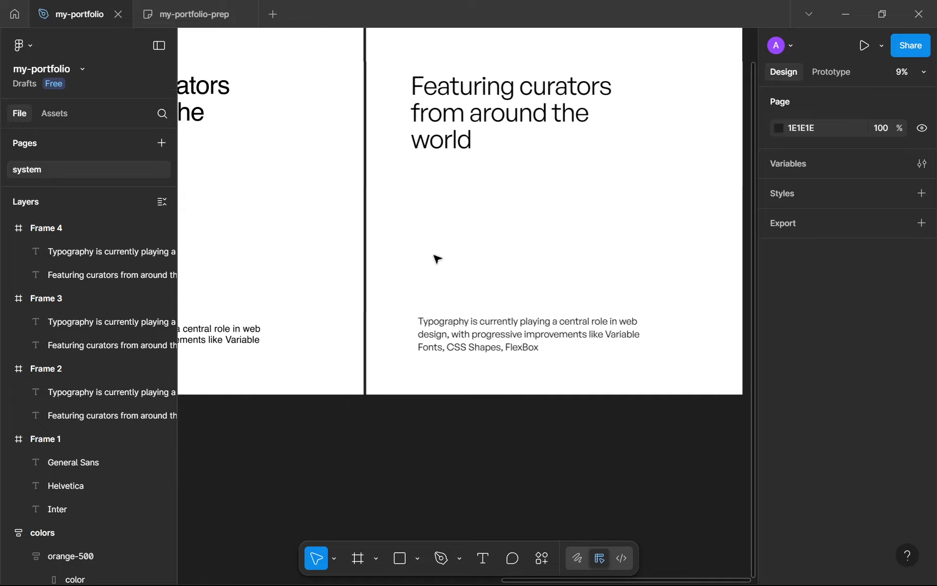
{"action": "scroll", "coordinate": [437, 259], "scroll_direction": "down", "scroll_amount": 5}
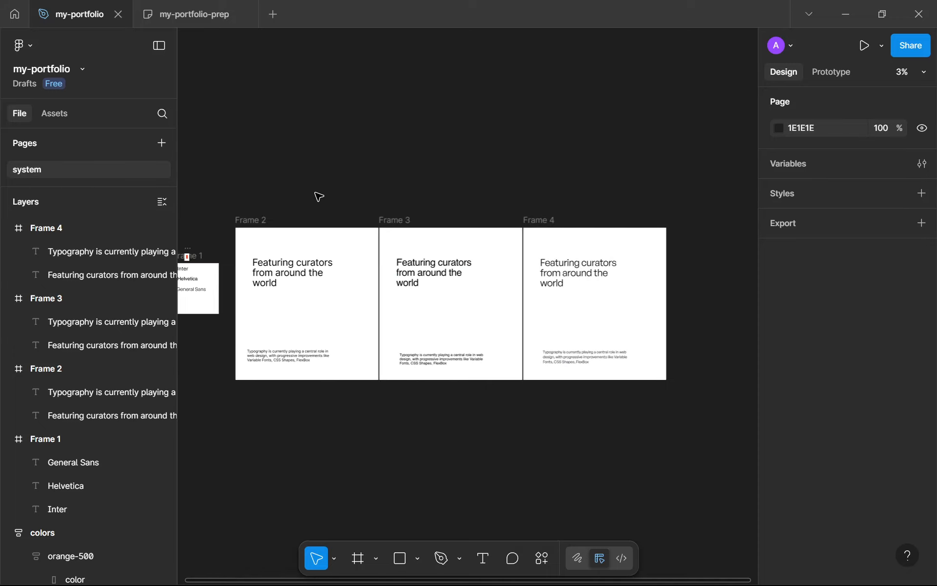
{"action": "left_click_drag", "start_coordinate": [237, 167], "coordinate": [456, 426]}
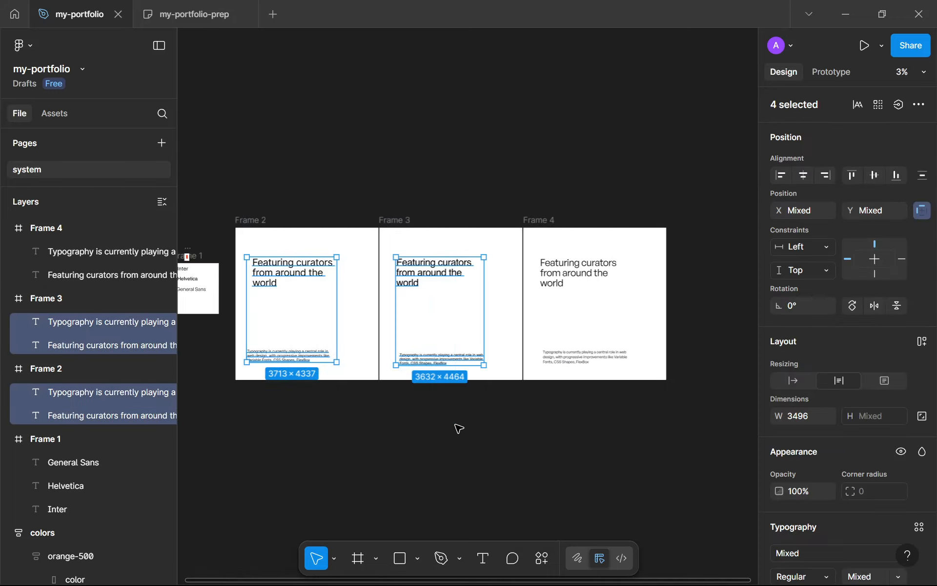
{"action": "left_click", "coordinate": [456, 426]}
{"action": "scroll", "coordinate": [627, 340], "scroll_direction": "up", "scroll_amount": 5}
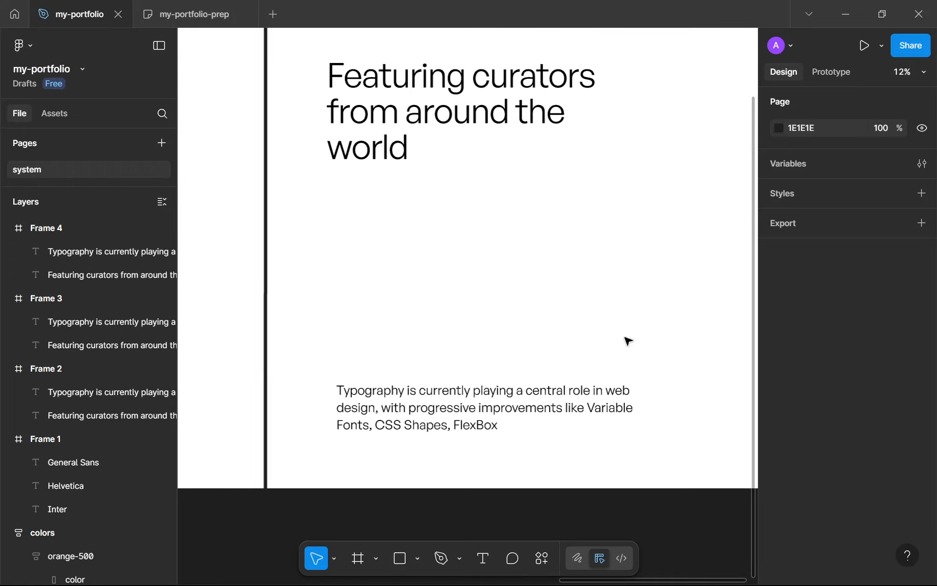
{"action": "scroll", "coordinate": [628, 340], "scroll_direction": "down", "scroll_amount": 4}
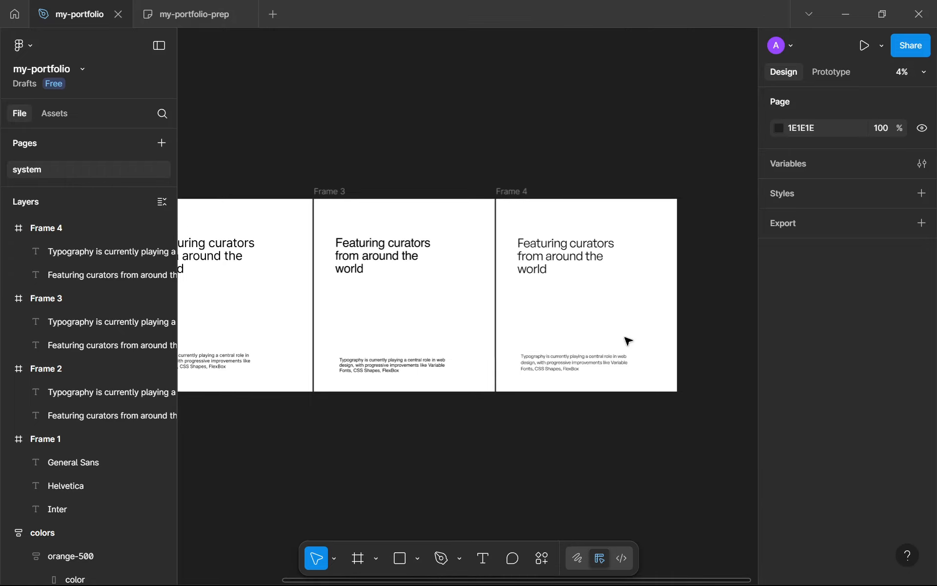
{"action": "left_click_drag", "start_coordinate": [628, 340], "coordinate": [594, 291]}
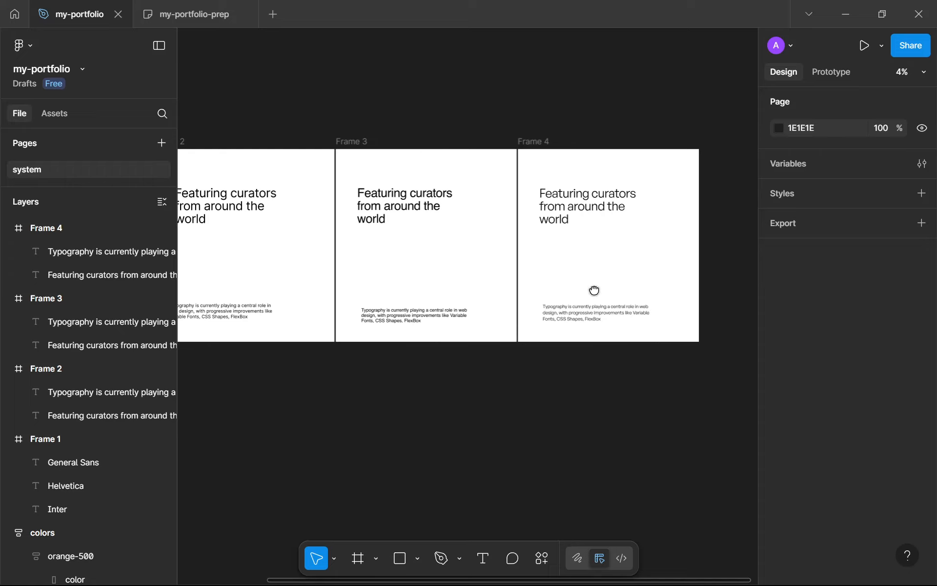
- Try the Medium font weight on the General Sans paragraph in Frame 4 and undo the change
{"action": "left_click", "coordinate": [562, 313]}
{"action": "scroll", "coordinate": [564, 318], "scroll_direction": "up", "scroll_amount": 3}
{"action": "scroll", "coordinate": [729, 449], "scroll_direction": "down", "scroll_amount": 1}
{"action": "scroll", "coordinate": [790, 535], "scroll_direction": "down", "scroll_amount": 3}
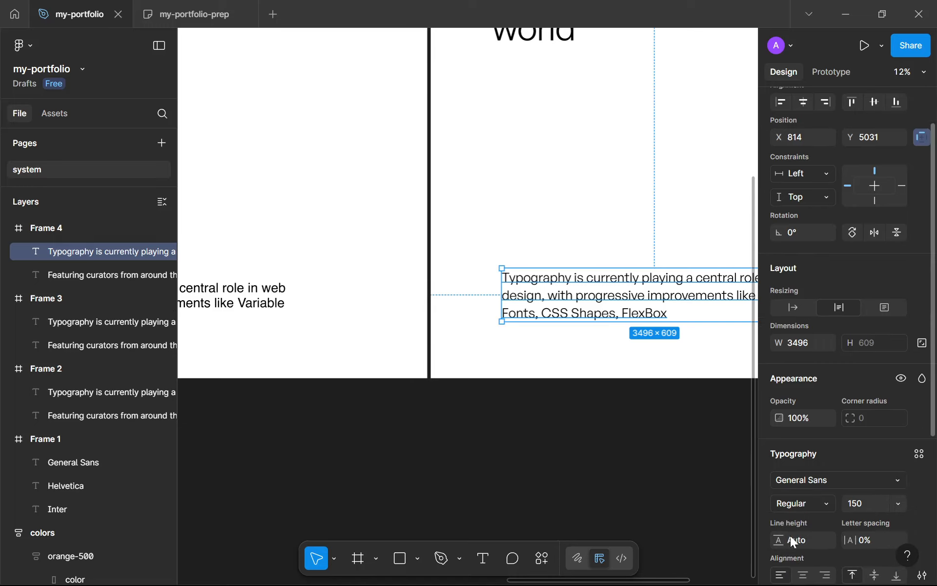
{"action": "left_click", "coordinate": [805, 494]}
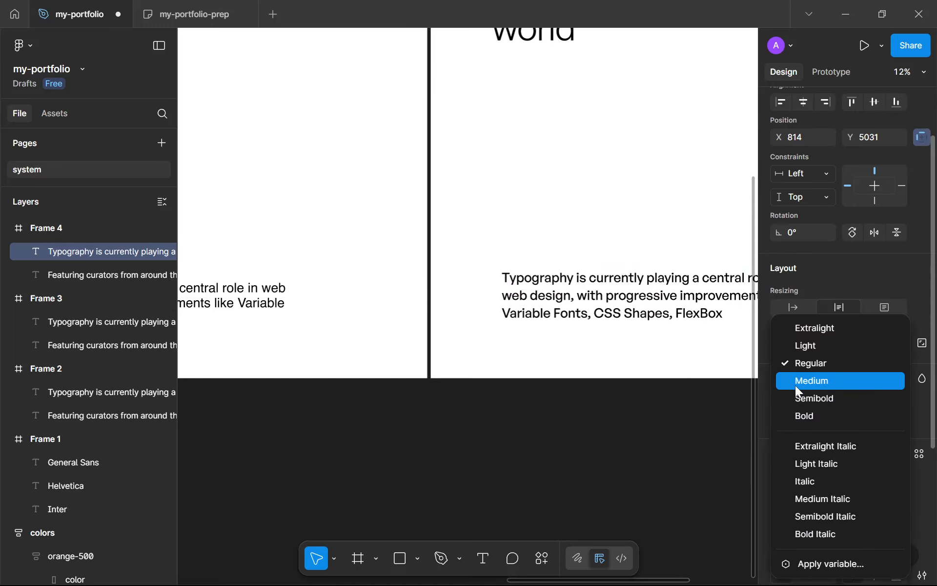
{"action": "left_click", "coordinate": [795, 385]}
{"action": "scroll", "coordinate": [456, 349], "scroll_direction": "right", "scroll_amount": 3}
{"action": "left_click", "coordinate": [436, 372]}
{"action": "scroll", "coordinate": [436, 372], "scroll_direction": "down", "scroll_amount": 3}
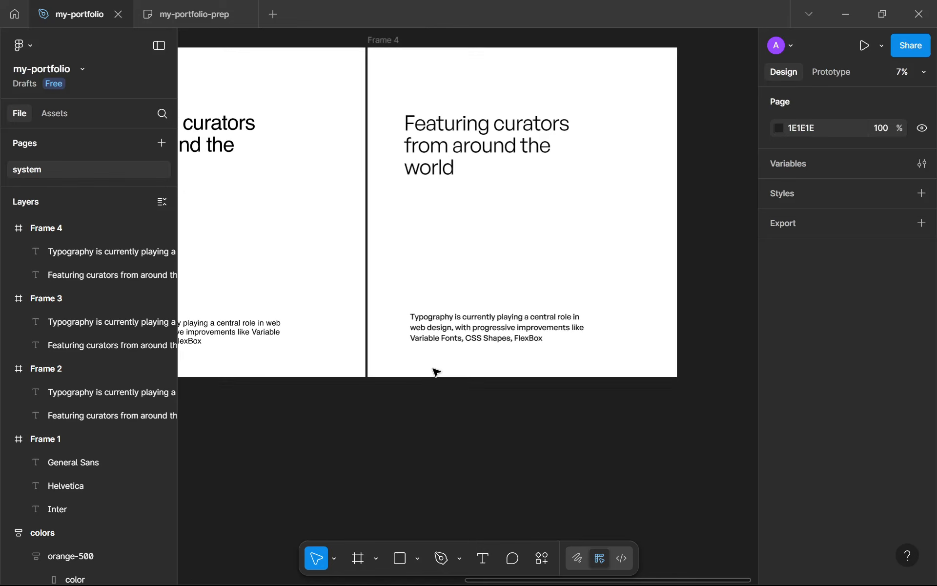
{"action": "key", "text": "ctrl+z"}
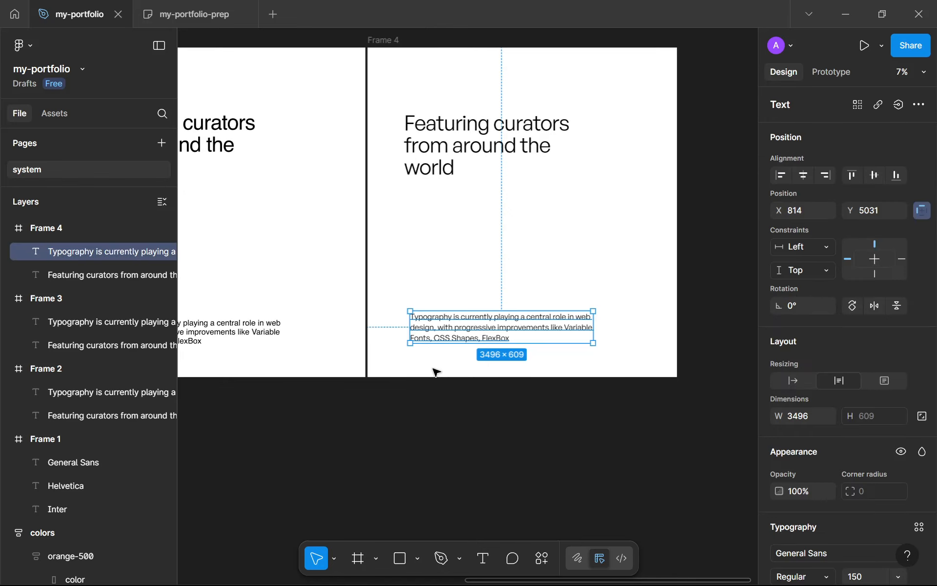
- Choose the Regular font weight for the General Sans paragraph in Frame 4 and inspect the text up close
{"action": "scroll", "coordinate": [723, 440], "scroll_direction": "down", "scroll_amount": 1}
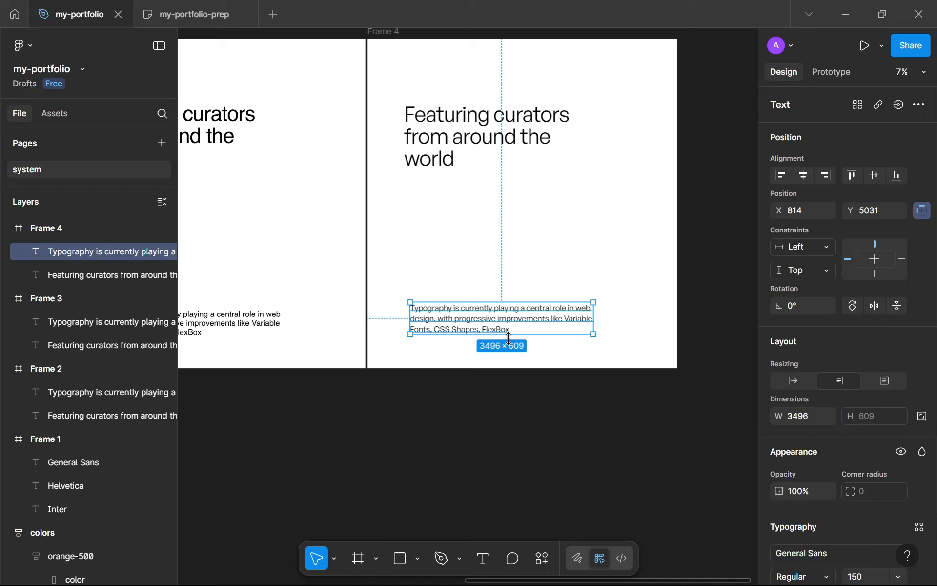
{"action": "scroll", "coordinate": [766, 429], "scroll_direction": "down", "scroll_amount": 3}
{"action": "left_click", "coordinate": [786, 428]}
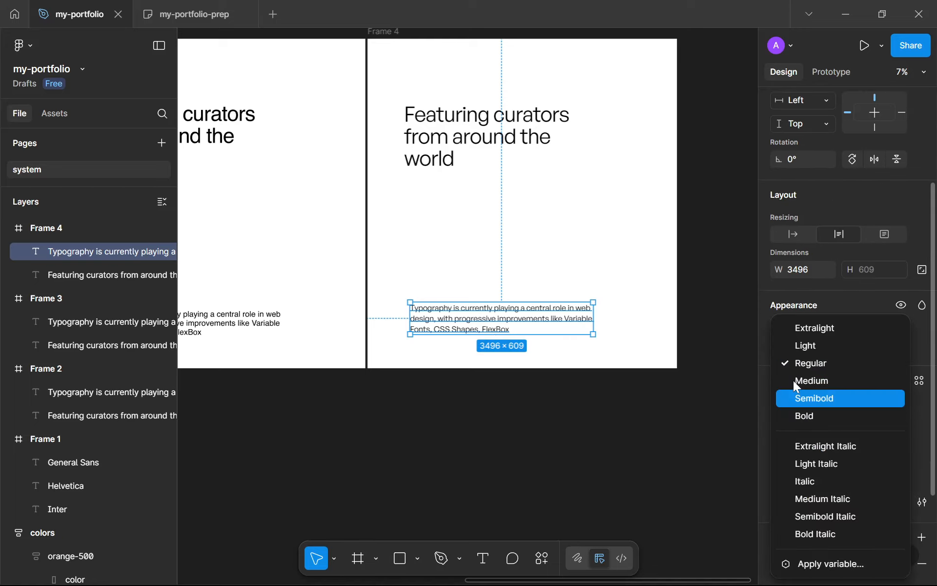
{"action": "left_click", "coordinate": [799, 364]}
{"action": "scroll", "coordinate": [546, 331], "scroll_direction": "up", "scroll_amount": 10}
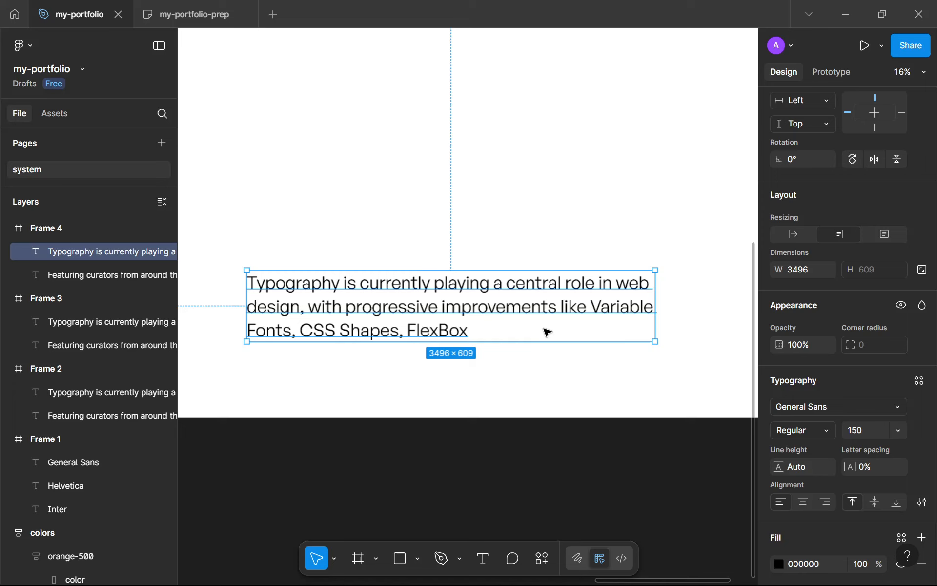
{"action": "scroll", "coordinate": [546, 332], "scroll_direction": "down", "scroll_amount": 5}
{"action": "left_click", "coordinate": [521, 379]}
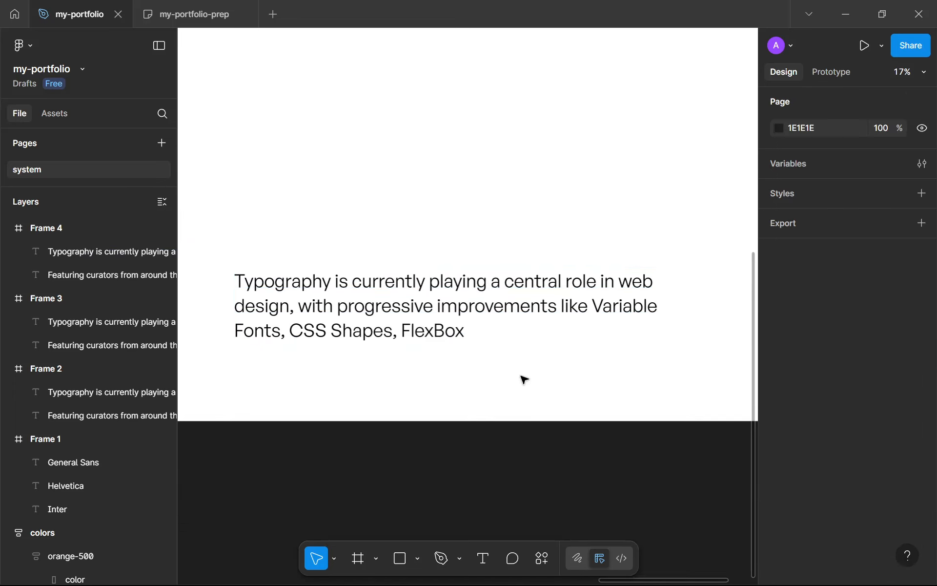
- Review the Frame 4 paragraph's typography settings and compare the headline and paragraph pairings across Frames 4, 3 and 2
{"action": "left_click", "coordinate": [490, 307]}
{"action": "scroll", "coordinate": [801, 426], "scroll_direction": "down", "scroll_amount": 5}
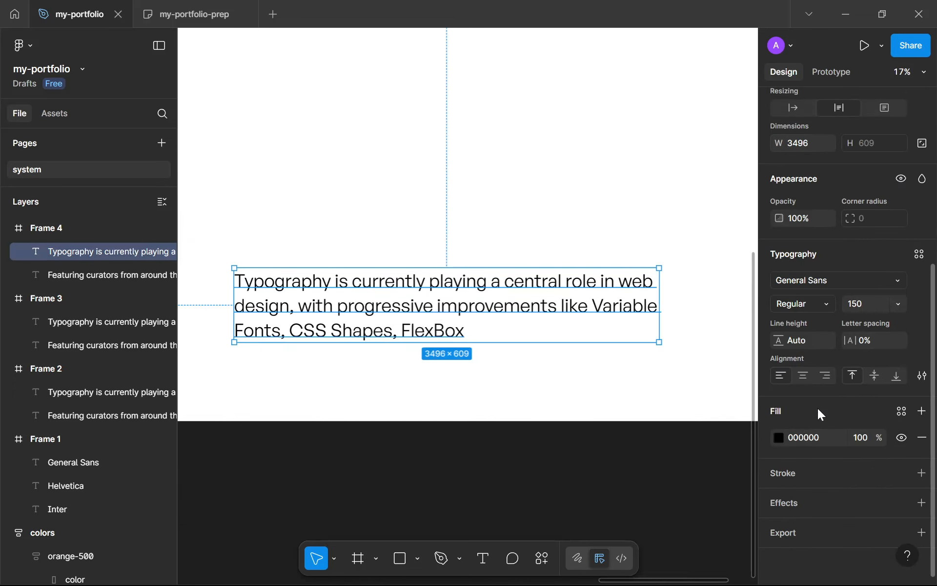
{"action": "left_click", "coordinate": [464, 404]}
{"action": "scroll", "coordinate": [464, 404], "scroll_direction": "down", "scroll_amount": 4}
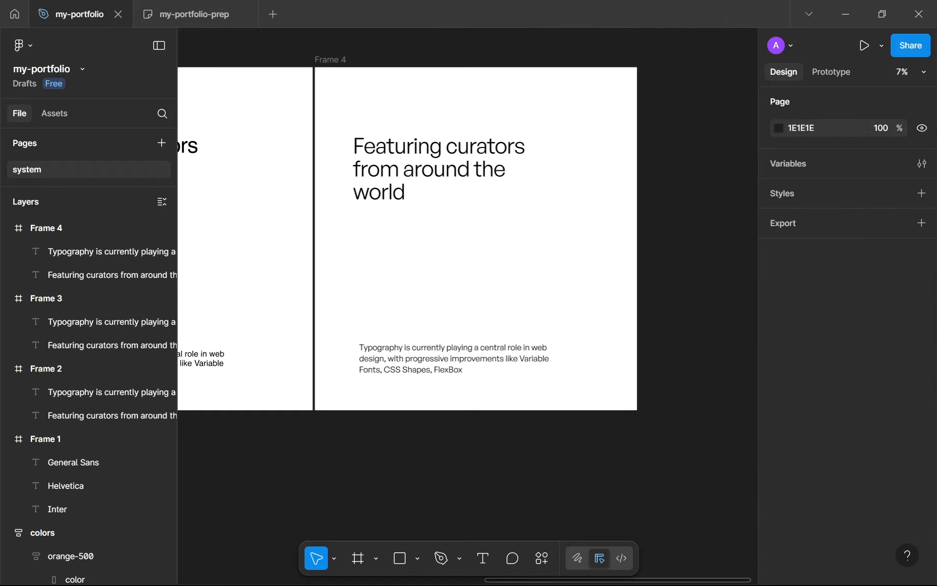
{"action": "left_click_drag", "start_coordinate": [420, 239], "coordinate": [484, 207]}
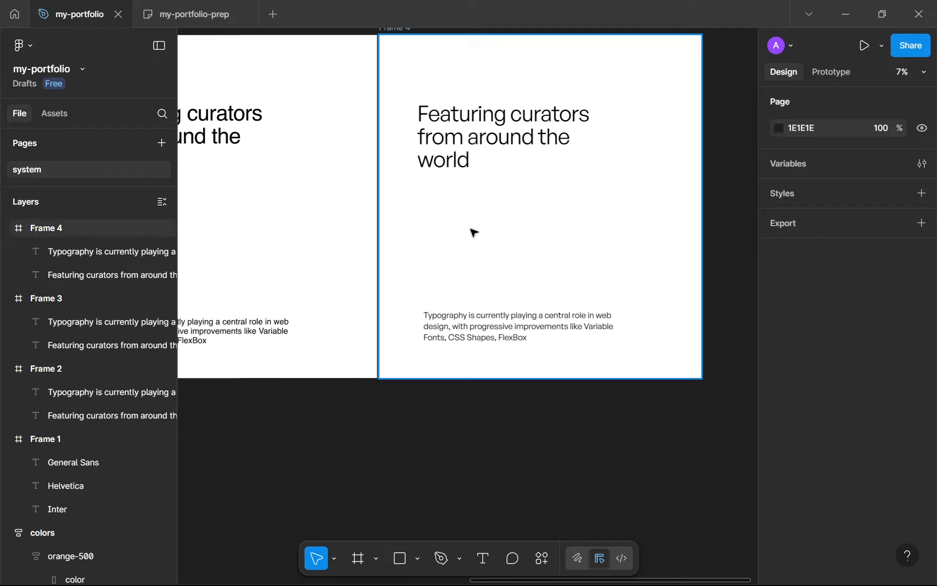
{"action": "scroll", "coordinate": [471, 228], "scroll_direction": "down", "scroll_amount": 2}
{"action": "left_click_drag", "start_coordinate": [366, 257], "coordinate": [552, 253]}
{"action": "scroll", "coordinate": [552, 252], "scroll_direction": "up", "scroll_amount": 1}
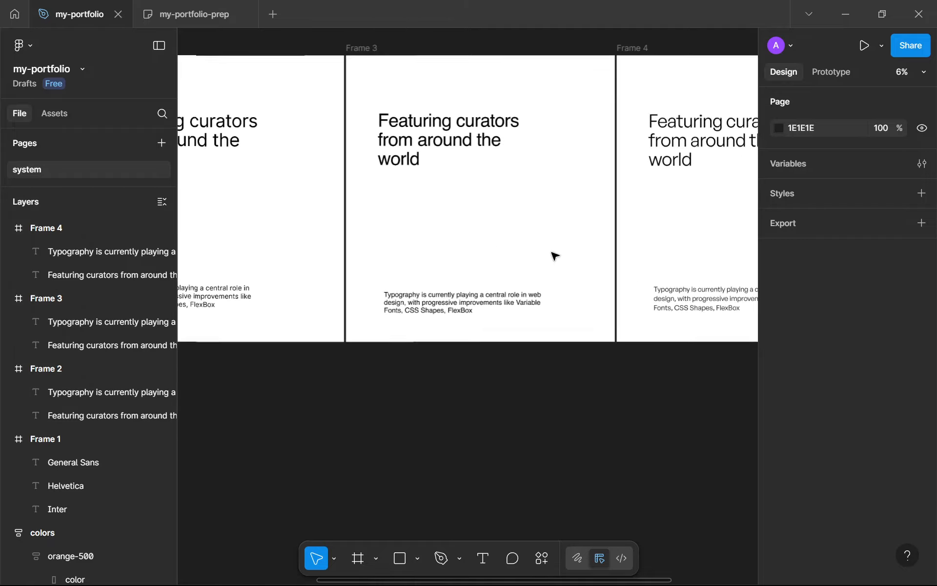
{"action": "left_click_drag", "start_coordinate": [414, 311], "coordinate": [510, 330]}
{"action": "scroll", "coordinate": [404, 374], "scroll_direction": "up", "scroll_amount": 1}
{"action": "left_click_drag", "start_coordinate": [402, 373], "coordinate": [471, 389]}
{"action": "scroll", "coordinate": [475, 391], "scroll_direction": "up", "scroll_amount": 1}
{"action": "scroll", "coordinate": [422, 358], "scroll_direction": "up", "scroll_amount": 5}
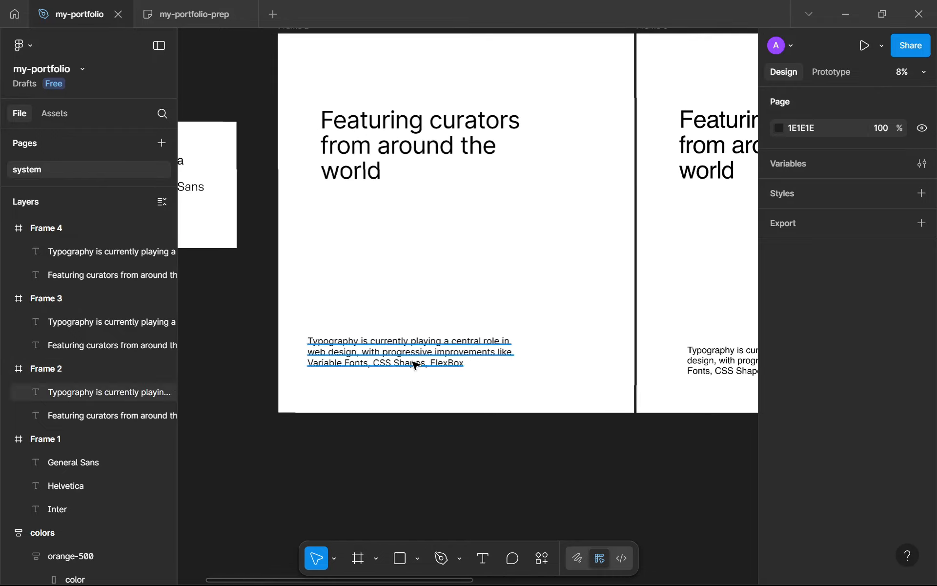
- Delete the Inter headline from Frame 2
{"action": "scroll", "coordinate": [415, 364], "scroll_direction": "down", "scroll_amount": 4}
{"action": "scroll", "coordinate": [556, 345], "scroll_direction": "down", "scroll_amount": 1}
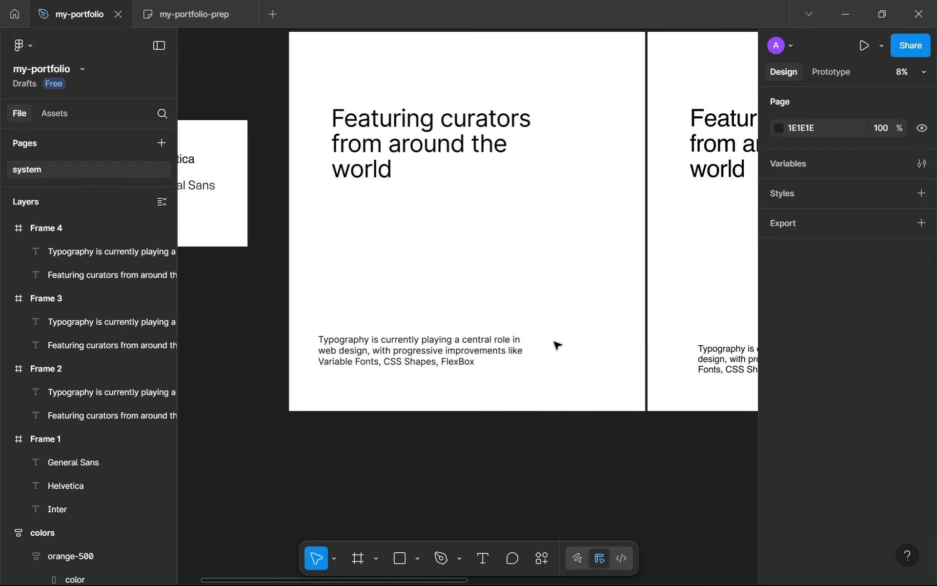
{"action": "left_click_drag", "start_coordinate": [556, 345], "coordinate": [423, 338]}
{"action": "scroll", "coordinate": [517, 345], "scroll_direction": "down", "scroll_amount": 2}
{"action": "left_click_drag", "start_coordinate": [453, 265], "coordinate": [297, 153]}
{"action": "key", "text": "Delete"}
{"action": "scroll", "coordinate": [324, 177], "scroll_direction": "down", "scroll_amount": 2}
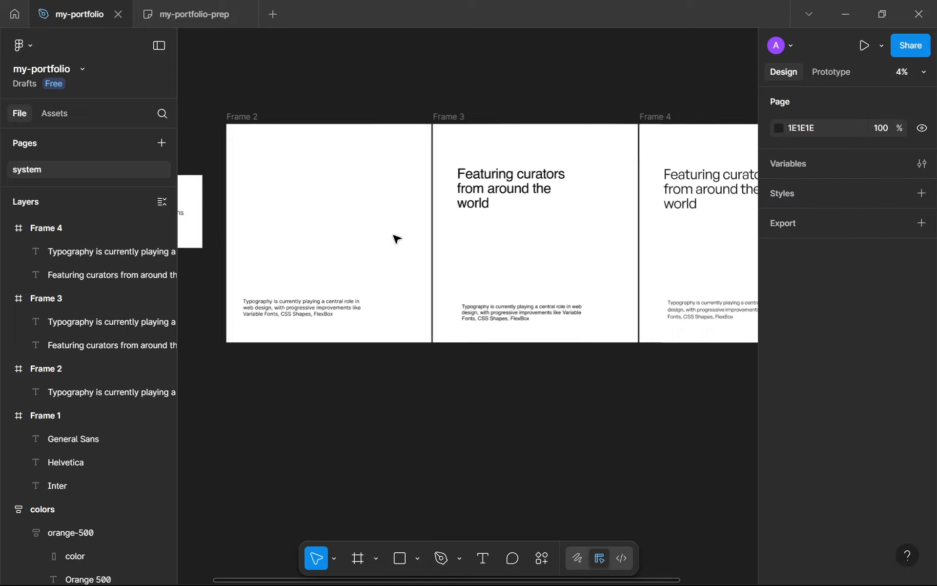
- Examine the remaining Inter paragraph in Frame 2 up close and against the neighbouring frames
{"action": "scroll", "coordinate": [335, 343], "scroll_direction": "up", "scroll_amount": 3}
{"action": "scroll", "coordinate": [395, 369], "scroll_direction": "down", "scroll_amount": 2}
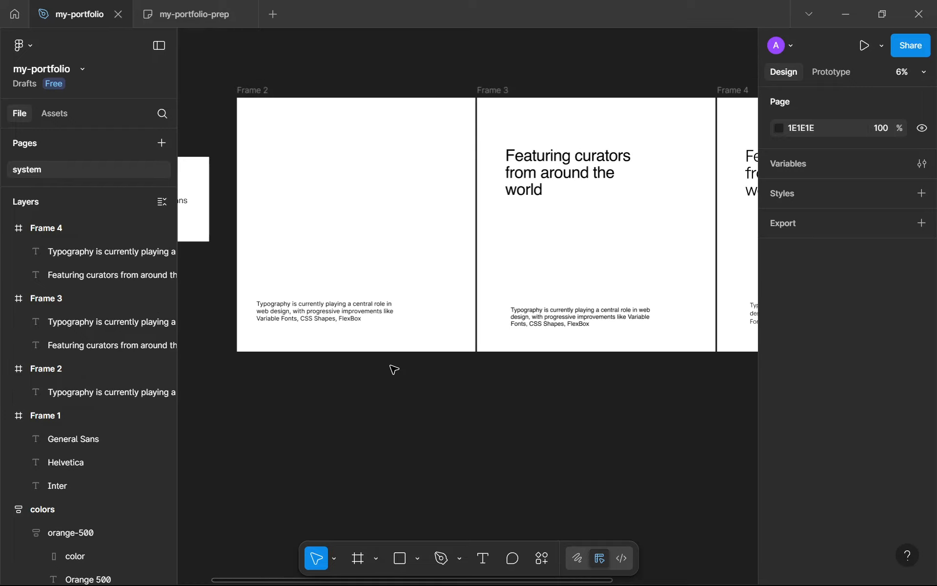
{"action": "scroll", "coordinate": [422, 397], "scroll_direction": "up", "scroll_amount": 5}
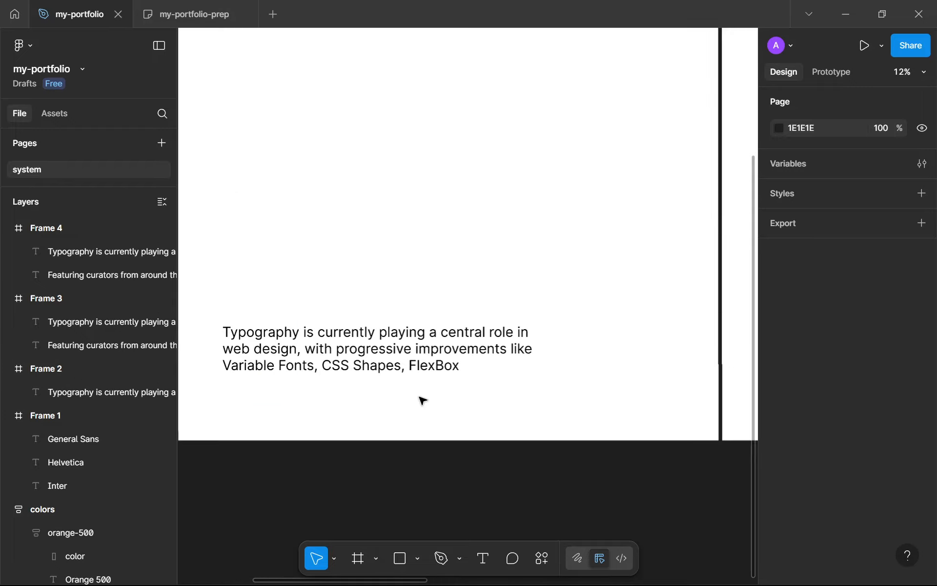
{"action": "scroll", "coordinate": [405, 404], "scroll_direction": "down", "scroll_amount": 2}
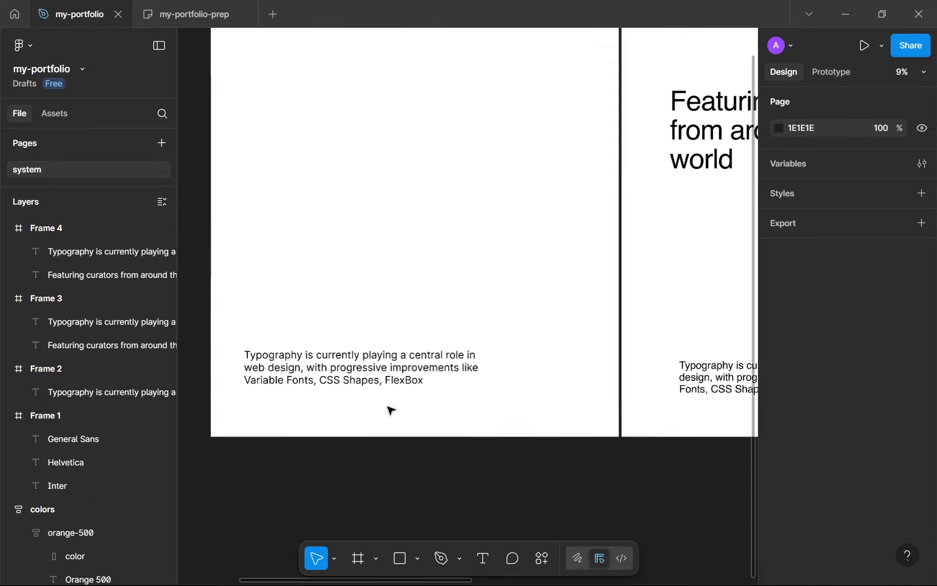
{"action": "scroll", "coordinate": [385, 402], "scroll_direction": "up", "scroll_amount": 5}
{"action": "scroll", "coordinate": [437, 383], "scroll_direction": "down", "scroll_amount": 8}
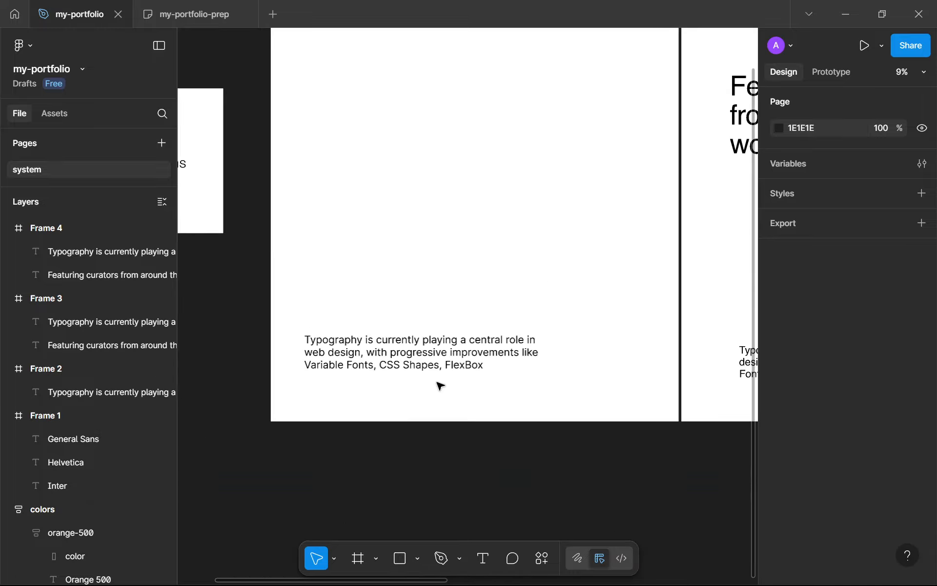
{"action": "scroll", "coordinate": [676, 376], "scroll_direction": "up", "scroll_amount": 8}
{"action": "scroll", "coordinate": [676, 376], "scroll_direction": "down", "scroll_amount": 8}
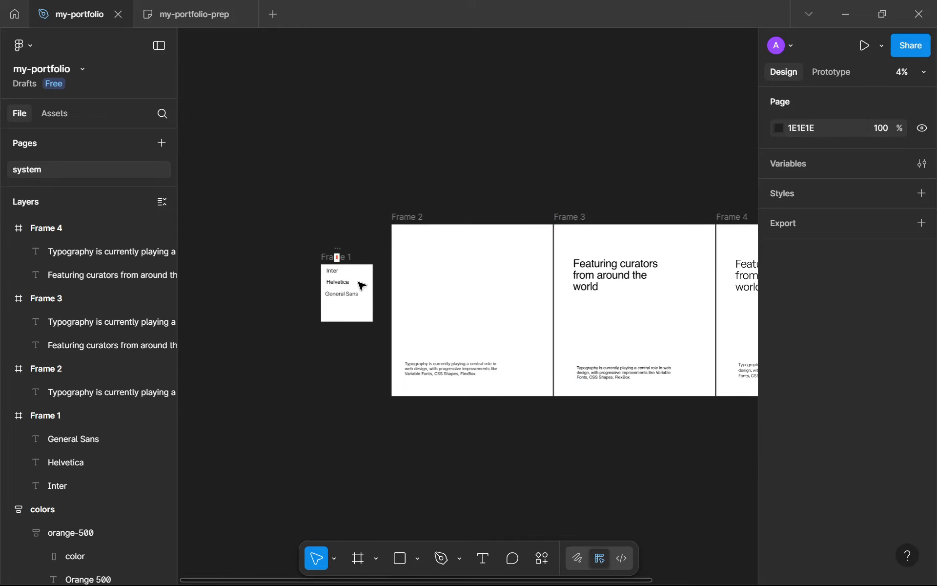
- Delete Frame 2 and the Frame 1 font list
{"action": "left_click", "coordinate": [397, 217]}
{"action": "left_click", "coordinate": [397, 217]}
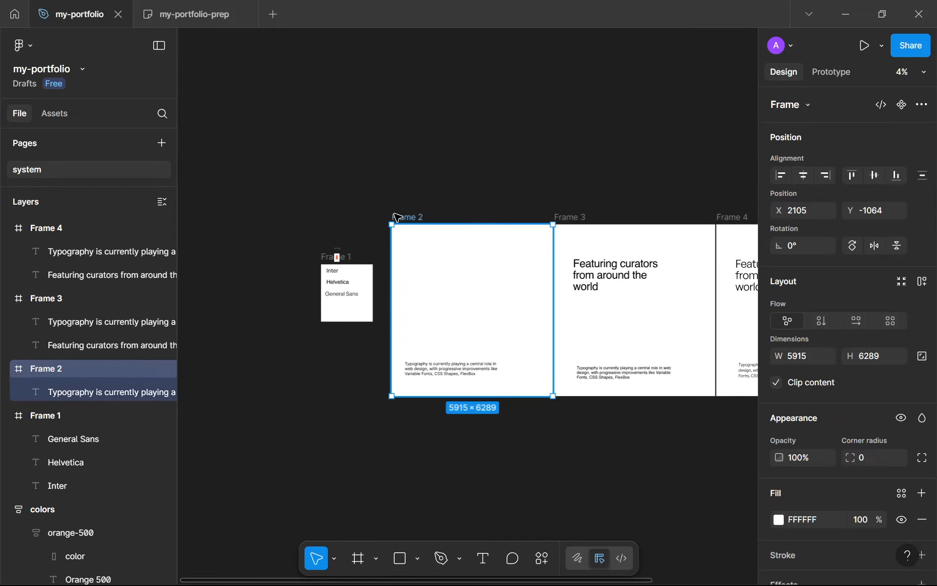
{"action": "key", "text": "Delete"}
{"action": "scroll", "coordinate": [456, 268], "scroll_direction": "right", "scroll_amount": 3}
{"action": "scroll", "coordinate": [456, 254], "scroll_direction": "up", "scroll_amount": 3}
{"action": "scroll", "coordinate": [455, 263], "scroll_direction": "down", "scroll_amount": 4}
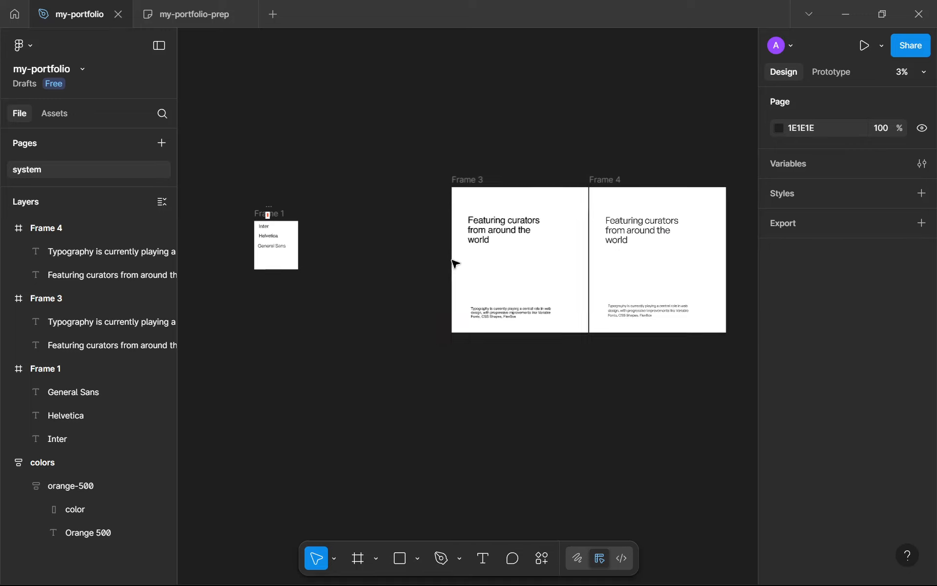
{"action": "left_click", "coordinate": [256, 215]}
{"action": "key", "text": "Delete"}
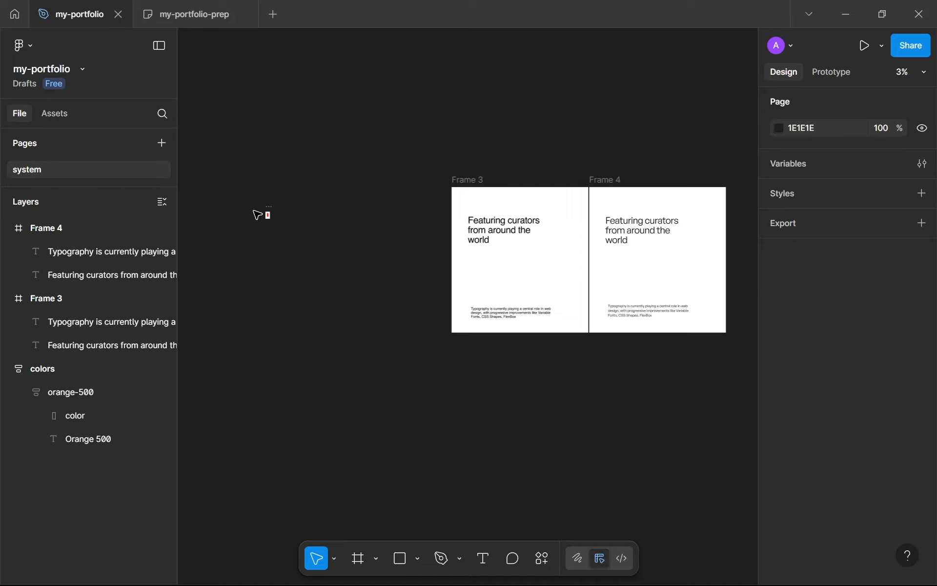
- Compare the Helvetica pairing in Frame 3 with the General Sans pairing in Frame 4 up close
{"action": "left_click_drag", "start_coordinate": [385, 300], "coordinate": [372, 307]}
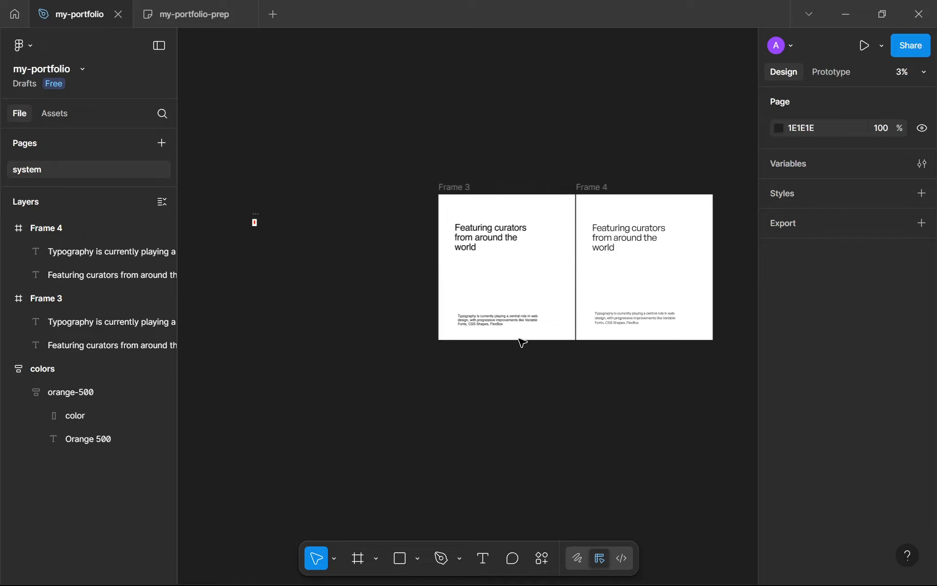
{"action": "left_click_drag", "start_coordinate": [540, 355], "coordinate": [481, 390]}
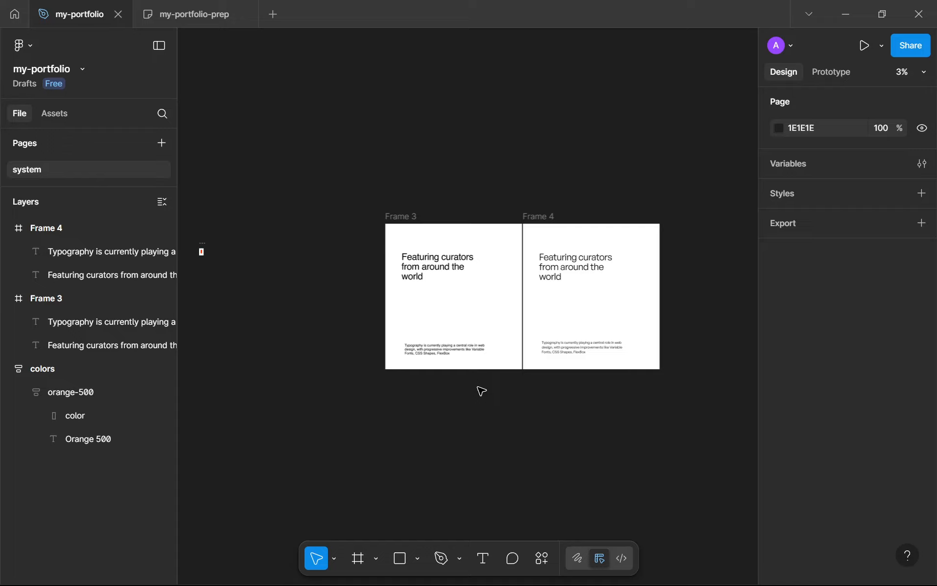
{"action": "scroll", "coordinate": [479, 389], "scroll_direction": "up", "scroll_amount": 5}
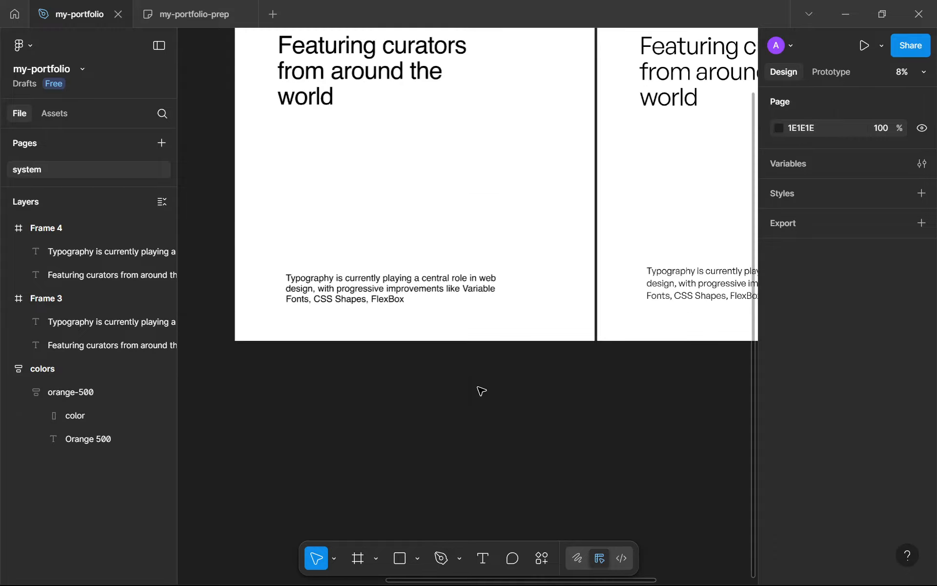
{"action": "scroll", "coordinate": [444, 367], "scroll_direction": "up", "scroll_amount": 1}
{"action": "scroll", "coordinate": [485, 397], "scroll_direction": "up", "scroll_amount": 1}
{"action": "left_click_drag", "start_coordinate": [444, 366], "coordinate": [456, 422]}
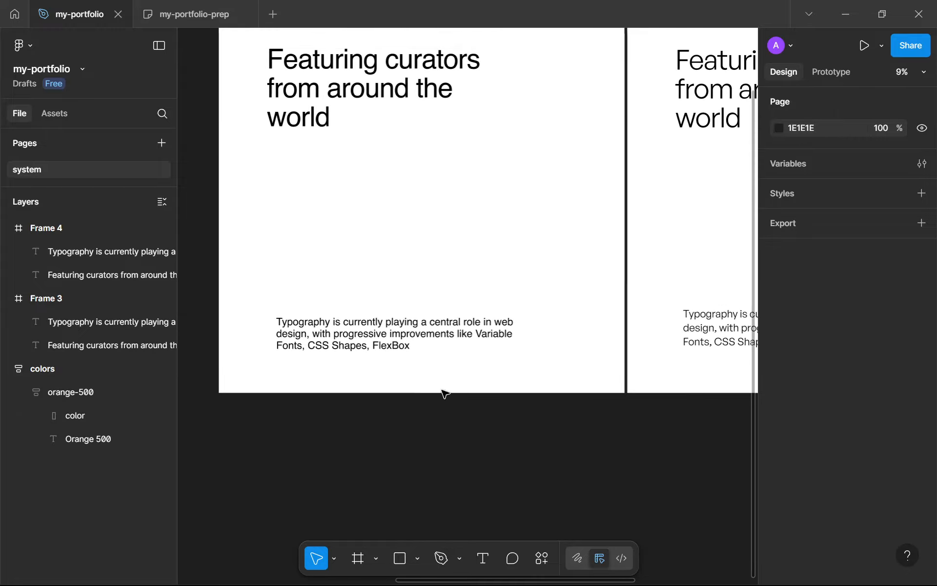
{"action": "left_click_drag", "start_coordinate": [434, 355], "coordinate": [468, 402]}
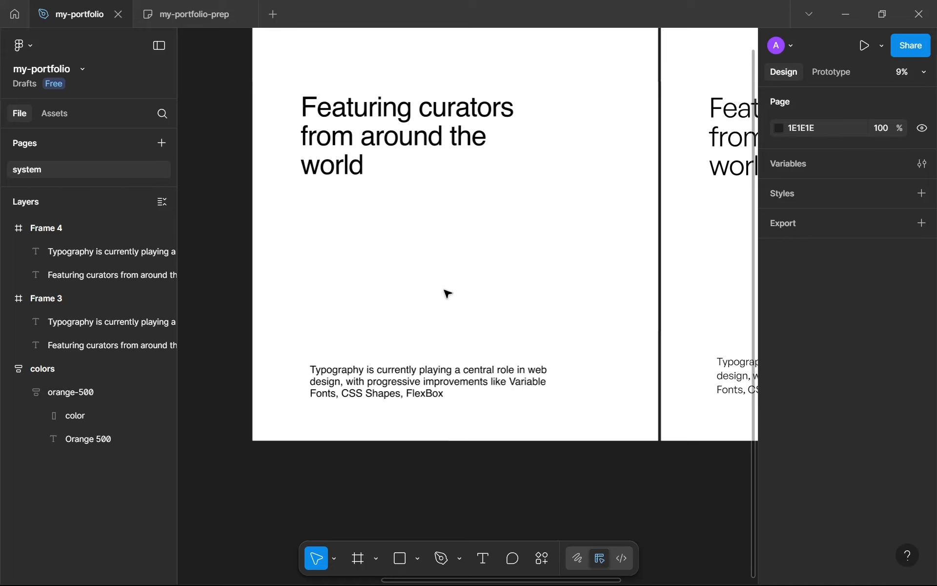
{"action": "left_click_drag", "start_coordinate": [449, 326], "coordinate": [379, 357]}
{"action": "left_click_drag", "start_coordinate": [373, 405], "coordinate": [320, 401]}
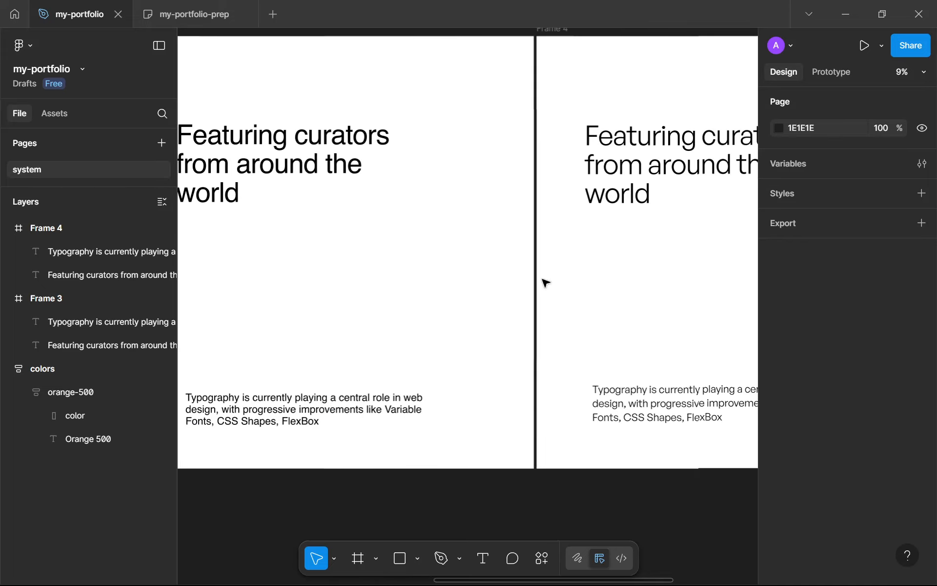
- Check the text settings of the Helvetica paragraph in Frame 3
{"action": "left_click", "coordinate": [604, 194]}
{"action": "left_click", "coordinate": [290, 413]}
{"action": "scroll", "coordinate": [511, 375], "scroll_direction": "up", "scroll_amount": 1}
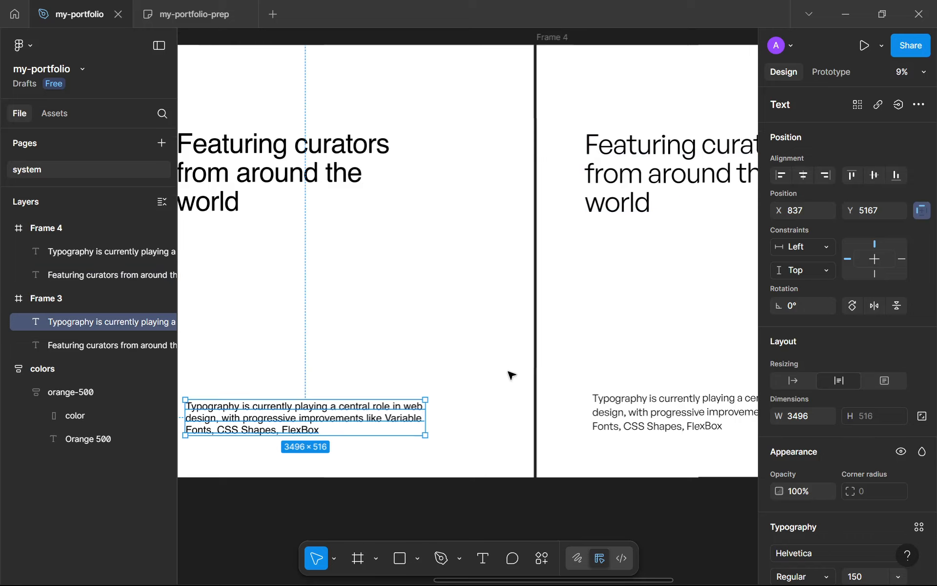
{"action": "mouse_move", "coordinate": [511, 374]}
{"action": "left_mouse_down"}
{"action": "mouse_move", "coordinate": [368, 427]}
{"action": "mouse_move", "coordinate": [495, 376]}
{"action": "left_mouse_up"}
{"action": "left_click", "coordinate": [431, 351]}
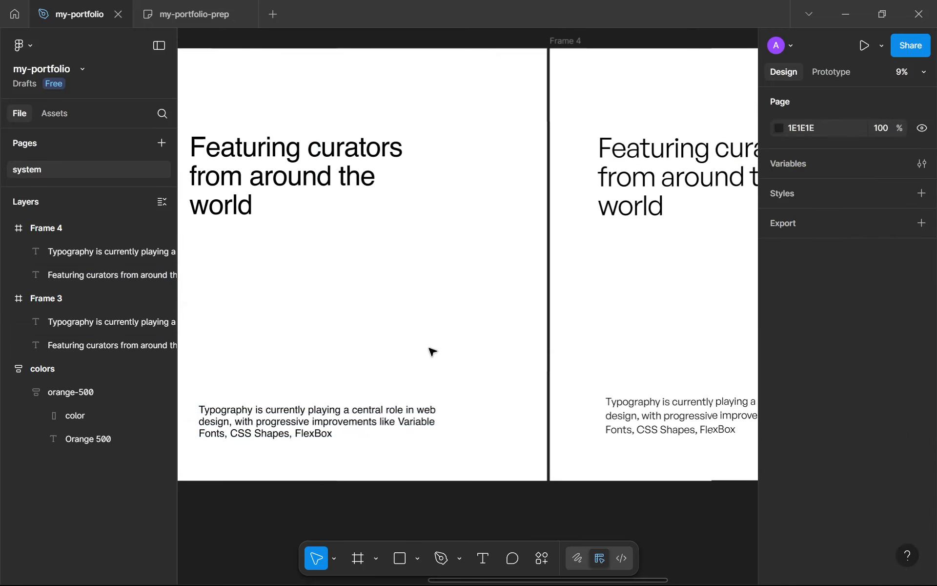
- Set the font weight of the General Sans headline in Frame 4 to Medium
{"action": "left_click_drag", "start_coordinate": [596, 303], "coordinate": [515, 265]}
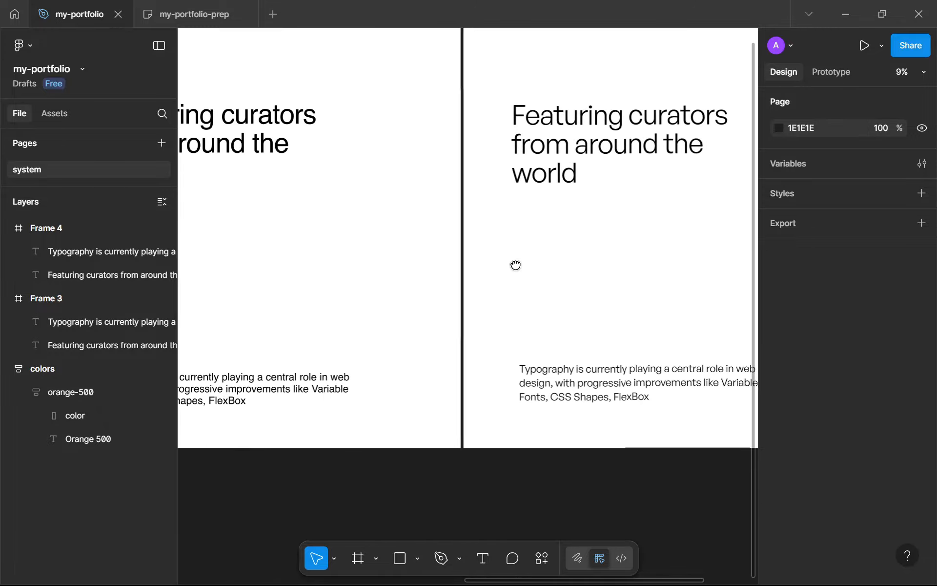
{"action": "left_click", "coordinate": [561, 117]}
{"action": "scroll", "coordinate": [859, 513], "scroll_direction": "down", "scroll_amount": 3}
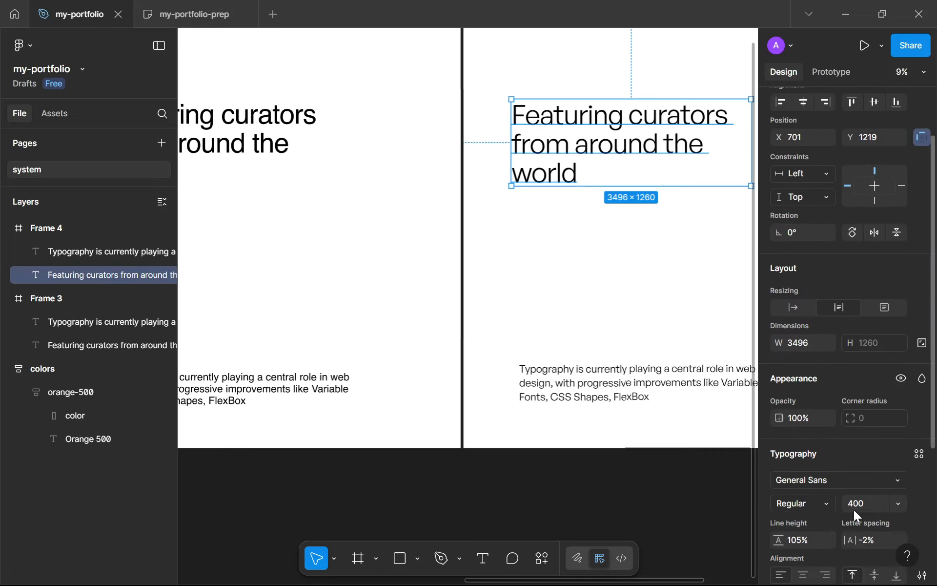
{"action": "left_click", "coordinate": [827, 504]}
{"action": "left_click", "coordinate": [815, 379]}
{"action": "left_click", "coordinate": [541, 336]}
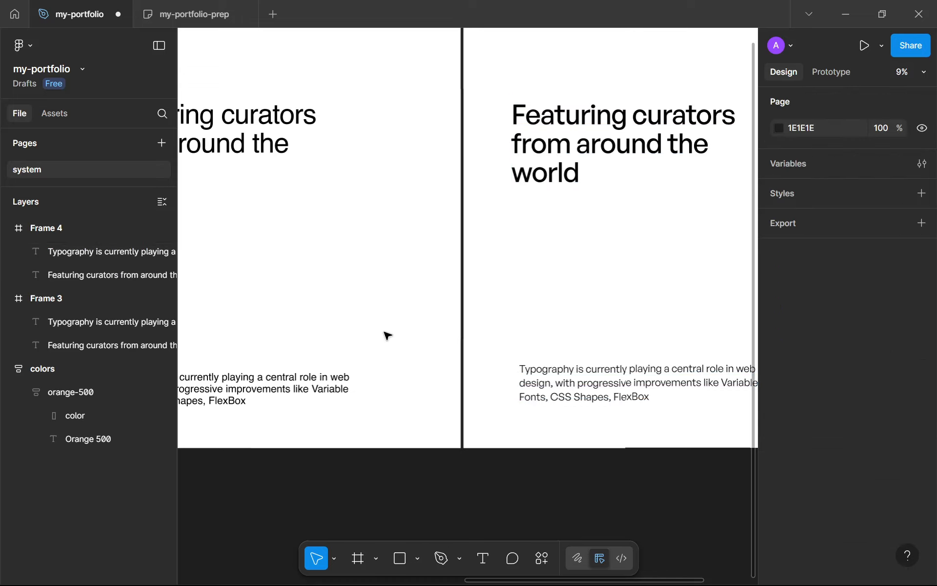
- Preview the Bold font weight on the Helvetica headline in Frame 3, but keep it Regular
{"action": "scroll", "coordinate": [360, 387], "scroll_direction": "up", "scroll_amount": 1}
{"action": "scroll", "coordinate": [395, 372], "scroll_direction": "down", "scroll_amount": 3}
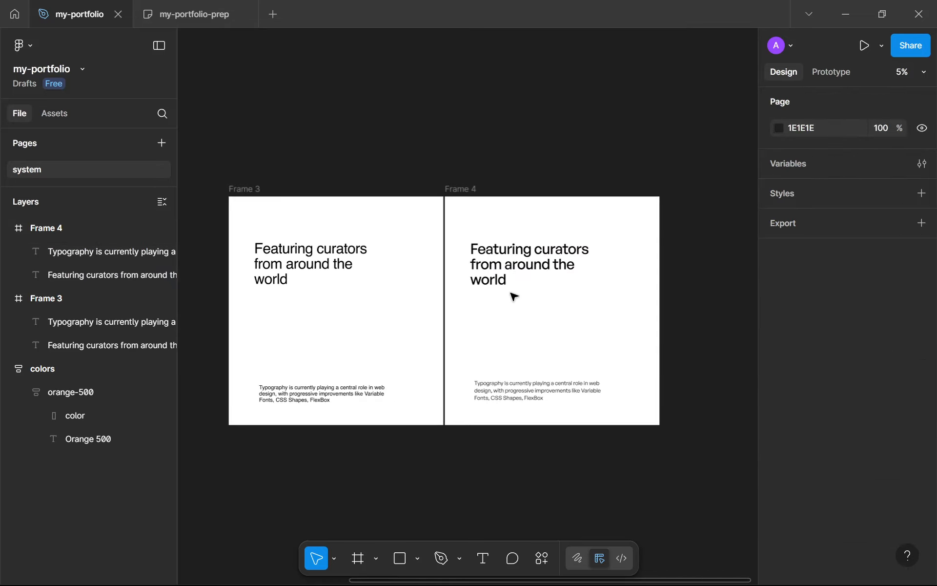
{"action": "left_click", "coordinate": [518, 283]}
{"action": "left_click", "coordinate": [330, 262]}
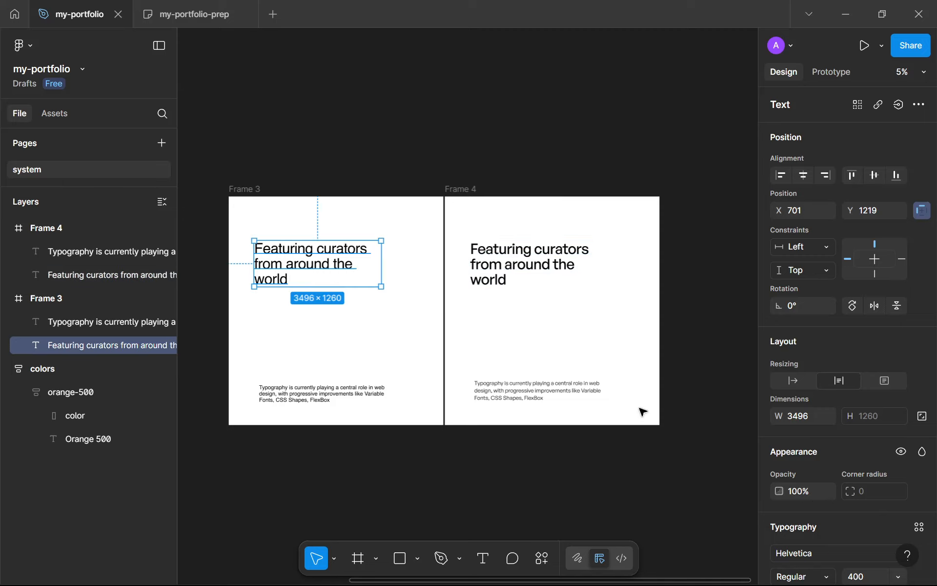
{"action": "scroll", "coordinate": [771, 531], "scroll_direction": "down", "scroll_amount": 3}
{"action": "left_click", "coordinate": [786, 434]}
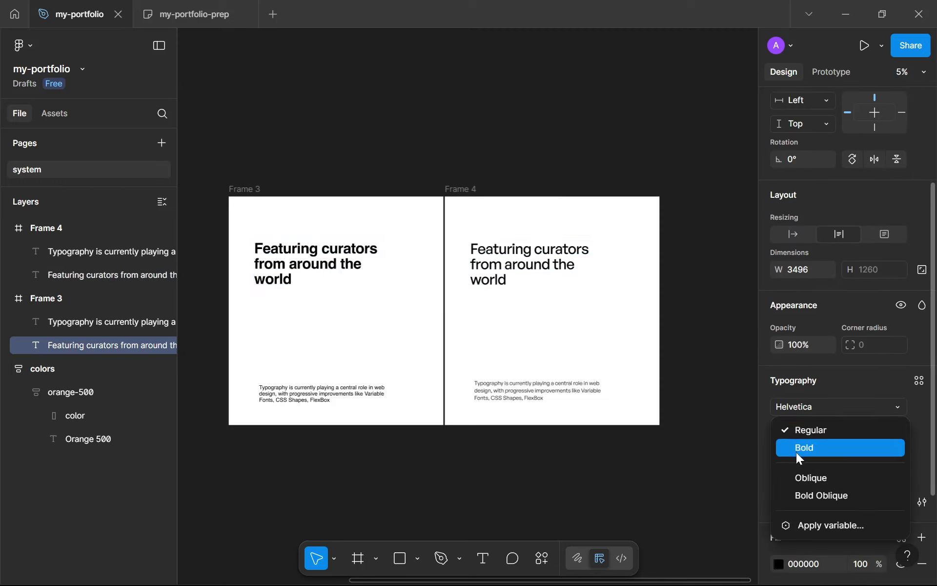
{"action": "left_click", "coordinate": [793, 435]}
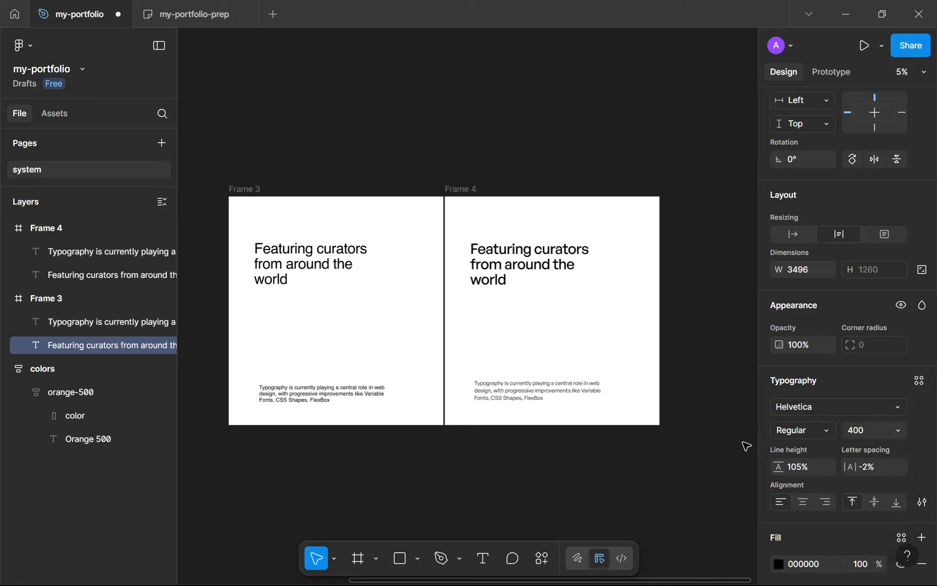
{"action": "left_click", "coordinate": [456, 478]}
- Compare the headlines and paragraphs of Frames 3 and 4 side by side and at close range
{"action": "scroll", "coordinate": [456, 478], "scroll_direction": "down", "scroll_amount": 1}
{"action": "left_click_drag", "start_coordinate": [456, 478], "coordinate": [510, 458]}
{"action": "scroll", "coordinate": [575, 454], "scroll_direction": "up", "scroll_amount": 1}
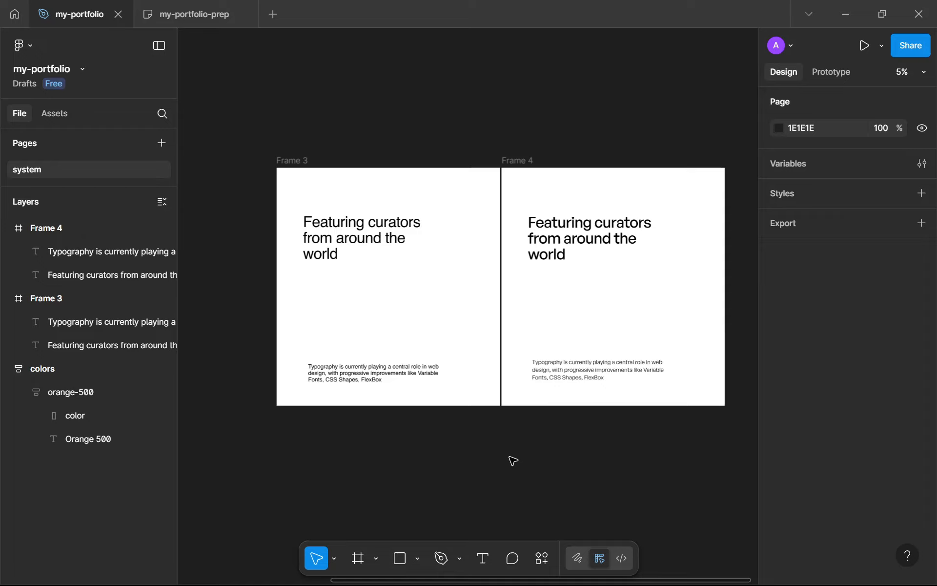
{"action": "left_click_drag", "start_coordinate": [508, 404], "coordinate": [513, 432]}
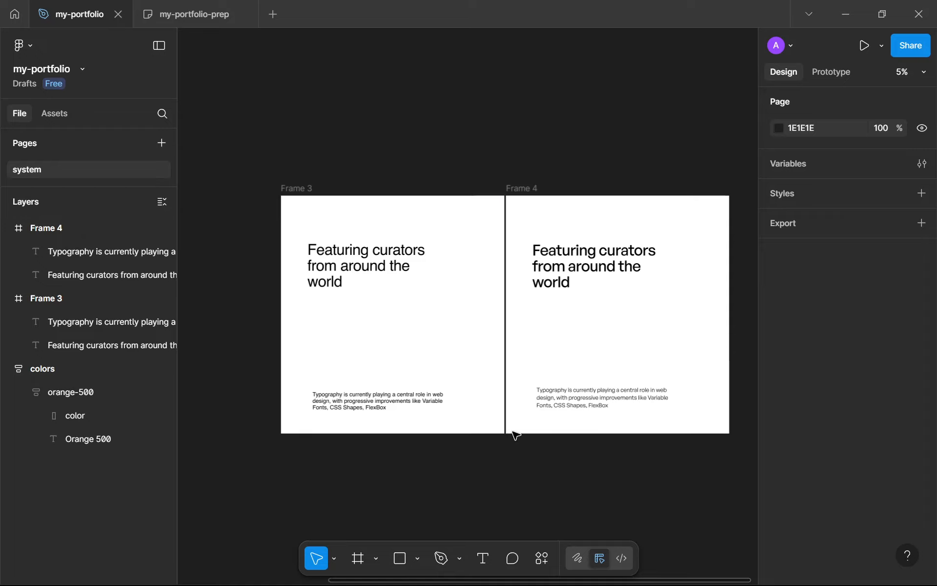
{"action": "scroll", "coordinate": [512, 431], "scroll_direction": "down", "scroll_amount": 5}
{"action": "scroll", "coordinate": [512, 432], "scroll_direction": "up", "scroll_amount": 4}
{"action": "scroll", "coordinate": [517, 435], "scroll_direction": "up", "scroll_amount": 2}
{"action": "scroll", "coordinate": [562, 429], "scroll_direction": "up", "scroll_amount": 4}
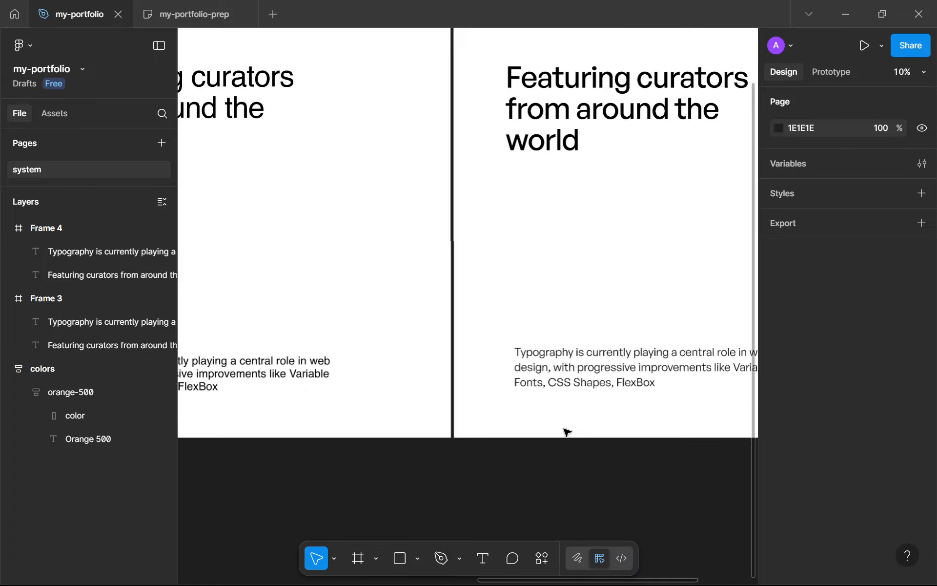
{"action": "scroll", "coordinate": [423, 442], "scroll_direction": "up", "scroll_amount": 4}
{"action": "left_click_drag", "start_coordinate": [563, 429], "coordinate": [416, 445]}
{"action": "scroll", "coordinate": [418, 441], "scroll_direction": "down", "scroll_amount": 2}
{"action": "scroll", "coordinate": [312, 437], "scroll_direction": "up", "scroll_amount": 3}
{"action": "scroll", "coordinate": [313, 440], "scroll_direction": "down", "scroll_amount": 5}
{"action": "scroll", "coordinate": [313, 439], "scroll_direction": "down", "scroll_amount": 1}
{"action": "scroll", "coordinate": [389, 446], "scroll_direction": "down", "scroll_amount": 4}
{"action": "scroll", "coordinate": [390, 447], "scroll_direction": "up", "scroll_amount": 3}
{"action": "scroll", "coordinate": [429, 436], "scroll_direction": "up", "scroll_amount": 1}
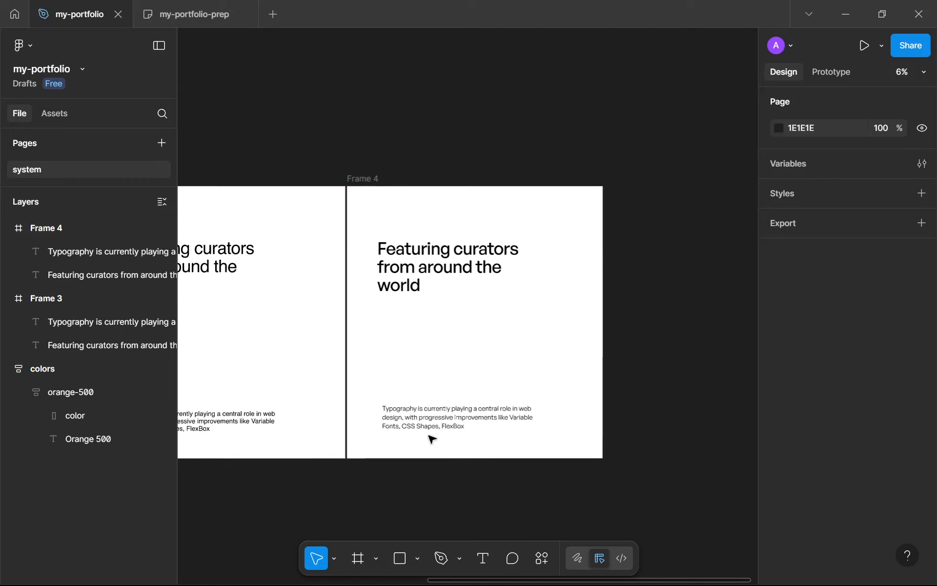
- Delete the General Sans paragraph from Frame 4 and the Helvetica headline from Frame 3
{"action": "left_click", "coordinate": [503, 412]}
{"action": "left_click_drag", "start_coordinate": [483, 415], "coordinate": [606, 361]}
{"action": "key", "text": "Delete"}
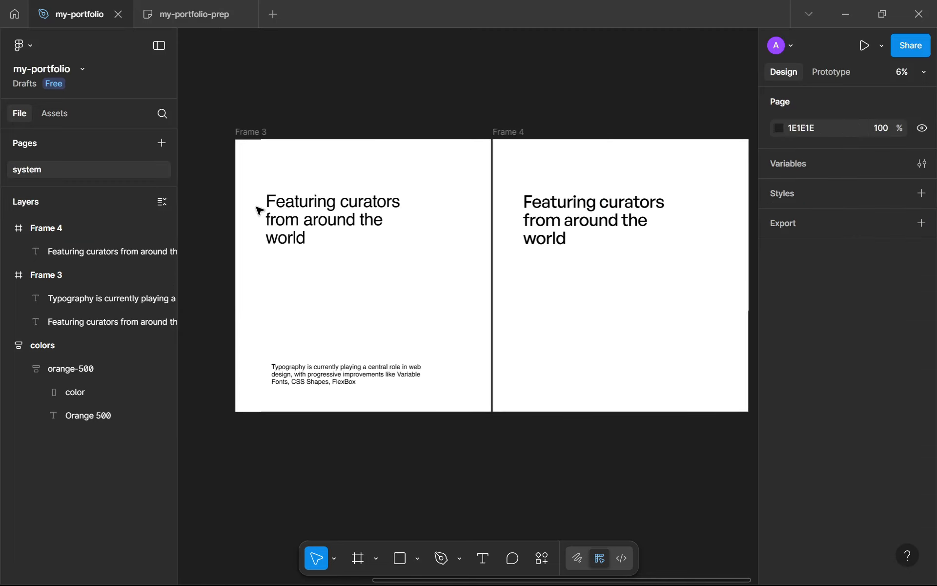
{"action": "left_click", "coordinate": [284, 244]}
{"action": "key", "text": "Delete"}
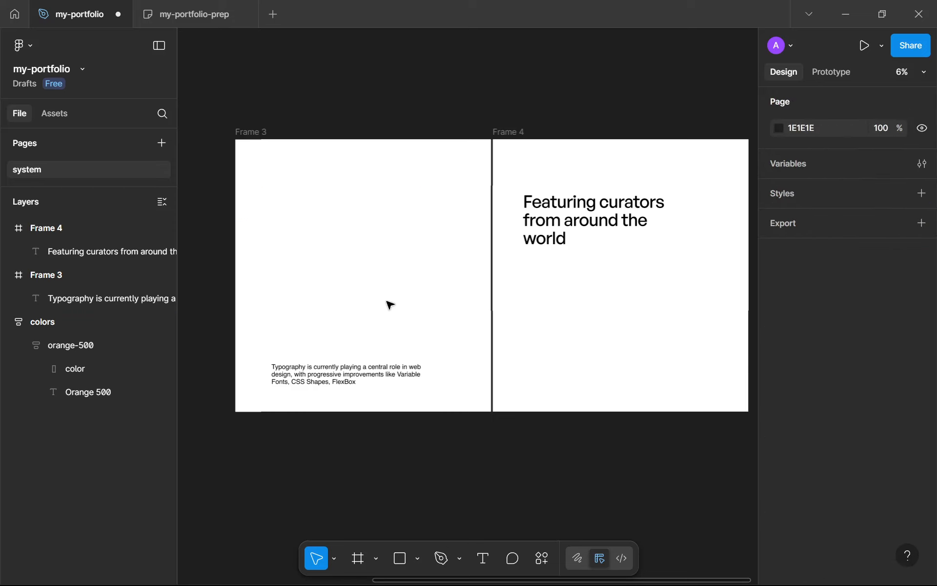
- Move the Helvetica paragraph from Frame 3 into the lower part of Frame 4 and delete the emptied Frame 3
{"action": "left_click_drag", "start_coordinate": [386, 302], "coordinate": [397, 300]}
{"action": "left_click_drag", "start_coordinate": [335, 367], "coordinate": [592, 385]}
{"action": "left_click", "coordinate": [244, 132]}
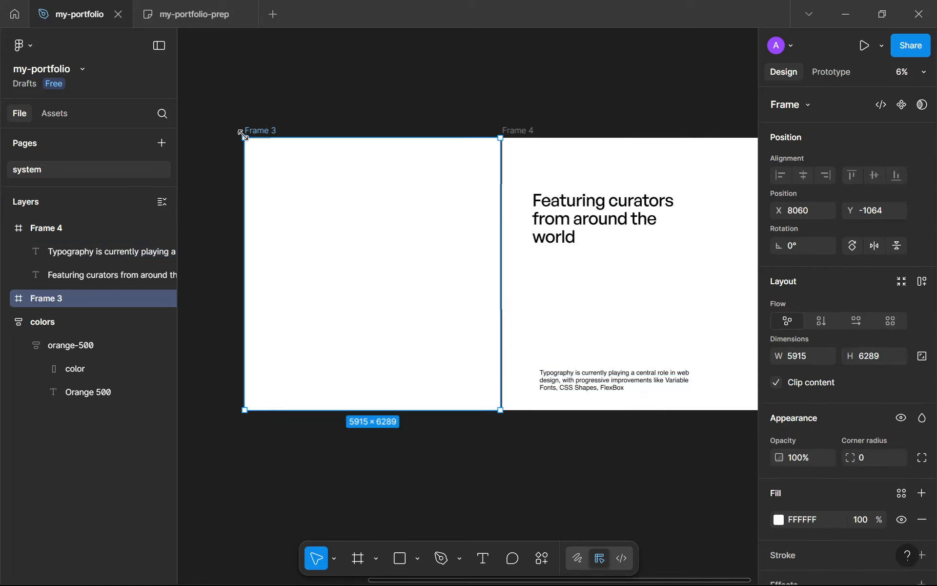
{"action": "key", "text": "Delete"}
{"action": "scroll", "coordinate": [518, 195], "scroll_direction": "right", "scroll_amount": 3}
{"action": "scroll", "coordinate": [502, 239], "scroll_direction": "up", "scroll_amount": 3}
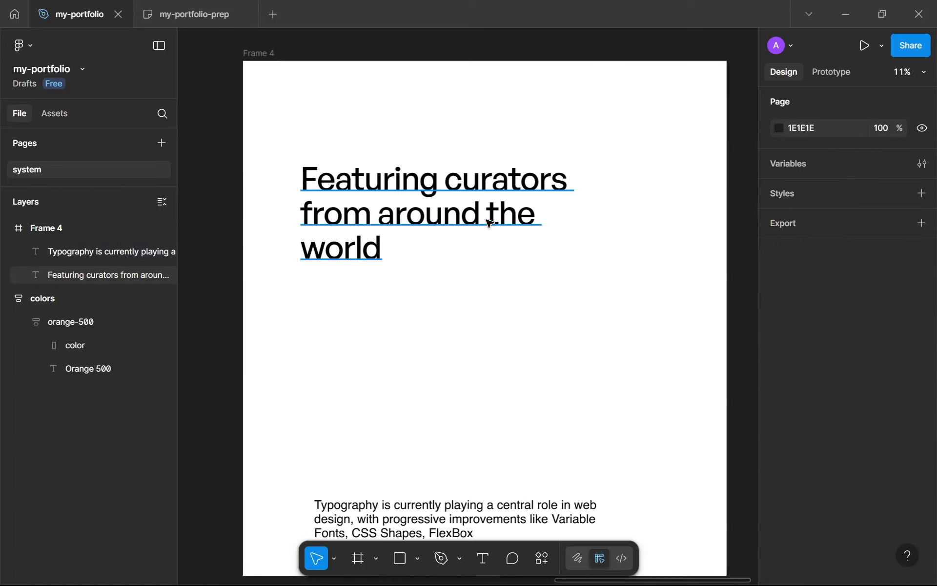
- Set the letter spacing of the General Sans headline in Frame 4 to 0%
{"action": "left_click", "coordinate": [489, 223]}
{"action": "scroll", "coordinate": [780, 340], "scroll_direction": "down", "scroll_amount": 5}
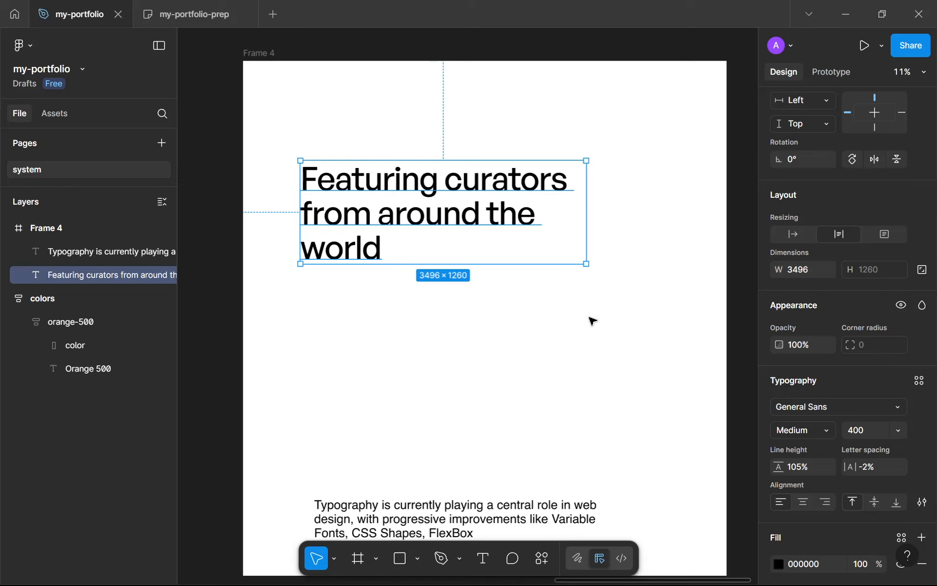
{"action": "type", "text": "0"}
{"action": "key", "text": "Return"}
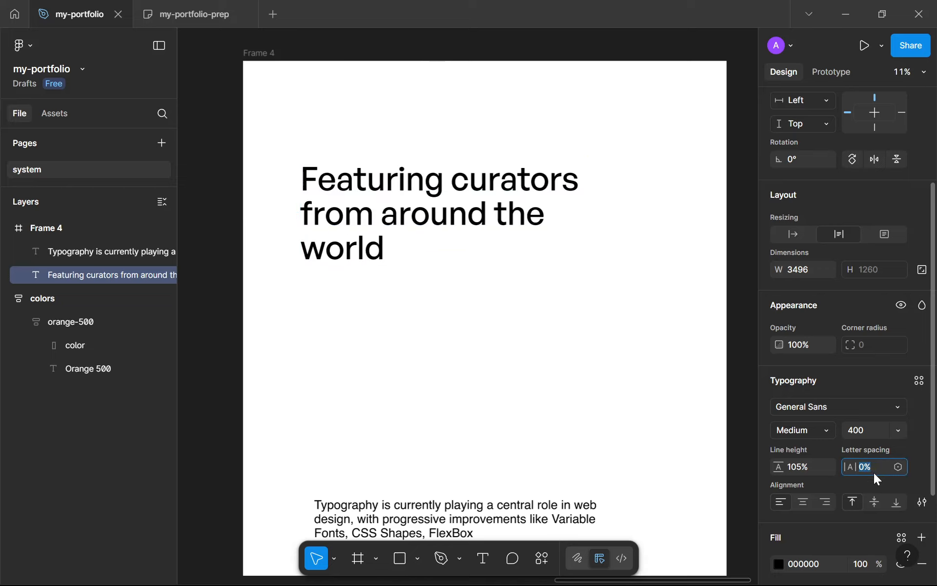
- Undo the headline's last letter-spacing change and move the headline up in Frame 4 to about X 800, Y 772
{"action": "key", "text": "ctrl+z"}
{"action": "left_click_drag", "start_coordinate": [428, 225], "coordinate": [438, 194]}
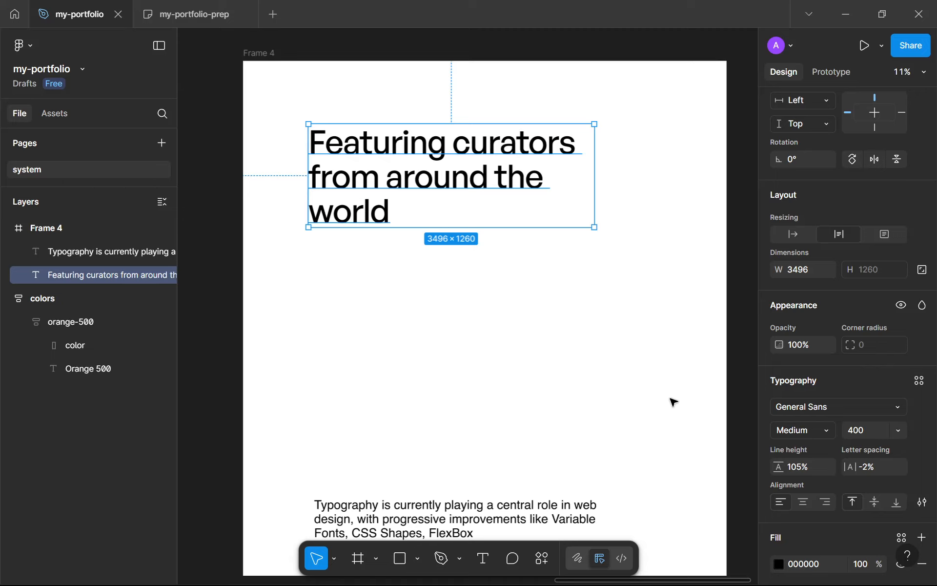
- Try Instrument Sans as the headline font in Frame 4 and view it together with the Helvetica paragraph
{"action": "left_click", "coordinate": [805, 414]}
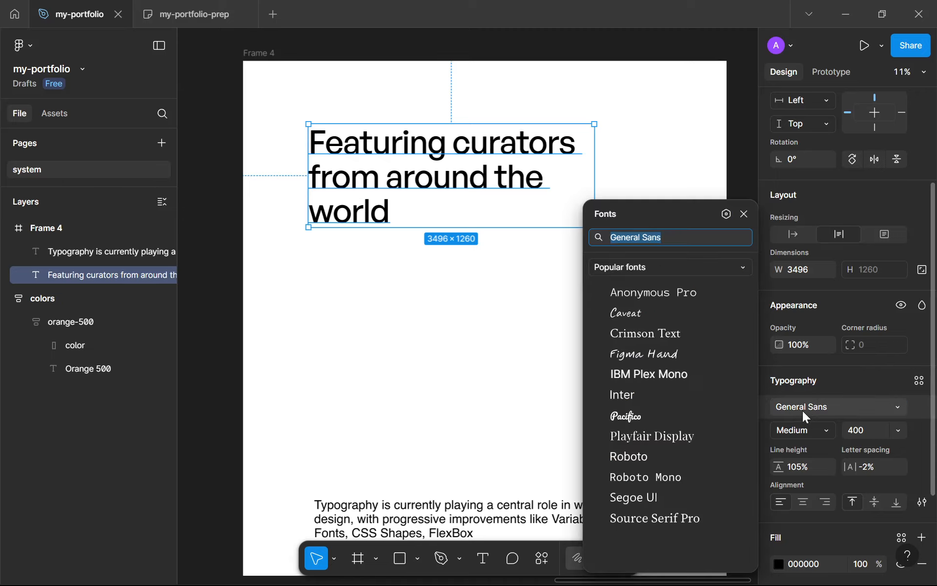
{"action": "type", "text": "in"}
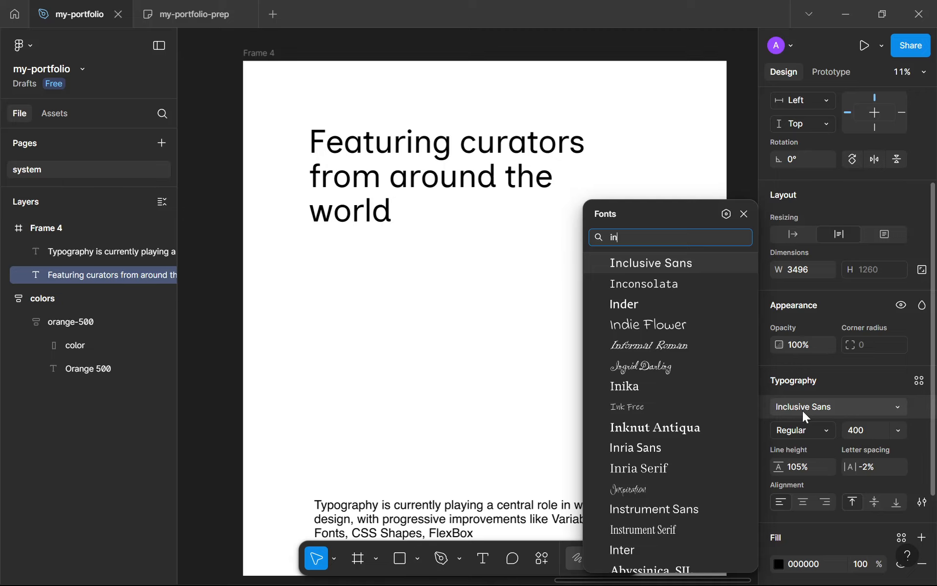
{"action": "type", "text": "s"}
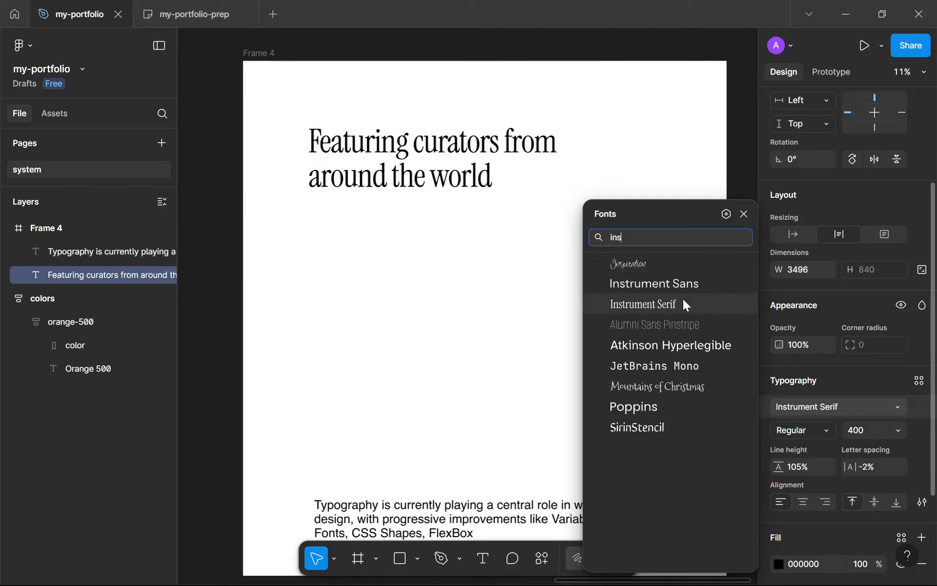
{"action": "left_click", "coordinate": [678, 289]}
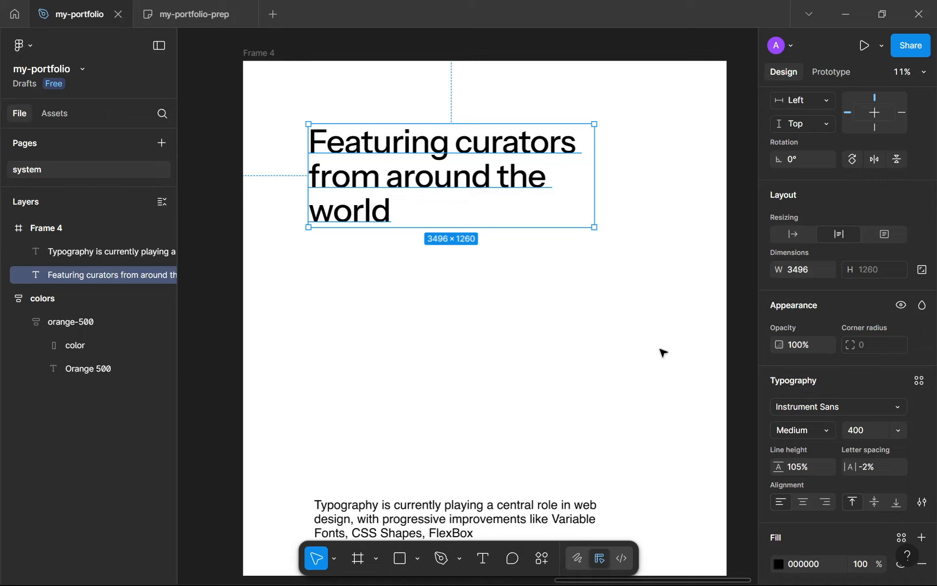
{"action": "scroll", "coordinate": [464, 253], "scroll_direction": "down", "scroll_amount": 3}
{"action": "left_click", "coordinate": [456, 276]}
{"action": "scroll", "coordinate": [456, 277], "scroll_direction": "up", "scroll_amount": 2}
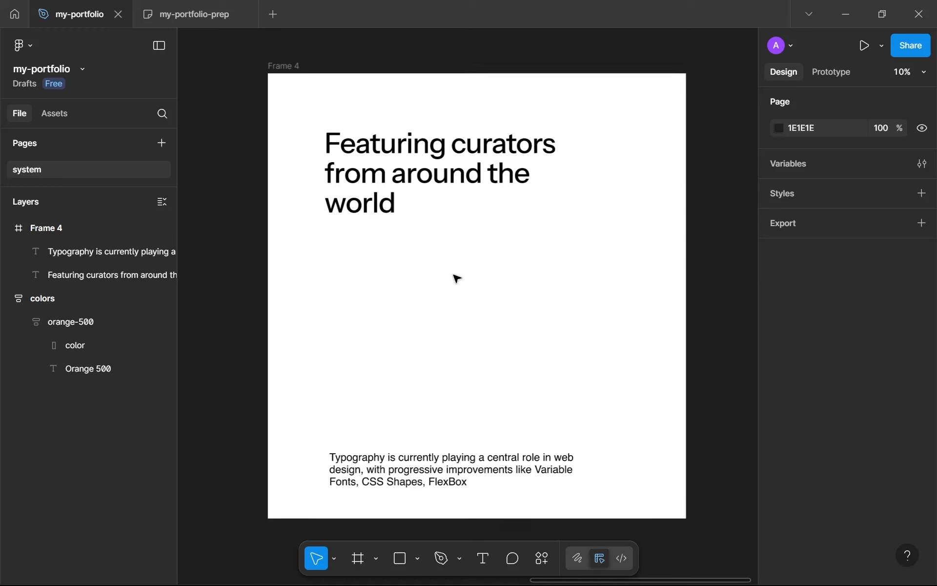
{"action": "left_click", "coordinate": [436, 174]}
{"action": "scroll", "coordinate": [848, 441], "scroll_direction": "down", "scroll_amount": 3}
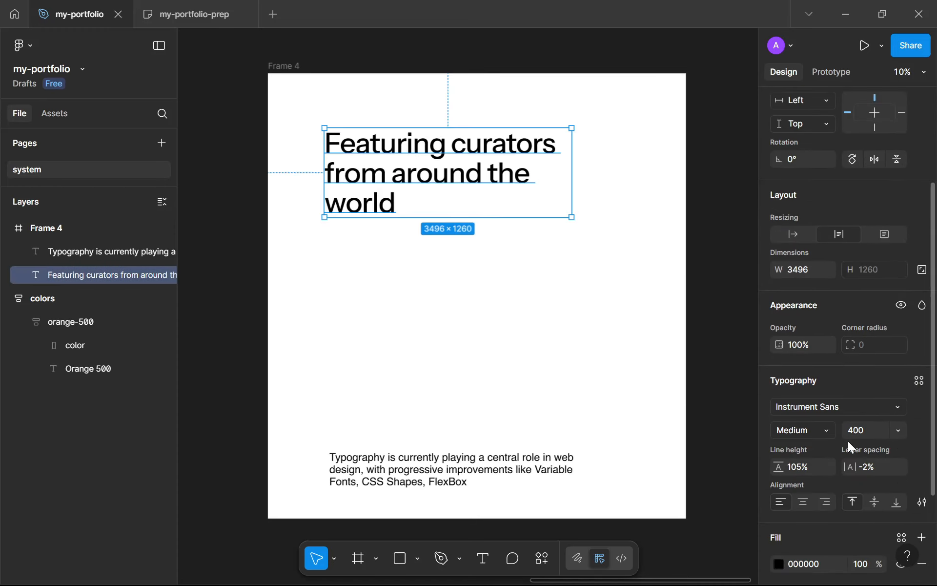
- Preview the Regular weight on the Instrument Sans headline and undo the font change back to General Sans
{"action": "left_click", "coordinate": [825, 432]}
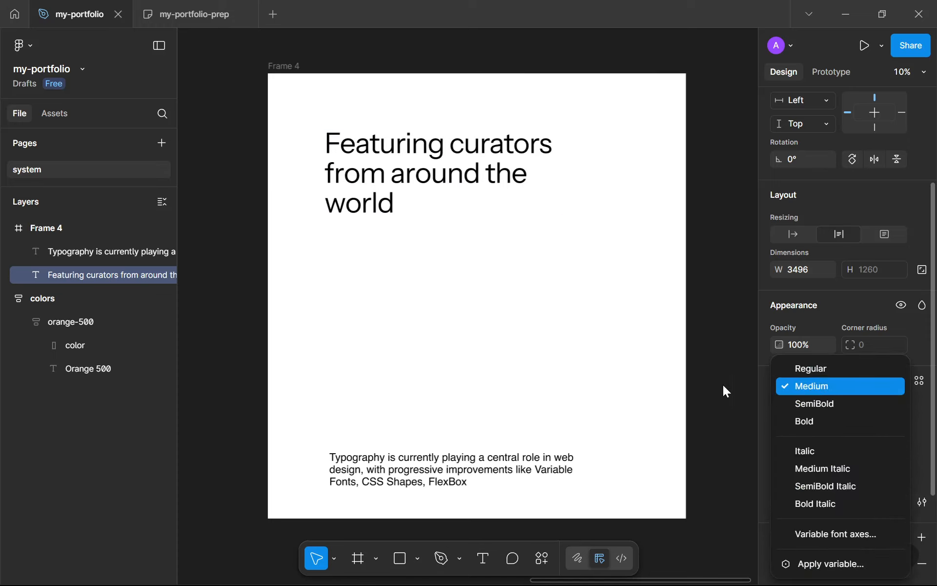
{"action": "left_click", "coordinate": [666, 378]}
{"action": "left_click", "coordinate": [665, 378]}
{"action": "key", "text": "ctrl+z"}
{"action": "key", "text": "ctrl+z"}
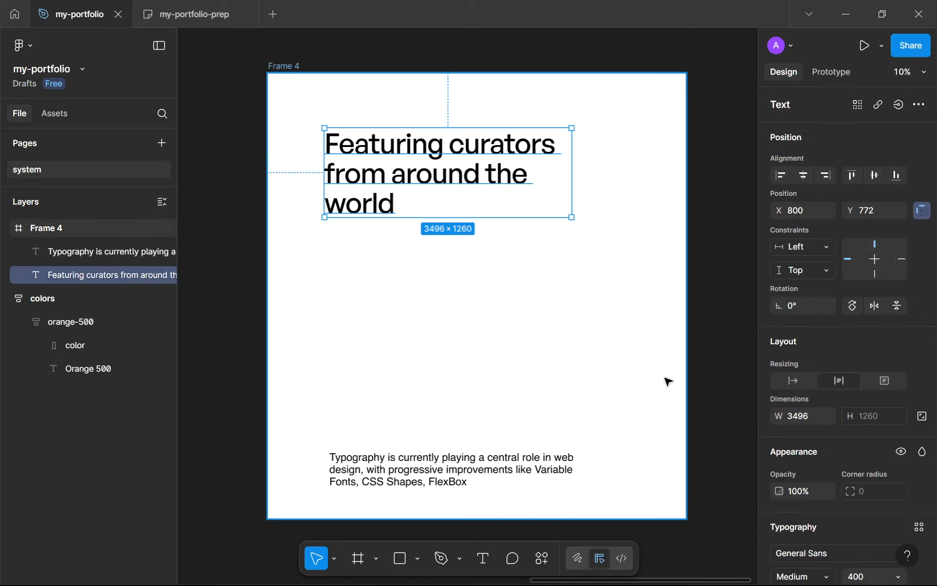
- Examine the General Sans headline's typography settings and its look within Frame 4
{"action": "scroll", "coordinate": [798, 451], "scroll_direction": "down", "scroll_amount": 3}
{"action": "left_click", "coordinate": [539, 268]}
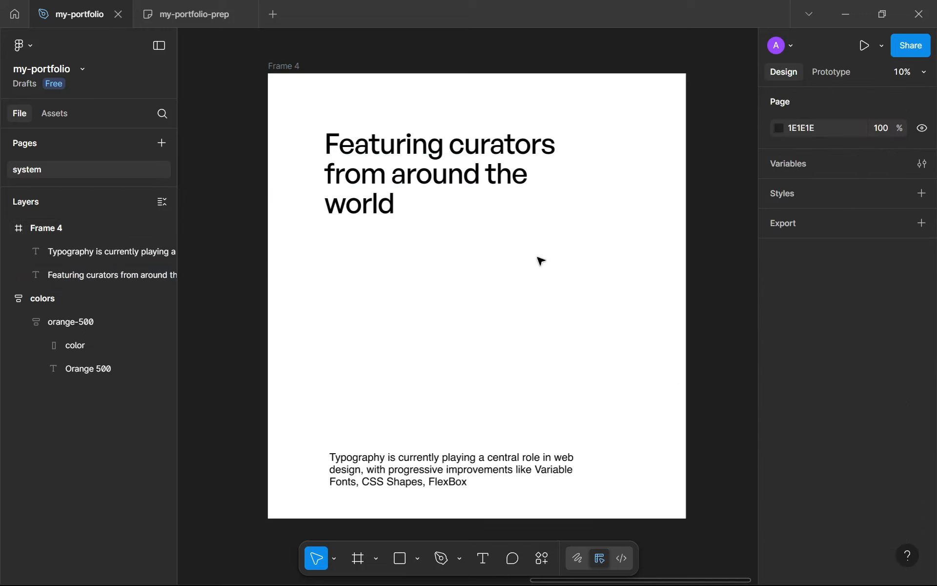
{"action": "left_click", "coordinate": [467, 209]}
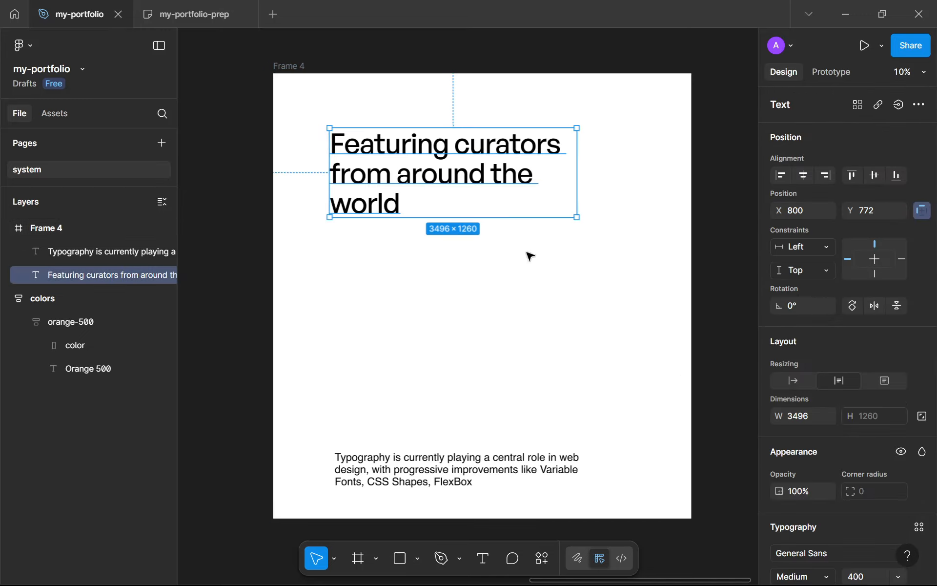
{"action": "scroll", "coordinate": [530, 256], "scroll_direction": "down", "scroll_amount": 2}
{"action": "scroll", "coordinate": [871, 464], "scroll_direction": "down", "scroll_amount": 5}
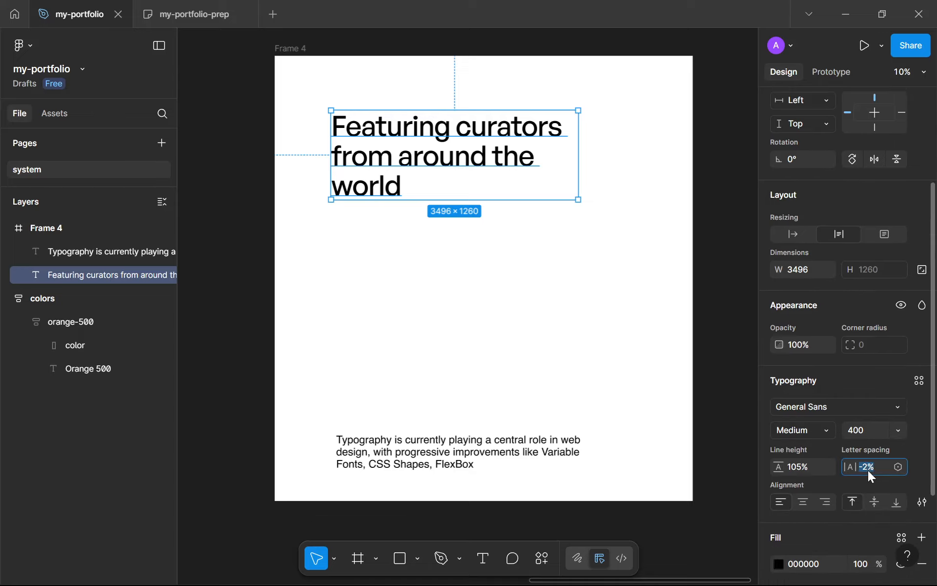
{"action": "left_click", "coordinate": [667, 422]}
{"action": "scroll", "coordinate": [603, 273], "scroll_direction": "down", "scroll_amount": 3}
{"action": "left_click", "coordinate": [548, 203]}
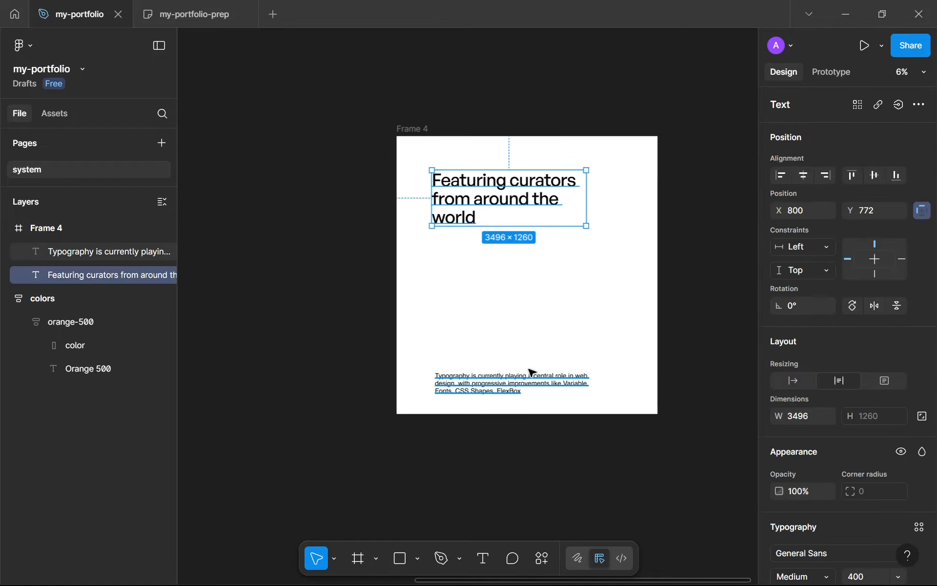
- Examine the Helvetica paragraph at close range and check its size, line height and letter spacing settings
{"action": "left_click", "coordinate": [527, 388]}
{"action": "scroll", "coordinate": [517, 400], "scroll_direction": "up", "scroll_amount": 5}
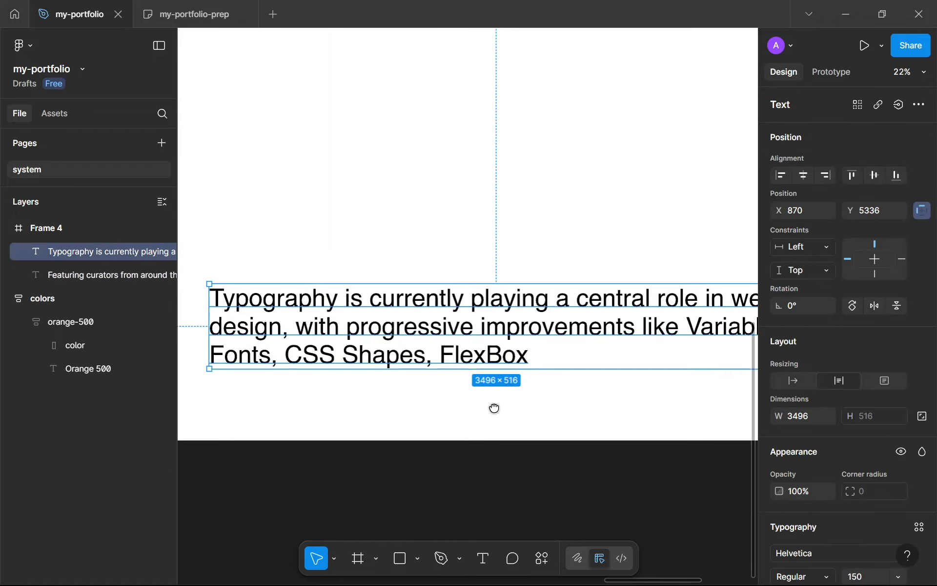
{"action": "scroll", "coordinate": [498, 410], "scroll_direction": "up", "scroll_amount": 1}
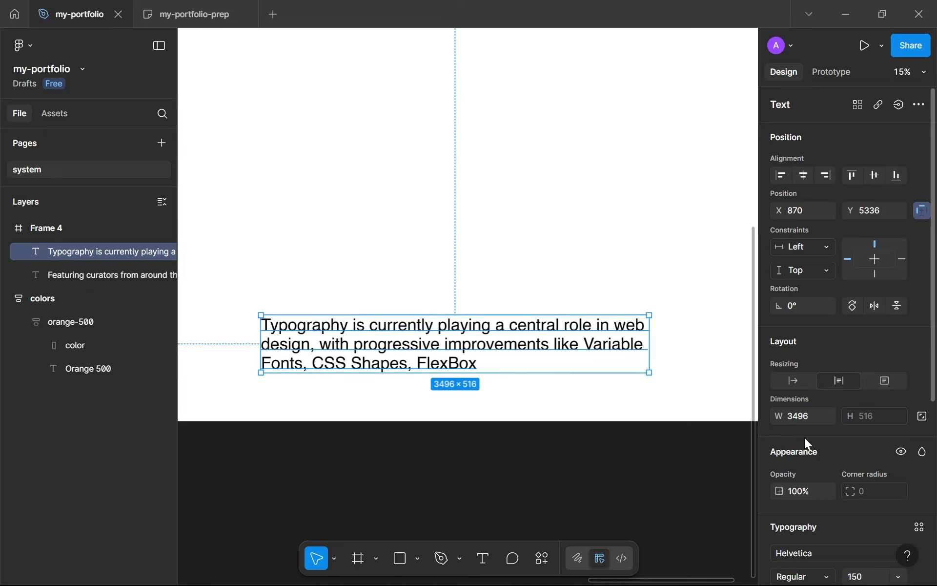
{"action": "scroll", "coordinate": [805, 438], "scroll_direction": "down", "scroll_amount": 3}
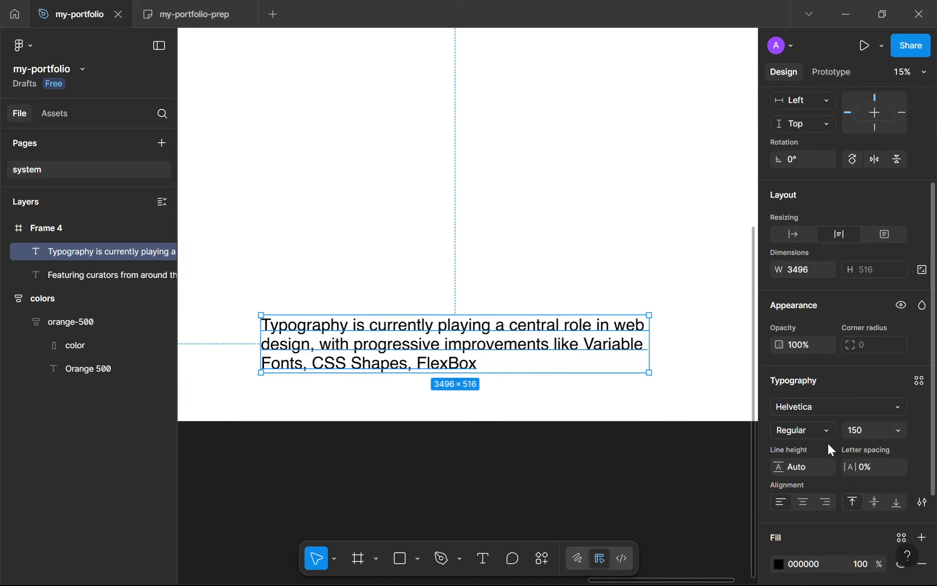
{"action": "left_click", "coordinate": [564, 448]}
{"action": "left_click", "coordinate": [596, 356]}
{"action": "scroll", "coordinate": [596, 356], "scroll_direction": "down", "scroll_amount": 3}
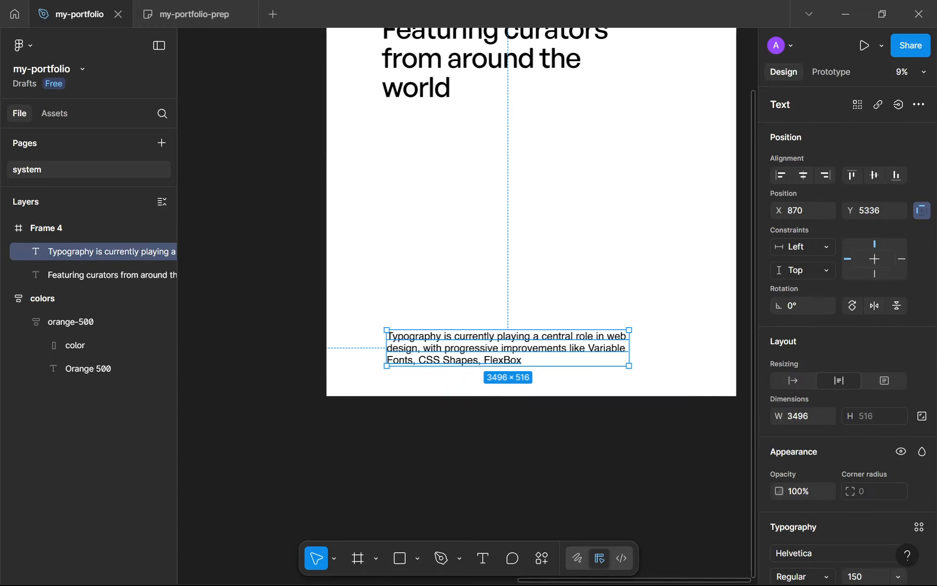
{"action": "scroll", "coordinate": [901, 427], "scroll_direction": "down", "scroll_amount": 3}
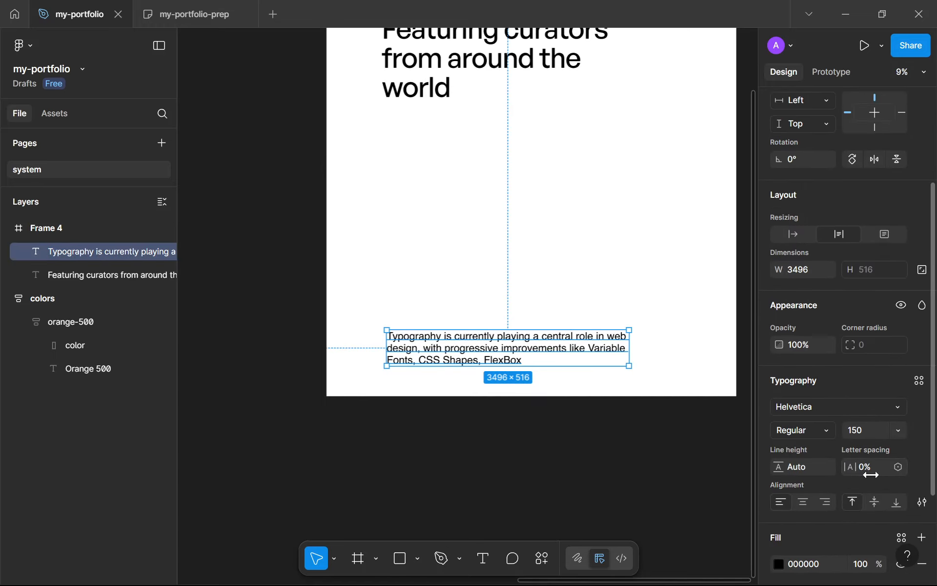
{"action": "left_click", "coordinate": [417, 447]}
- Move Frame 4 closer to the colors frame, to about X 3954, Y -981
{"action": "scroll", "coordinate": [418, 449], "scroll_direction": "down", "scroll_amount": 3}
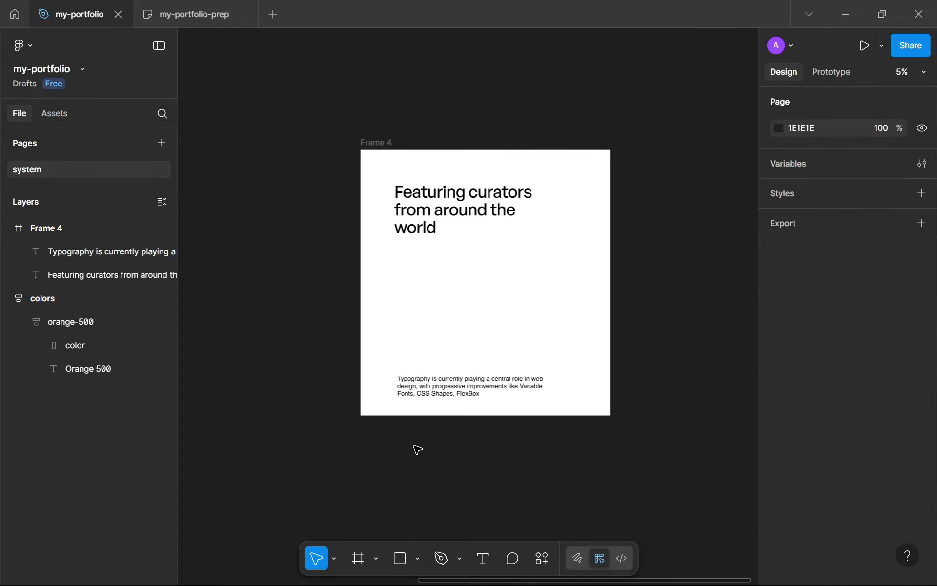
{"action": "scroll", "coordinate": [415, 447], "scroll_direction": "down", "scroll_amount": 1}
{"action": "left_click_drag", "start_coordinate": [415, 447], "coordinate": [609, 411]}
{"action": "scroll", "coordinate": [539, 402], "scroll_direction": "down", "scroll_amount": 4}
{"action": "scroll", "coordinate": [539, 402], "scroll_direction": "up", "scroll_amount": 3}
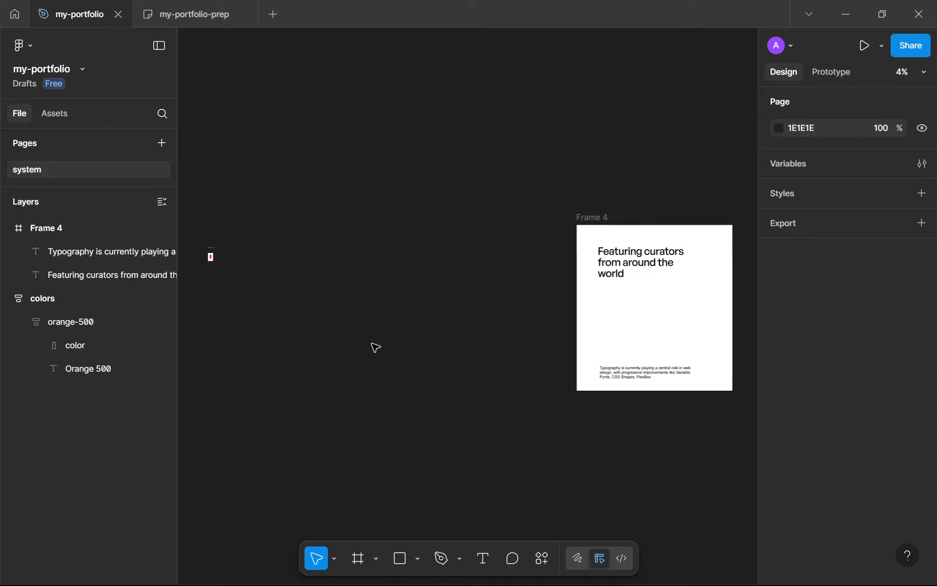
{"action": "left_click_drag", "start_coordinate": [589, 224], "coordinate": [325, 227]}
- Add auto layout to Frame 4 and rename the frame as fonts
{"action": "scroll", "coordinate": [333, 244], "scroll_direction": "up", "scroll_amount": 2}
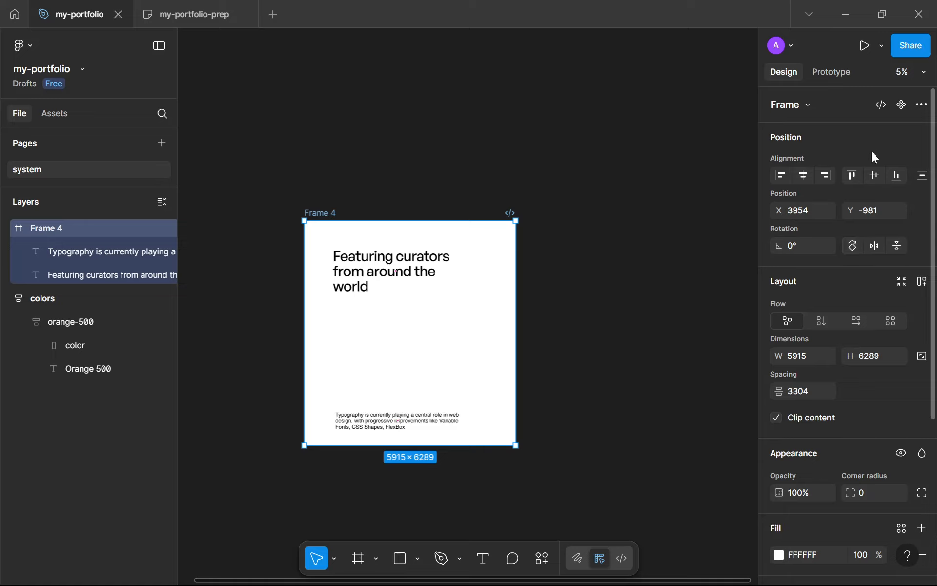
{"action": "scroll", "coordinate": [868, 163], "scroll_direction": "down", "scroll_amount": 3}
{"action": "scroll", "coordinate": [795, 279], "scroll_direction": "up", "scroll_amount": 3}
{"action": "left_click", "coordinate": [900, 285]}
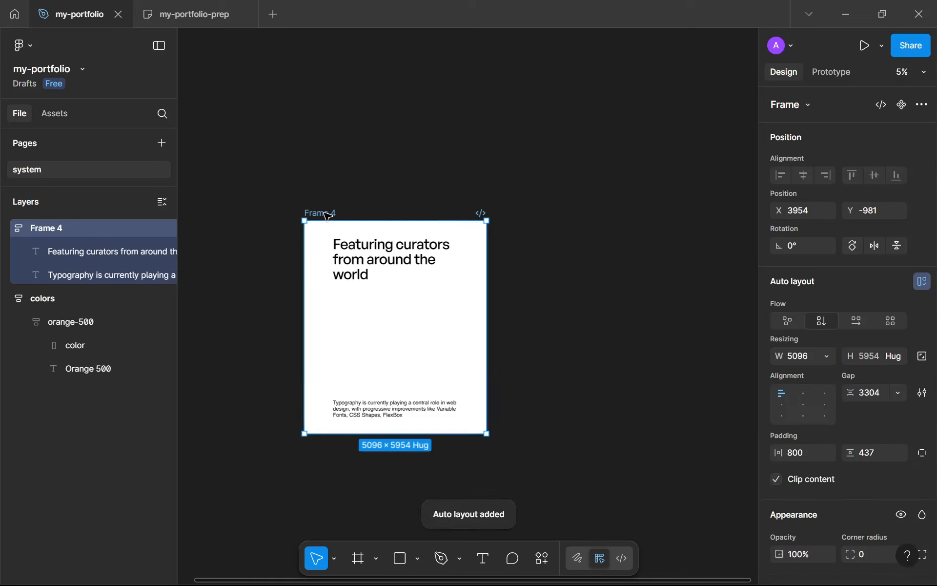
{"action": "left_click", "coordinate": [315, 211]}
{"action": "type", "text": "fonts"}
- Set the fonts frame's gap to 32, its horizontal and vertical padding to 64, and its alignment to center
{"action": "left_click", "coordinate": [883, 393]}
{"action": "type", "text": "32"}
{"action": "left_click", "coordinate": [801, 448]}
{"action": "type", "text": "64"}
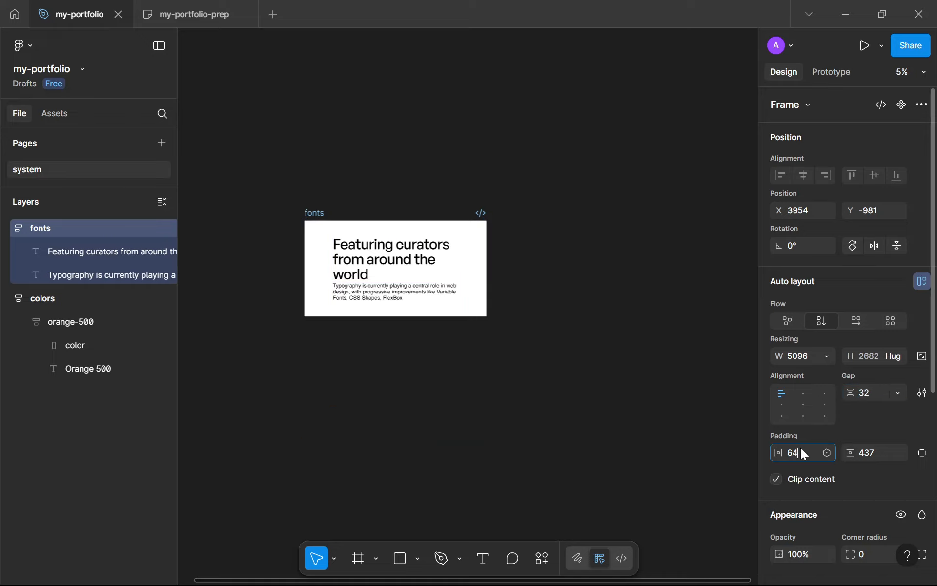
{"action": "left_click", "coordinate": [871, 452]}
{"action": "type", "text": "64"}
{"action": "left_click", "coordinate": [804, 405]}
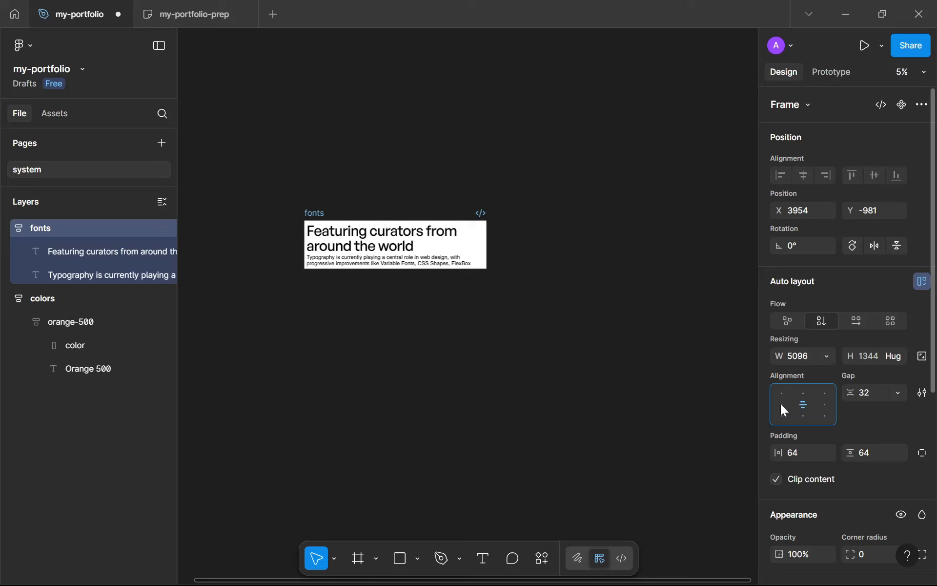
- Replace the headline text with "General Sans" and set its font size to 64
{"action": "scroll", "coordinate": [332, 253], "scroll_direction": "up", "scroll_amount": 5}
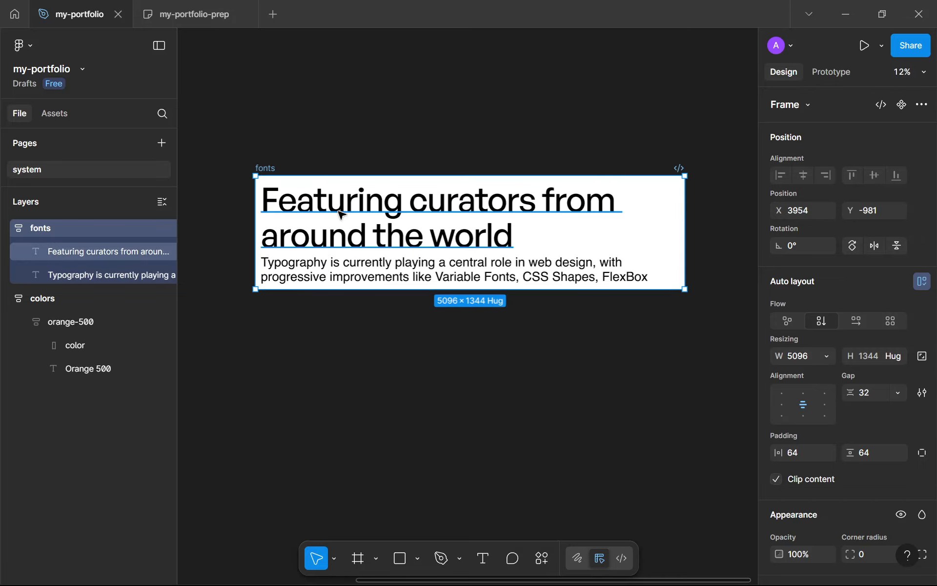
{"action": "double_click", "coordinate": [321, 249]}
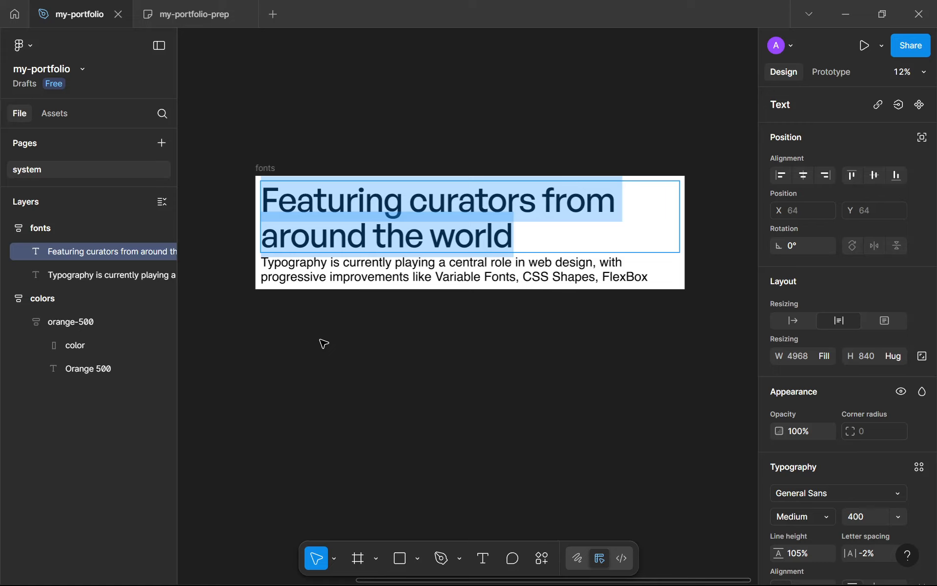
{"action": "type", "text": "Hel"}
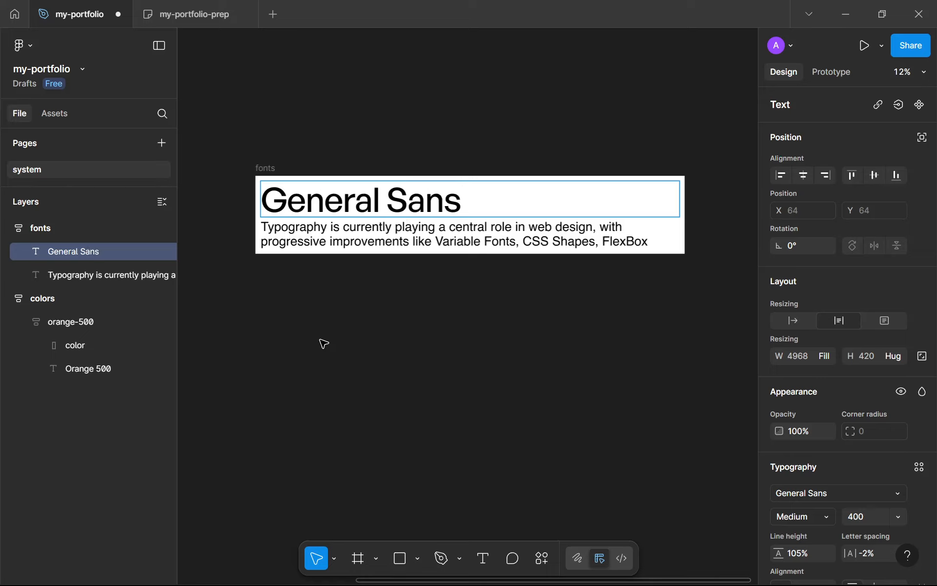
{"action": "key", "text": "Escape"}
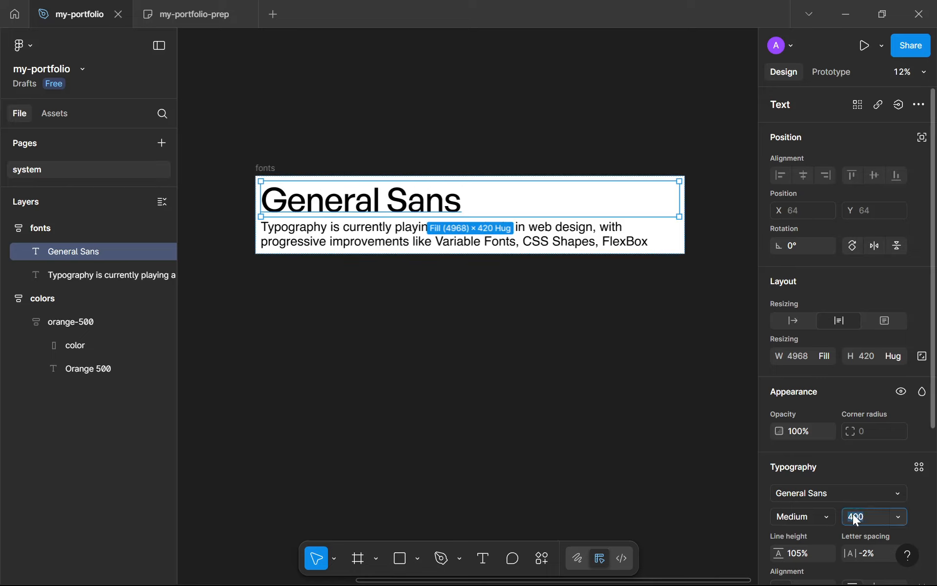
{"action": "type", "text": "64"}
{"action": "left_click", "coordinate": [498, 305]}
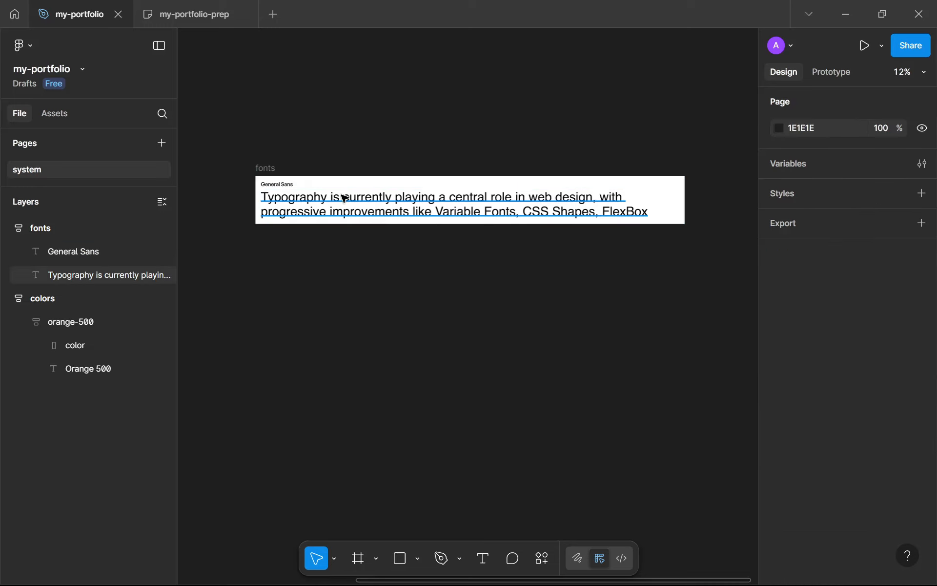
- Set the paragraph's font size to 64 and replace its text with "Helvetica"
{"action": "left_click", "coordinate": [340, 196]}
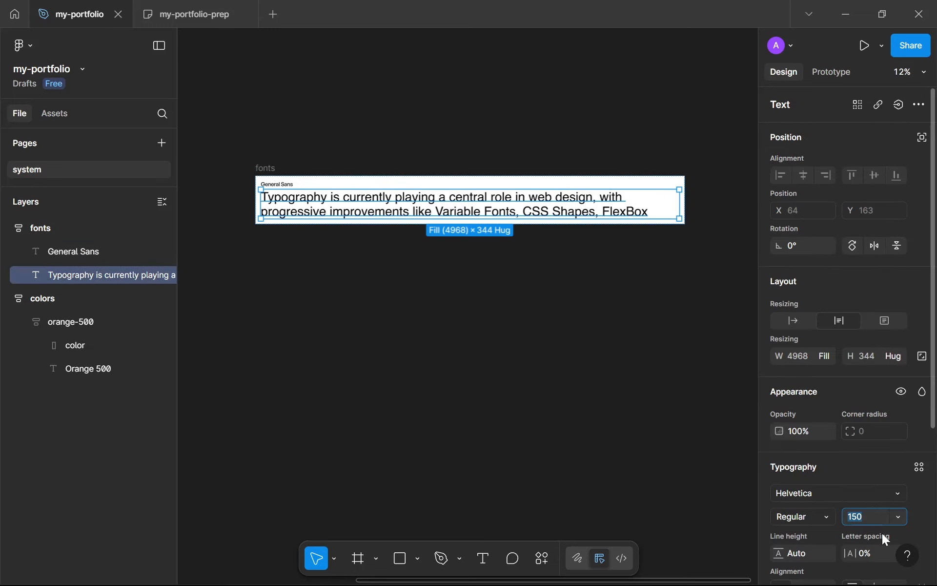
{"action": "left_click", "coordinate": [604, 456]}
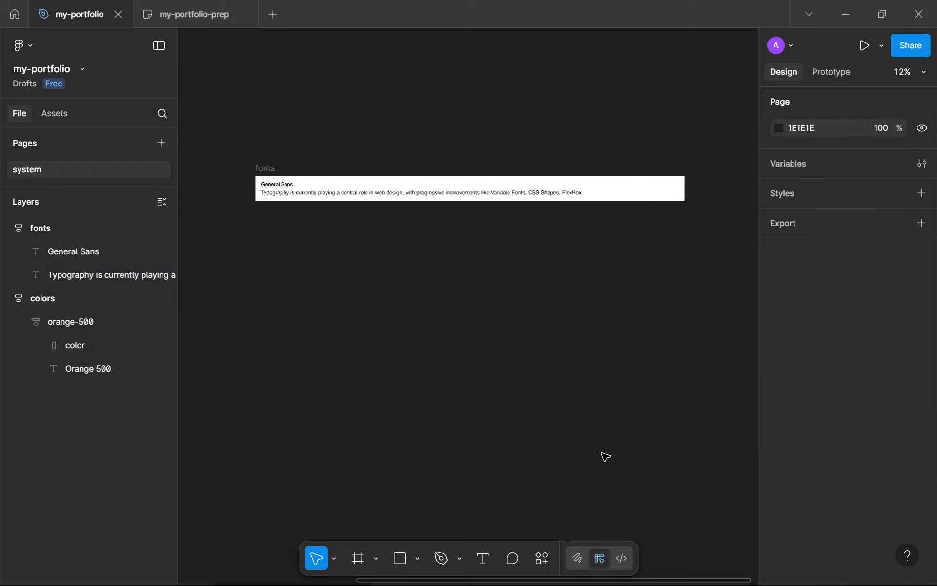
{"action": "left_click", "coordinate": [322, 208]}
{"action": "key", "text": "Return"}
{"action": "type", "text": "Helvetica"}
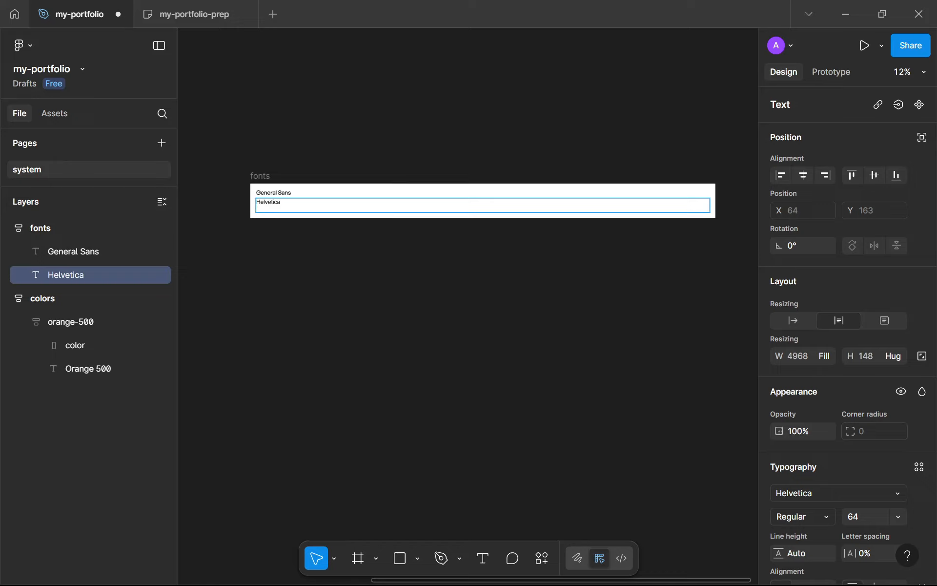
{"action": "key", "text": "Escape"}
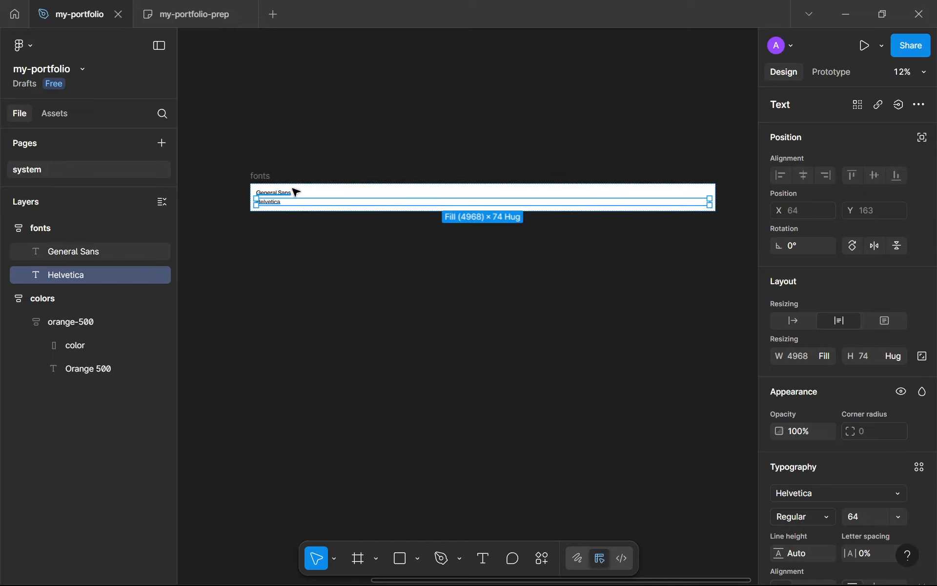
- Set the General Sans and Helvetica text layers to auto width and select the fonts frame
{"action": "left_click", "coordinate": [292, 192], "text": "shift"}
{"action": "left_click", "coordinate": [796, 324]}
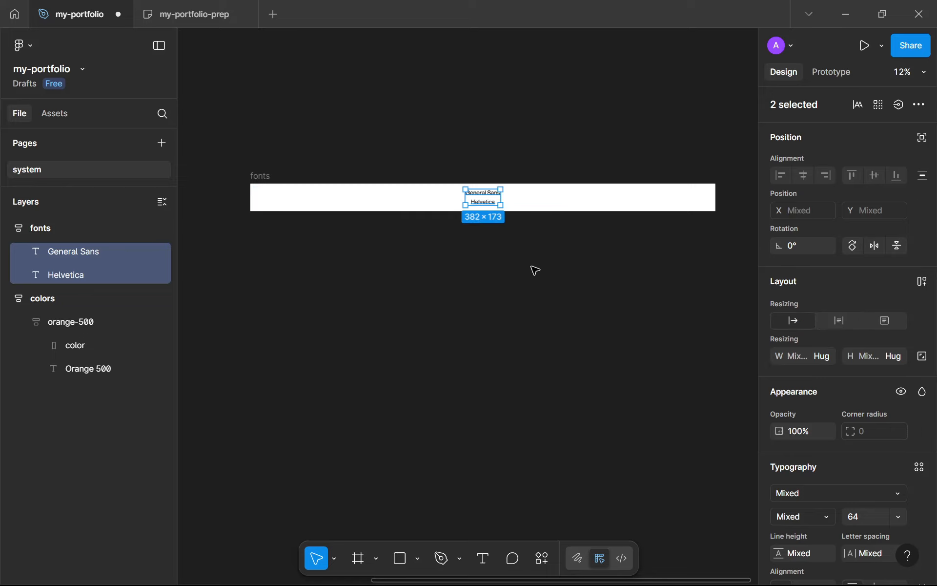
{"action": "left_click", "coordinate": [569, 207]}
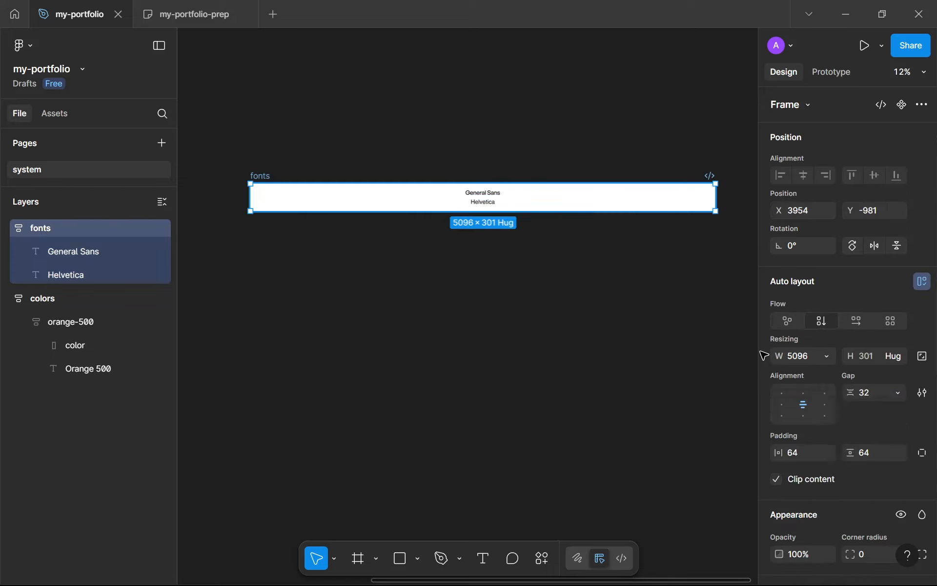
- Set the fonts frame's width to hug its contents and place it left-aligned below the colors frame at X 0, Y 398
{"action": "left_click", "coordinate": [826, 357]}
{"action": "left_click", "coordinate": [830, 373]}
{"action": "scroll", "coordinate": [464, 276], "scroll_direction": "down", "scroll_amount": 5}
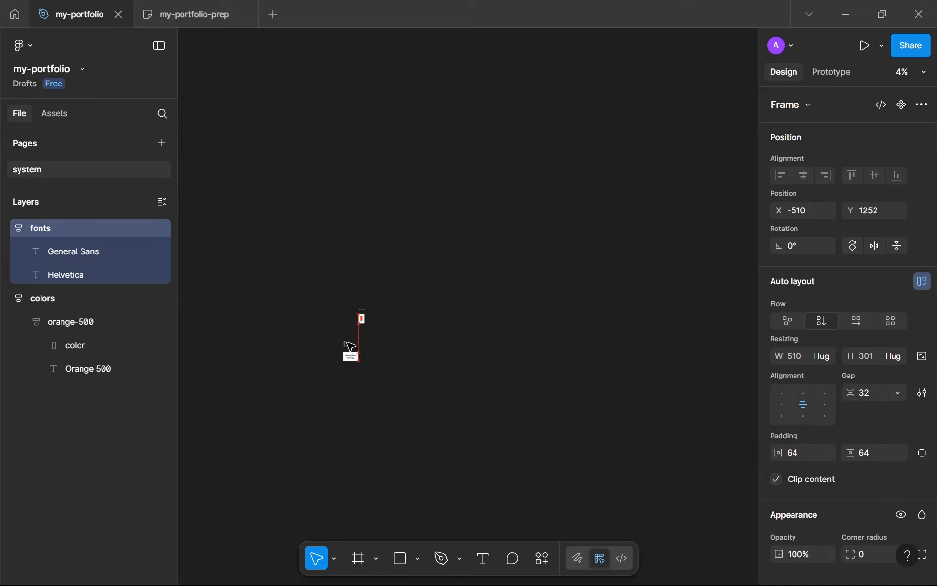
{"action": "scroll", "coordinate": [366, 335], "scroll_direction": "up", "scroll_amount": 10}
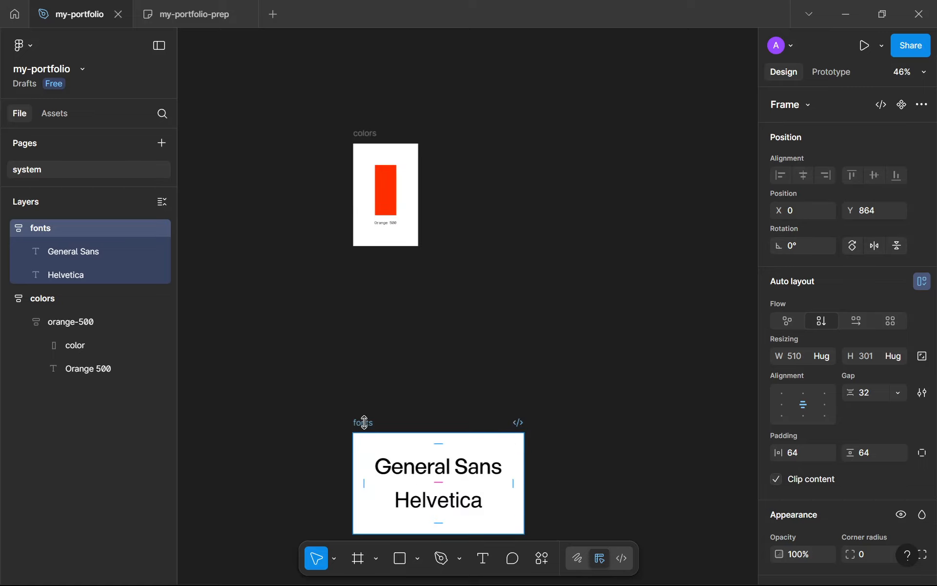
{"action": "left_click_drag", "start_coordinate": [364, 422], "coordinate": [361, 259]}
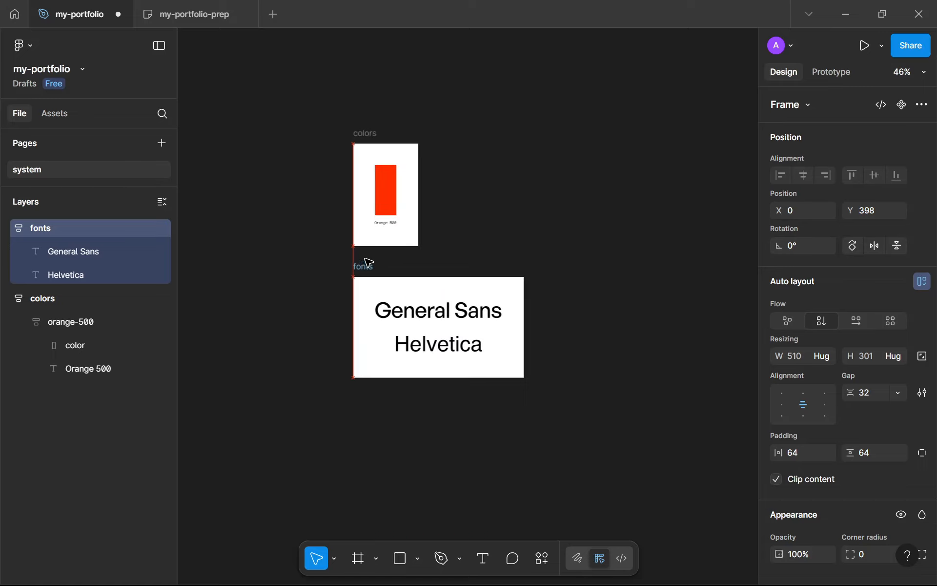
- Align the orange-500 frame's contents to the top left and set its color rectangle's width to fill the container
{"action": "left_click", "coordinate": [387, 206]}
{"action": "scroll", "coordinate": [387, 207], "scroll_direction": "up", "scroll_amount": 3}
{"action": "scroll", "coordinate": [815, 419], "scroll_direction": "down", "scroll_amount": 2}
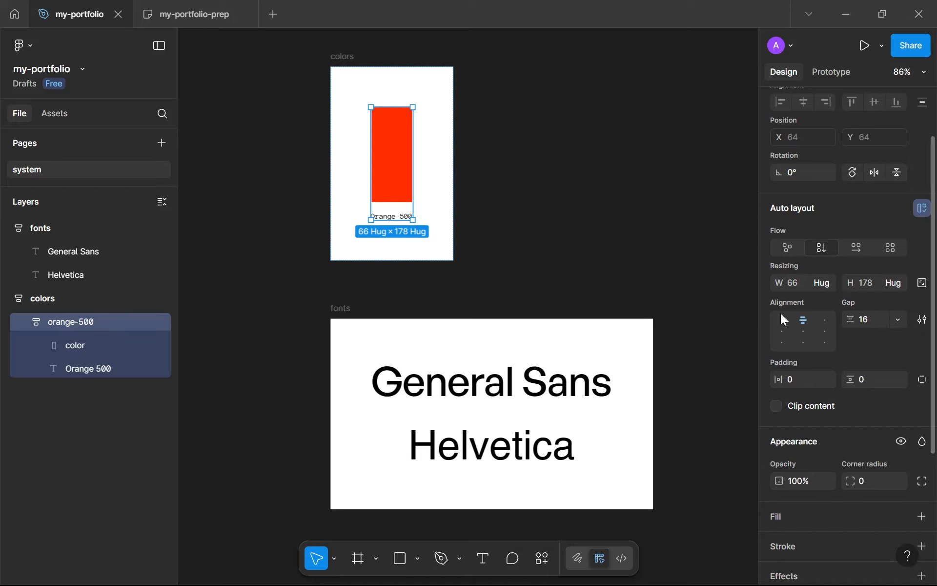
{"action": "left_click", "coordinate": [533, 380]}
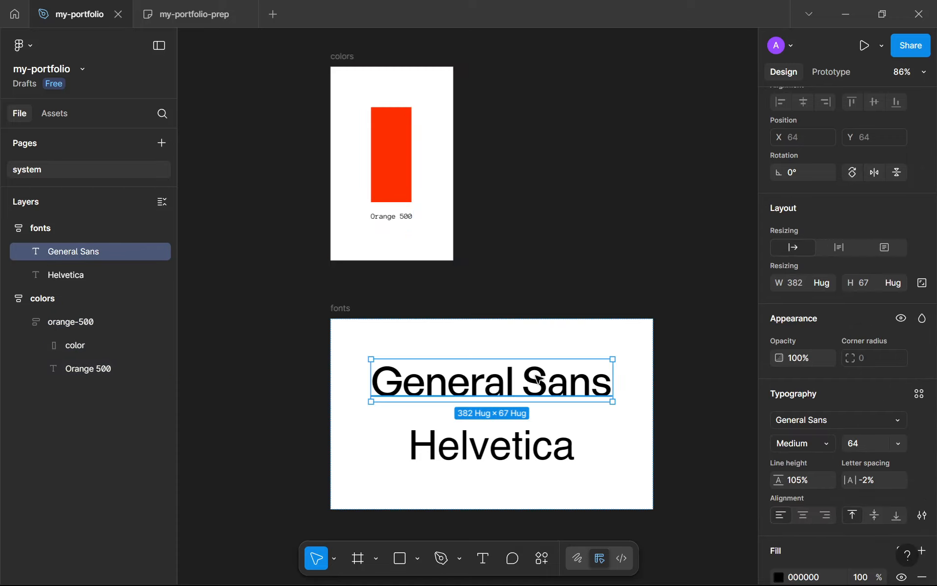
{"action": "left_click", "coordinate": [391, 143]}
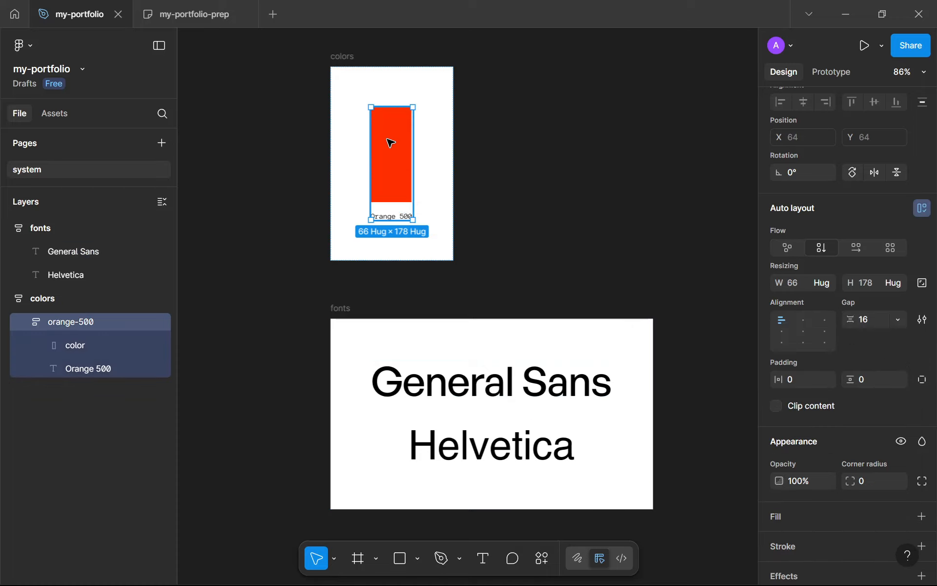
{"action": "left_click", "coordinate": [404, 173]}
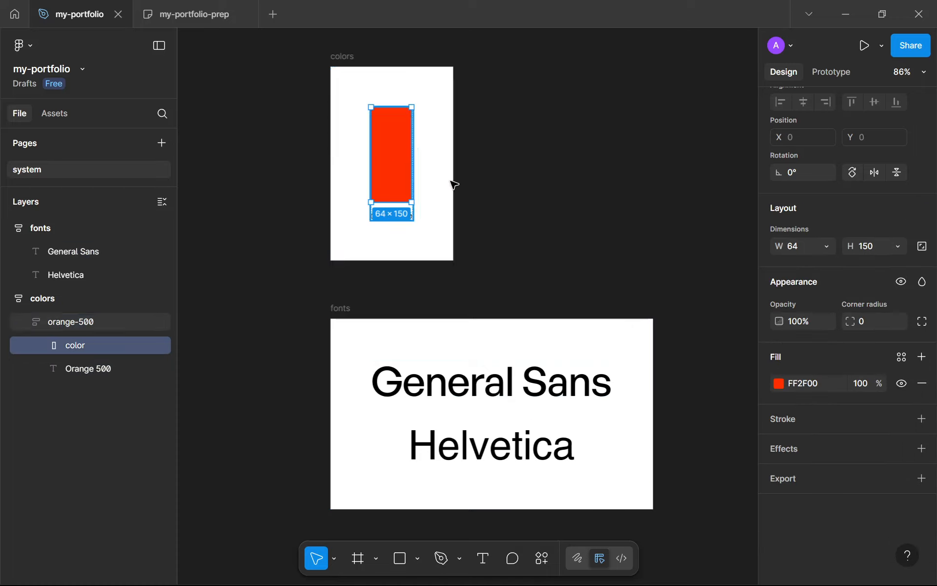
{"action": "left_click", "coordinate": [826, 300]}
{"action": "left_click", "coordinate": [833, 317]}
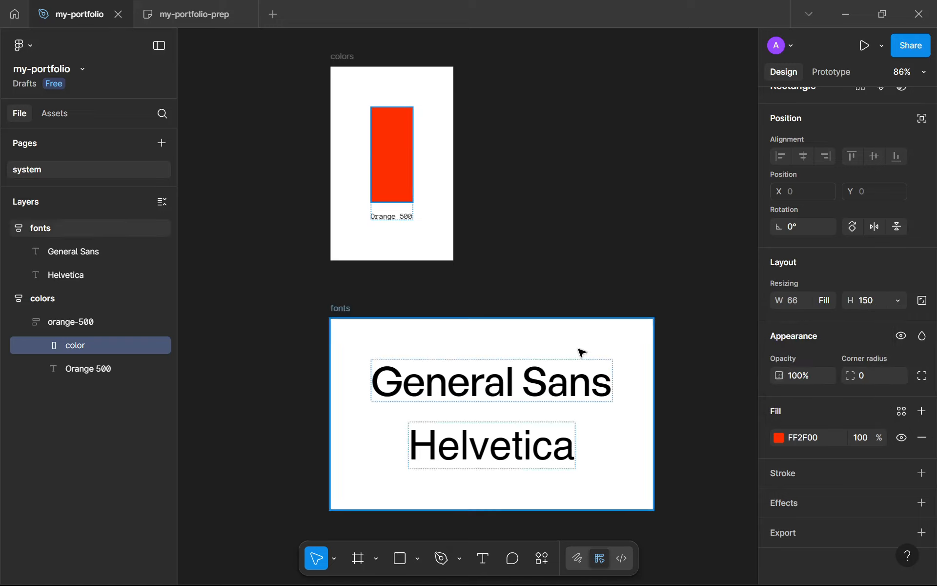
- Align the fonts frame's contents to the top left and set the font size of both its text layers to 32
{"action": "left_click", "coordinate": [581, 384]}
{"action": "key", "text": "Escape"}
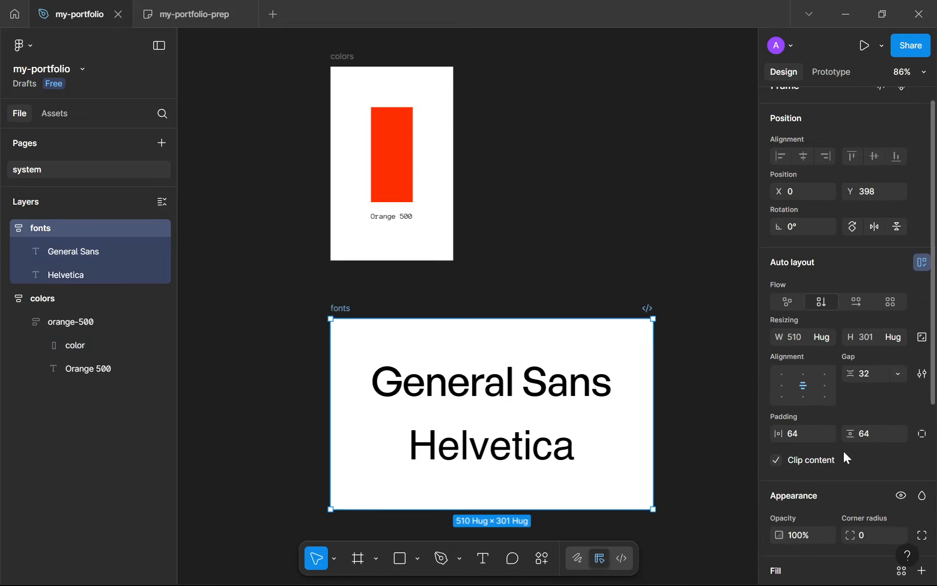
{"action": "left_click", "coordinate": [783, 377]}
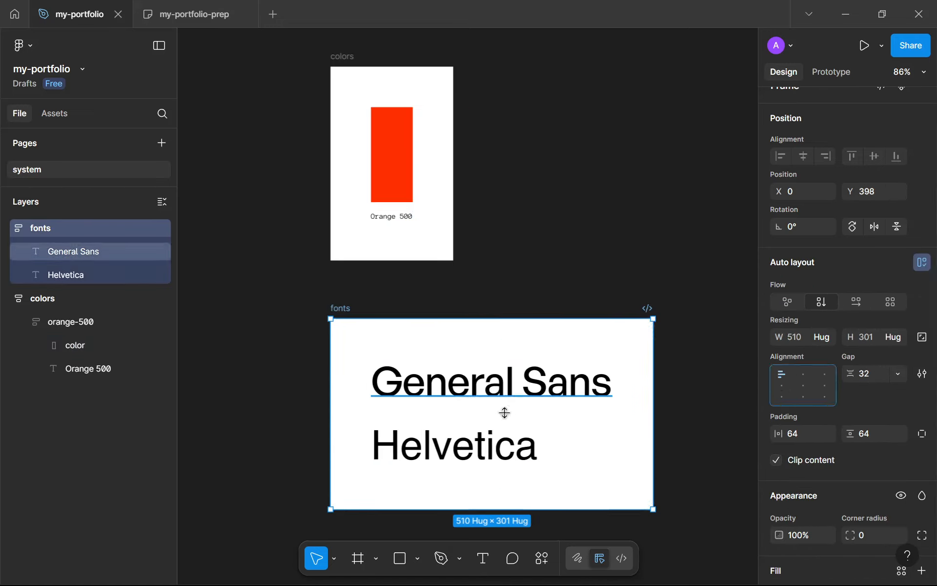
{"action": "left_click", "coordinate": [506, 454]}
{"action": "key", "text": "ctrl+a"}
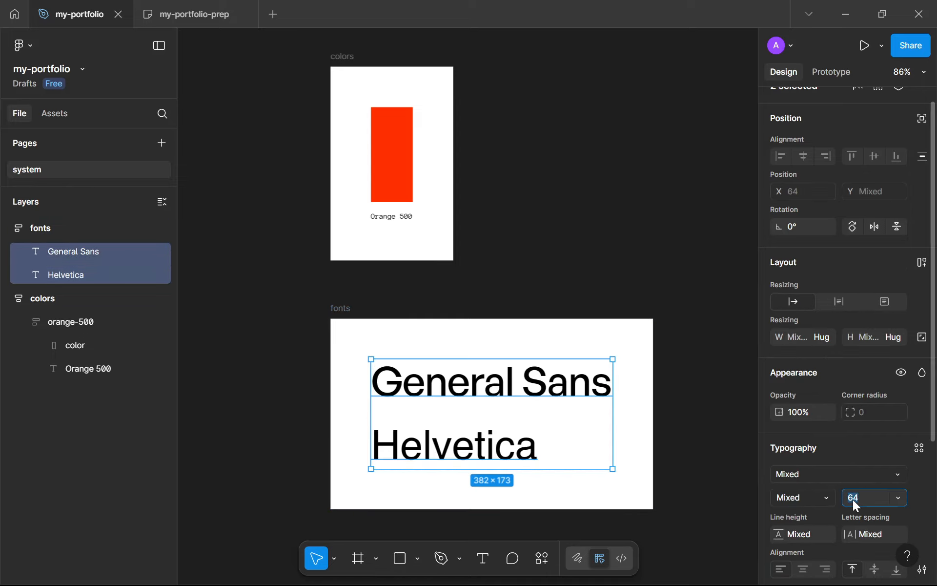
{"action": "type", "text": "32"}
{"action": "key", "text": "Return"}
{"action": "left_click", "coordinate": [634, 496]}
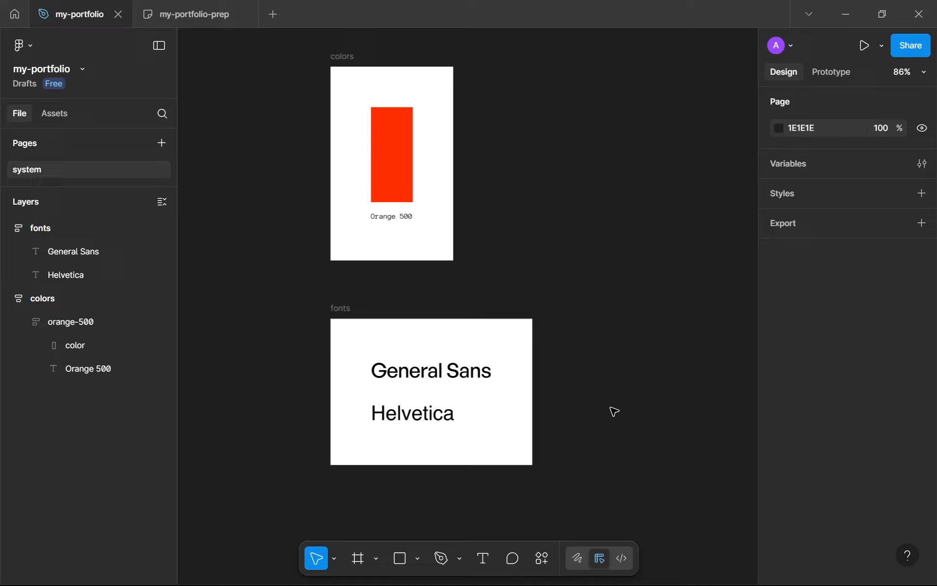
- Move the fonts frame up to Y 351, closer to the colors frame
{"action": "scroll", "coordinate": [547, 433], "scroll_direction": "down", "scroll_amount": 1}
{"action": "scroll", "coordinate": [548, 433], "scroll_direction": "up", "scroll_amount": 2}
{"action": "left_click_drag", "start_coordinate": [368, 294], "coordinate": [368, 269]}
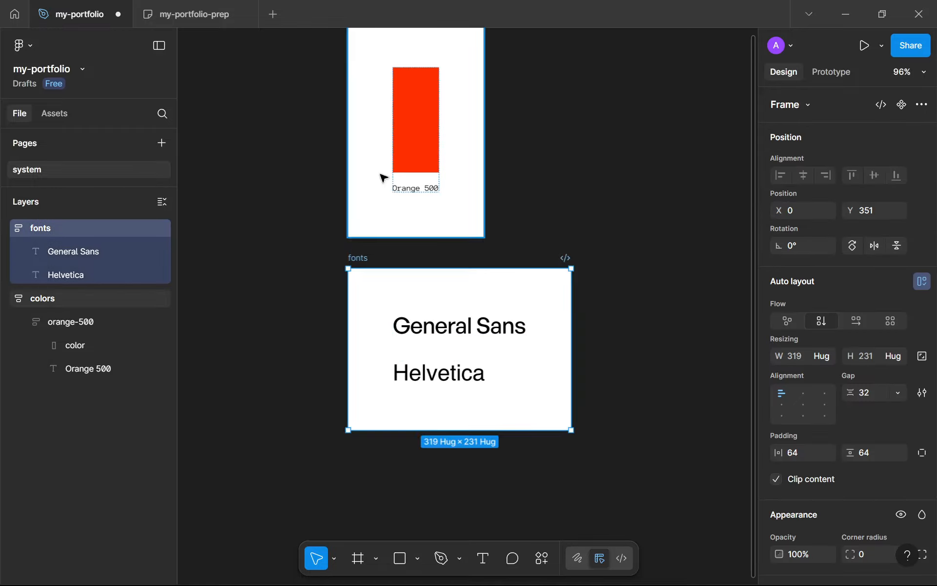
{"action": "left_click", "coordinate": [392, 211]}
{"action": "left_click_drag", "start_coordinate": [399, 232], "coordinate": [456, 282]}
{"action": "scroll", "coordinate": [450, 314], "scroll_direction": "down", "scroll_amount": 1}
{"action": "scroll", "coordinate": [449, 314], "scroll_direction": "up", "scroll_amount": 3}
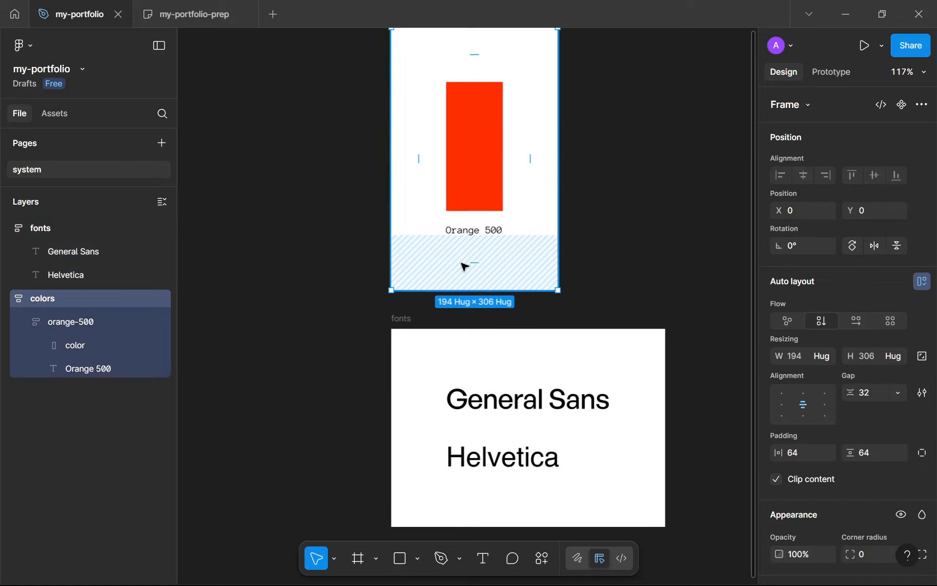
- Collapse the fonts and colors frames in the layer list and reorder them so colors comes above fonts
{"action": "left_click", "coordinate": [15, 229]}
{"action": "left_click", "coordinate": [7, 228]}
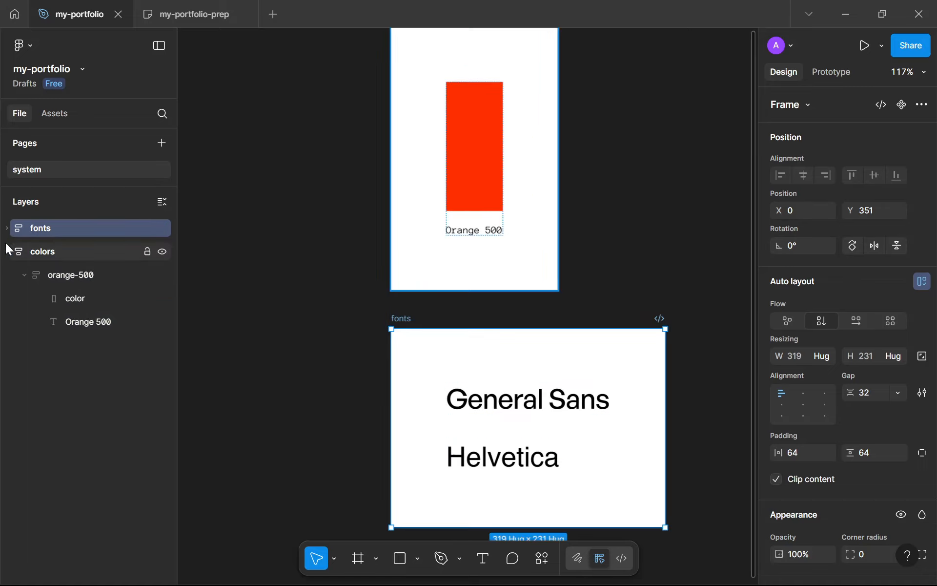
{"action": "left_click", "coordinate": [7, 252]}
{"action": "left_click_drag", "start_coordinate": [38, 235], "coordinate": [35, 288]}
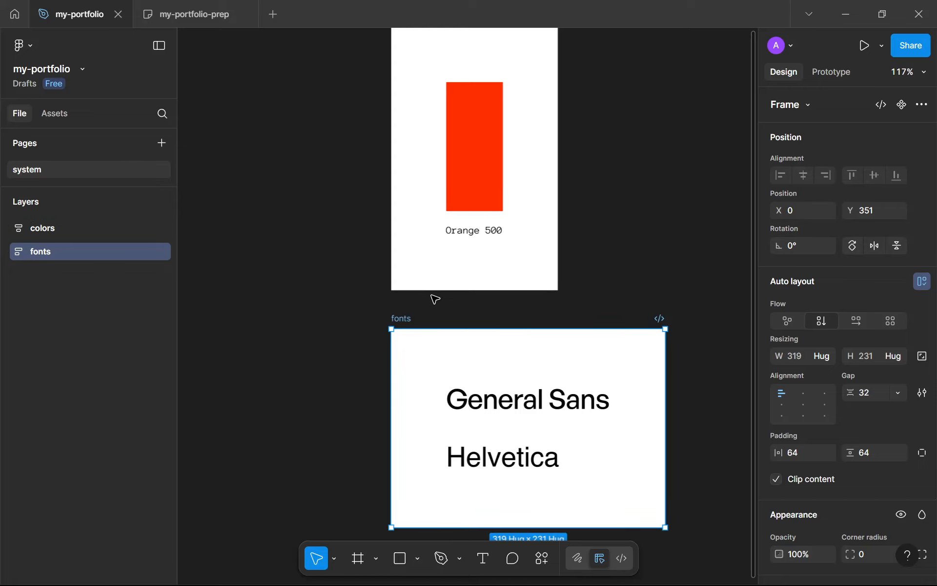
- Nudge the fonts frame up until it sits about 32 px below the colors frame, and deselect it
{"action": "key", "text": "alt+Up"}
{"action": "key", "text": "alt+Up"}
{"action": "key", "text": "alt+Up"}
{"action": "key", "text": "alt+Up"}
{"action": "key", "text": "alt+Up"}
{"action": "key", "text": "alt+Up"}
{"action": "key", "text": "alt+Up"}
{"action": "key", "text": "alt+Up"}
{"action": "key", "text": "alt+Up"}
{"action": "key", "text": "alt+Up"}
{"action": "key", "text": "alt+Up"}
{"action": "key", "text": "alt+Up"}
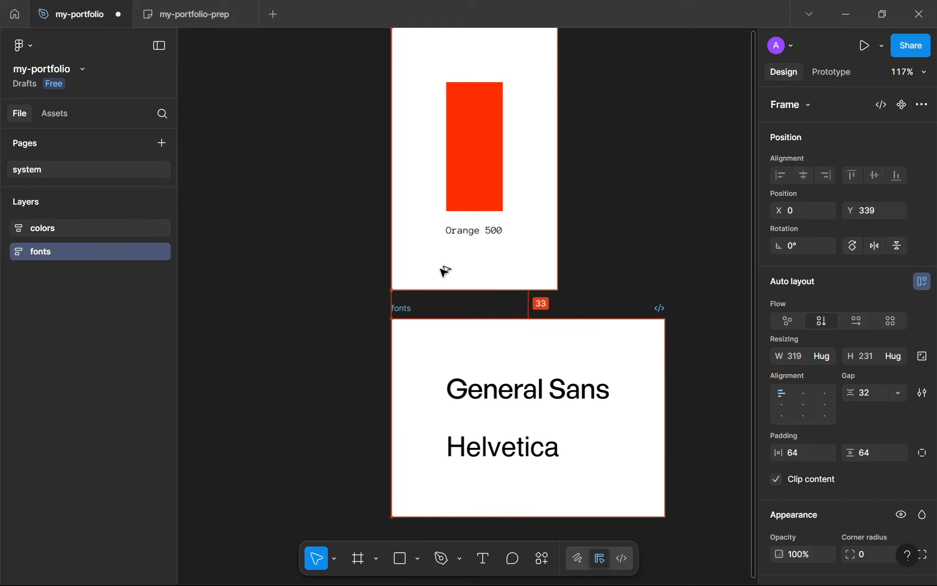
{"action": "left_click", "coordinate": [330, 235]}
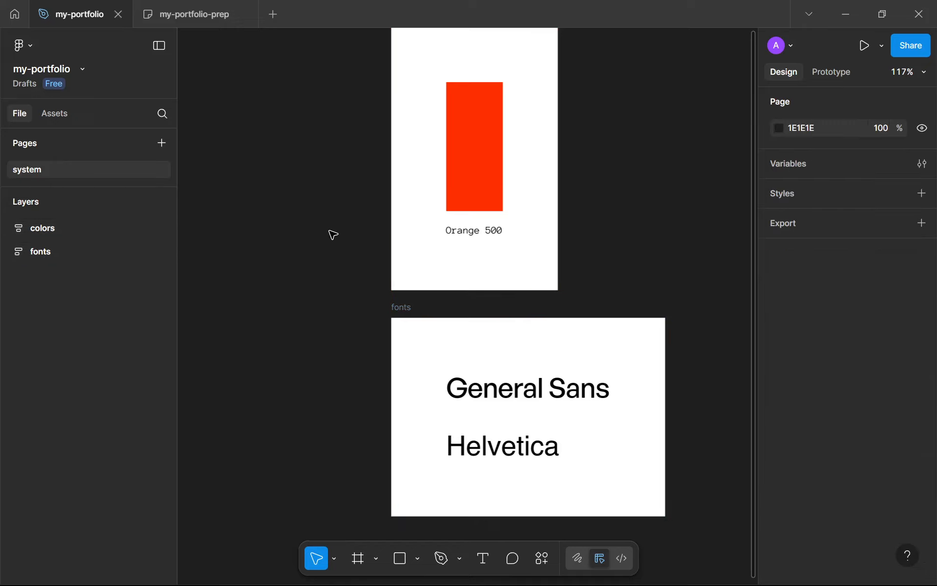
{"action": "scroll", "coordinate": [333, 235], "scroll_direction": "down", "scroll_amount": 5}
{"action": "scroll", "coordinate": [566, 337], "scroll_direction": "down", "scroll_amount": 1}
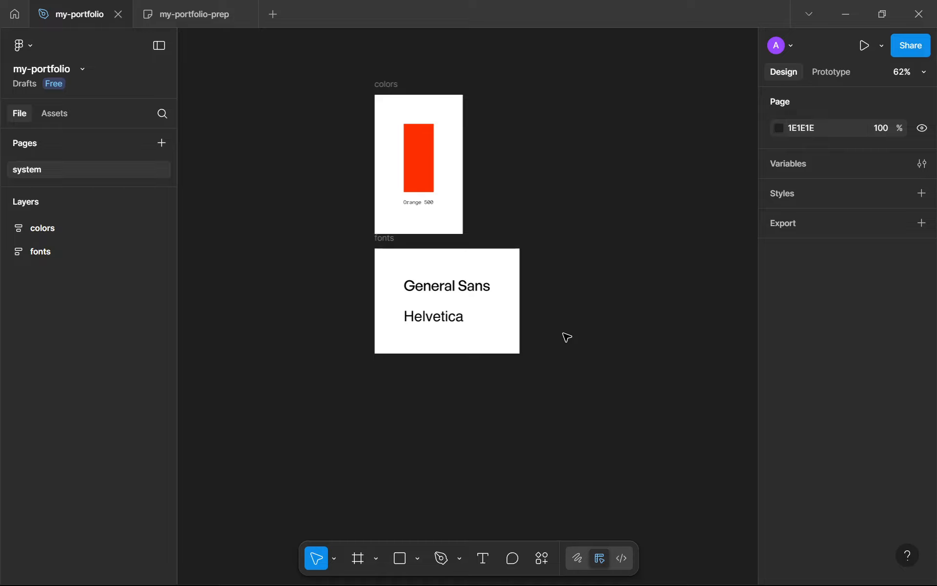
{"action": "left_click_drag", "start_coordinate": [564, 334], "coordinate": [550, 324]}
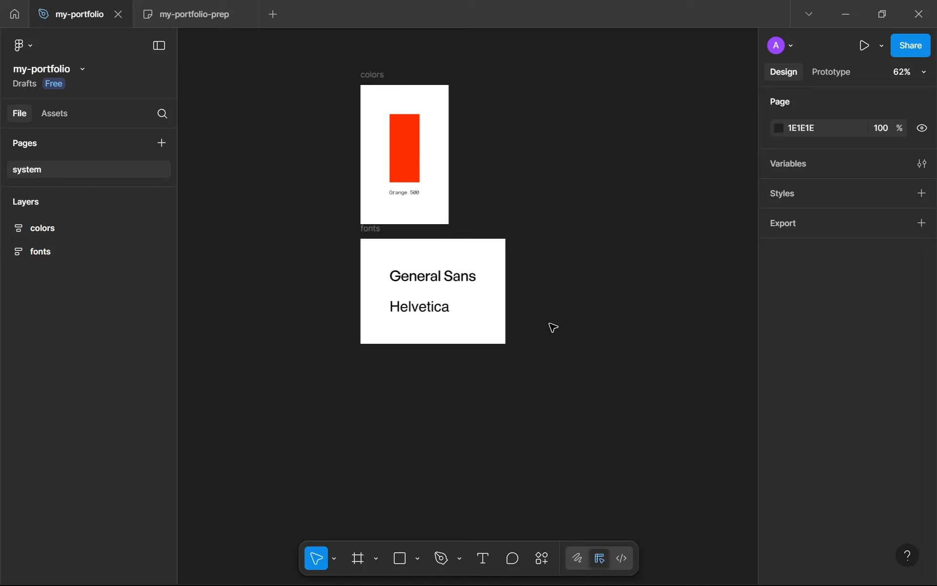
- Switch to Chrome and open dennissnellenberg.com in the Awwwards tab
{"action": "mouse_move", "coordinate": [649, 564]}
{"action": "left_click", "coordinate": [552, 567]}
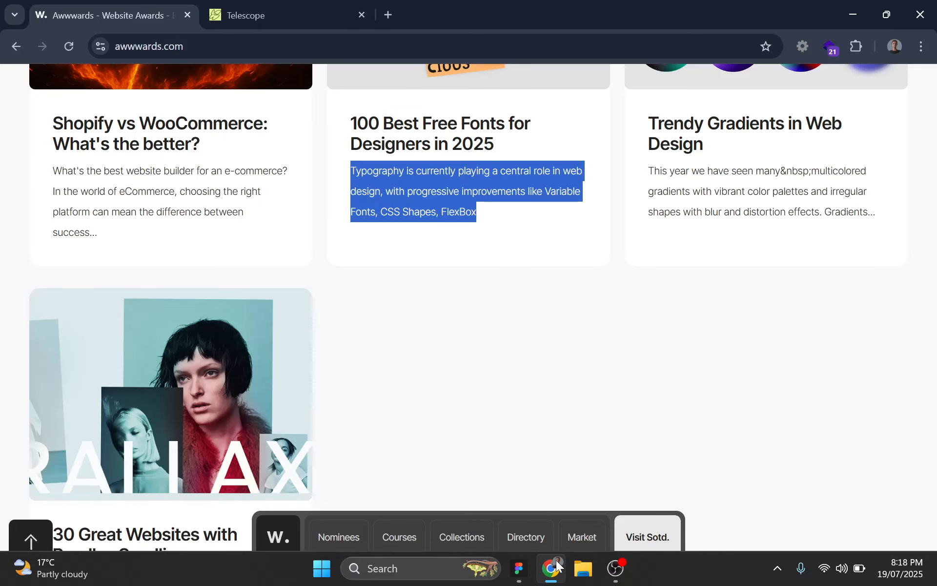
{"action": "scroll", "coordinate": [547, 360], "scroll_direction": "down", "scroll_amount": 3}
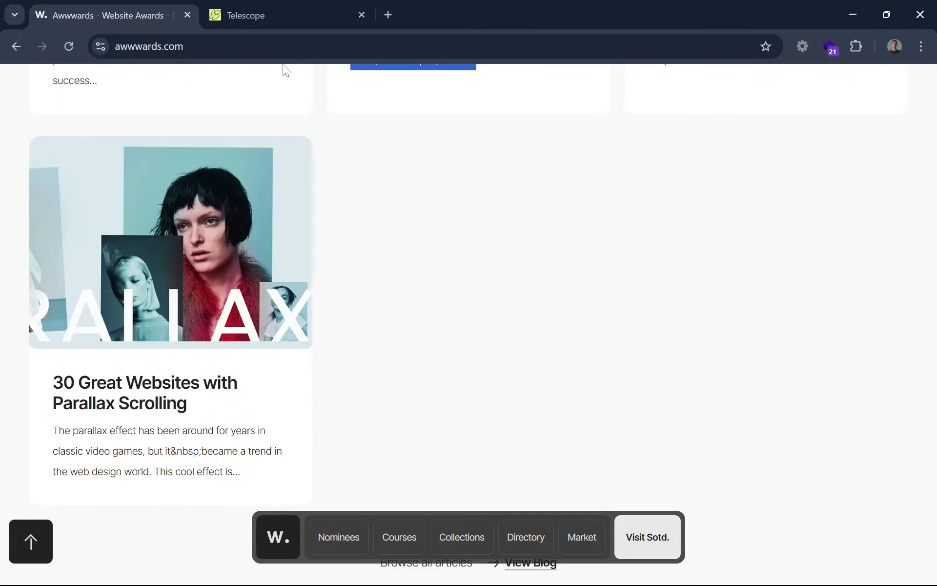
{"action": "key", "text": "ctrl+l"}
{"action": "type", "text": "dennissnellenberg"}
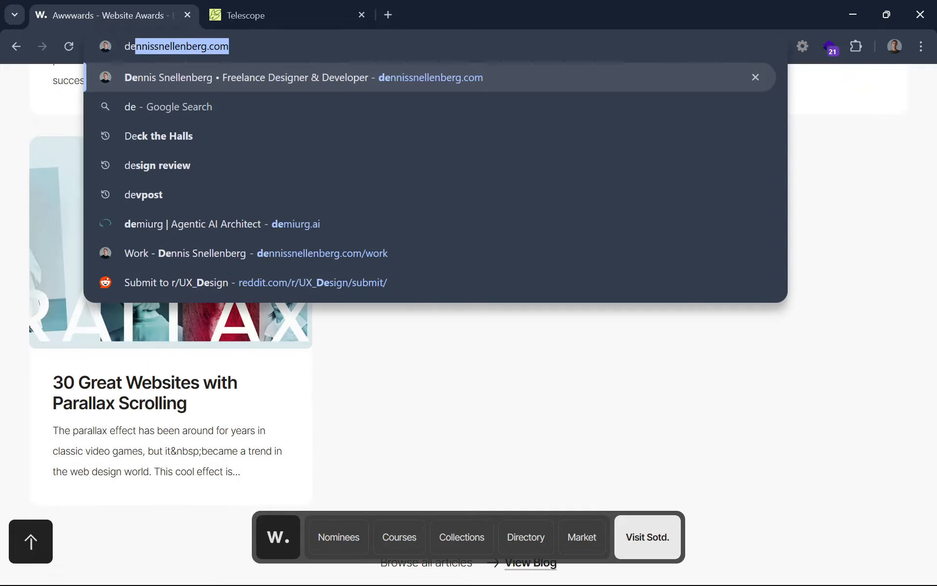
{"action": "key", "text": "Return"}
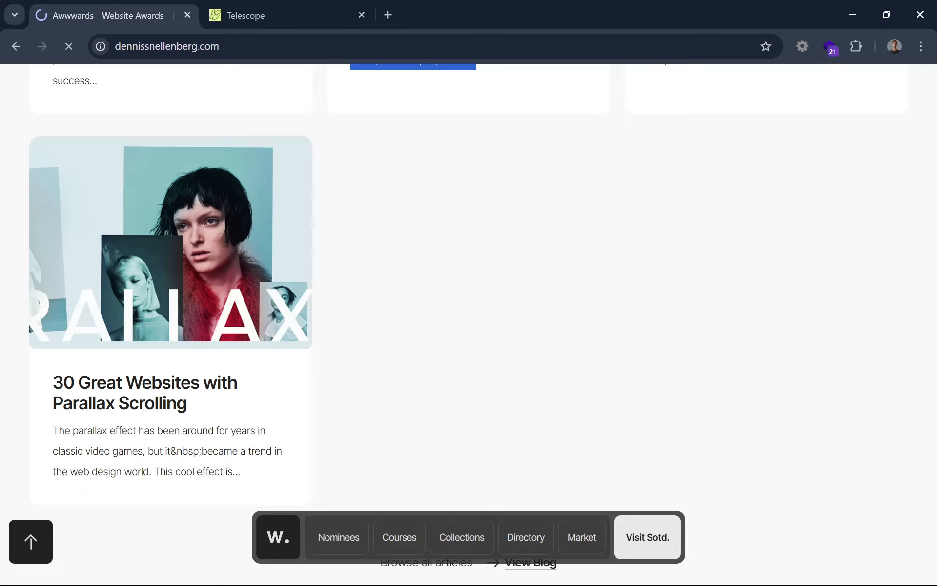
- View the Telescope site while dennissnellenberg.com loads, and reload the dennissnellenberg.com page
{"action": "left_click", "coordinate": [276, 15]}
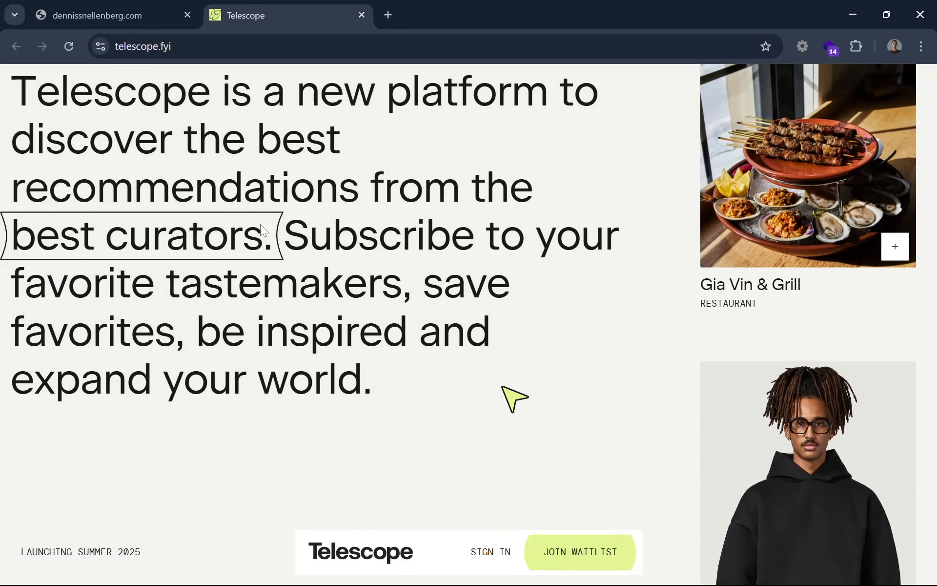
{"action": "left_click_drag", "start_coordinate": [48, 187], "coordinate": [151, 236]}
{"action": "left_click", "coordinate": [93, 18]}
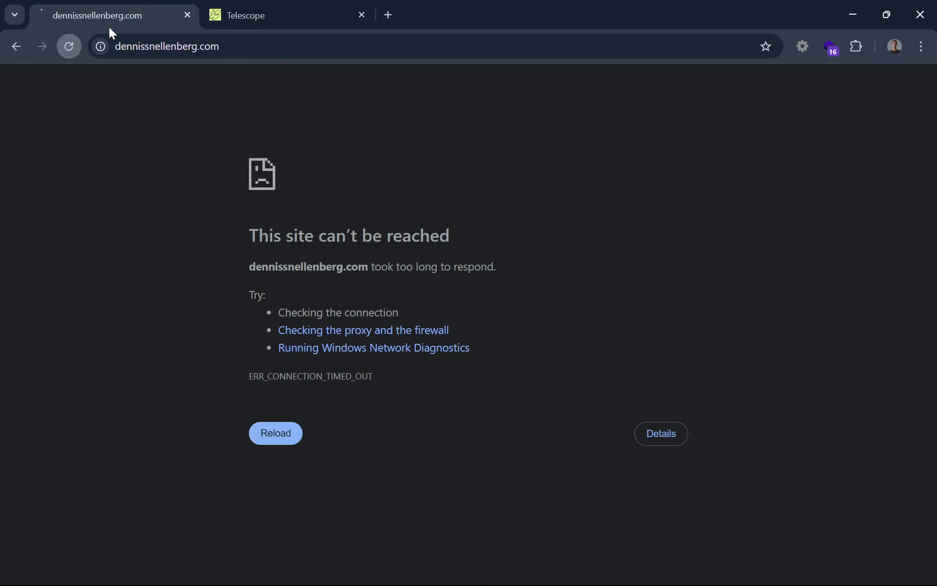
{"action": "left_click", "coordinate": [233, 2]}
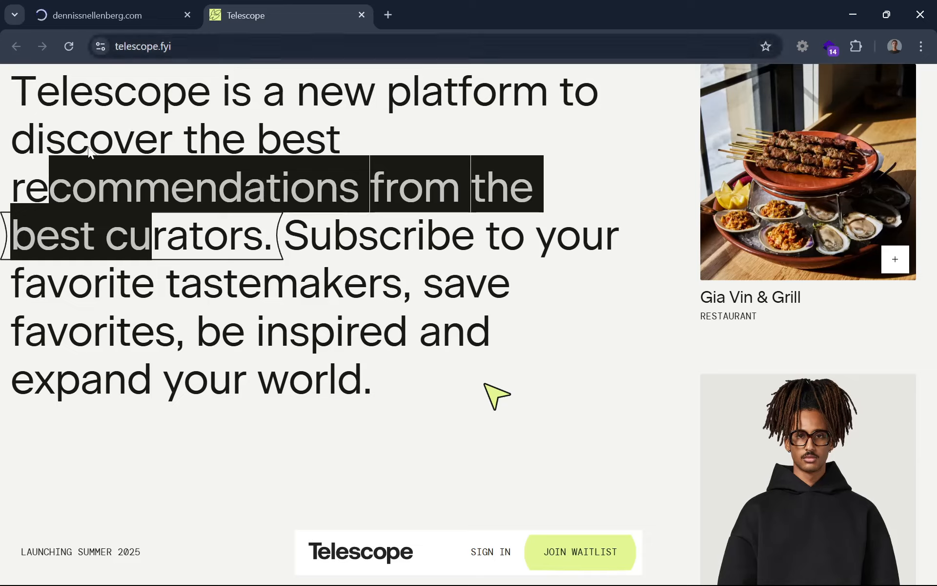
{"action": "left_click", "coordinate": [41, 149]}
{"action": "left_click_drag", "start_coordinate": [22, 105], "coordinate": [103, 115]}
{"action": "left_click", "coordinate": [102, 115]}
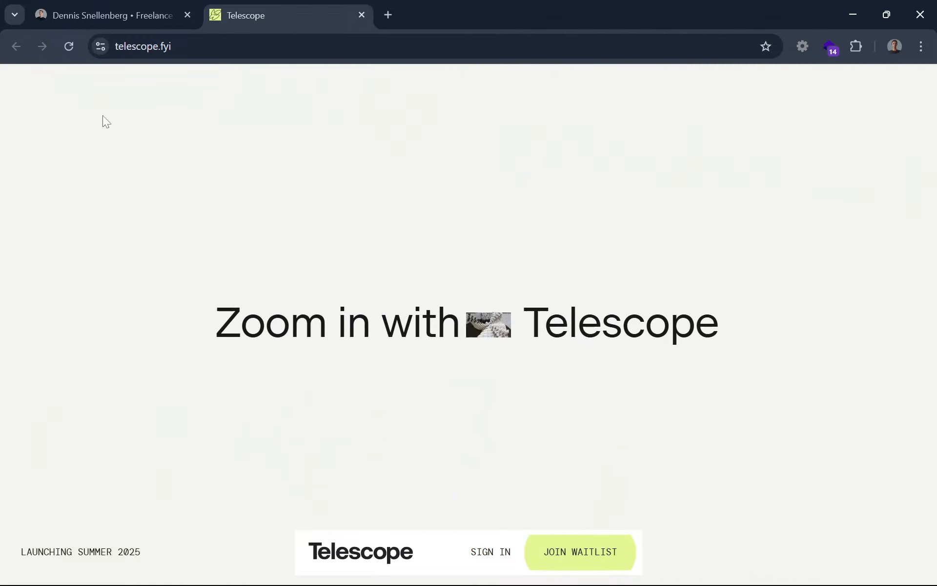
{"action": "double_click", "coordinate": [166, 46]}
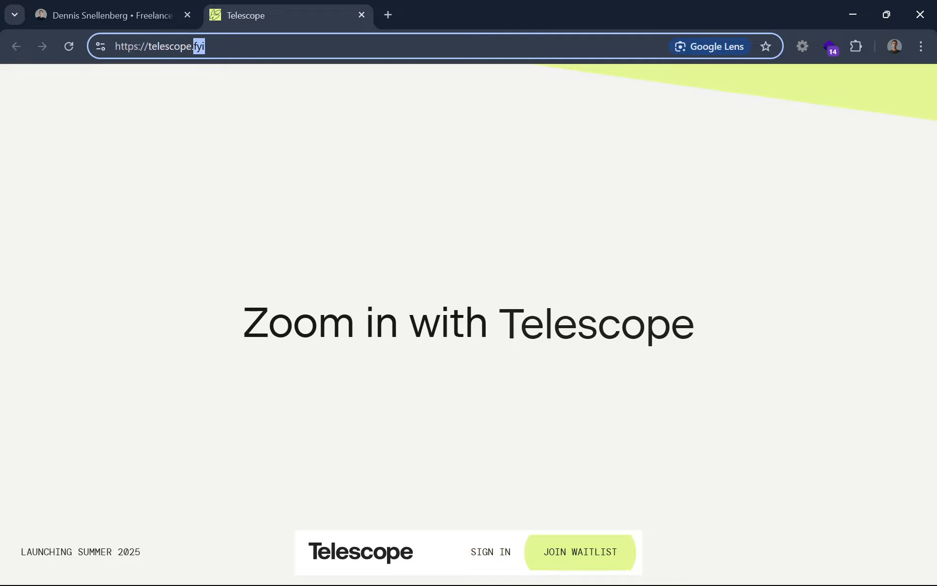
{"action": "left_click", "coordinate": [206, 127]}
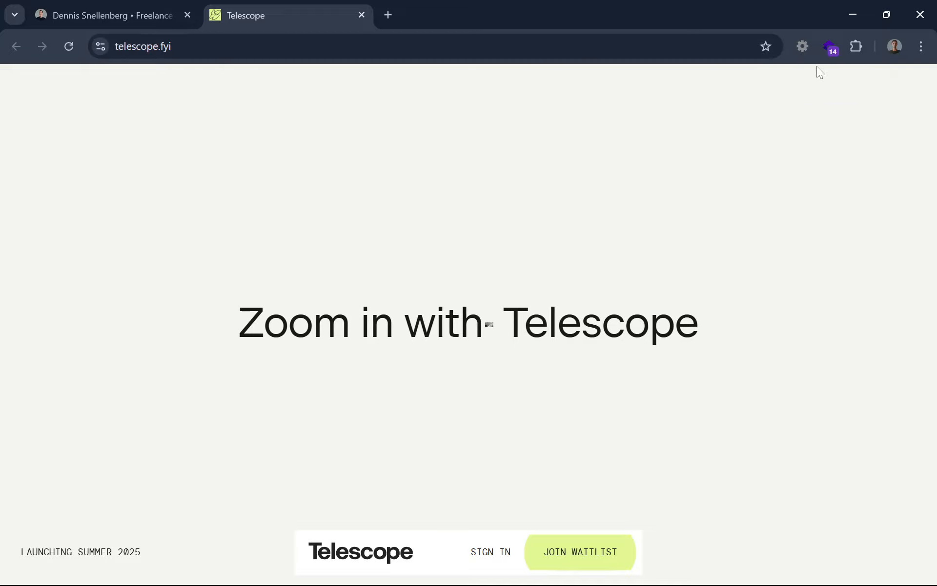
- Inspect the technologies used by telescope.fyi with the technology detection extension, and dismiss its report
{"action": "left_click", "coordinate": [831, 46]}
{"action": "scroll", "coordinate": [749, 213], "scroll_direction": "down", "scroll_amount": 5}
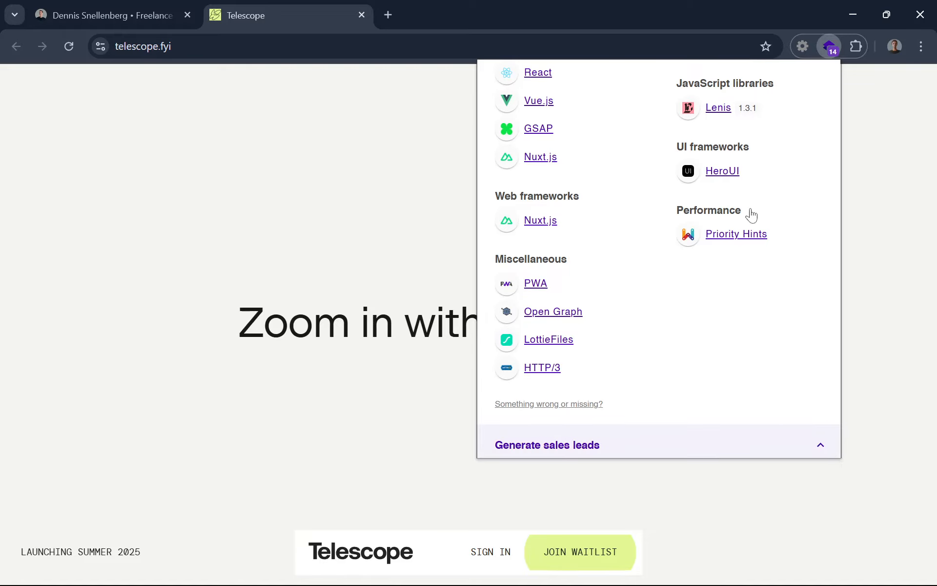
{"action": "left_click", "coordinate": [889, 344]}
- Examine the Discover collections section of the Telescope page and its scroll-driven layout
{"action": "scroll", "coordinate": [827, 356], "scroll_direction": "down", "scroll_amount": 10}
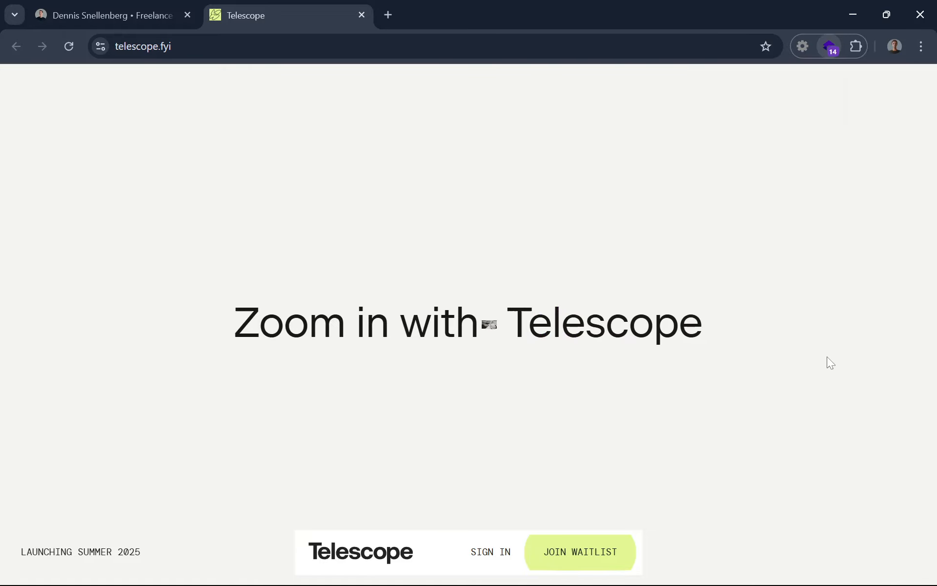
{"action": "scroll", "coordinate": [827, 356], "scroll_direction": "down", "scroll_amount": 10}
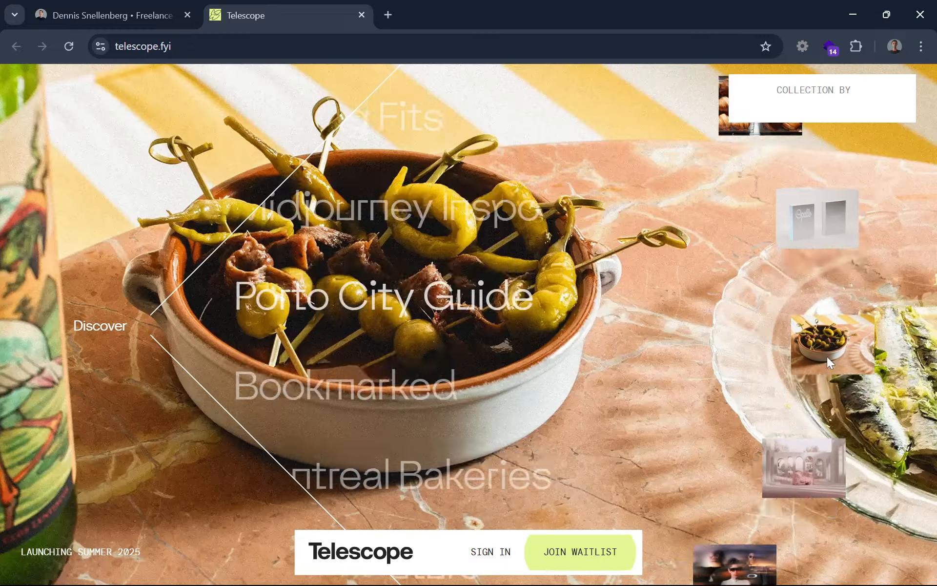
{"action": "scroll", "coordinate": [827, 356], "scroll_direction": "up", "scroll_amount": 5}
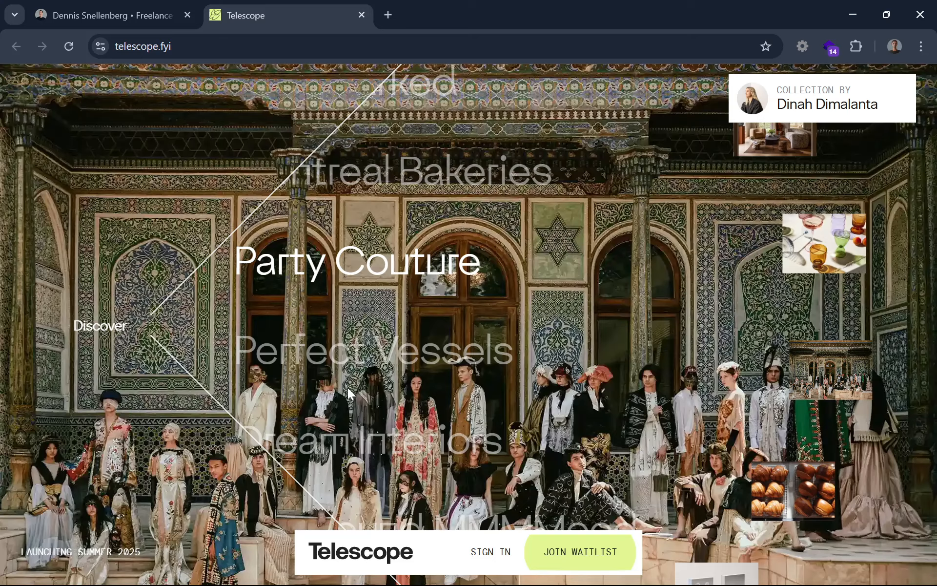
{"action": "scroll", "coordinate": [476, 353], "scroll_direction": "down", "scroll_amount": 10}
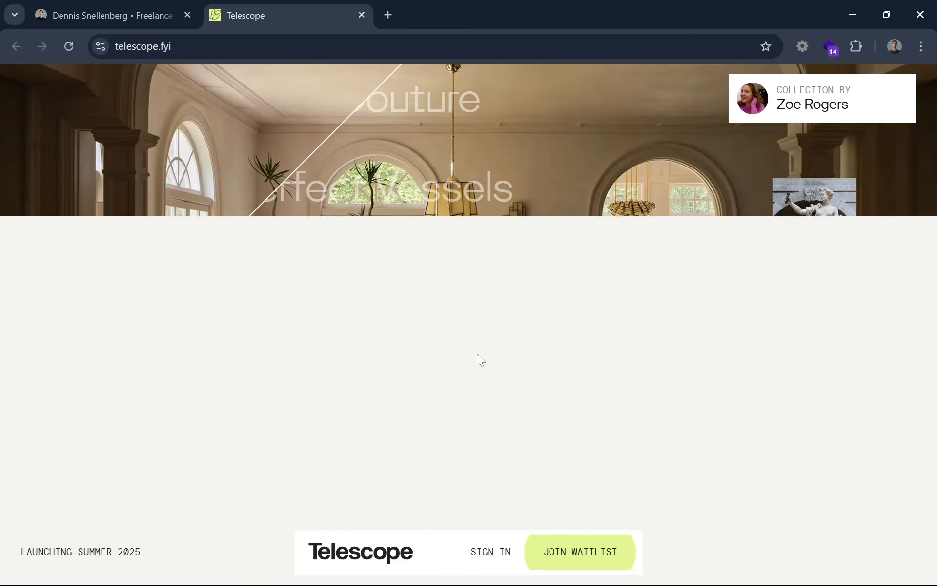
- Close the Telescope tab and look through the dennissnellenberg.com homepage from its hero down to the contact footer
{"action": "scroll", "coordinate": [477, 353], "scroll_direction": "down", "scroll_amount": 5}
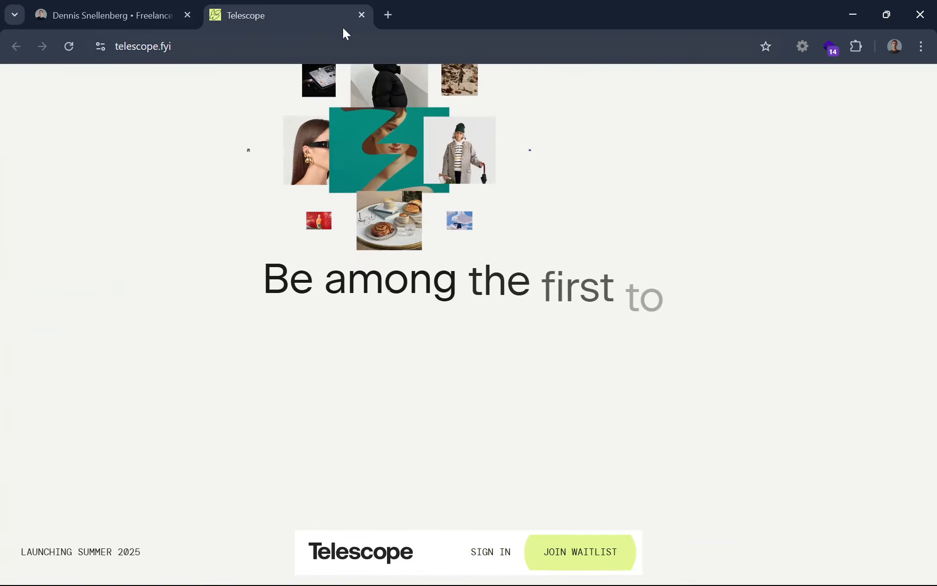
{"action": "left_click", "coordinate": [361, 14]}
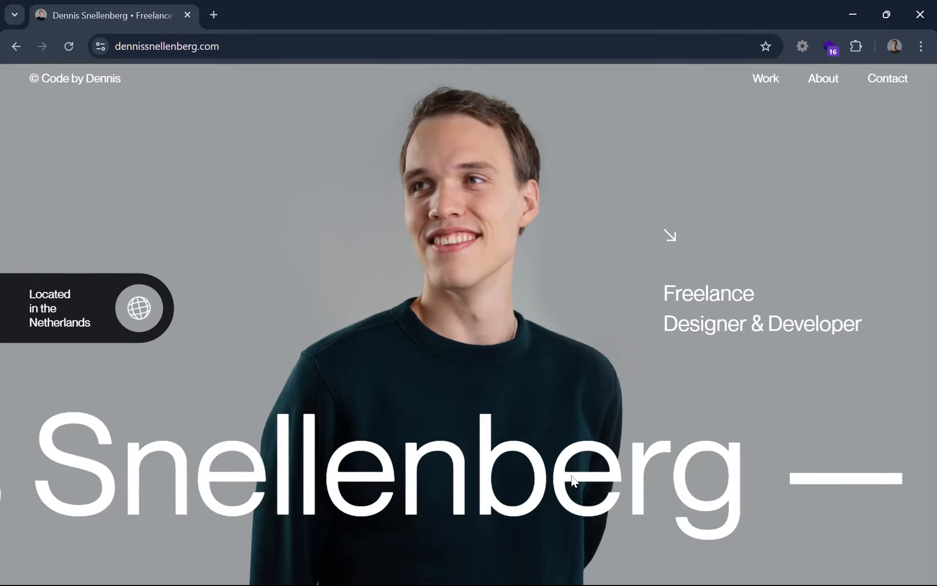
{"action": "scroll", "coordinate": [574, 485], "scroll_direction": "down", "scroll_amount": 5}
{"action": "scroll", "coordinate": [574, 482], "scroll_direction": "down", "scroll_amount": 7}
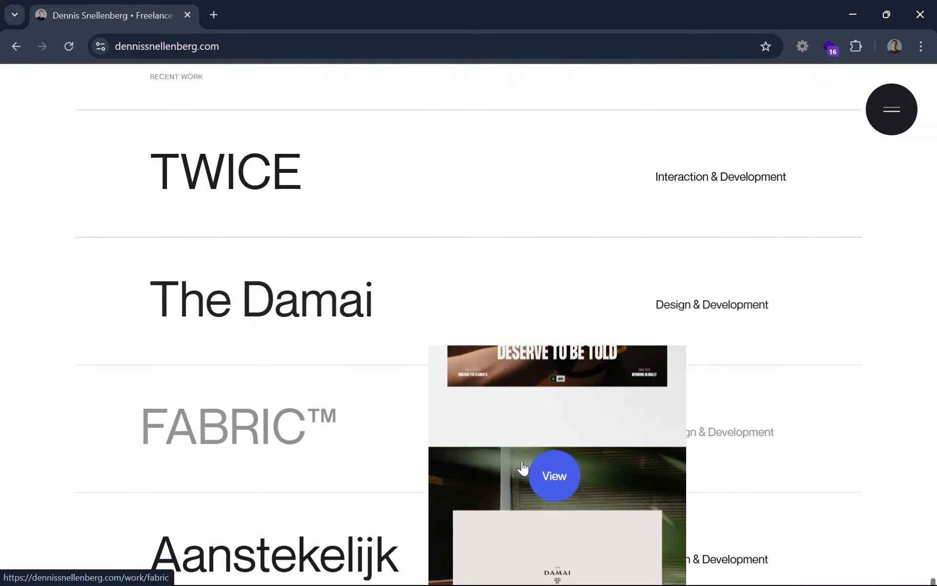
{"action": "scroll", "coordinate": [645, 273], "scroll_direction": "down", "scroll_amount": 8}
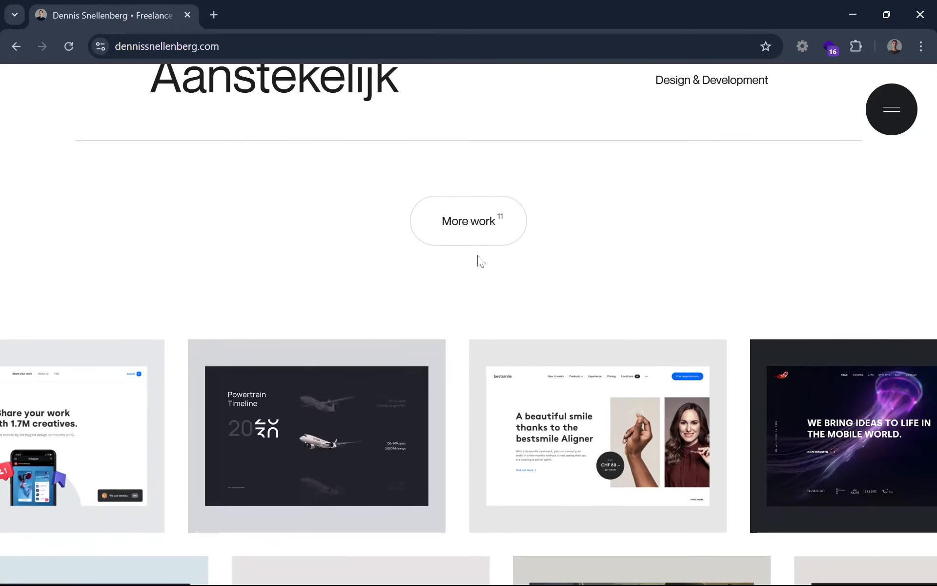
{"action": "scroll", "coordinate": [366, 361], "scroll_direction": "down", "scroll_amount": 10}
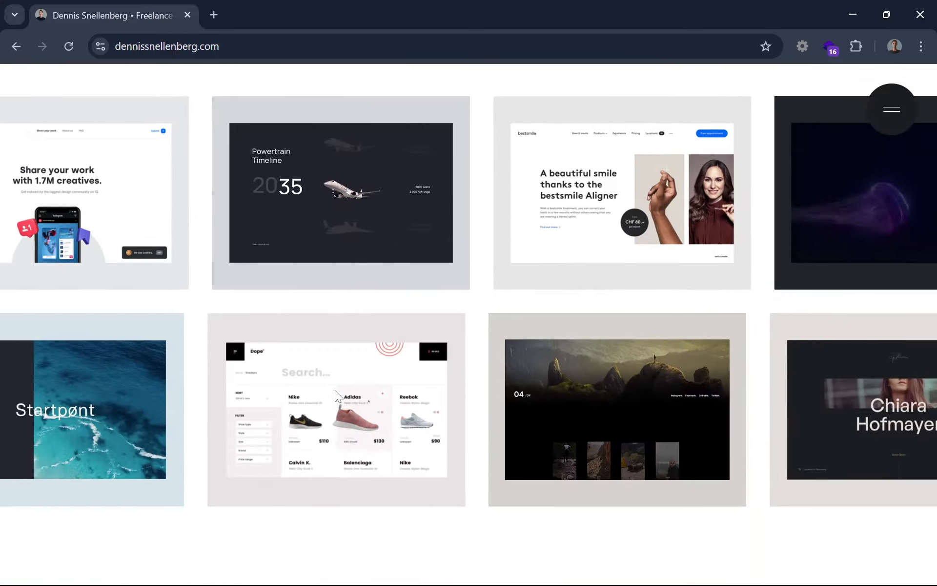
{"action": "scroll", "coordinate": [335, 395], "scroll_direction": "up", "scroll_amount": 10}
{"action": "scroll", "coordinate": [335, 396], "scroll_direction": "down", "scroll_amount": 10}
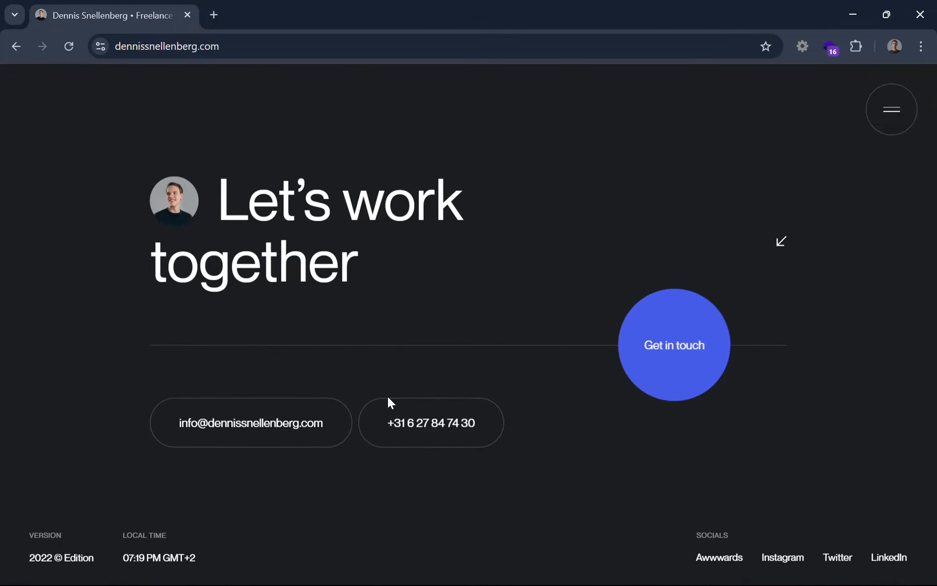
{"action": "scroll", "coordinate": [373, 410], "scroll_direction": "up", "scroll_amount": 15}
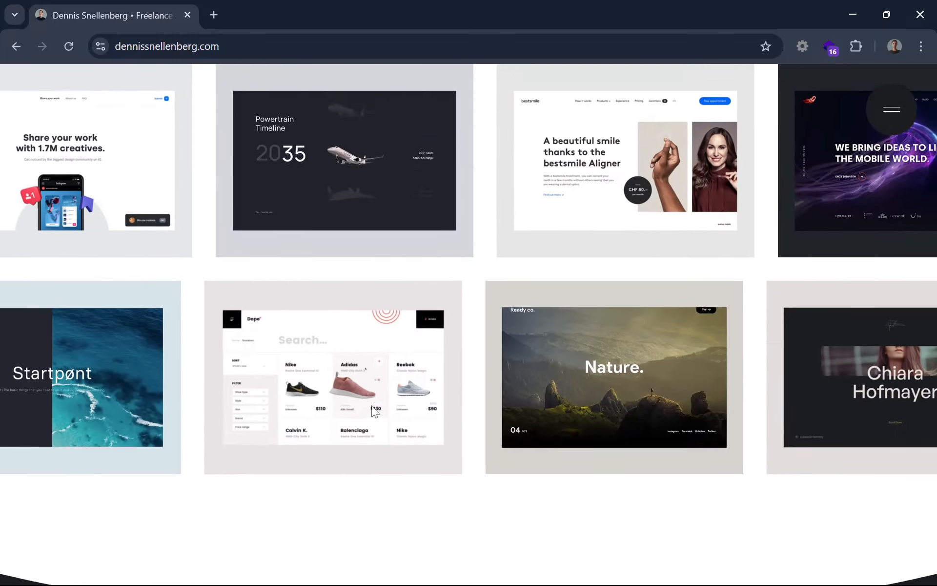
{"action": "scroll", "coordinate": [372, 404], "scroll_direction": "up", "scroll_amount": 10}
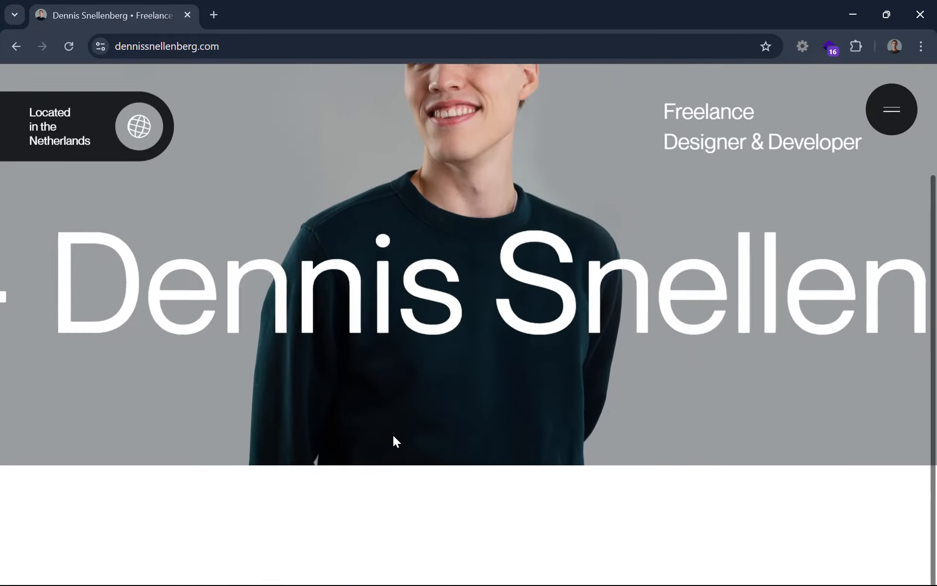
- Examine the introduction text and the recent work list with its project previews on the dennissnellenberg.com homepage
{"action": "scroll", "coordinate": [394, 435], "scroll_direction": "down", "scroll_amount": 5}
{"action": "left_click_drag", "start_coordinate": [718, 410], "coordinate": [583, 362]}
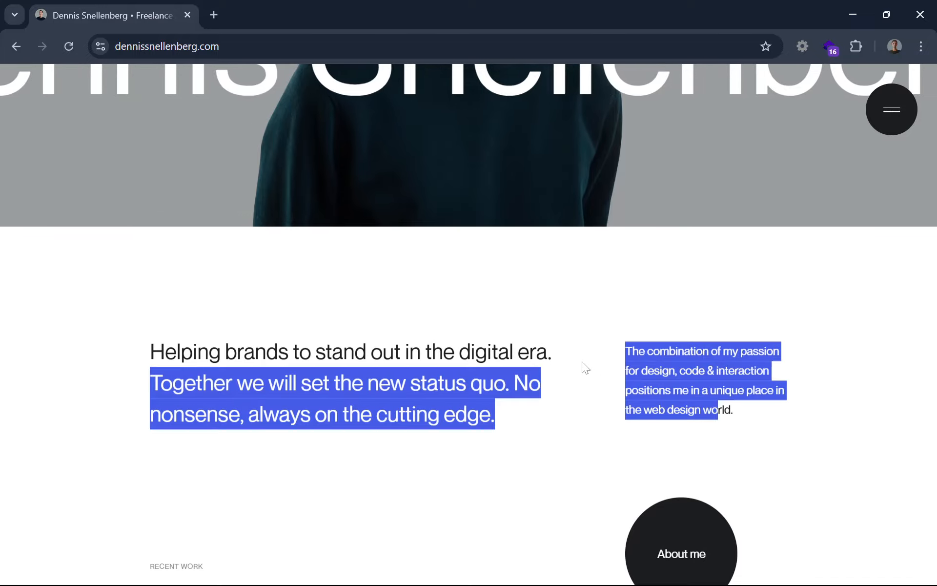
{"action": "left_click", "coordinate": [583, 362]}
{"action": "scroll", "coordinate": [582, 362], "scroll_direction": "up", "scroll_amount": 3}
{"action": "scroll", "coordinate": [582, 364], "scroll_direction": "down", "scroll_amount": 10}
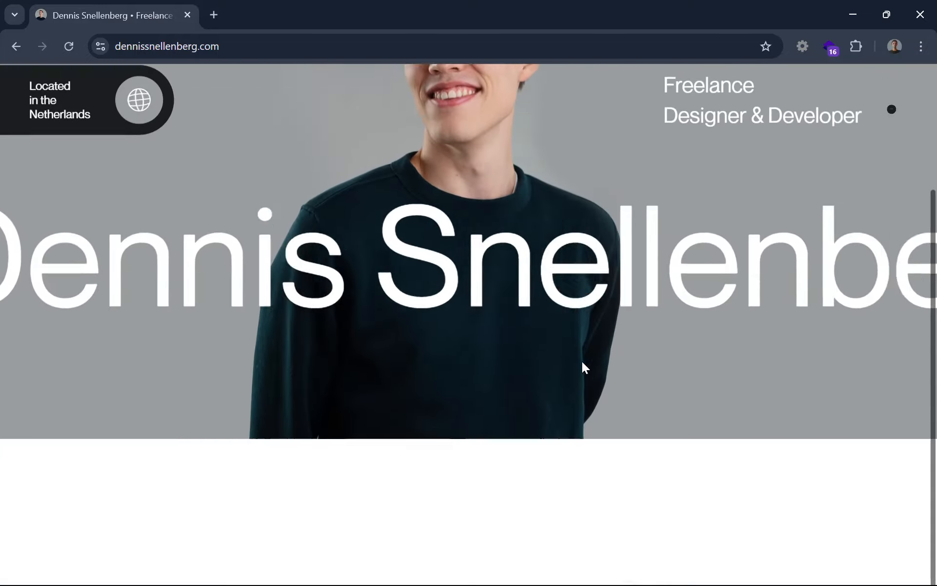
{"action": "scroll", "coordinate": [582, 365], "scroll_direction": "down", "scroll_amount": 5}
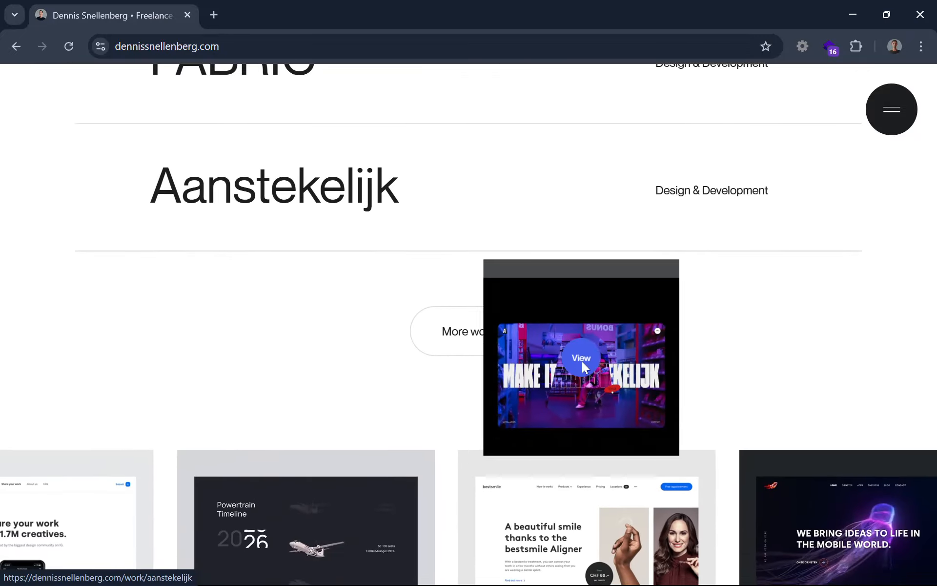
{"action": "scroll", "coordinate": [471, 357], "scroll_direction": "up", "scroll_amount": 10}
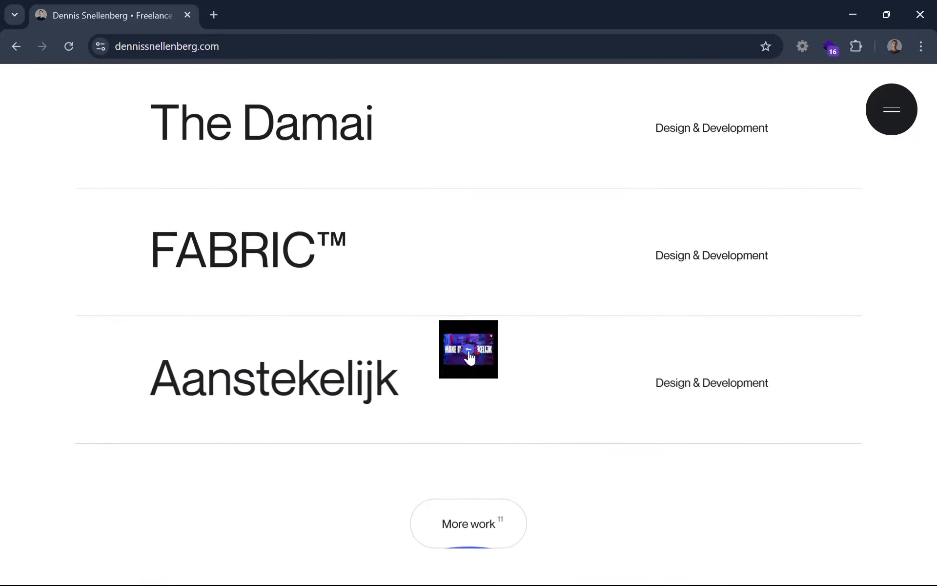
{"action": "scroll", "coordinate": [469, 352], "scroll_direction": "up", "scroll_amount": 7}
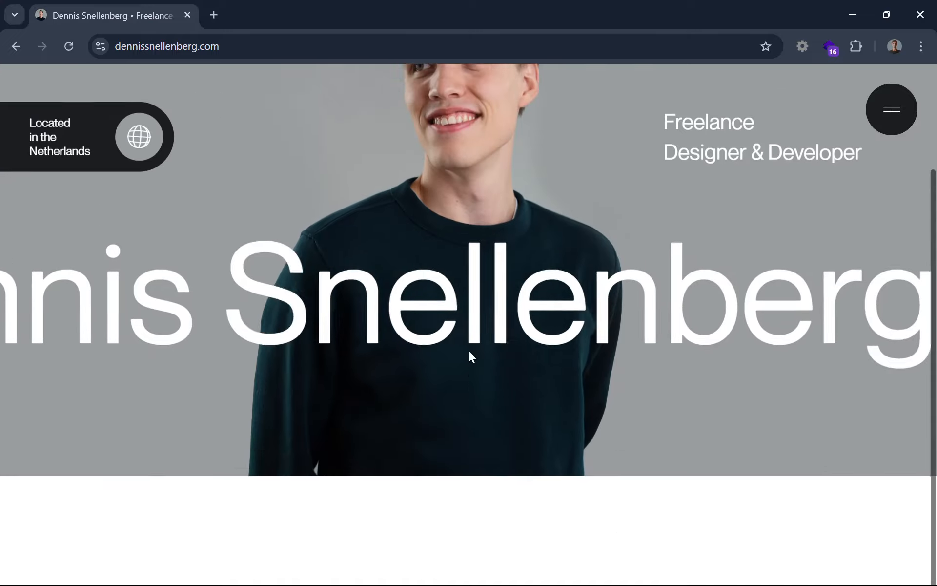
{"action": "scroll", "coordinate": [852, 262], "scroll_direction": "down", "scroll_amount": 4}
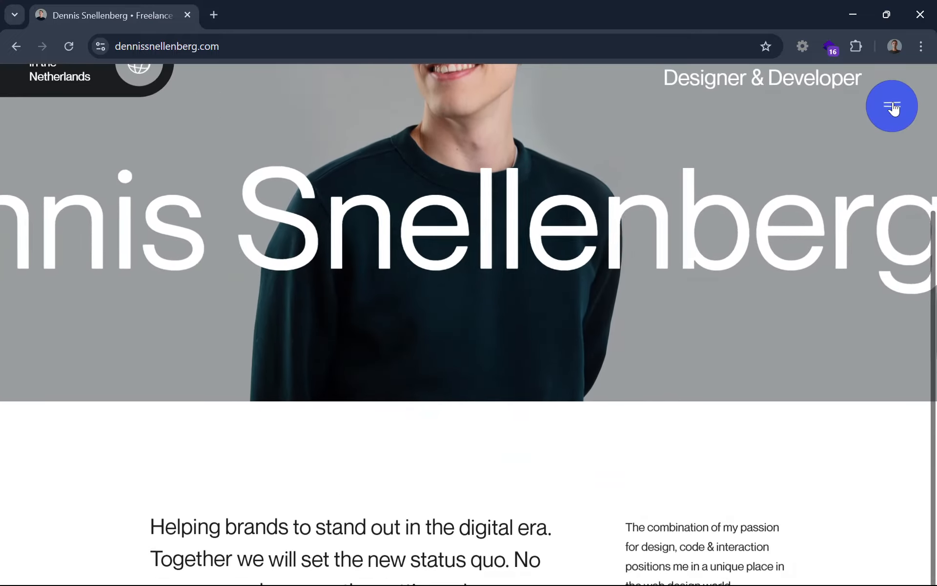
- Examine the homepage's moving project gallery and its curved transition into the dark contact footer
{"action": "left_click", "coordinate": [891, 105]}
{"action": "scroll", "coordinate": [603, 230], "scroll_direction": "down", "scroll_amount": 15}
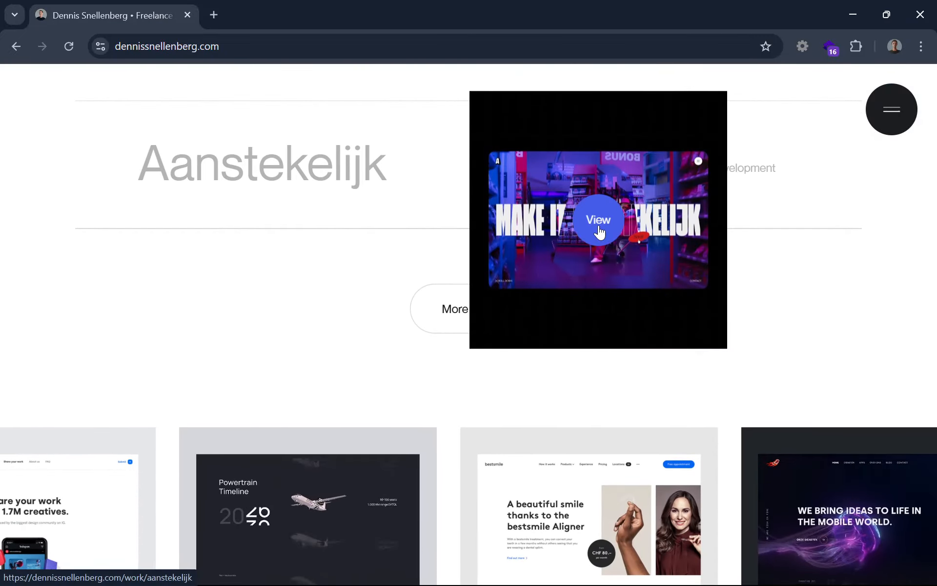
{"action": "scroll", "coordinate": [600, 232], "scroll_direction": "down", "scroll_amount": 3}
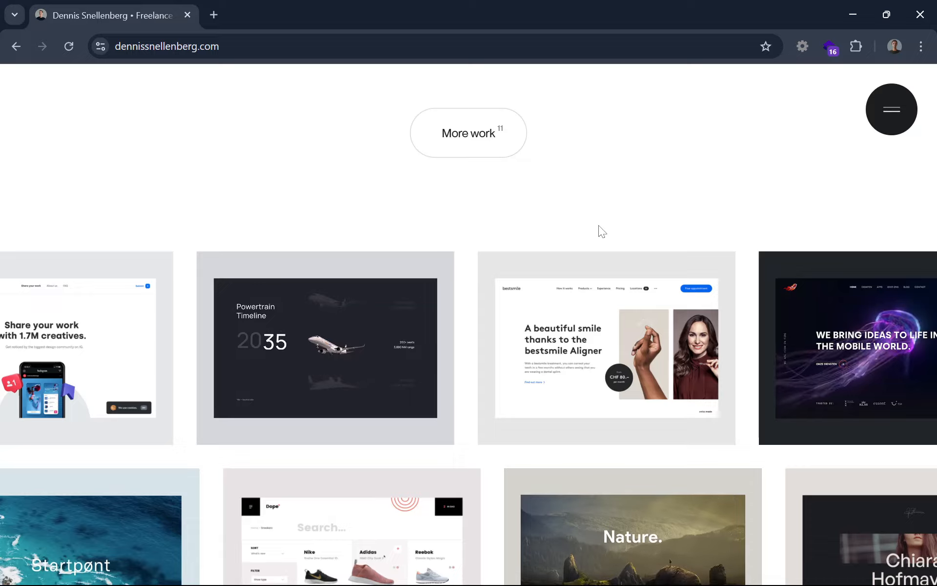
{"action": "scroll", "coordinate": [602, 231], "scroll_direction": "down", "scroll_amount": 5}
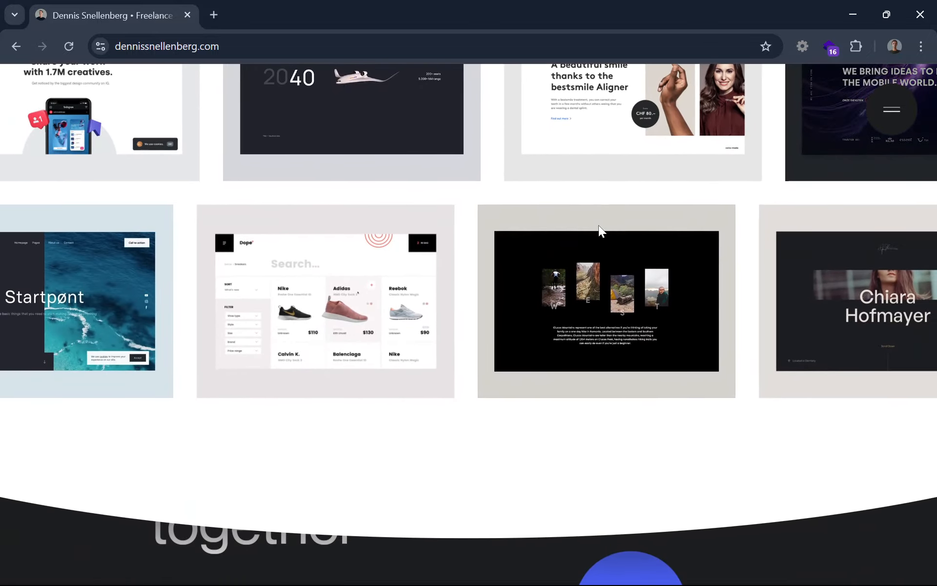
{"action": "scroll", "coordinate": [601, 231], "scroll_direction": "down", "scroll_amount": 5}
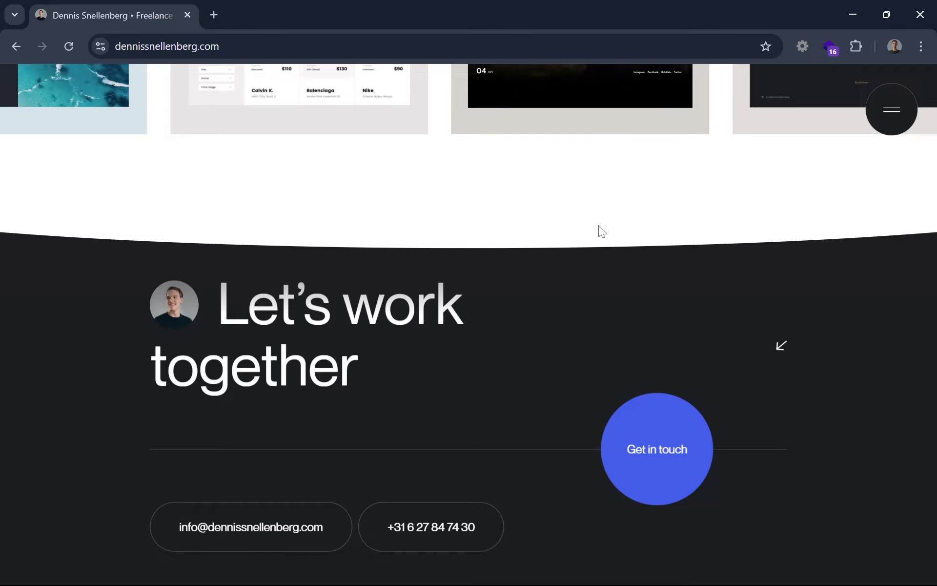
- Open dribbble.com in the current browser tab
{"action": "key", "text": "ctrl+l"}
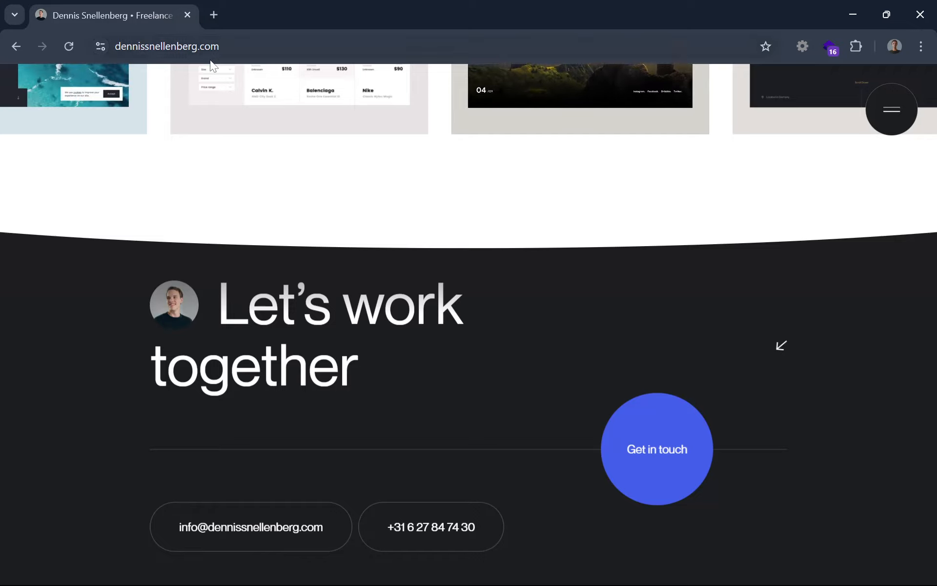
{"action": "type", "text": "dr"}
{"action": "key", "text": "Return"}
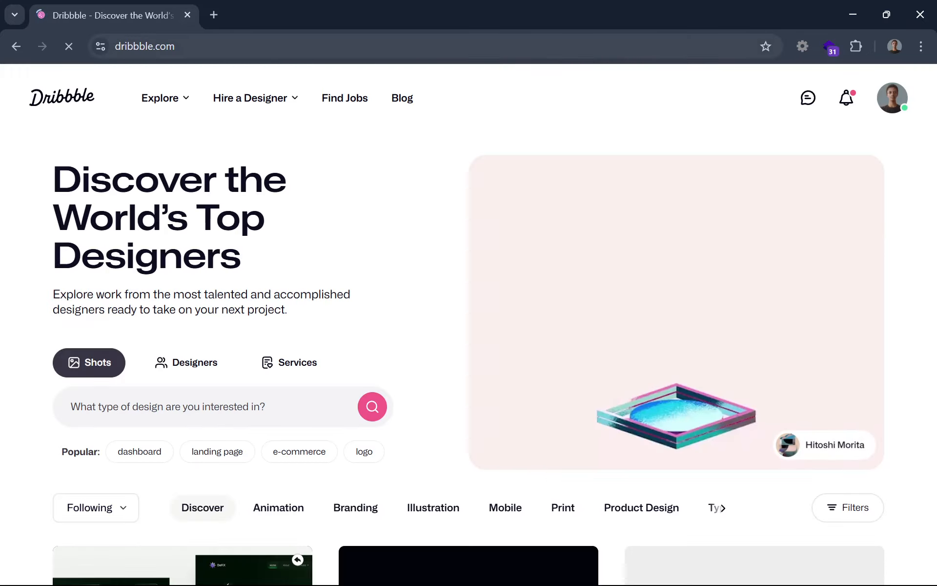
- Show the Popular shots on Dribbble and limit them to the Web Design category
{"action": "scroll", "coordinate": [295, 152], "scroll_direction": "down", "scroll_amount": 6}
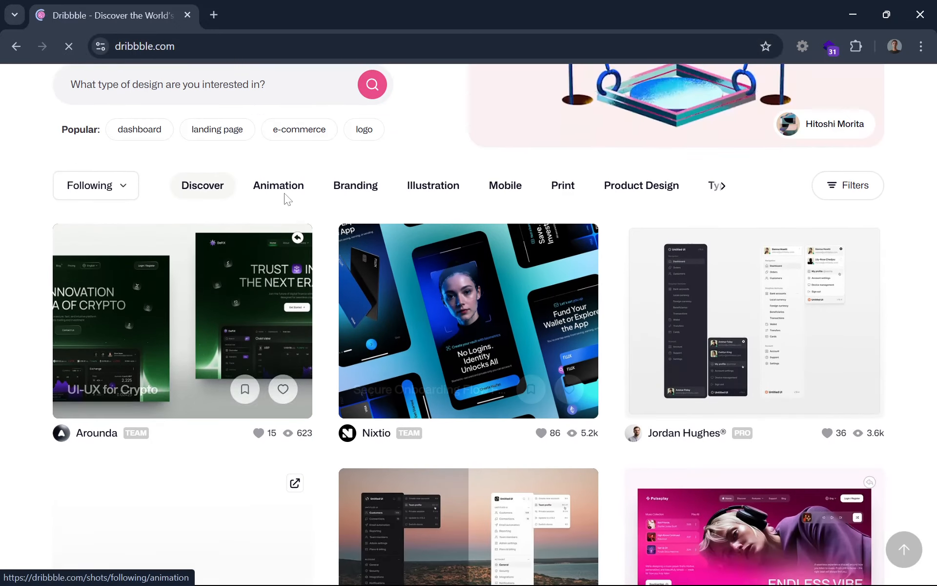
{"action": "scroll", "coordinate": [287, 199], "scroll_direction": "up", "scroll_amount": 2}
{"action": "left_click", "coordinate": [125, 285]}
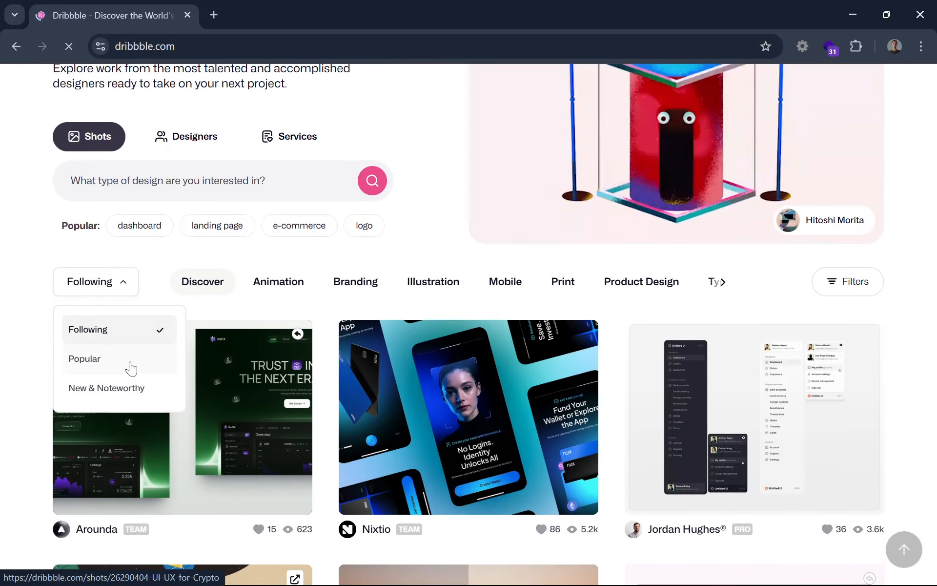
{"action": "left_click", "coordinate": [130, 360]}
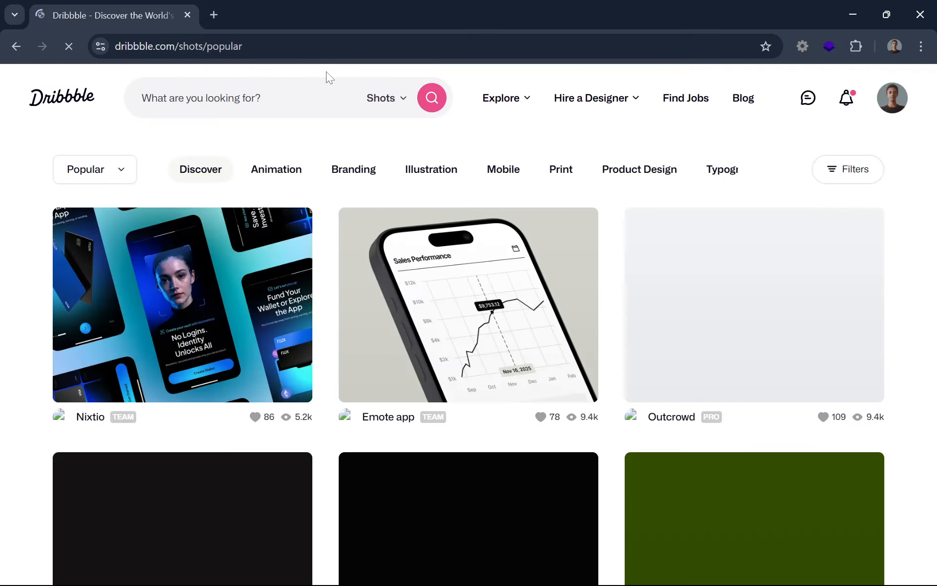
{"action": "left_click", "coordinate": [724, 170]}
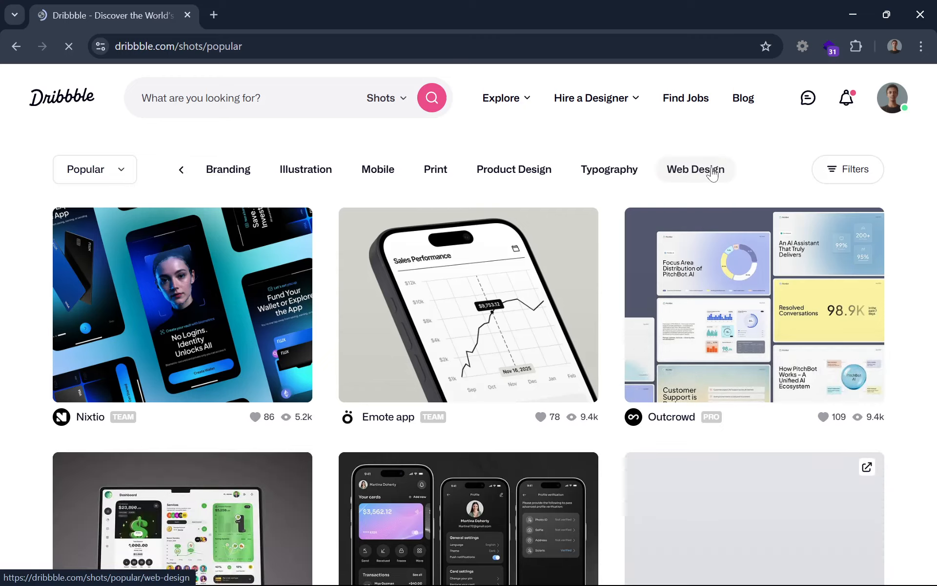
{"action": "left_click", "coordinate": [712, 171]}
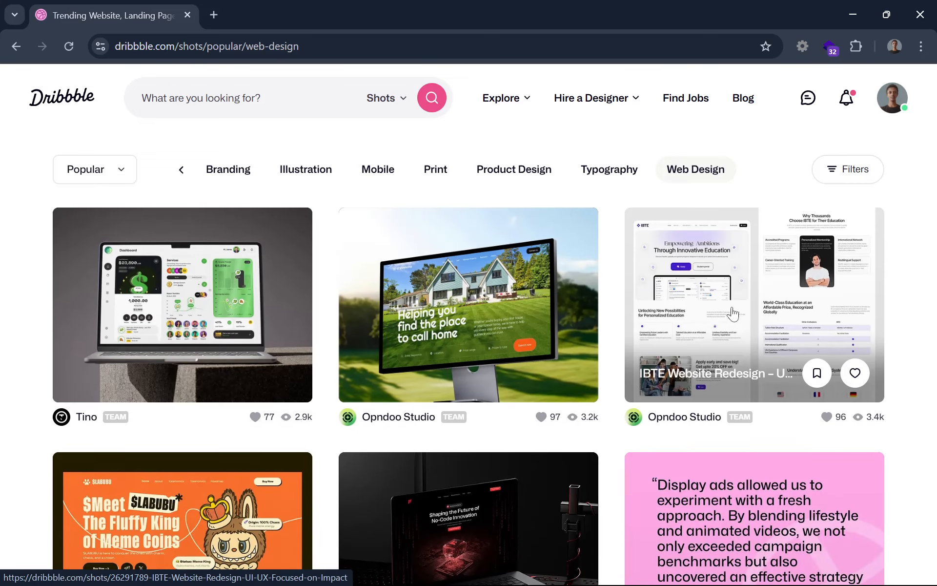
- View the IBTE Website Redesign shot and its options for saving to a collection, and return to the shot listing without saving
{"action": "left_click", "coordinate": [733, 312]}
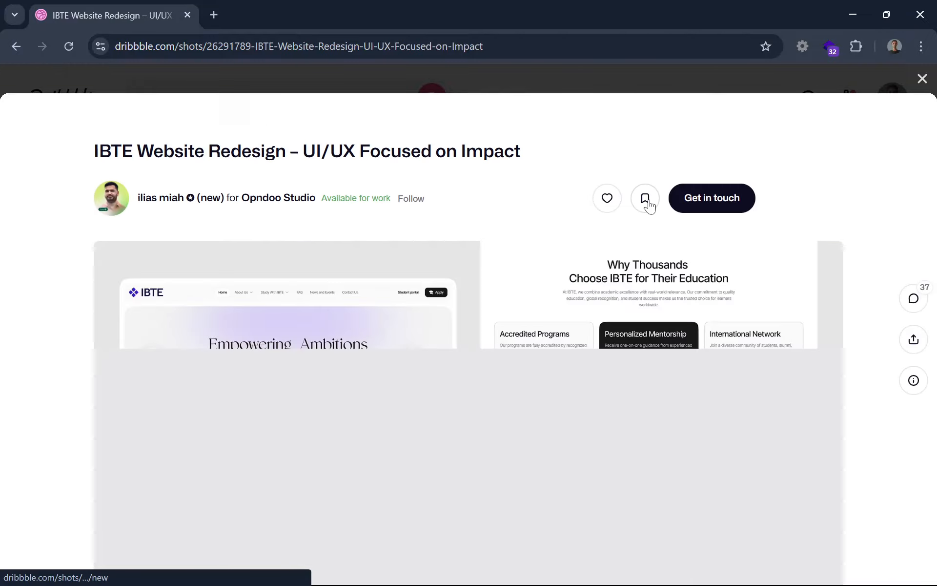
{"action": "left_click", "coordinate": [648, 200]}
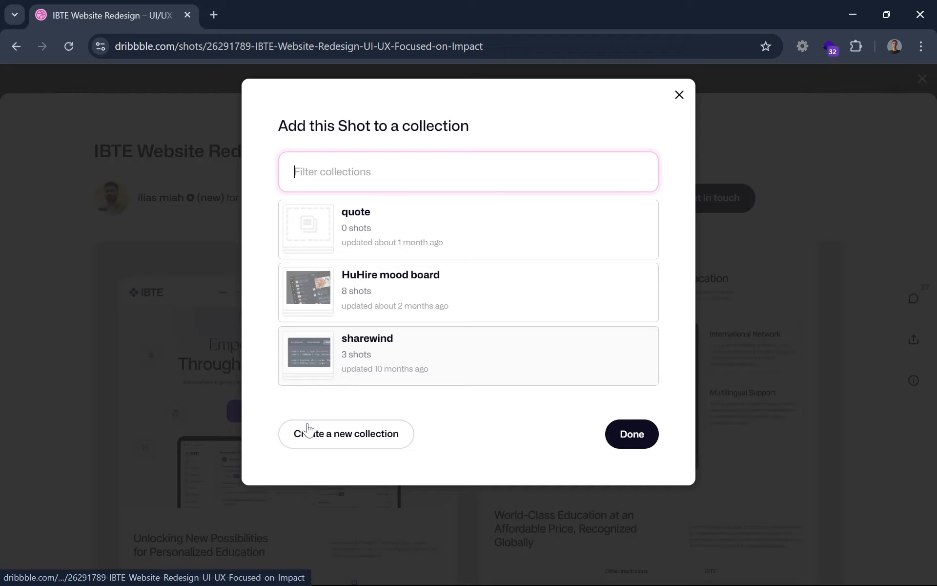
{"action": "left_click", "coordinate": [678, 95]}
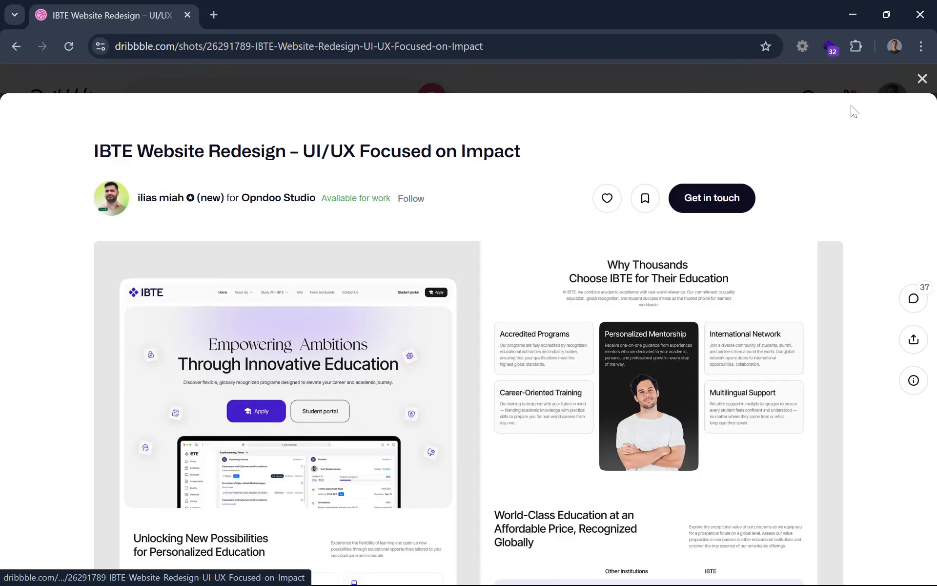
{"action": "left_click", "coordinate": [922, 80]}
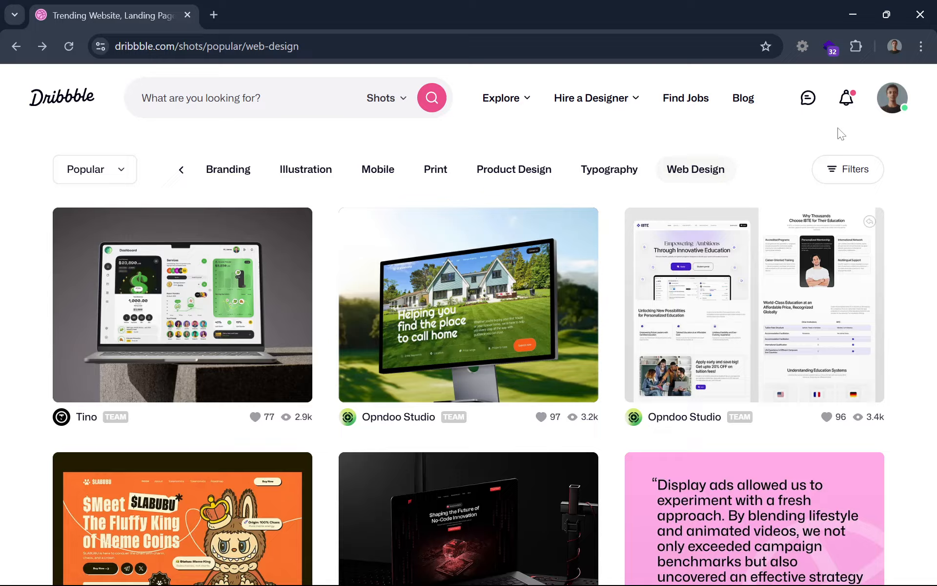
- Browse the popular Web Design shots for landing page layout and style inspiration
{"action": "scroll", "coordinate": [839, 132], "scroll_direction": "down", "scroll_amount": 5}
{"action": "scroll", "coordinate": [839, 132], "scroll_direction": "down", "scroll_amount": 6}
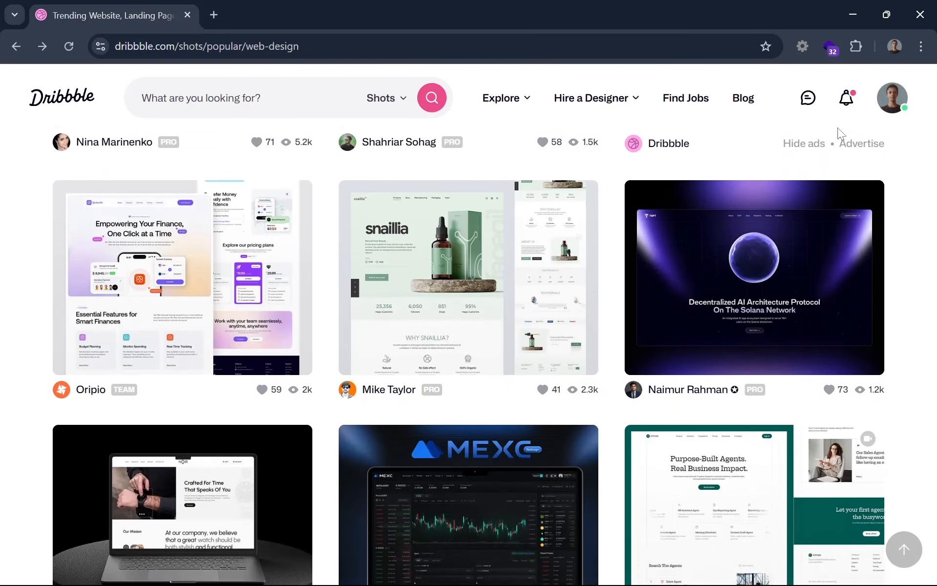
{"action": "scroll", "coordinate": [839, 132], "scroll_direction": "down", "scroll_amount": 3}
{"action": "scroll", "coordinate": [839, 132], "scroll_direction": "up", "scroll_amount": 9}
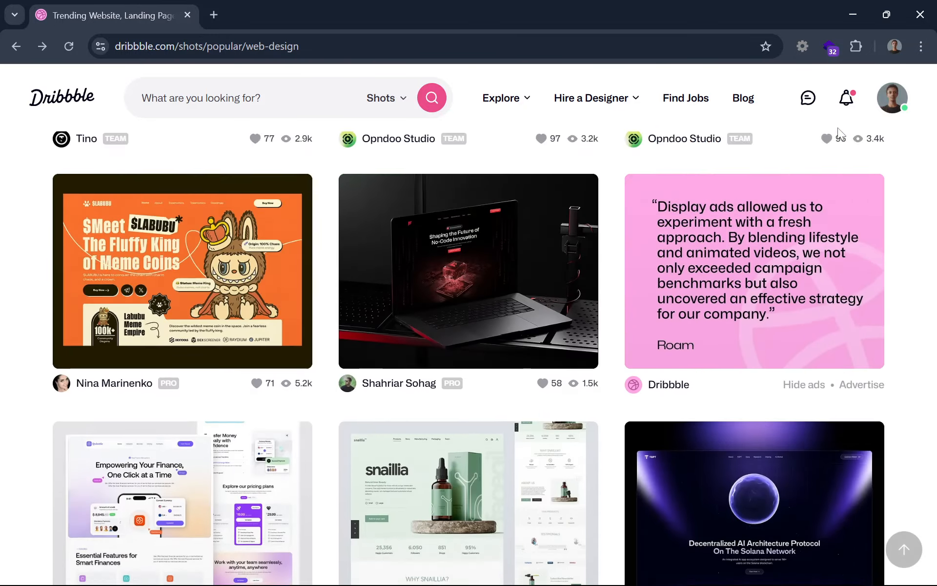
{"action": "scroll", "coordinate": [841, 134], "scroll_direction": "down", "scroll_amount": 5}
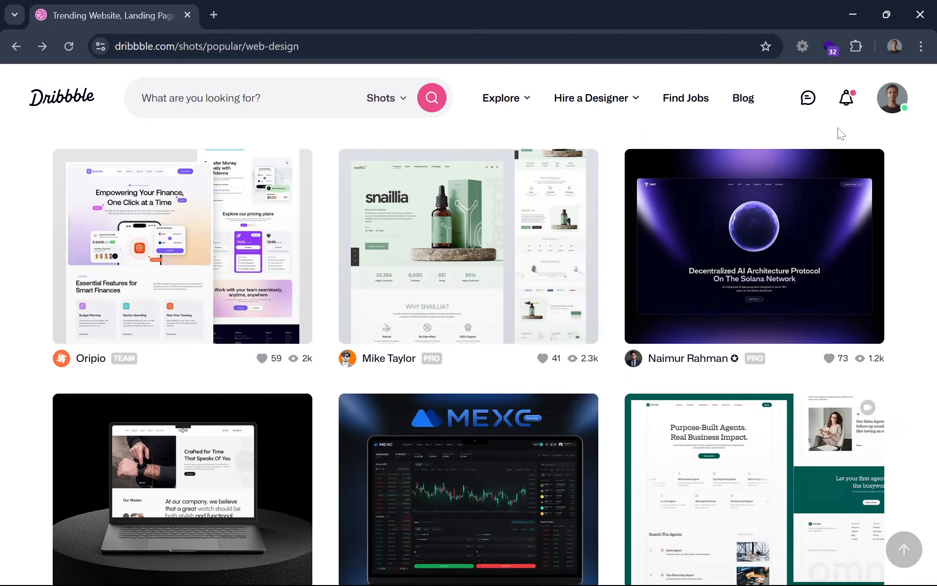
{"action": "scroll", "coordinate": [841, 134], "scroll_direction": "down", "scroll_amount": 2}
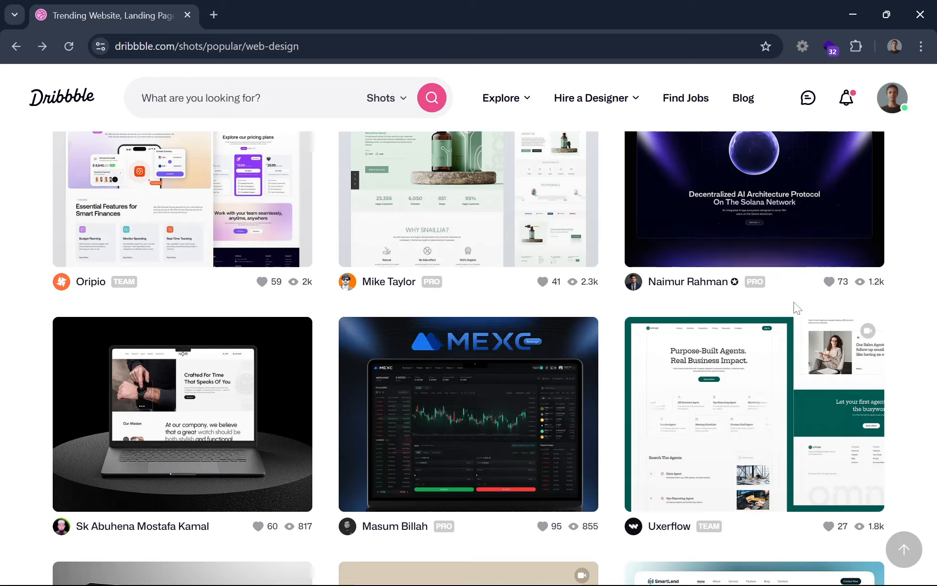
{"action": "mouse_move", "coordinate": [801, 266]}
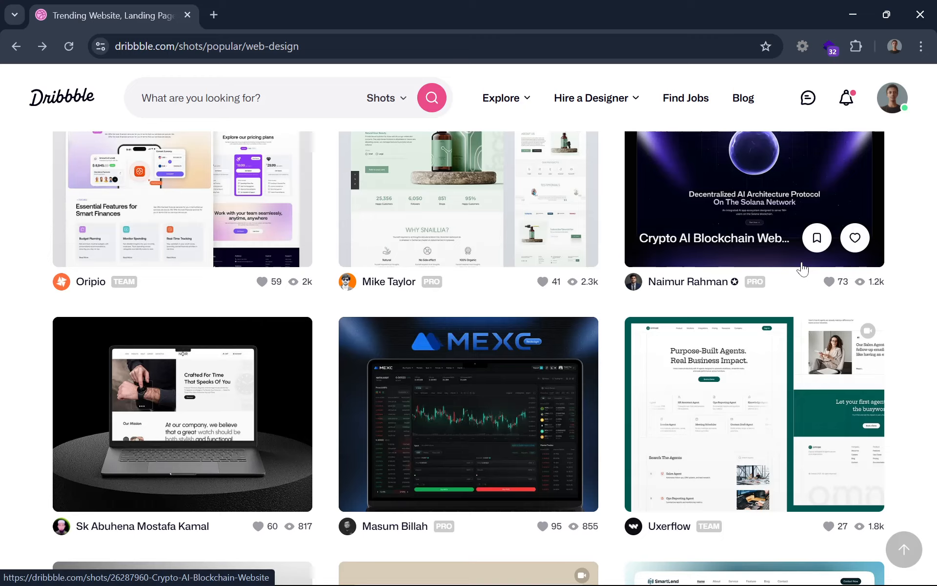
{"action": "scroll", "coordinate": [802, 268], "scroll_direction": "down", "scroll_amount": 5}
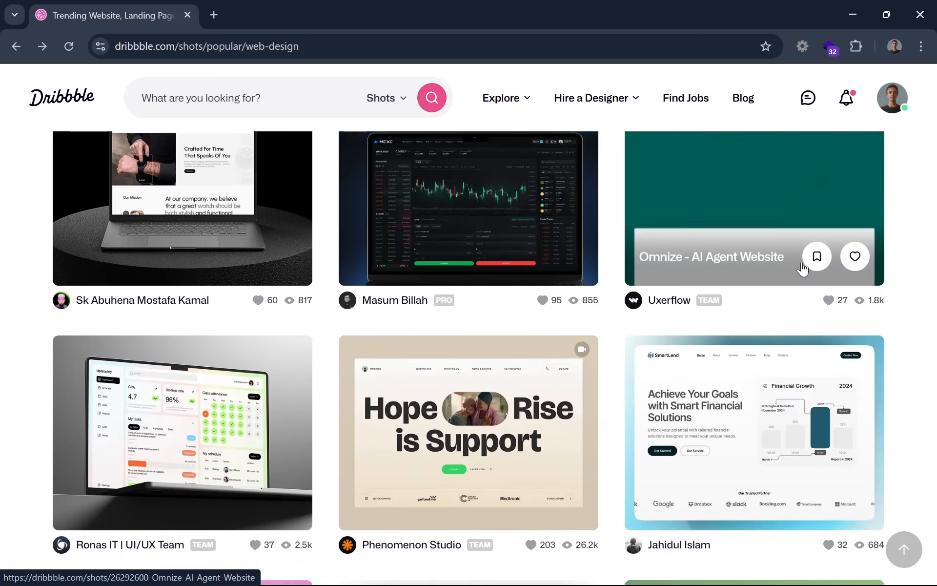
- Open the HopeRise - Charity Landing Page Design shot from the popular Web Design listing and look through its content
{"action": "scroll", "coordinate": [803, 268], "scroll_direction": "down", "scroll_amount": 3}
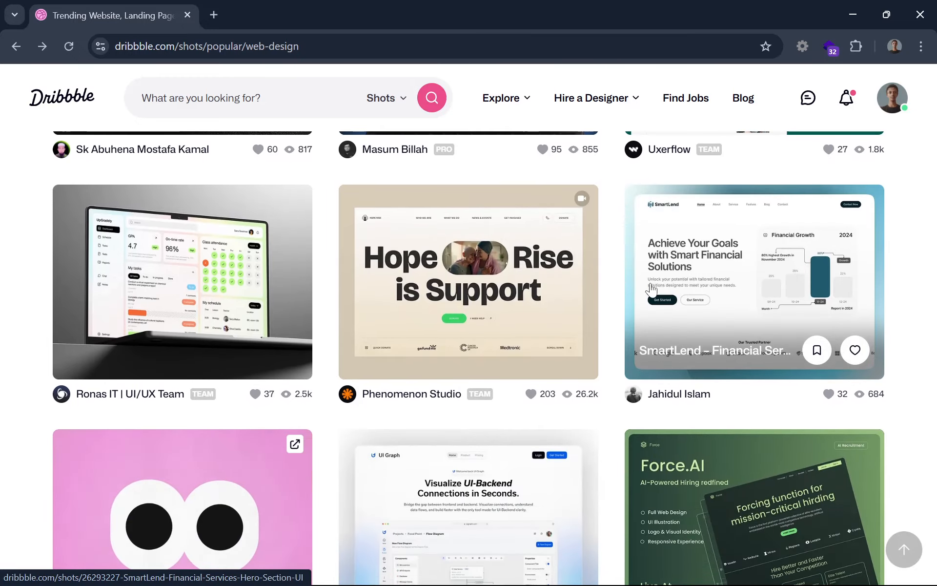
{"action": "scroll", "coordinate": [652, 288], "scroll_direction": "down", "scroll_amount": 4}
{"action": "scroll", "coordinate": [651, 290], "scroll_direction": "up", "scroll_amount": 8}
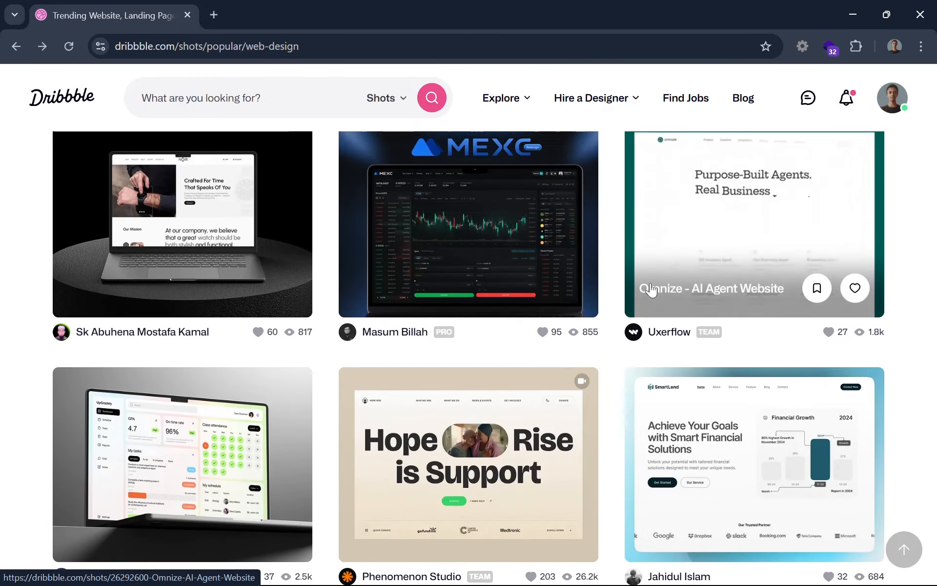
{"action": "scroll", "coordinate": [651, 289], "scroll_direction": "down", "scroll_amount": 5}
{"action": "left_click", "coordinate": [424, 213]}
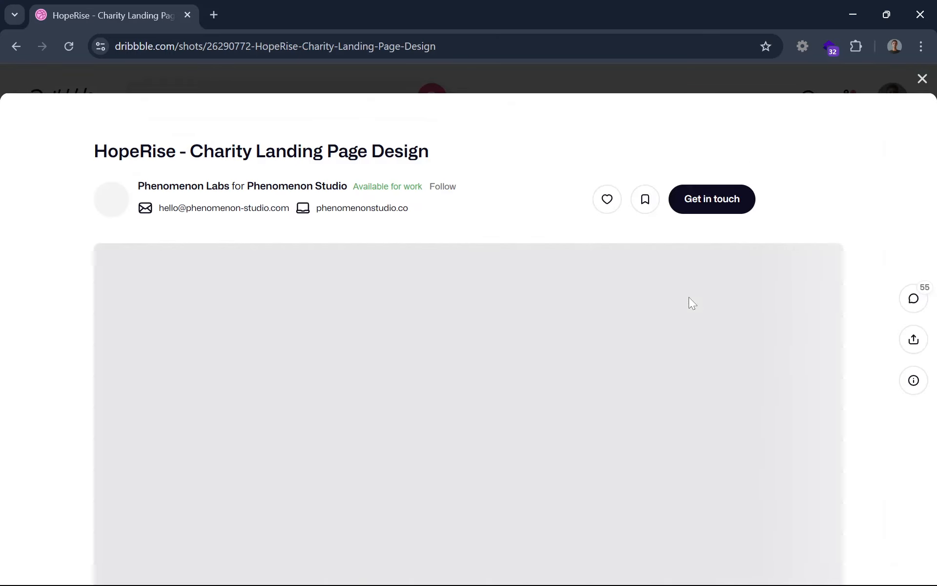
{"action": "scroll", "coordinate": [693, 303], "scroll_direction": "down", "scroll_amount": 2}
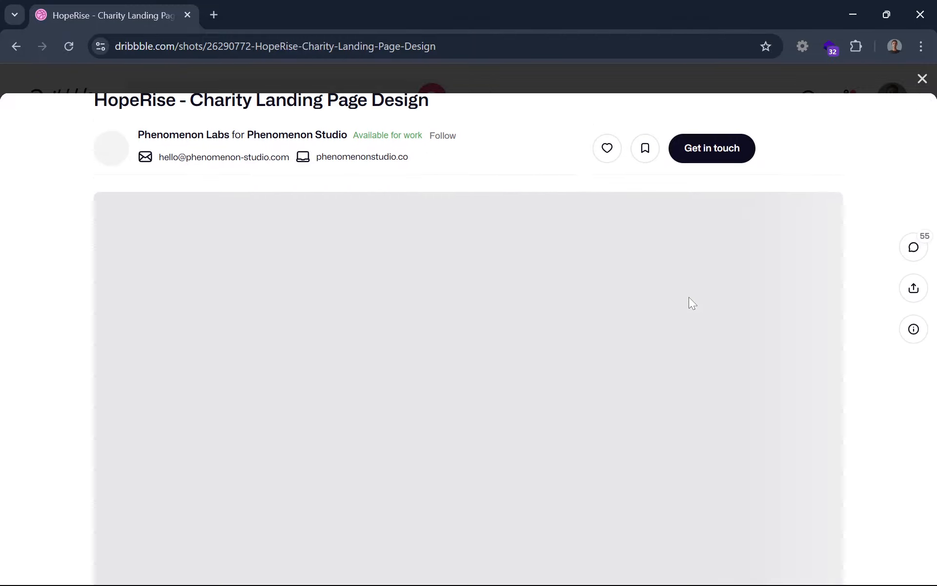
{"action": "scroll", "coordinate": [692, 303], "scroll_direction": "down", "scroll_amount": 15}
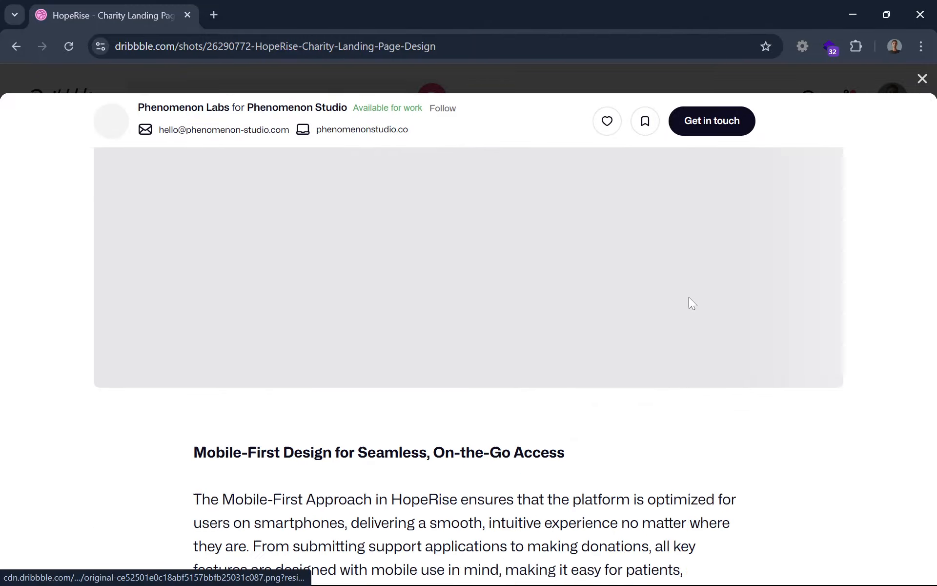
{"action": "scroll", "coordinate": [693, 303], "scroll_direction": "up", "scroll_amount": 18}
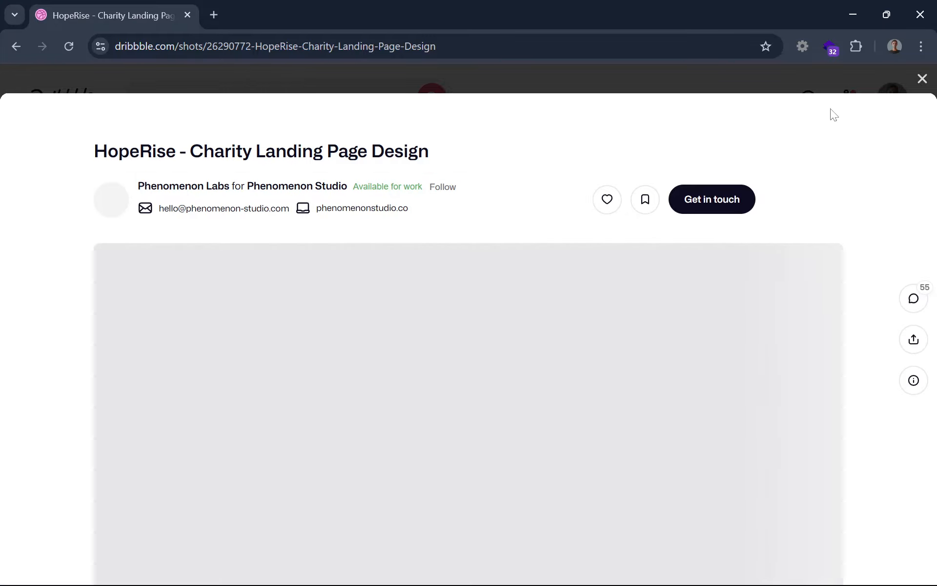
{"action": "scroll", "coordinate": [829, 256], "scroll_direction": "down", "scroll_amount": 10}
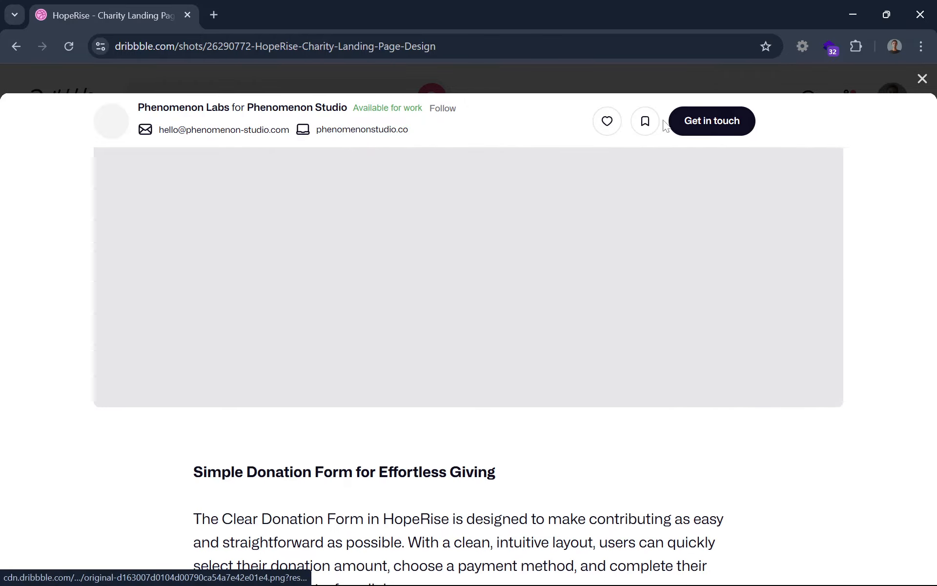
- Create a collection named "My portfolio" for the HopeRise shot, with the description "Mood board for my portfolio website design."
{"action": "left_click", "coordinate": [644, 121]}
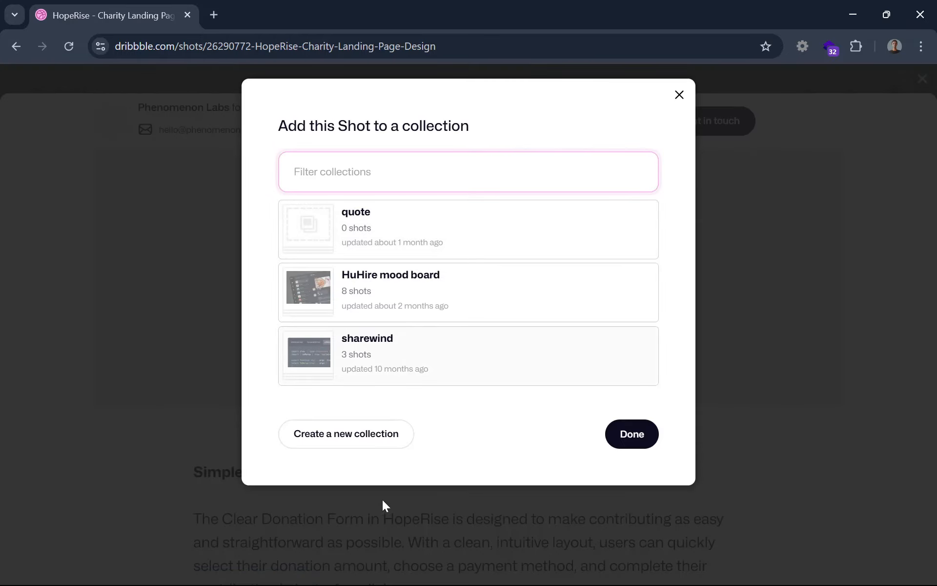
{"action": "left_click", "coordinate": [363, 446]}
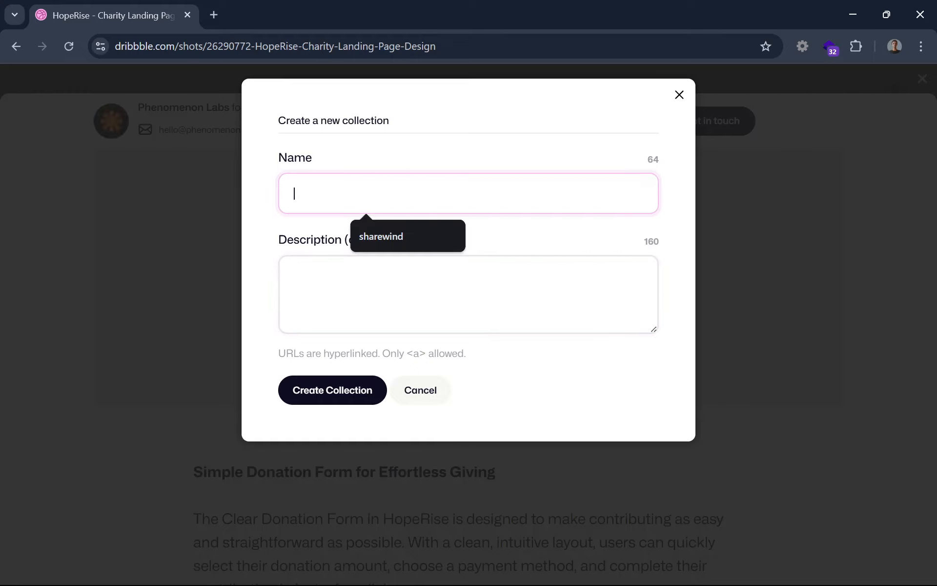
{"action": "type", "text": "My portfolio"}
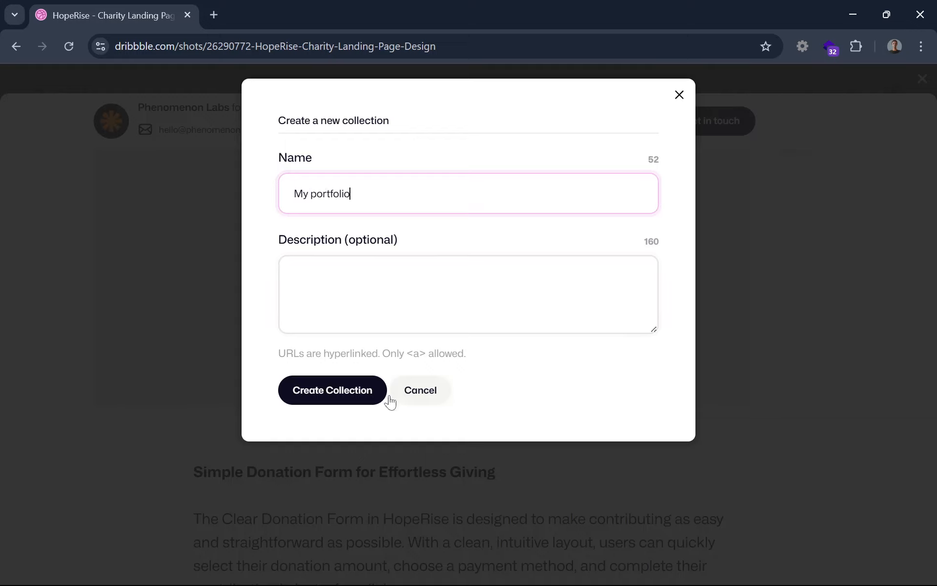
{"action": "left_click", "coordinate": [293, 277]}
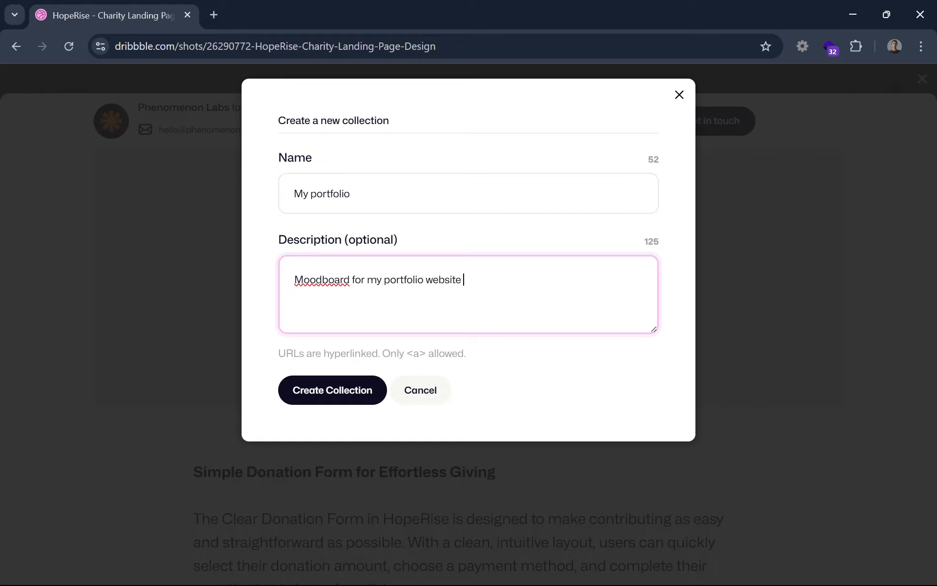
{"action": "right_click", "coordinate": [338, 280]}
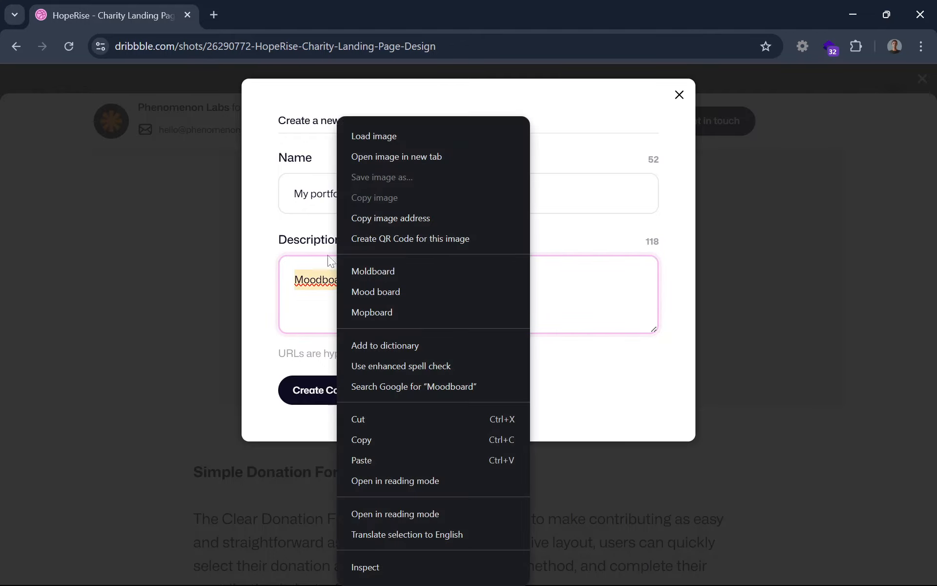
{"action": "left_click", "coordinate": [353, 293]}
{"action": "left_click", "coordinate": [309, 397]}
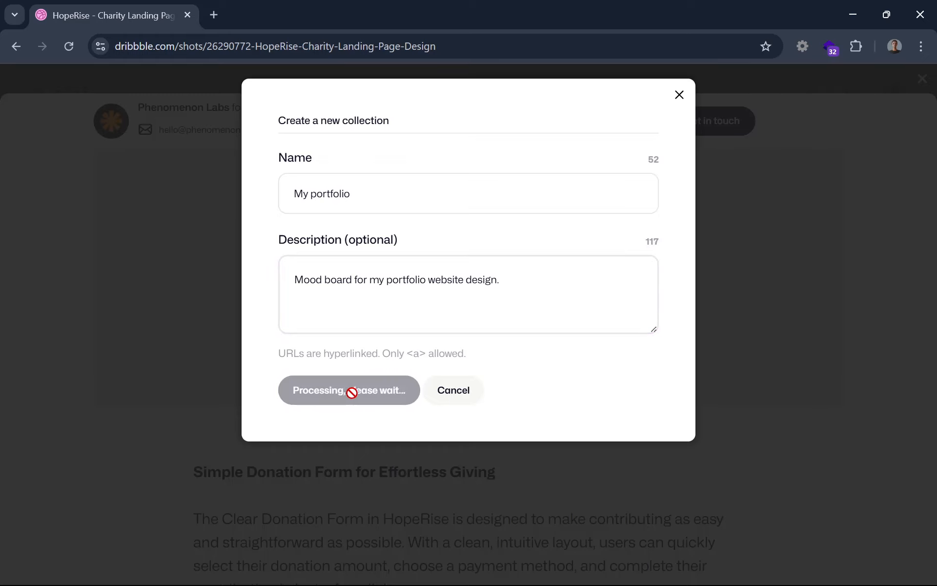
- Finish adding the HopeRise shot to the My portfolio collection, and return to browsing the popular Web Design shots
{"action": "scroll", "coordinate": [454, 317], "scroll_direction": "down", "scroll_amount": 2}
{"action": "scroll", "coordinate": [425, 259], "scroll_direction": "up", "scroll_amount": 2}
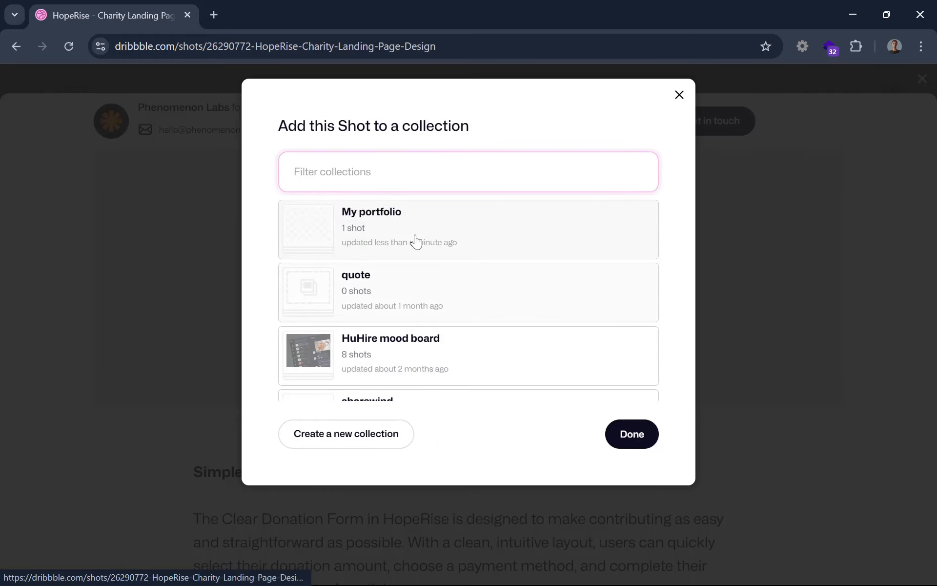
{"action": "left_click", "coordinate": [633, 434]}
{"action": "scroll", "coordinate": [633, 366], "scroll_direction": "up", "scroll_amount": 6}
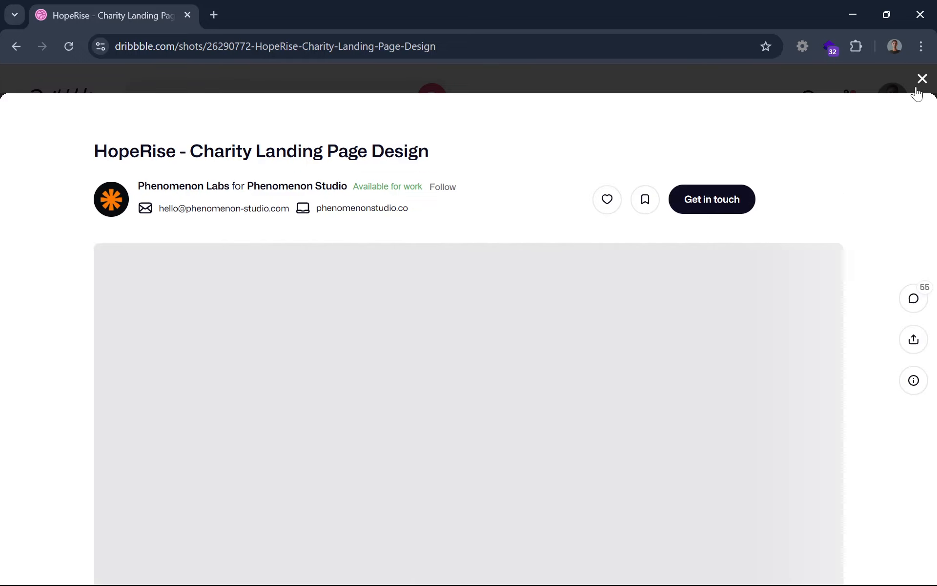
{"action": "left_click", "coordinate": [921, 81]}
{"action": "scroll", "coordinate": [415, 268], "scroll_direction": "down", "scroll_amount": 12}
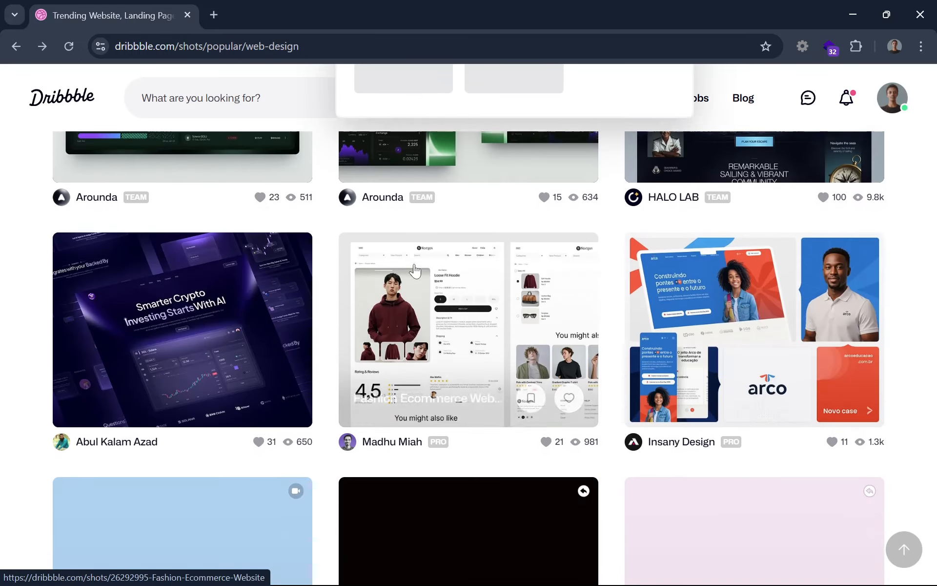